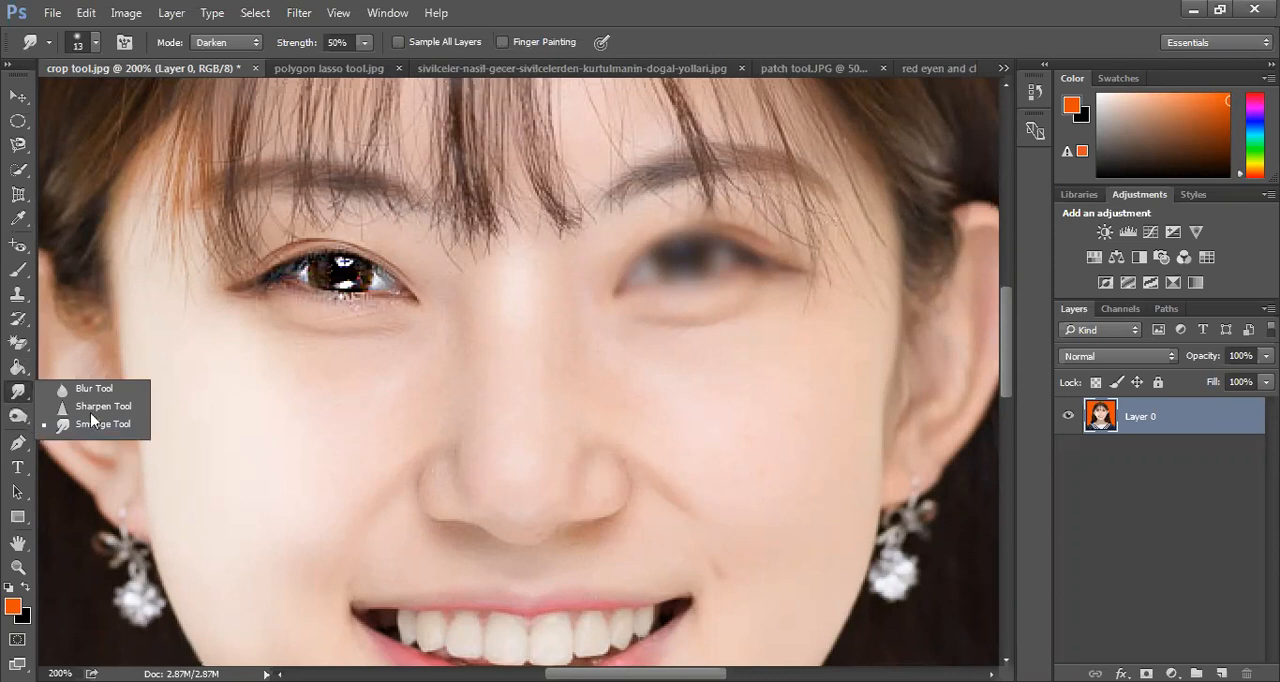
Lighten the cheek below the sharp eye and the nose bridge with the Dodge tool, using Midtones range and 50% exposure
click(99, 412)
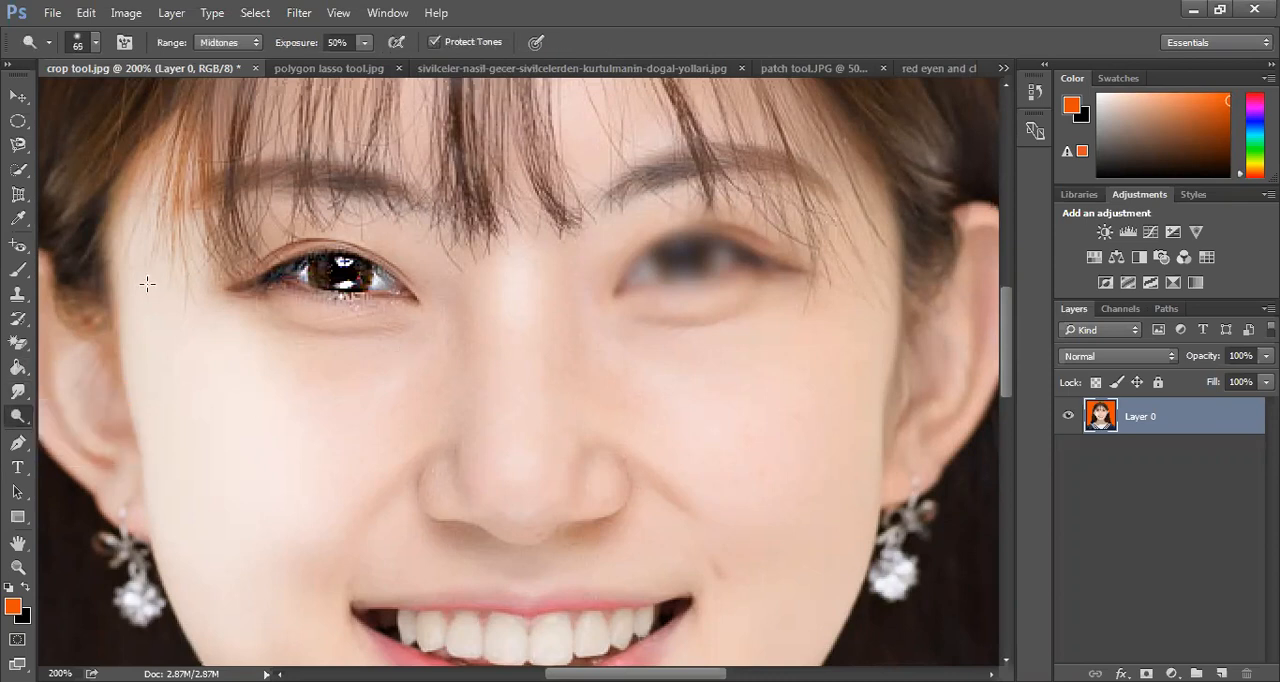
drag(158, 334, 199, 475)
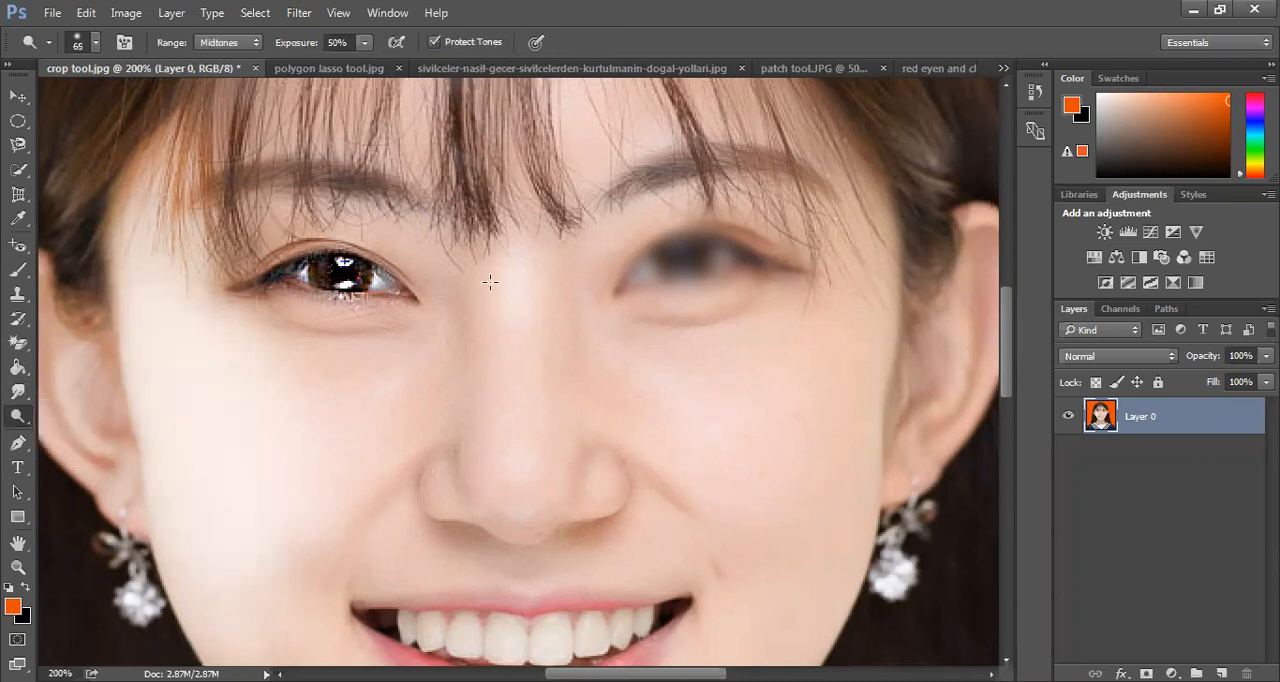
mouse_move(493, 246)
mouse_down()
mouse_move(513, 415)
mouse_move(498, 349)
mouse_up()
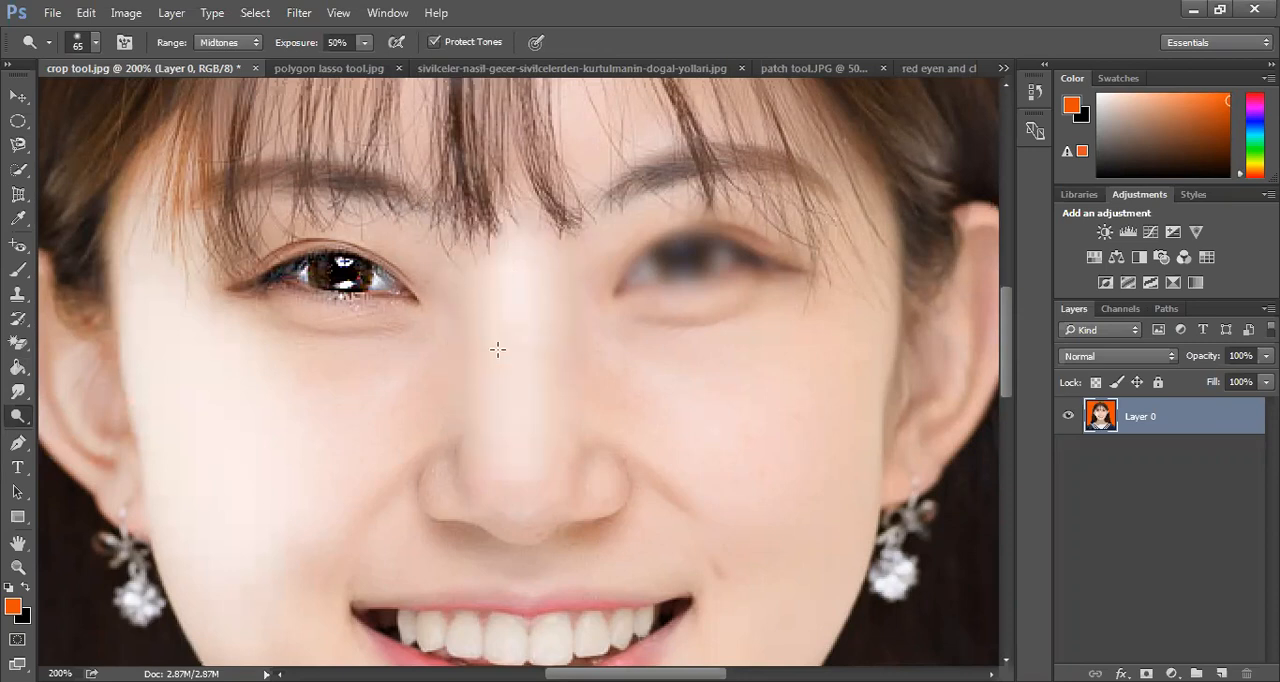
click(230, 44)
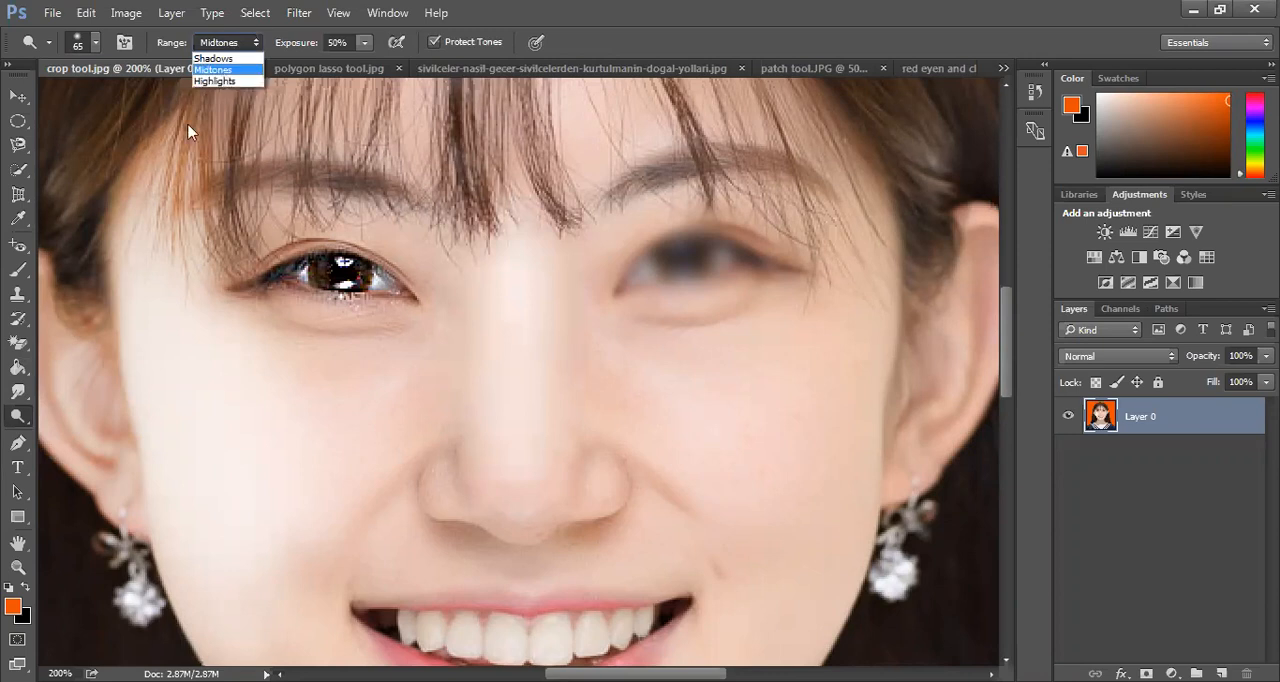
key(Down)
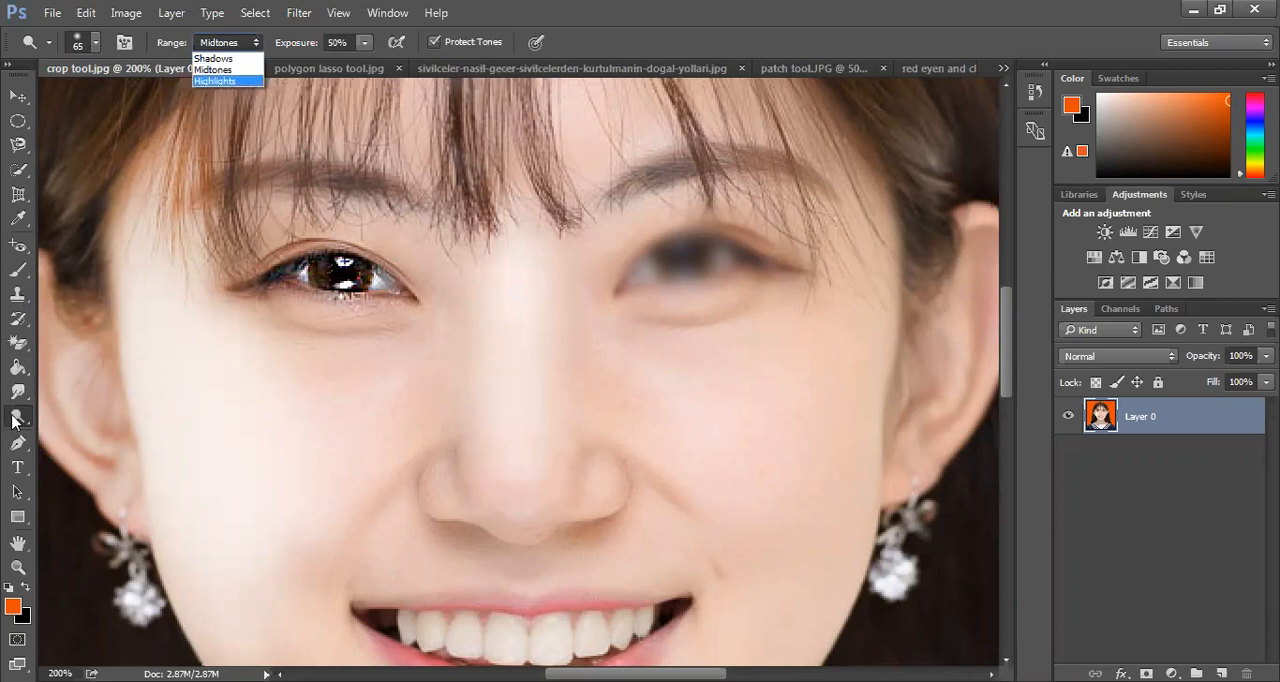
key(Escape)
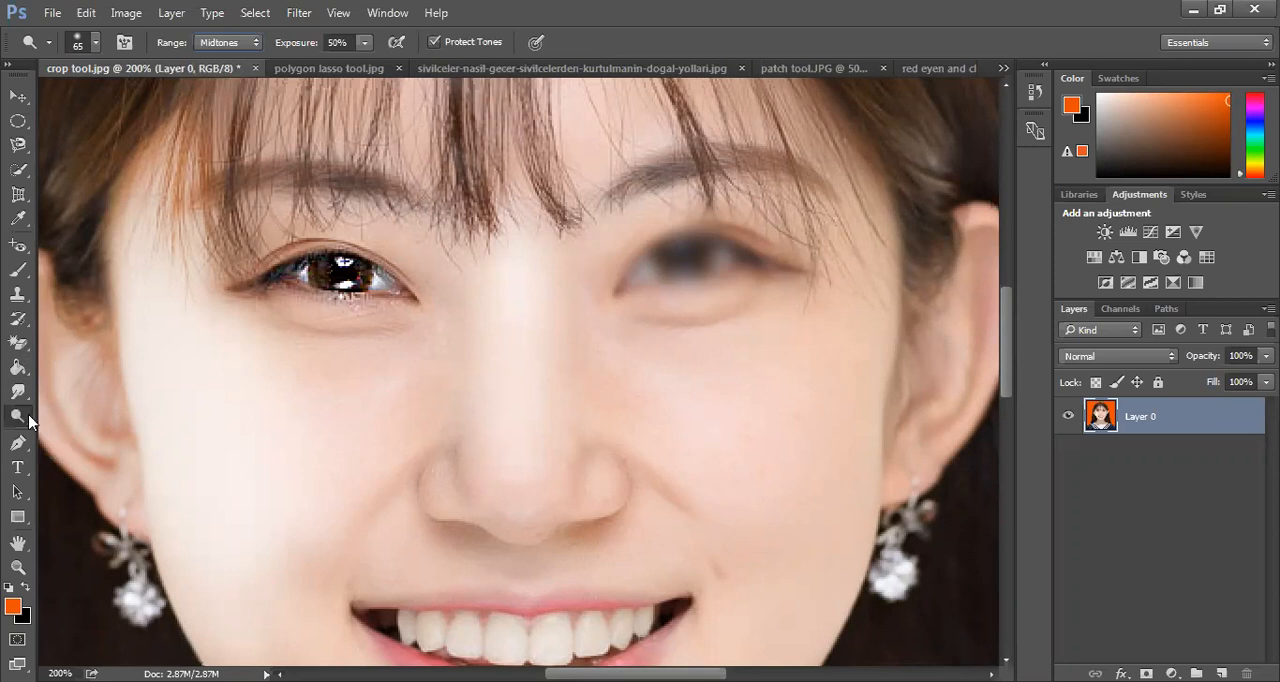
Darken the fringe and both eyebrows with the Burn tool, using the Shadows range at 50% exposure
right_click(18, 418)
click(72, 438)
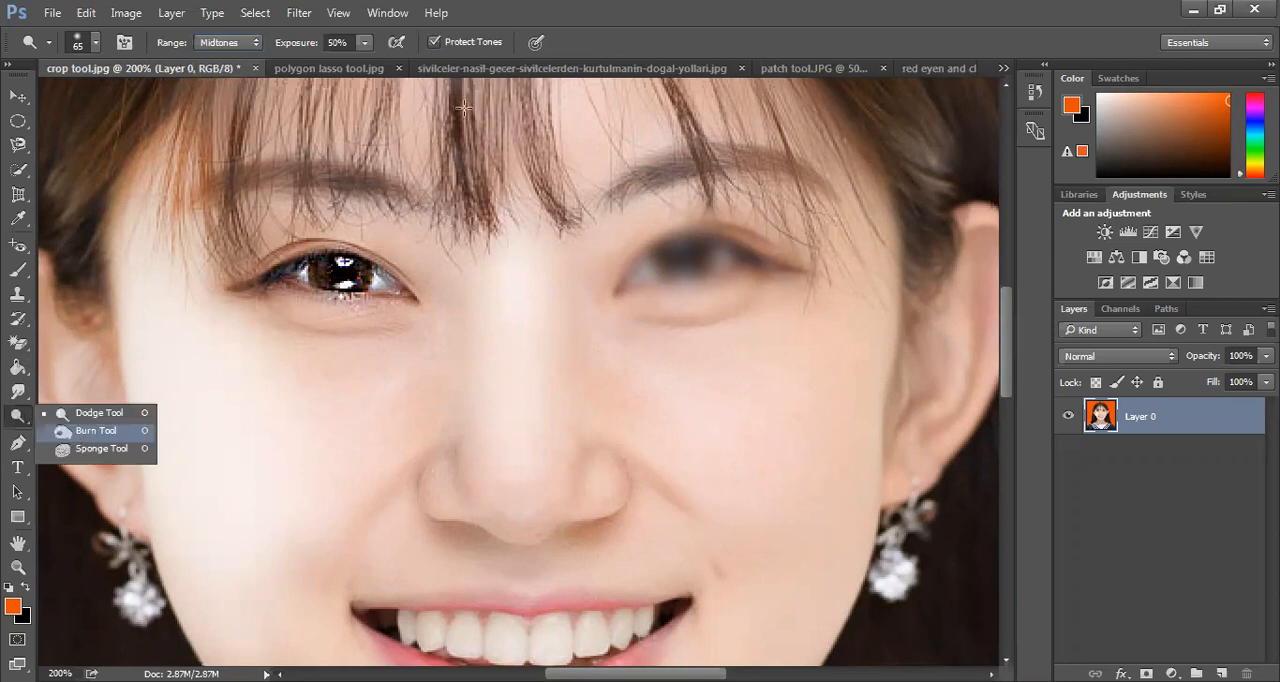
mouse_move(473, 97)
mouse_down()
mouse_move(462, 176)
mouse_move(453, 98)
mouse_move(434, 96)
mouse_move(437, 173)
mouse_move(497, 196)
mouse_move(491, 84)
mouse_move(559, 203)
mouse_move(533, 193)
mouse_move(528, 103)
mouse_up()
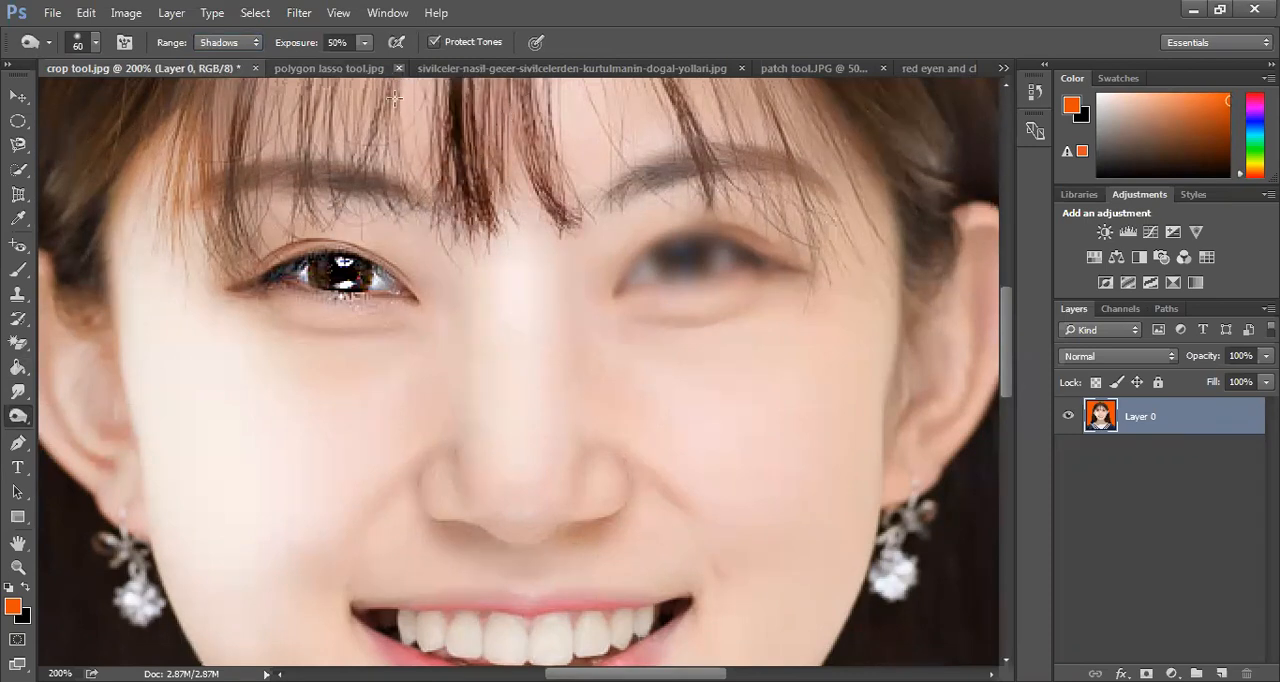
mouse_move(359, 187)
mouse_down()
mouse_move(356, 165)
mouse_move(316, 176)
mouse_move(330, 183)
mouse_move(202, 205)
mouse_move(334, 170)
mouse_move(196, 194)
mouse_up()
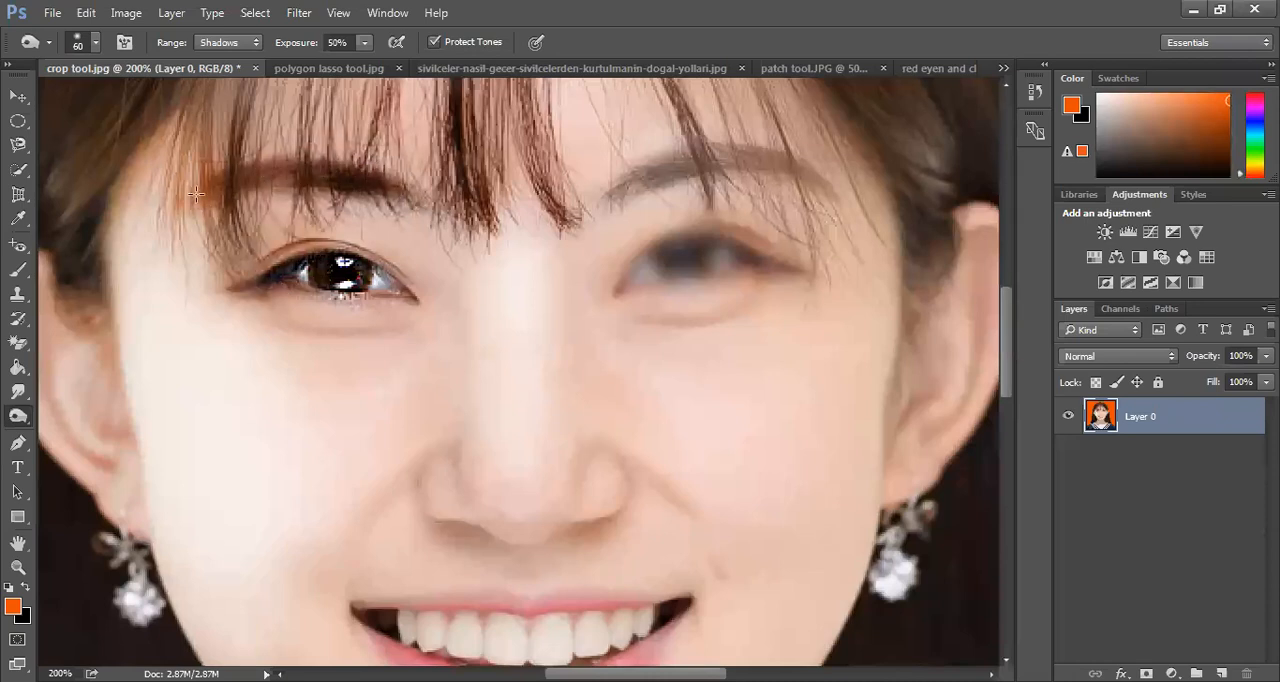
mouse_move(619, 193)
mouse_down()
mouse_move(670, 170)
mouse_move(806, 170)
mouse_move(648, 178)
mouse_move(676, 157)
mouse_move(798, 172)
mouse_move(614, 210)
mouse_up()
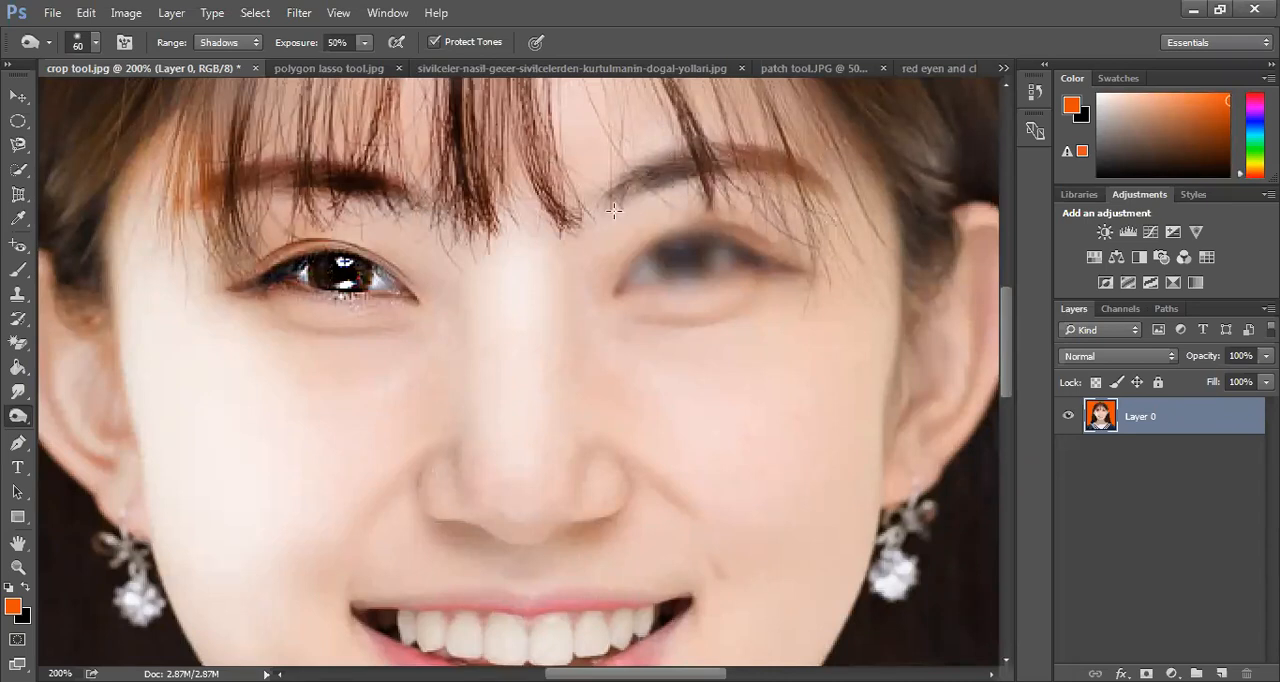
Desaturate the skin on the cheek and nose with the Sponge tool in Desaturate mode at 50% flow
right_click(20, 418)
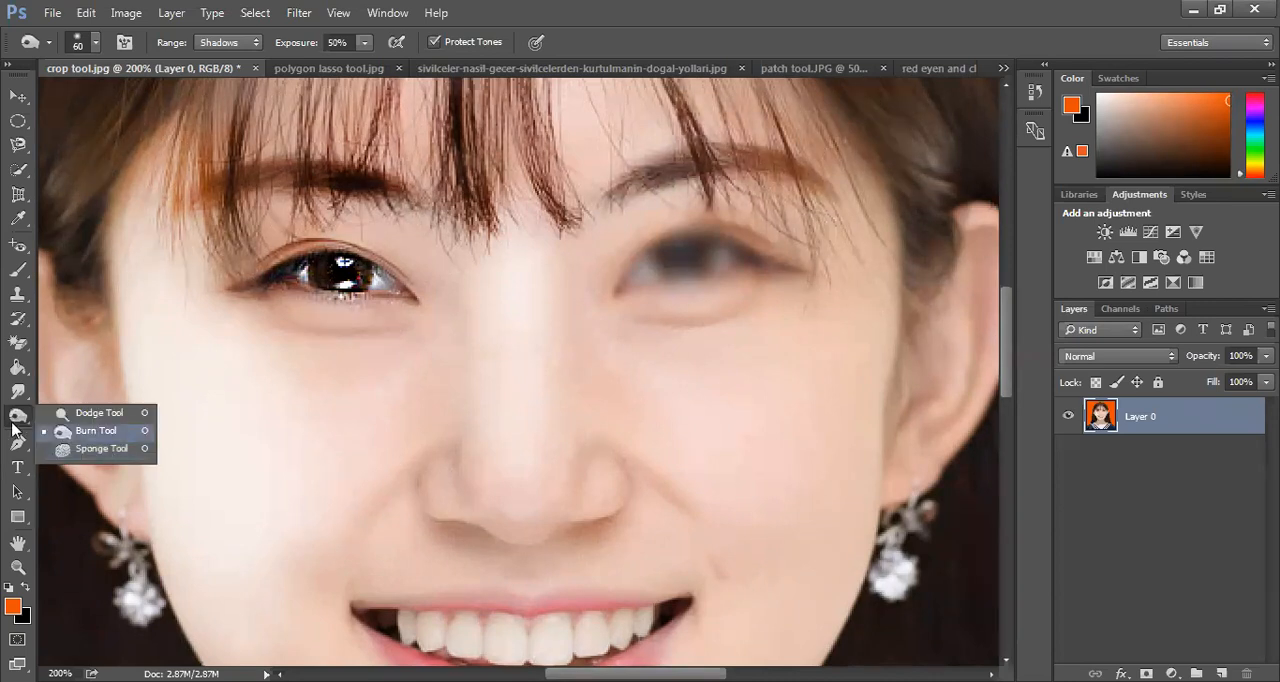
click(100, 432)
right_click(20, 418)
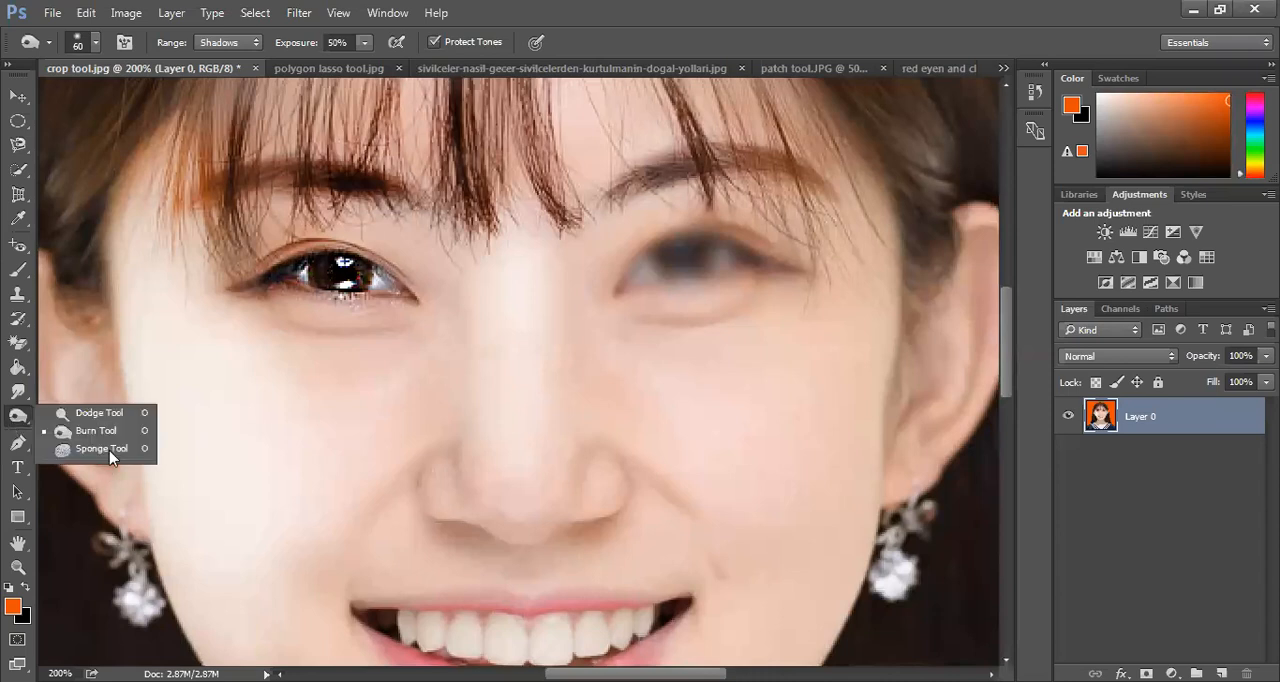
click(101, 449)
mouse_move(383, 457)
mouse_down()
mouse_move(443, 352)
mouse_move(394, 465)
mouse_move(449, 324)
mouse_move(312, 514)
mouse_move(347, 382)
mouse_up()
mouse_move(321, 435)
mouse_down()
mouse_move(365, 392)
mouse_move(282, 346)
mouse_move(445, 344)
mouse_move(368, 352)
mouse_move(354, 432)
mouse_move(400, 393)
mouse_up()
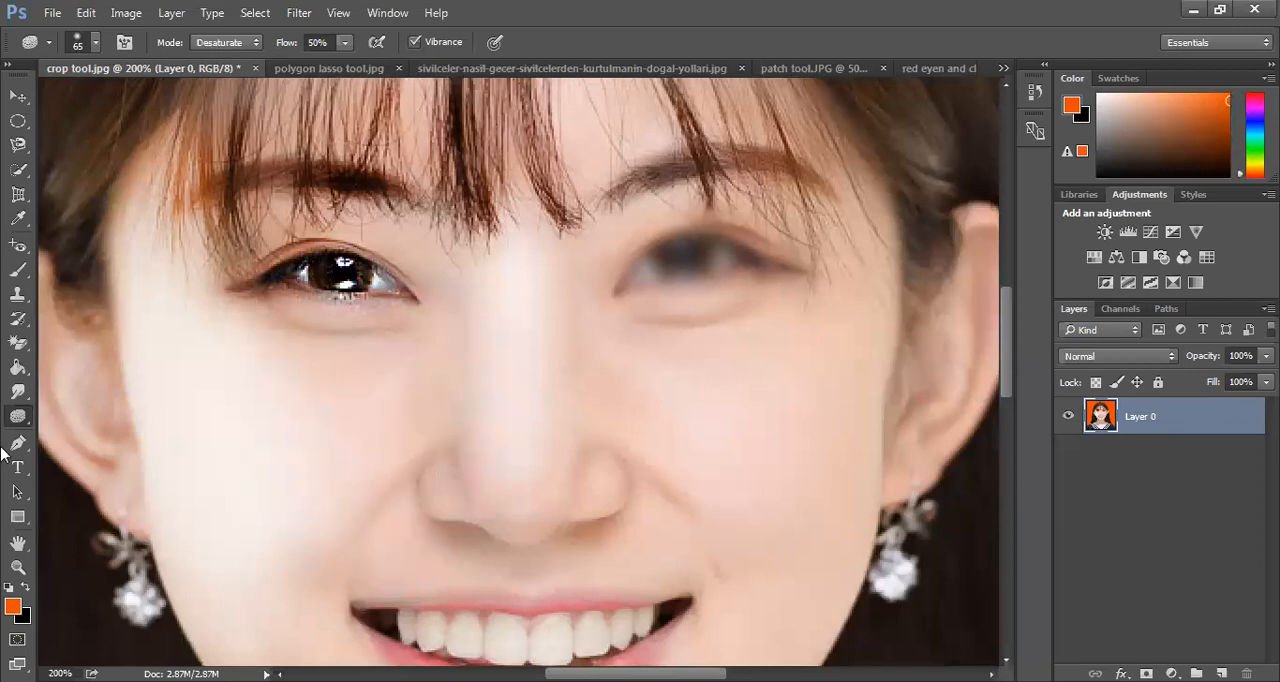
drag(18, 421, 82, 418)
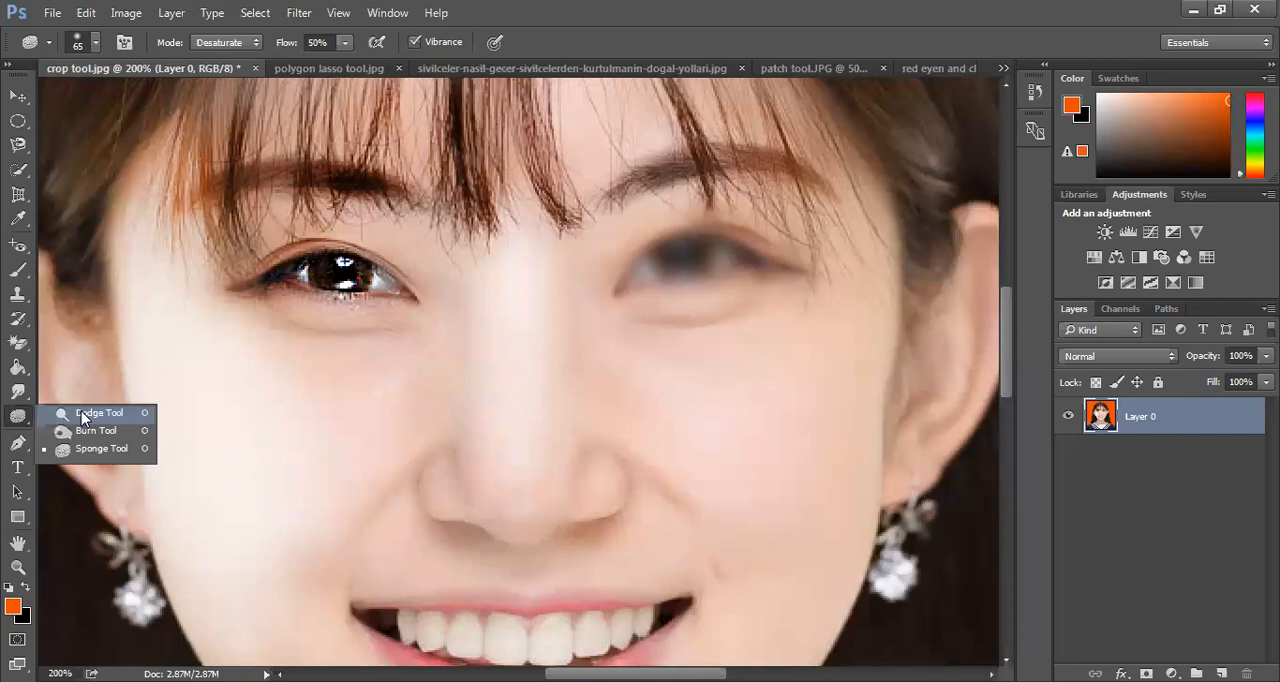
key(ctrl+1)
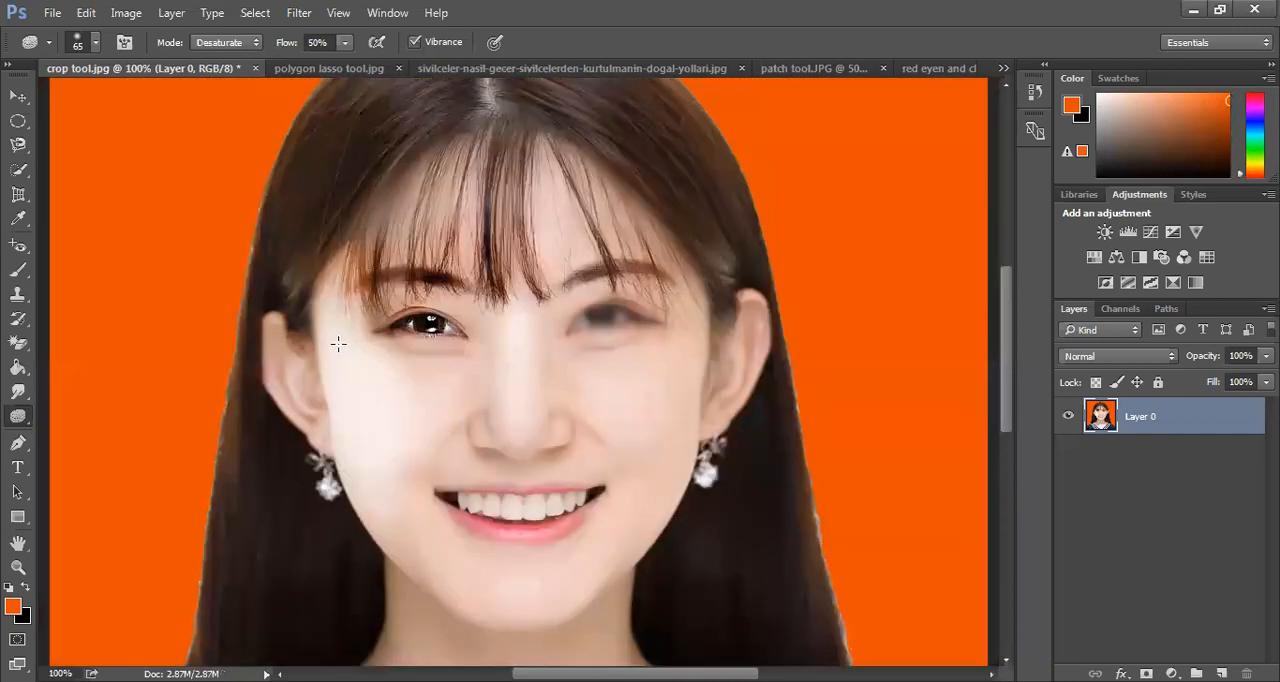
click(21, 395)
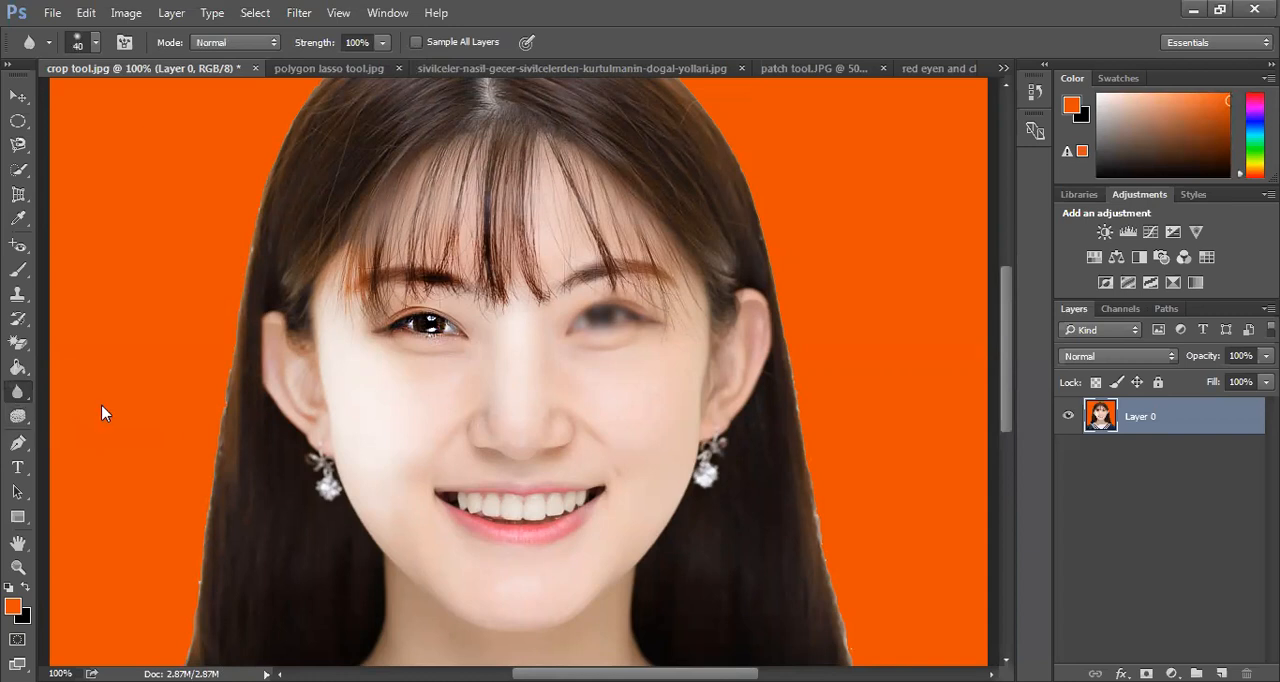
right_click(17, 392)
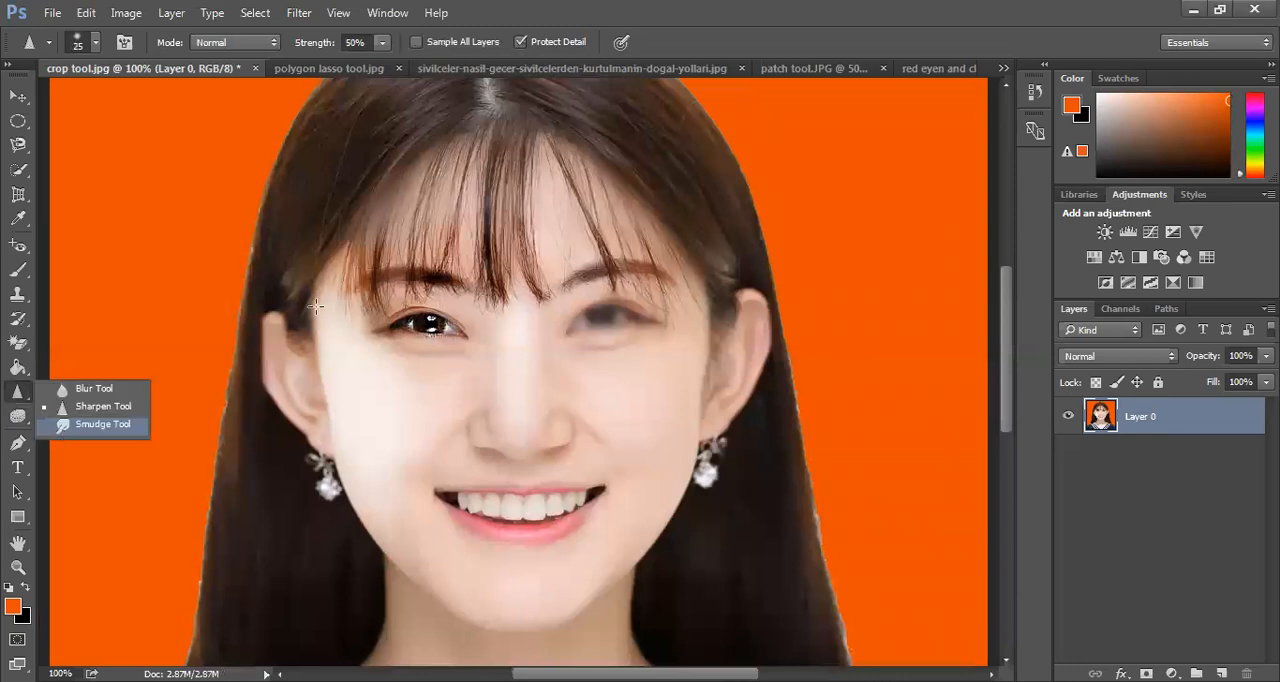
click(102, 424)
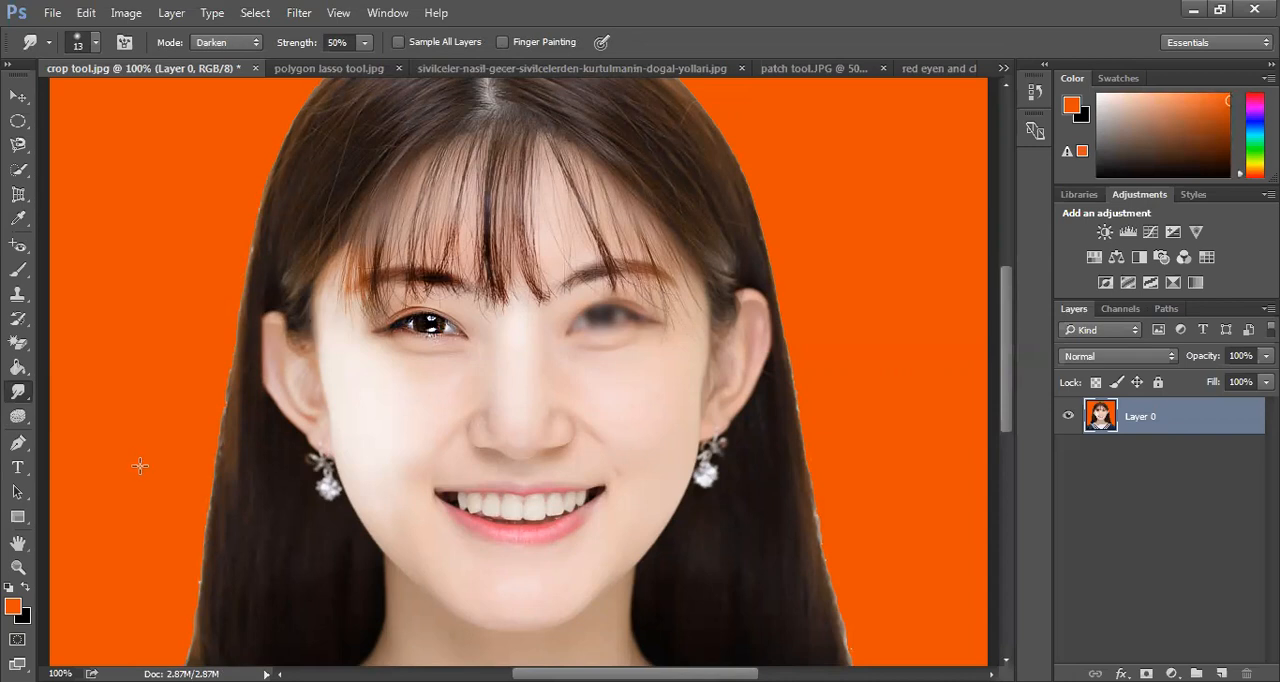
right_click(19, 394)
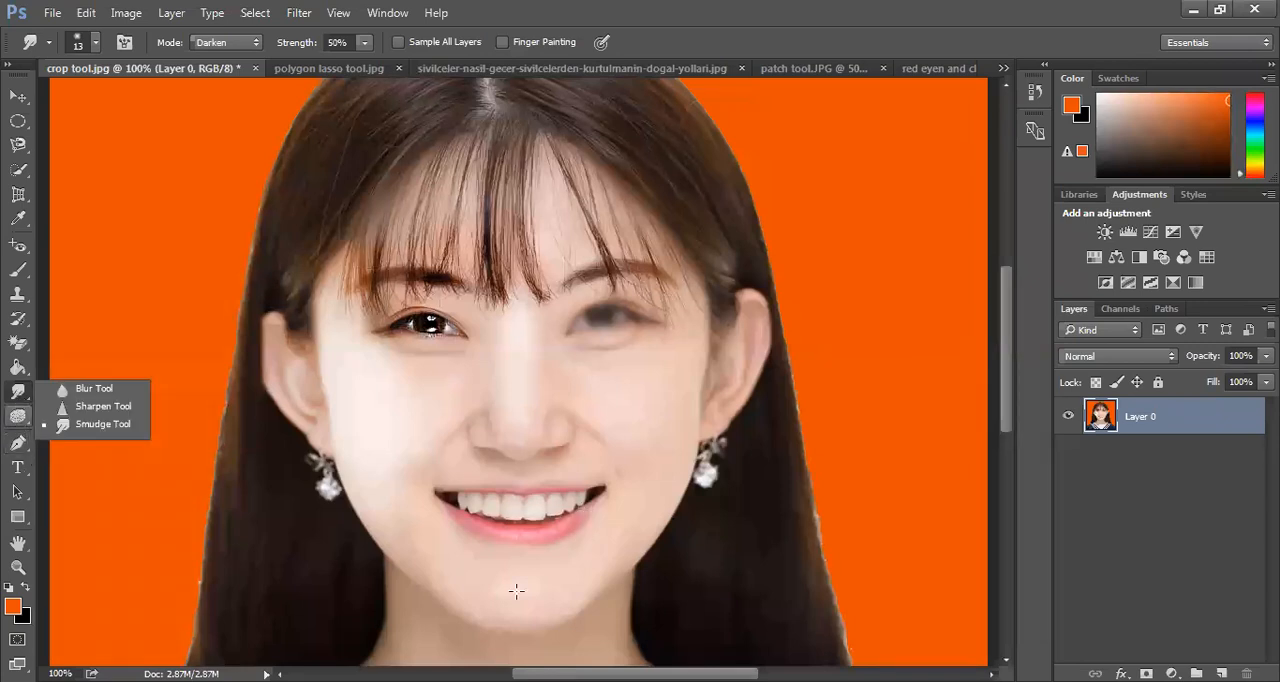
Lighten the lower face and chin with the Dodge tool, keeping the Midtones range and 50% exposure
key(shift+o)
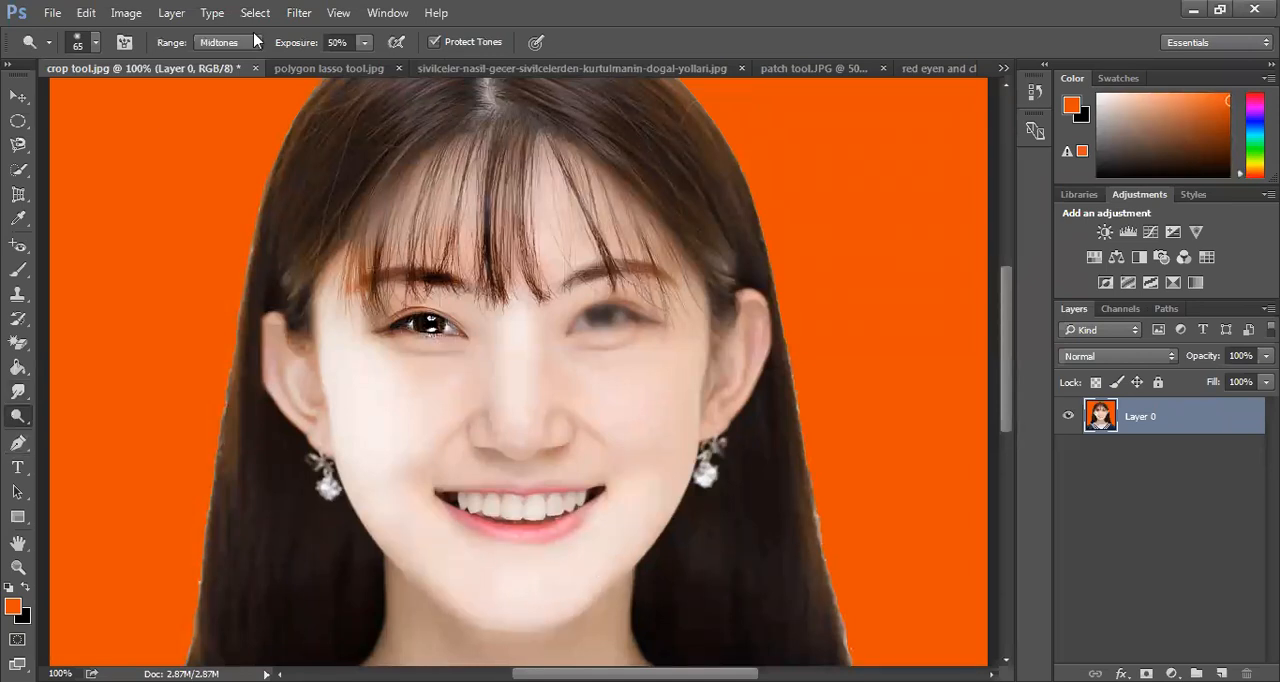
click(224, 48)
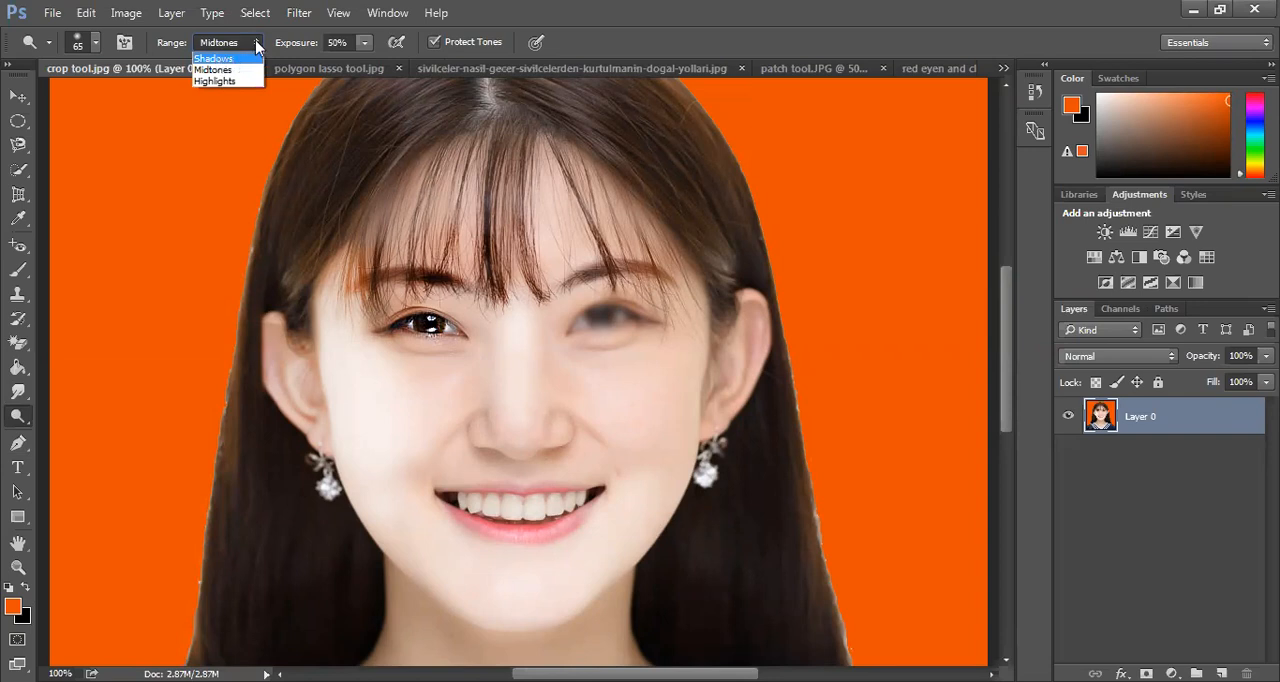
click(258, 45)
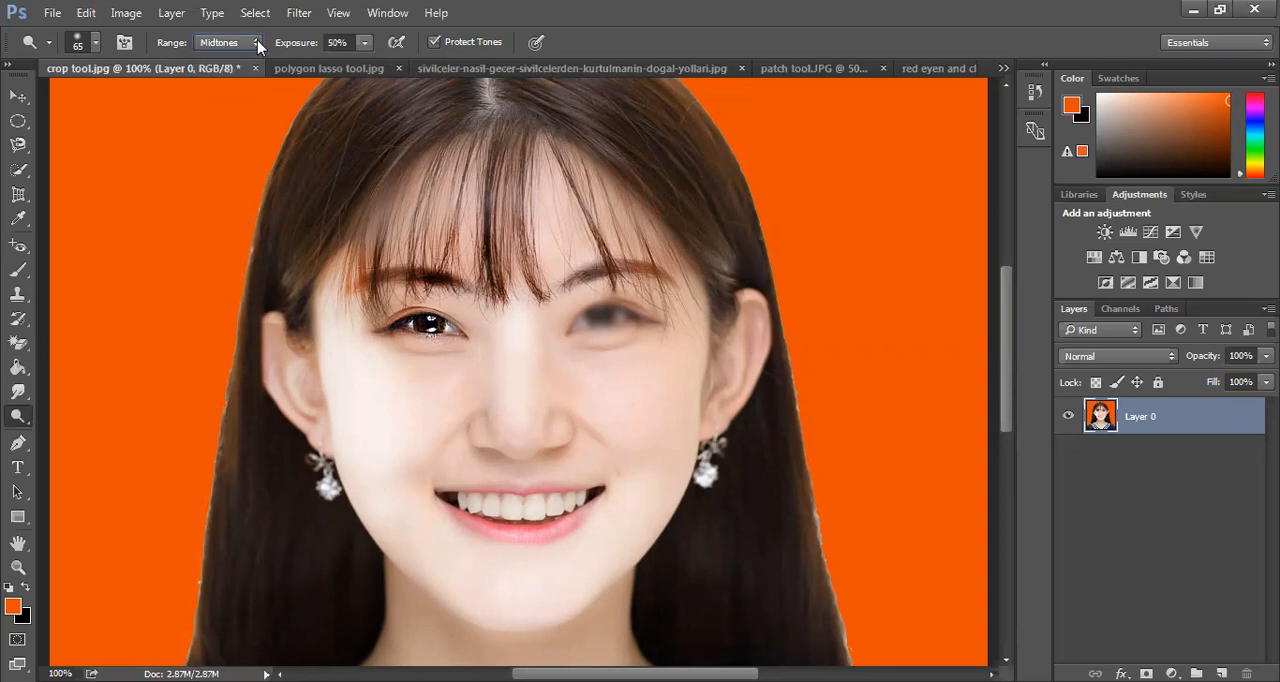
click(258, 45)
key(Up)
key(Up)
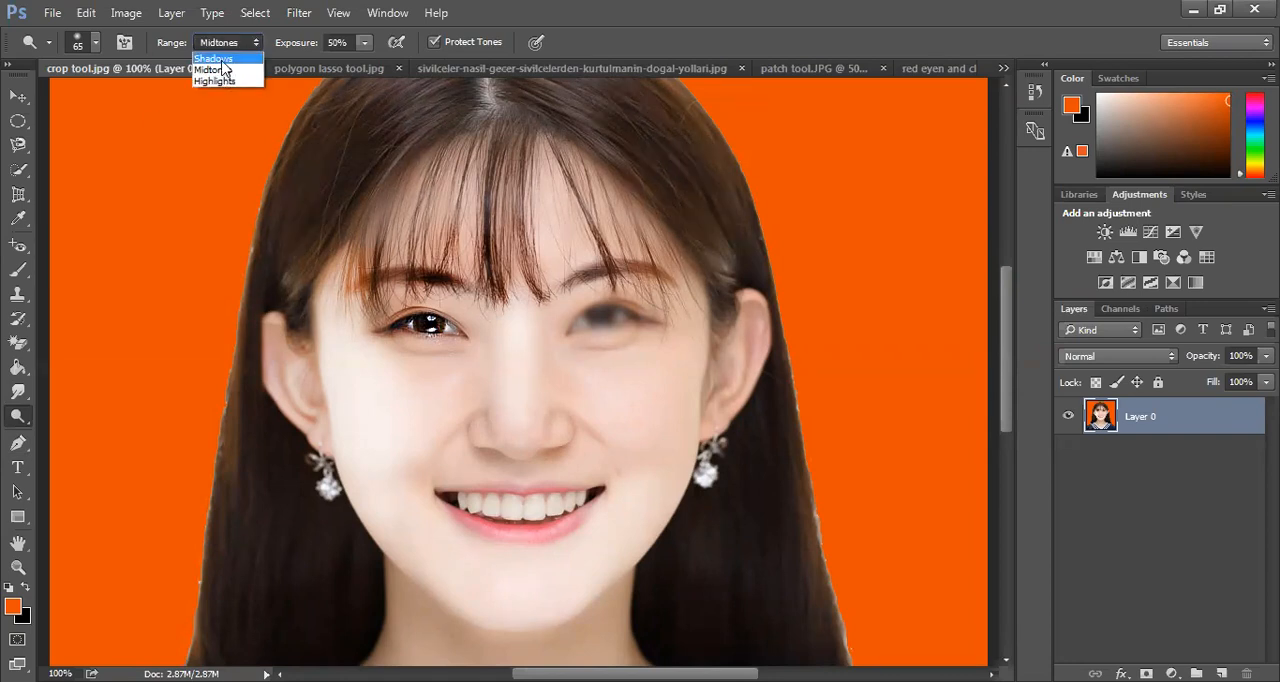
click(20, 417)
Darken the long hair on both sides of the face with the Burn tool, using the Shadows range at 50% exposure
right_click(17, 418)
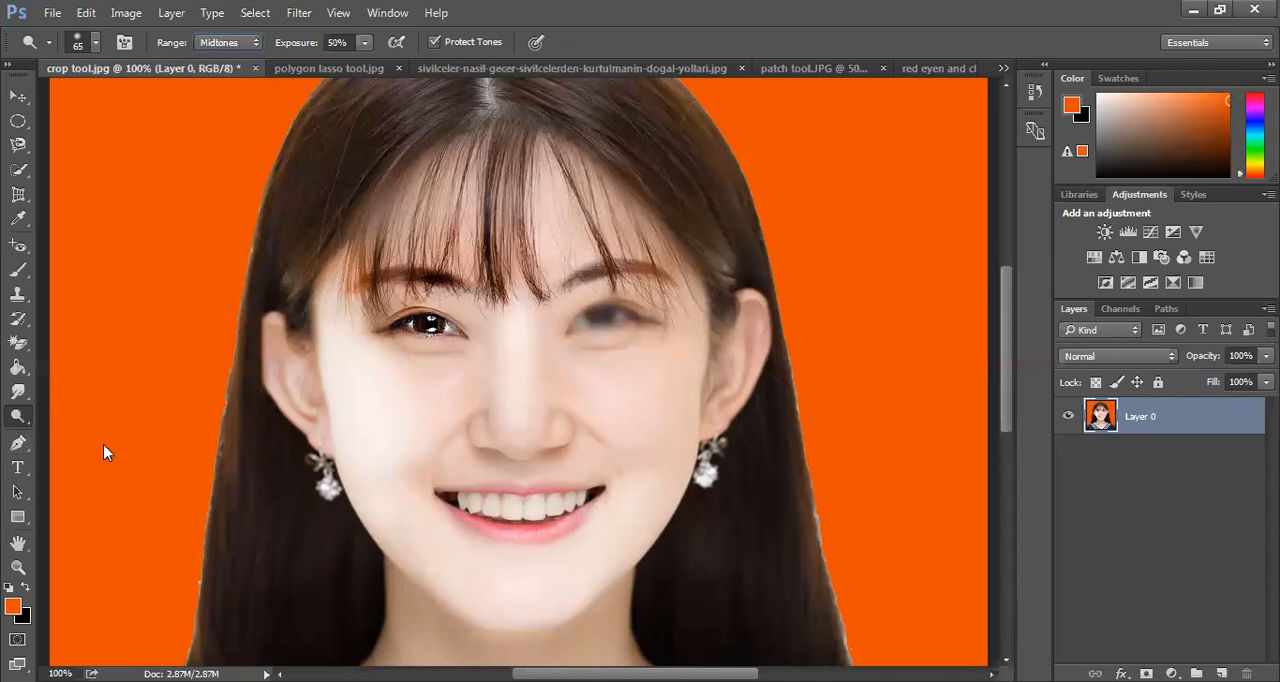
click(96, 431)
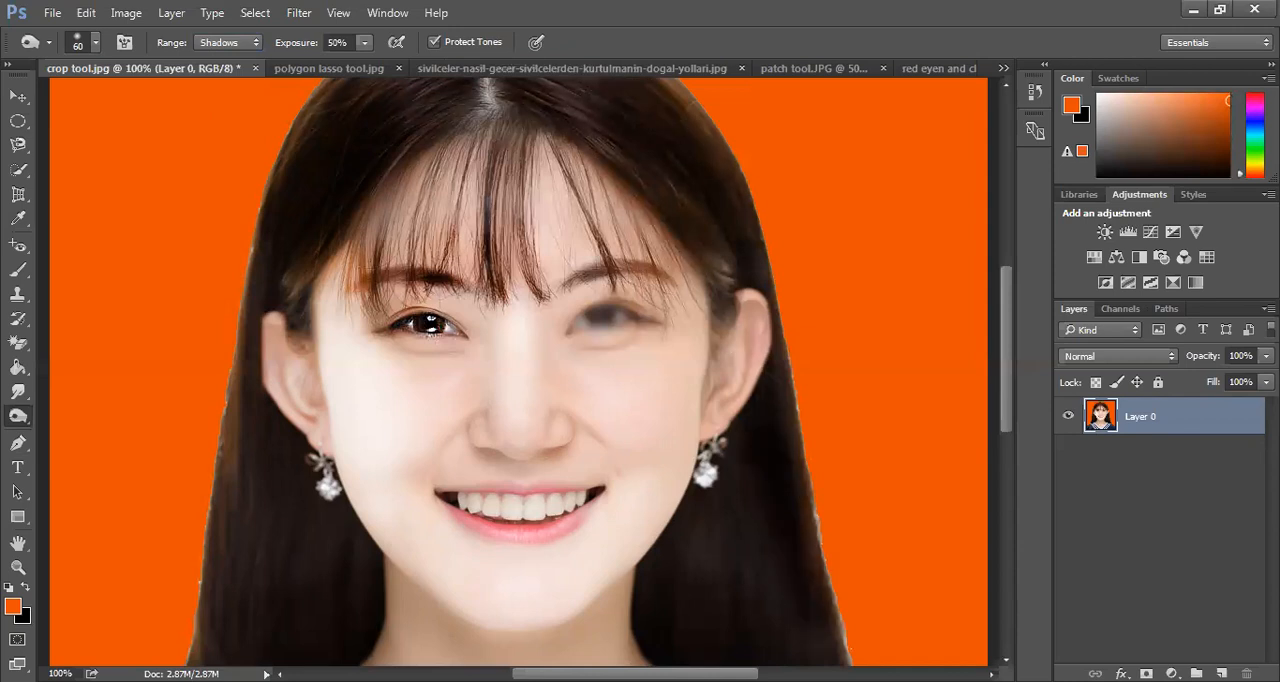
mouse_move(736, 479)
mouse_down()
mouse_move(686, 511)
mouse_move(689, 462)
mouse_move(643, 594)
mouse_move(653, 623)
mouse_move(714, 590)
mouse_up()
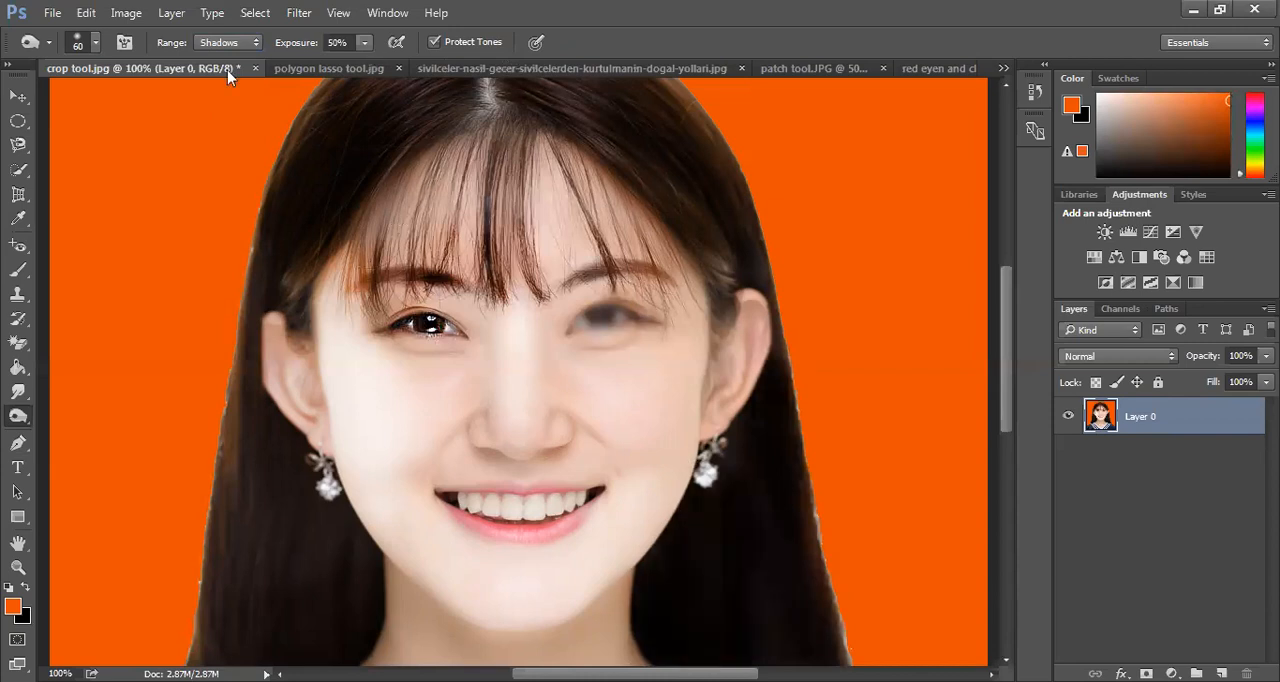
drag(295, 580, 292, 462)
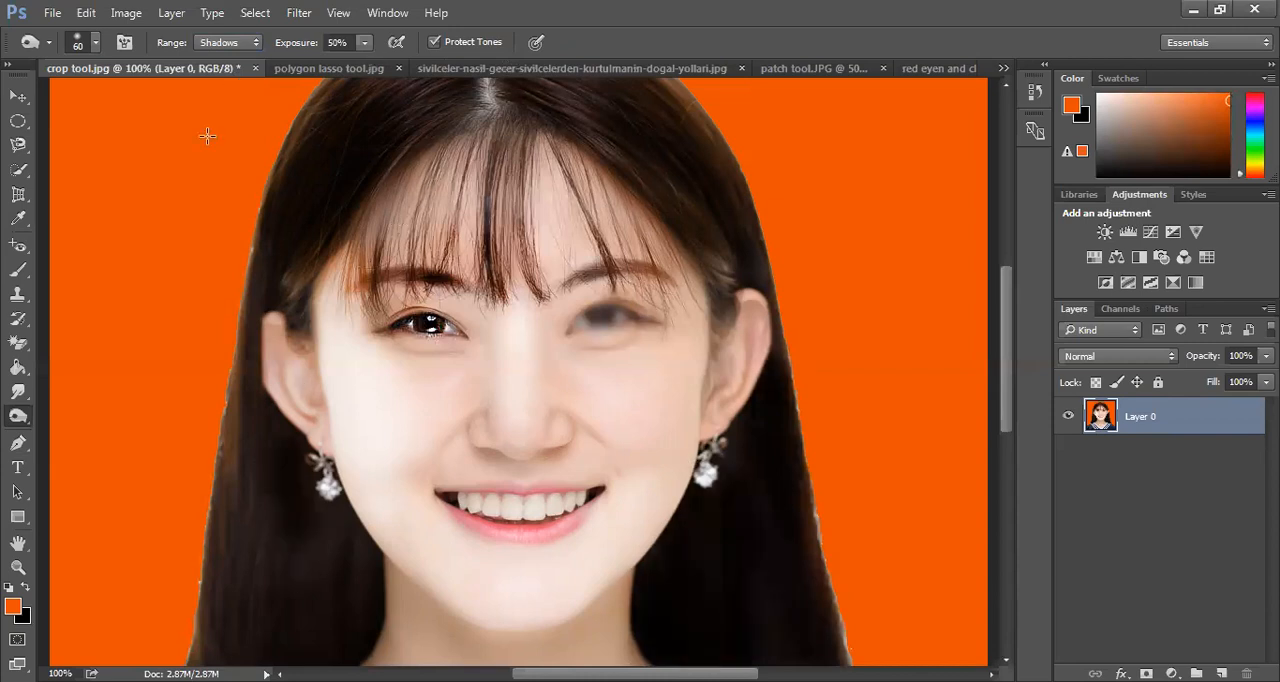
Burn more of the hair in the Midtones range, and darken its outer strands below the ear in the Shadows range
click(204, 43)
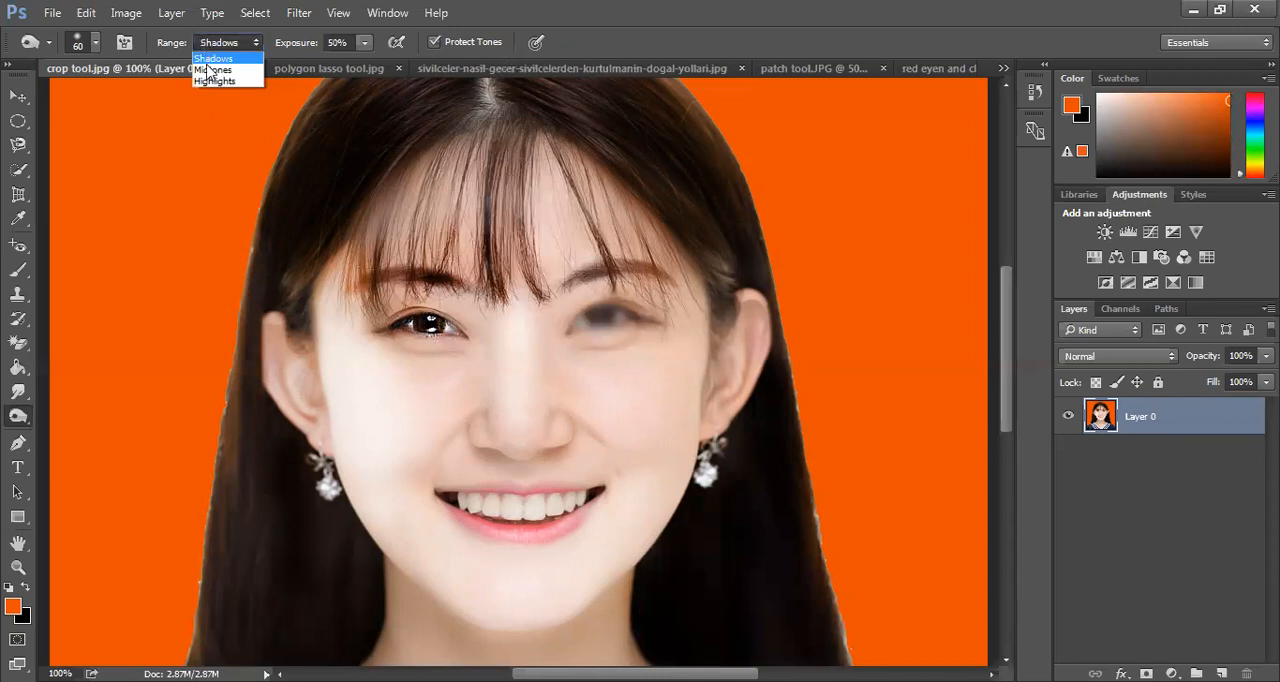
click(211, 70)
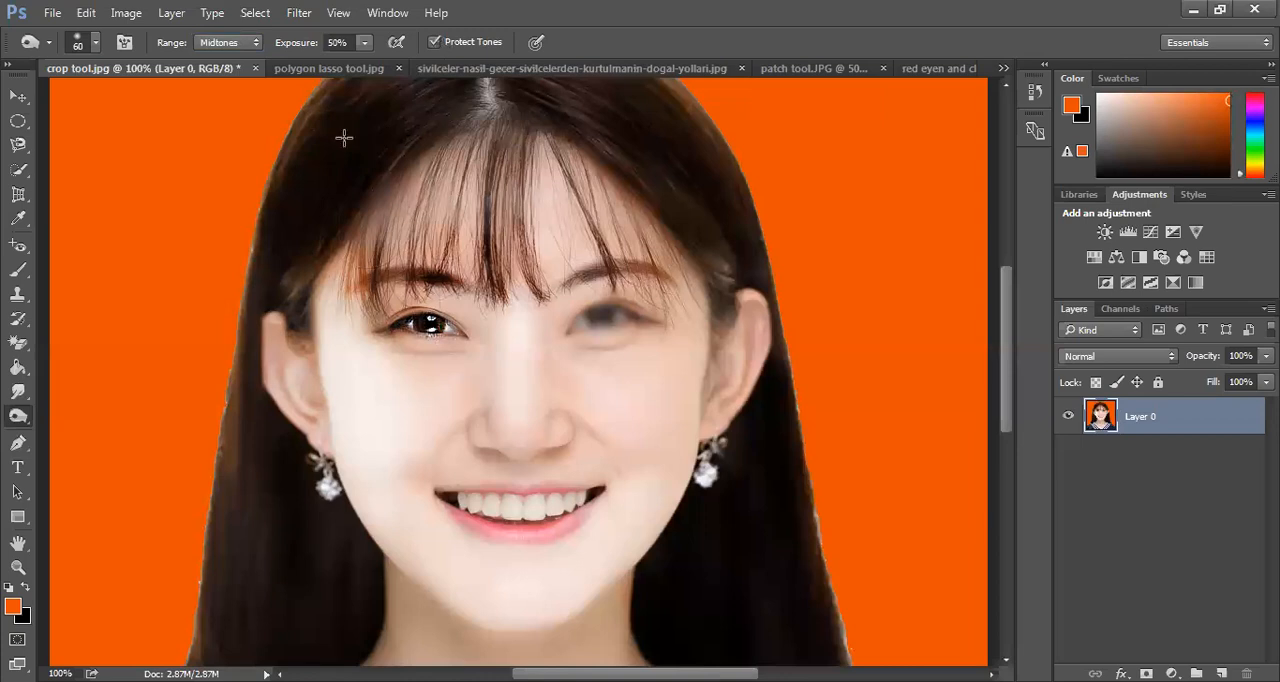
click(228, 42)
click(220, 84)
key(alt+shift+s)
mouse_move(225, 449)
mouse_down()
mouse_move(237, 457)
mouse_move(251, 371)
mouse_move(233, 401)
mouse_move(242, 307)
mouse_move(240, 343)
mouse_up()
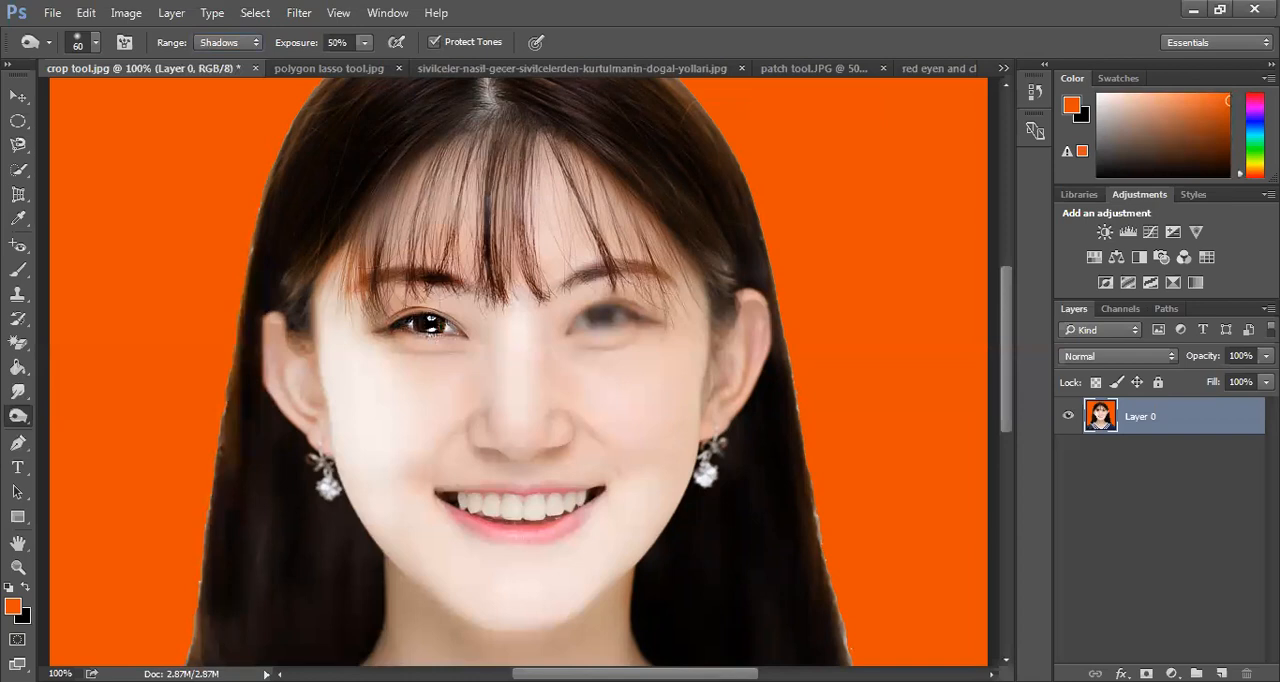
drag(198, 636, 249, 534)
drag(254, 618, 237, 477)
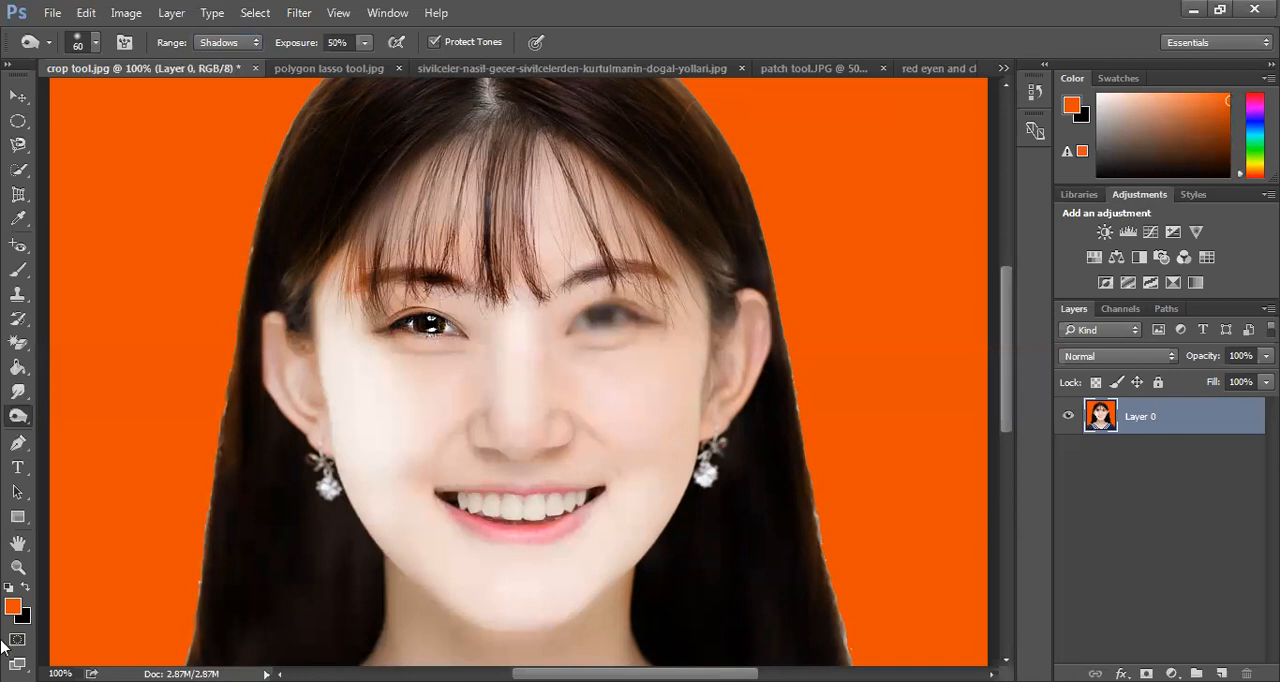
Switch to the book image polygon lasso tool.jpg and activate the Pen tool in Path mode
click(17, 442)
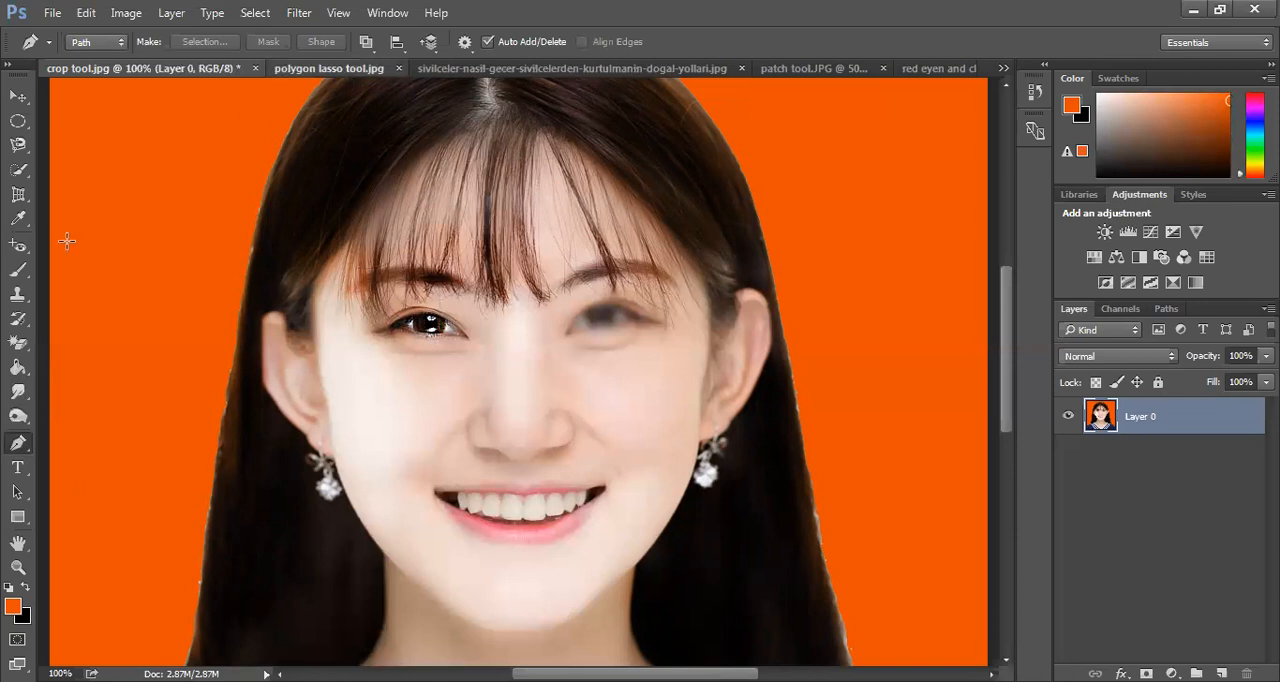
key(ctrl+Tab)
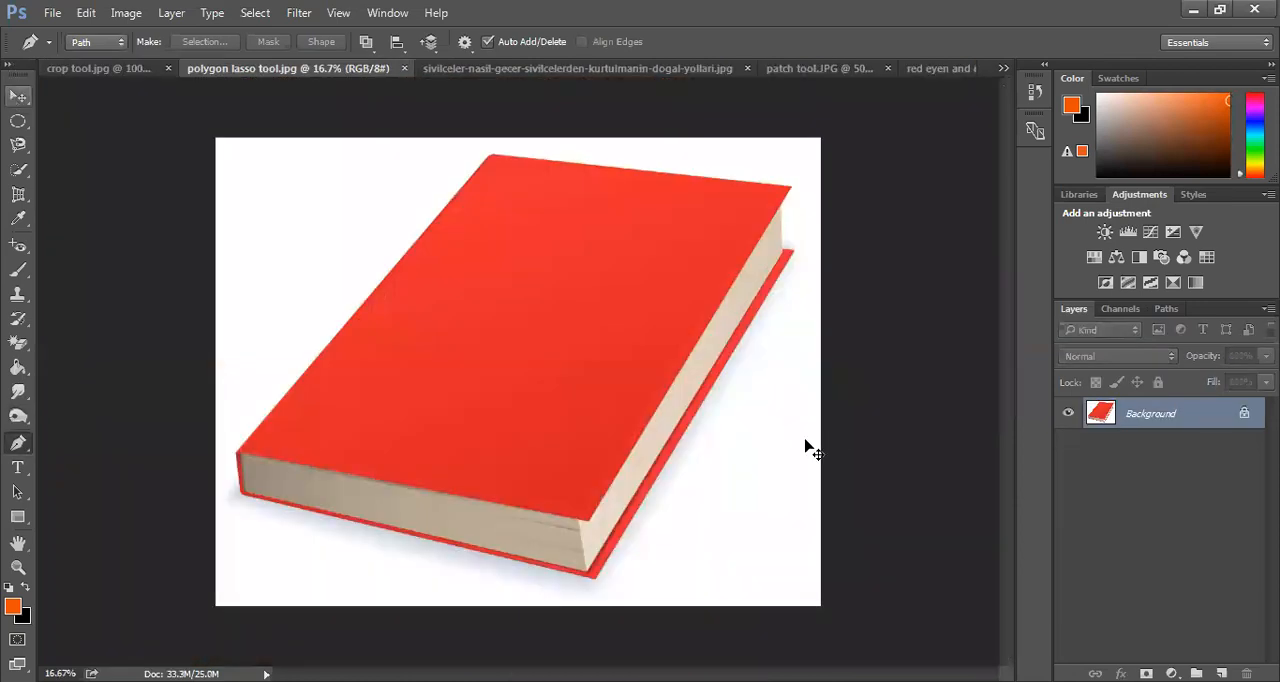
key(v)
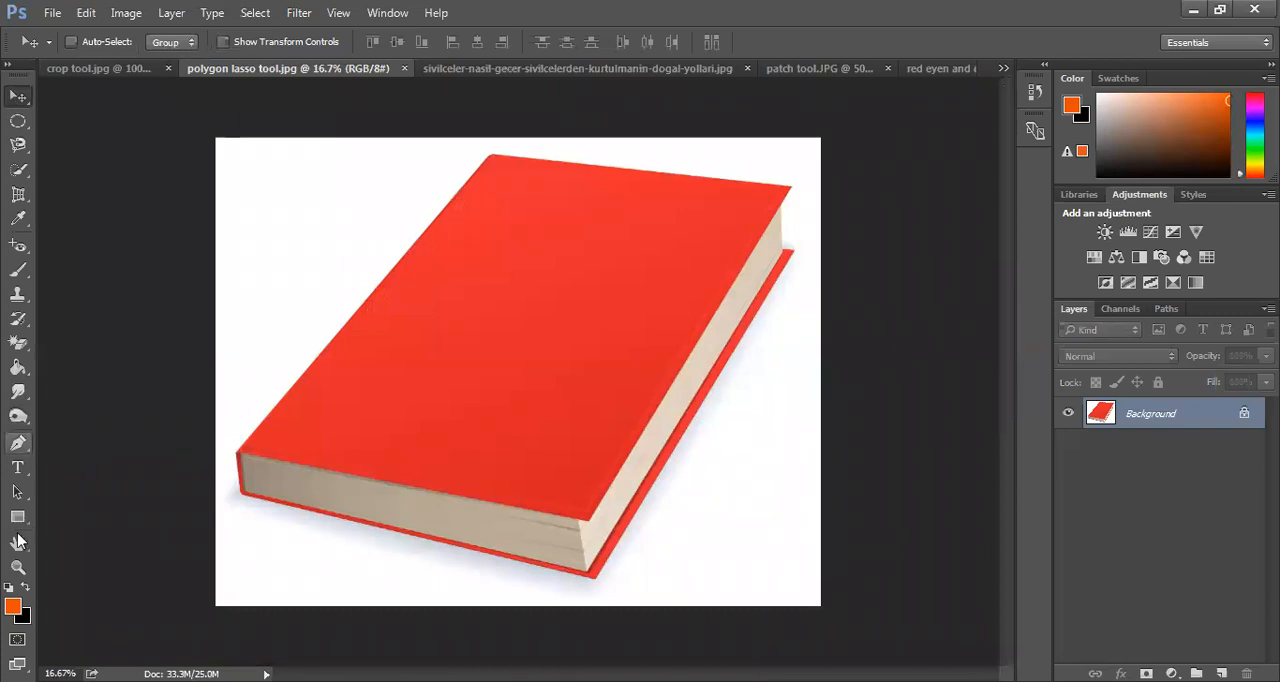
click(22, 444)
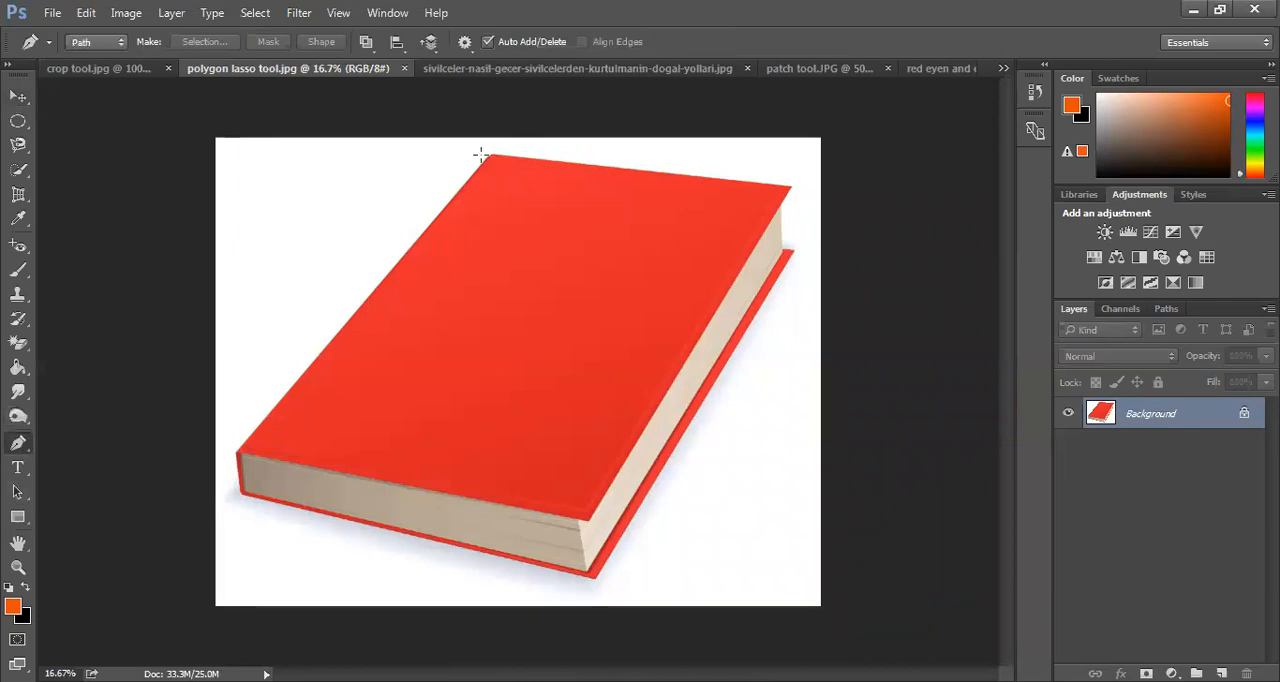
Trace a closed straight-sided path around the whole outline of the red book, placing anchor points at its corners
click(490, 153)
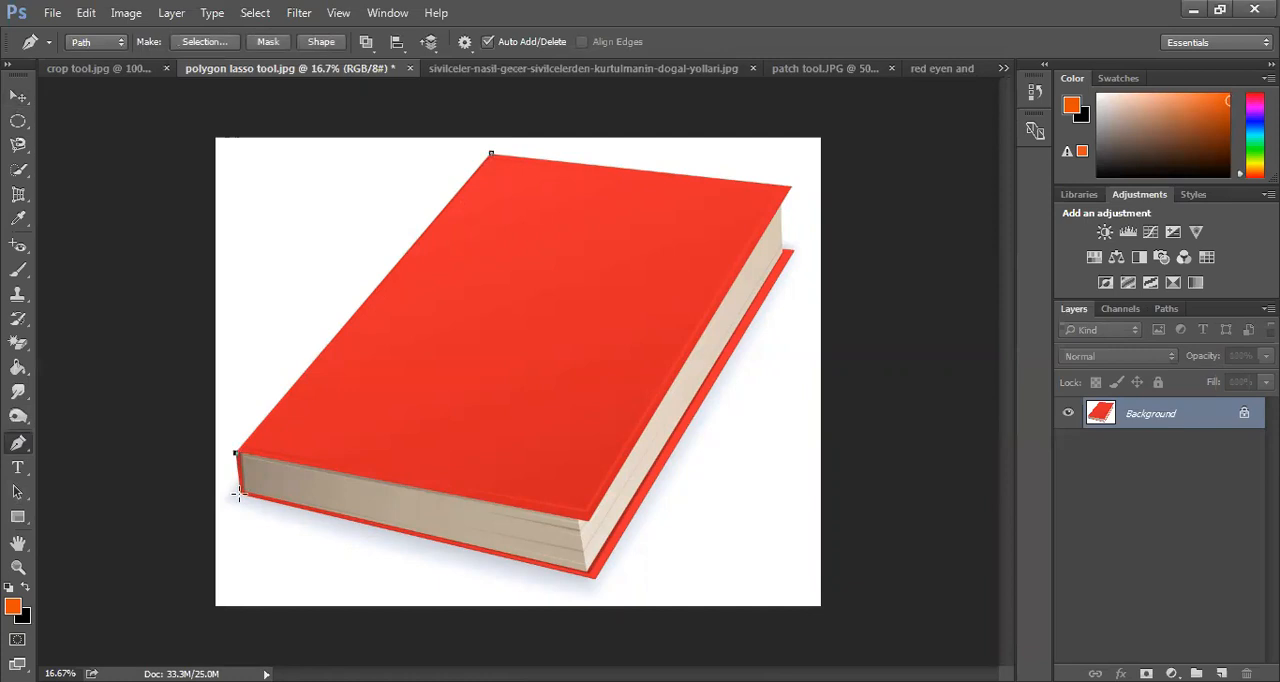
click(241, 491)
click(597, 578)
click(792, 250)
click(782, 200)
click(792, 185)
click(491, 155)
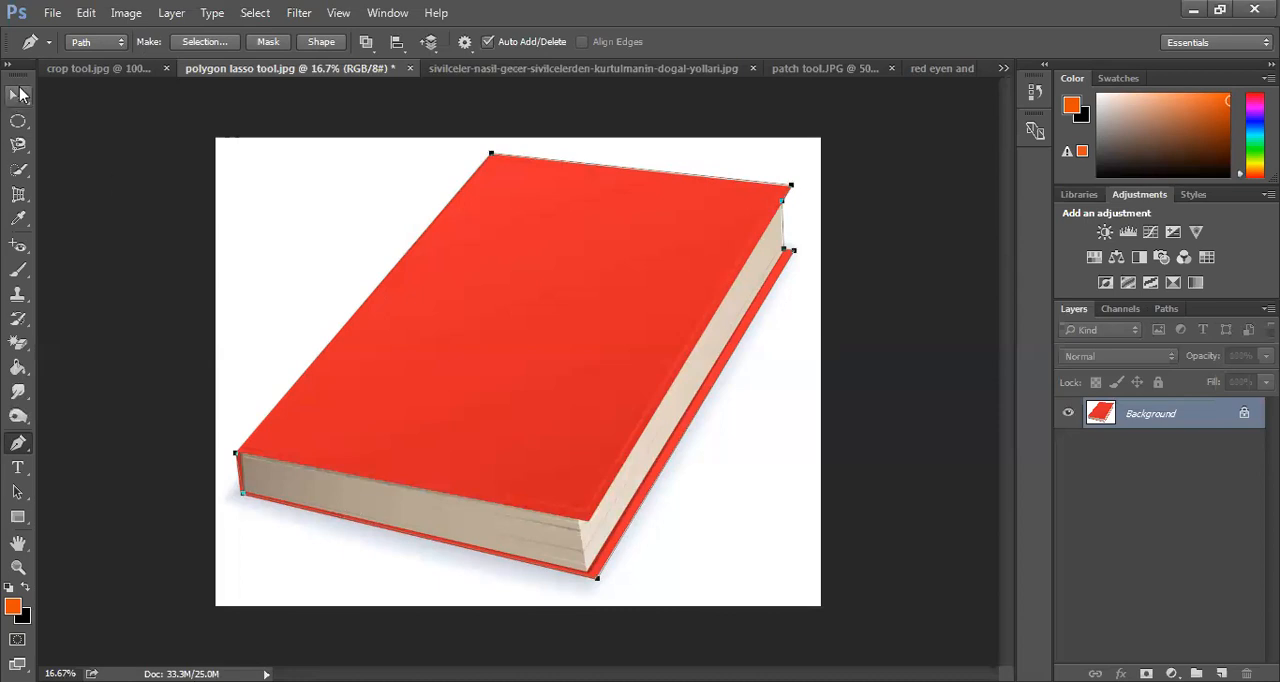
Try to move the traced book on the Background layer with the Move tool
click(19, 95)
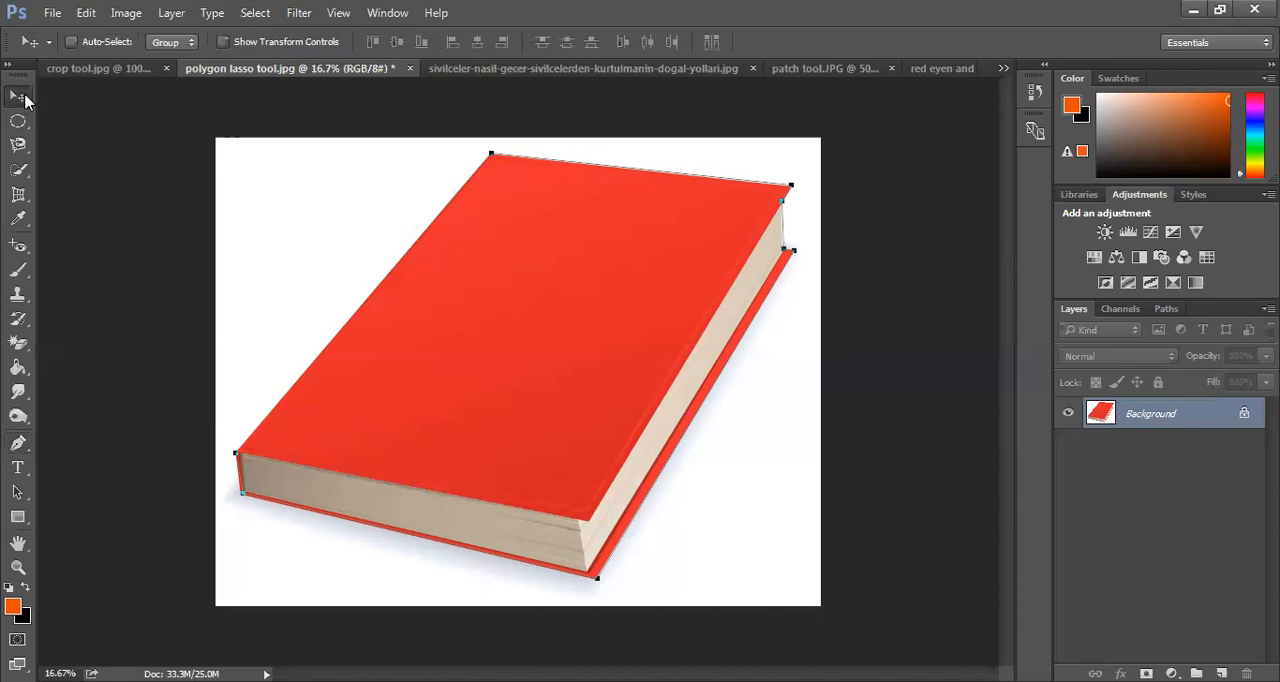
click(256, 14)
click(515, 367)
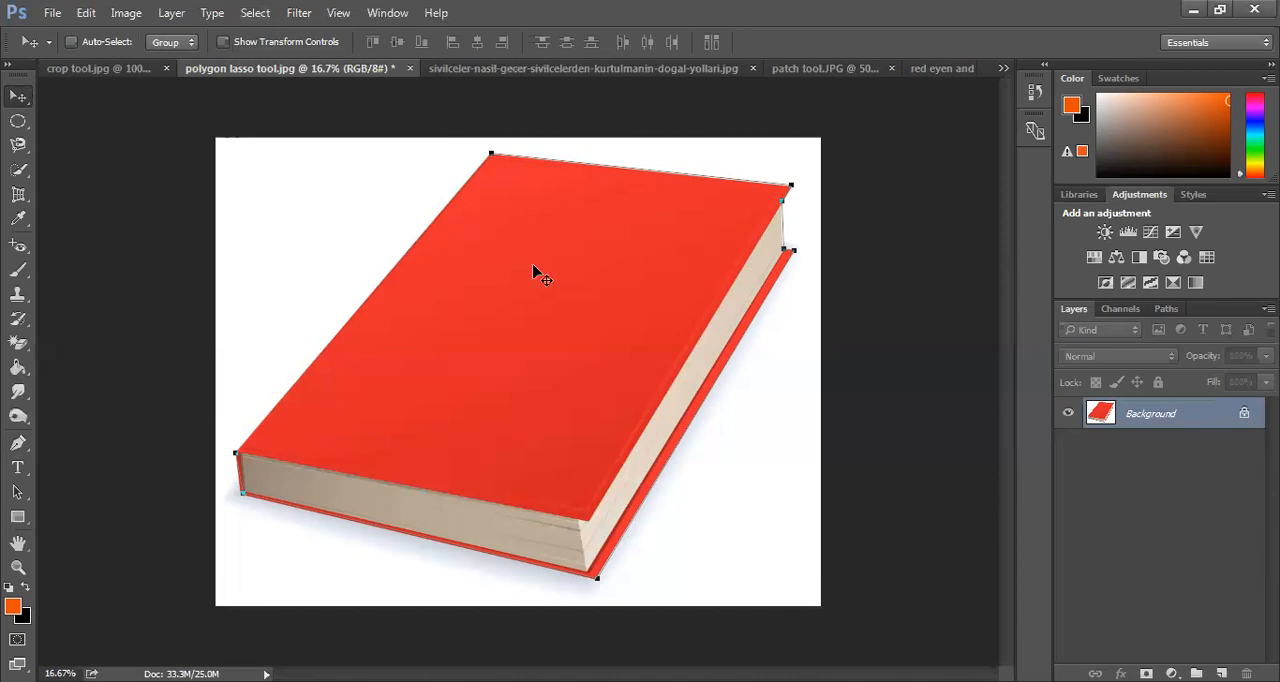
click(488, 432)
click(620, 280)
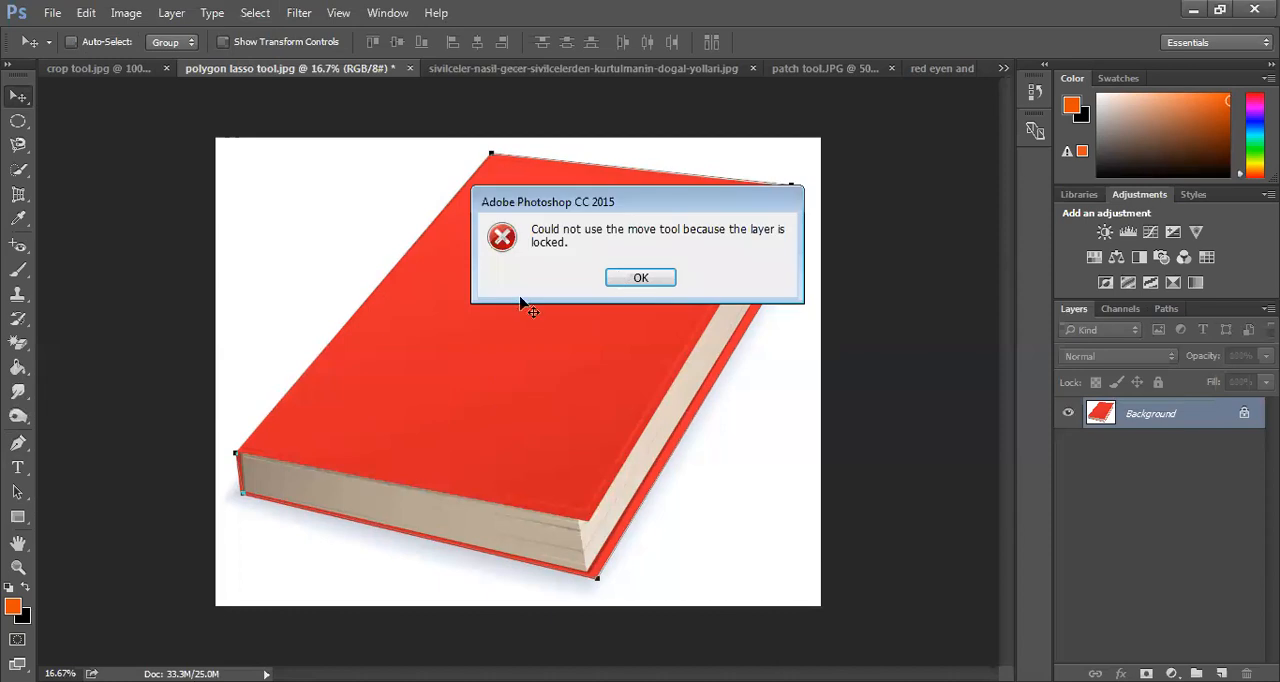
key(Return)
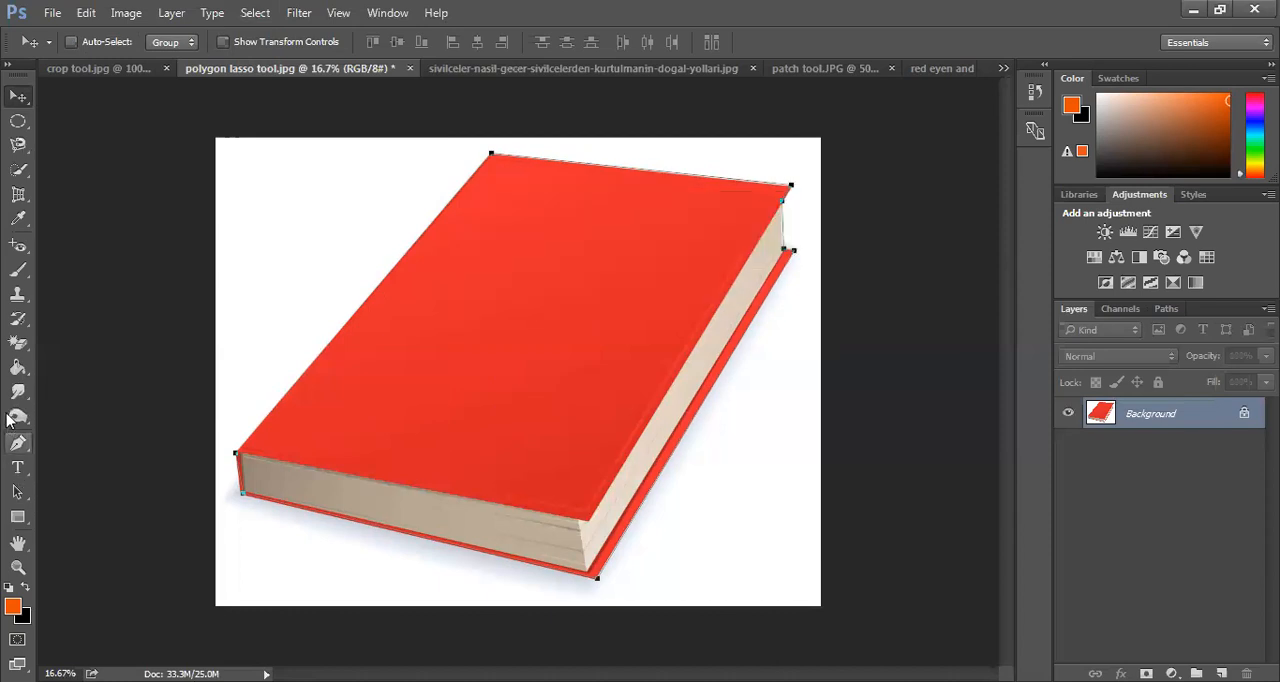
Remove the path traced around the book
click(18, 444)
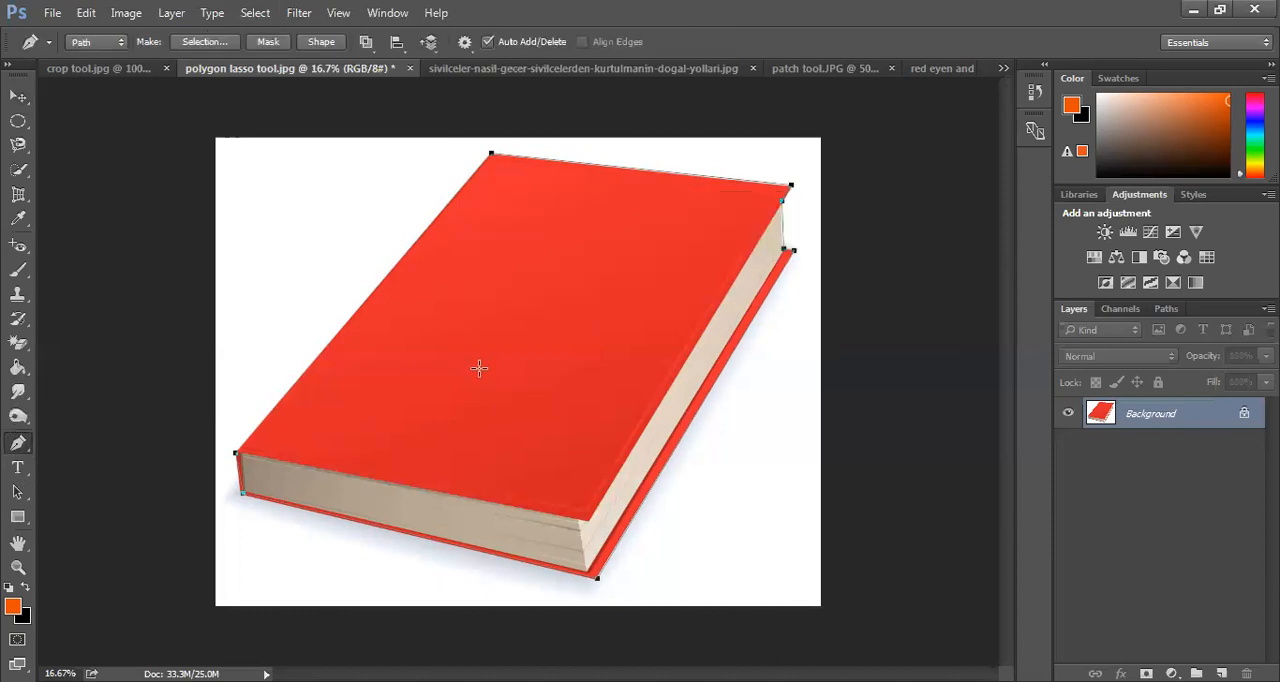
click(16, 95)
key(ctrl)
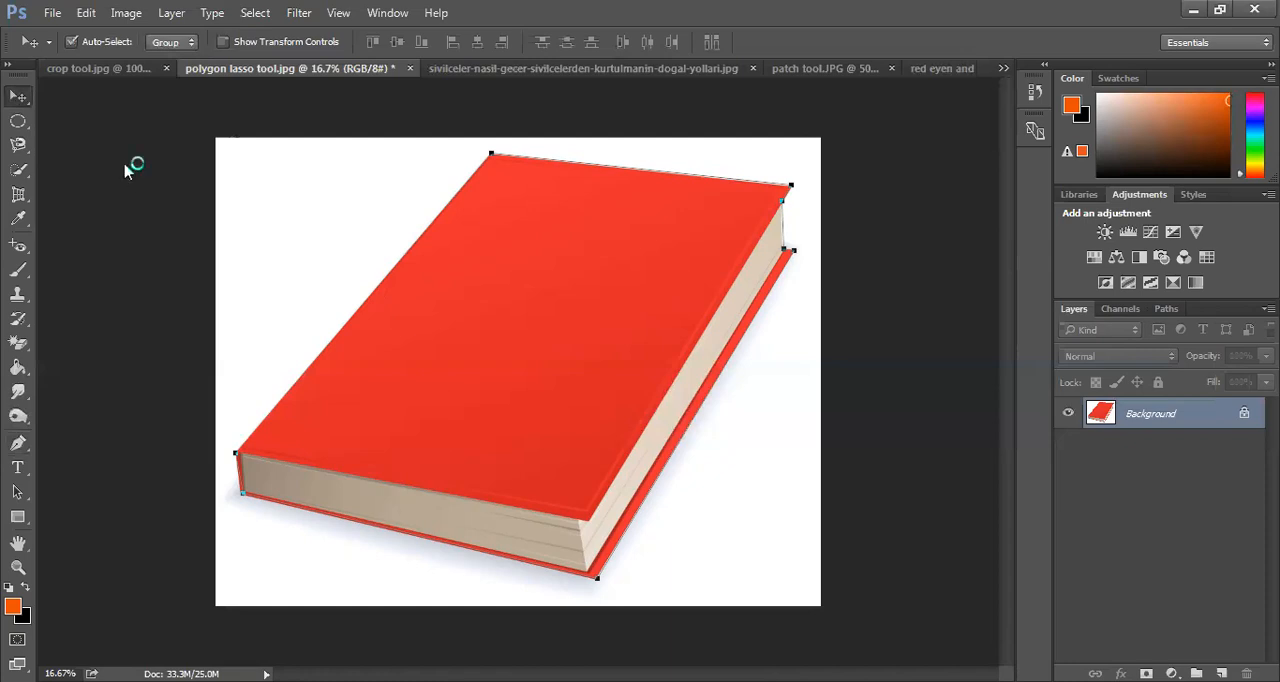
key(m)
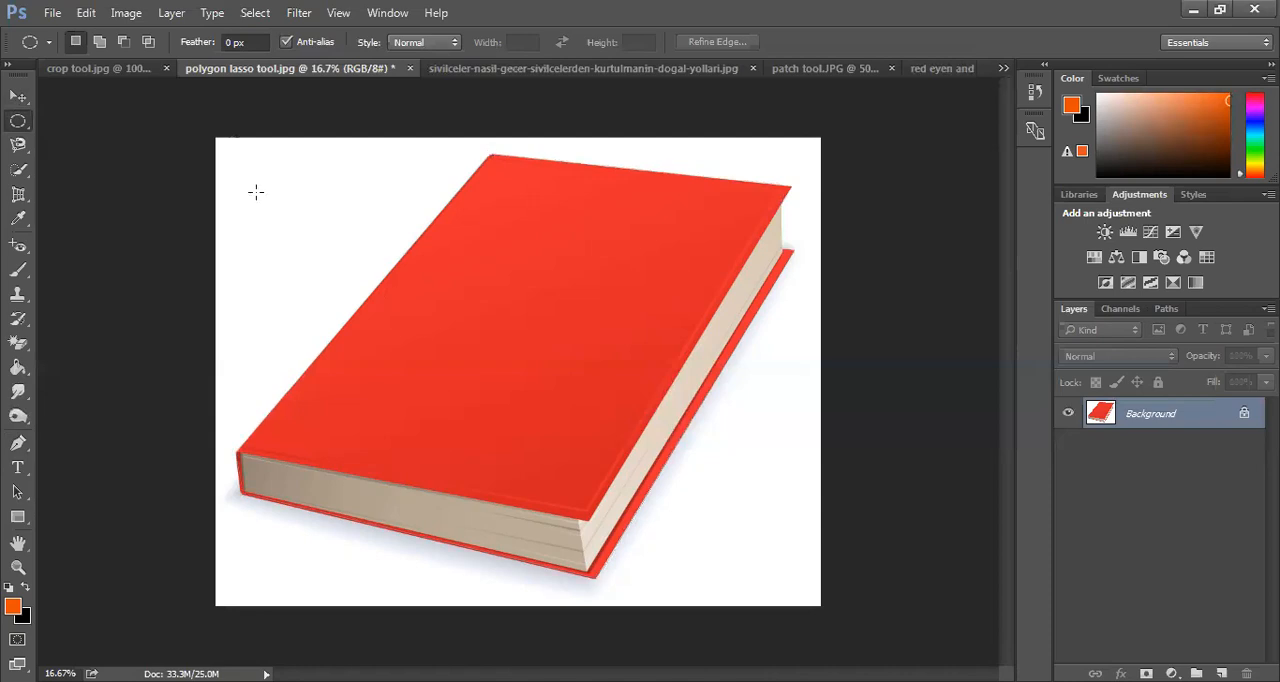
Draw a closed four-sided path of about 780 by 960 px in the white area beside the book's upper left edge
click(17, 443)
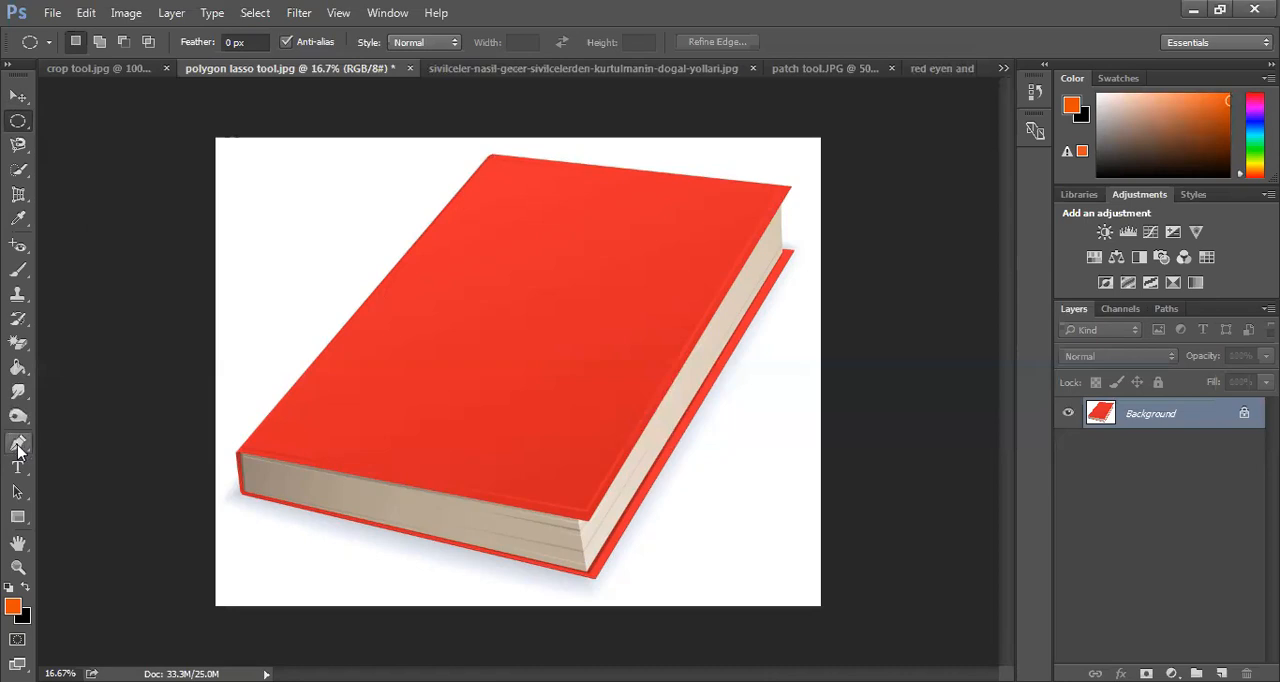
click(252, 170)
click(249, 319)
click(366, 289)
click(370, 169)
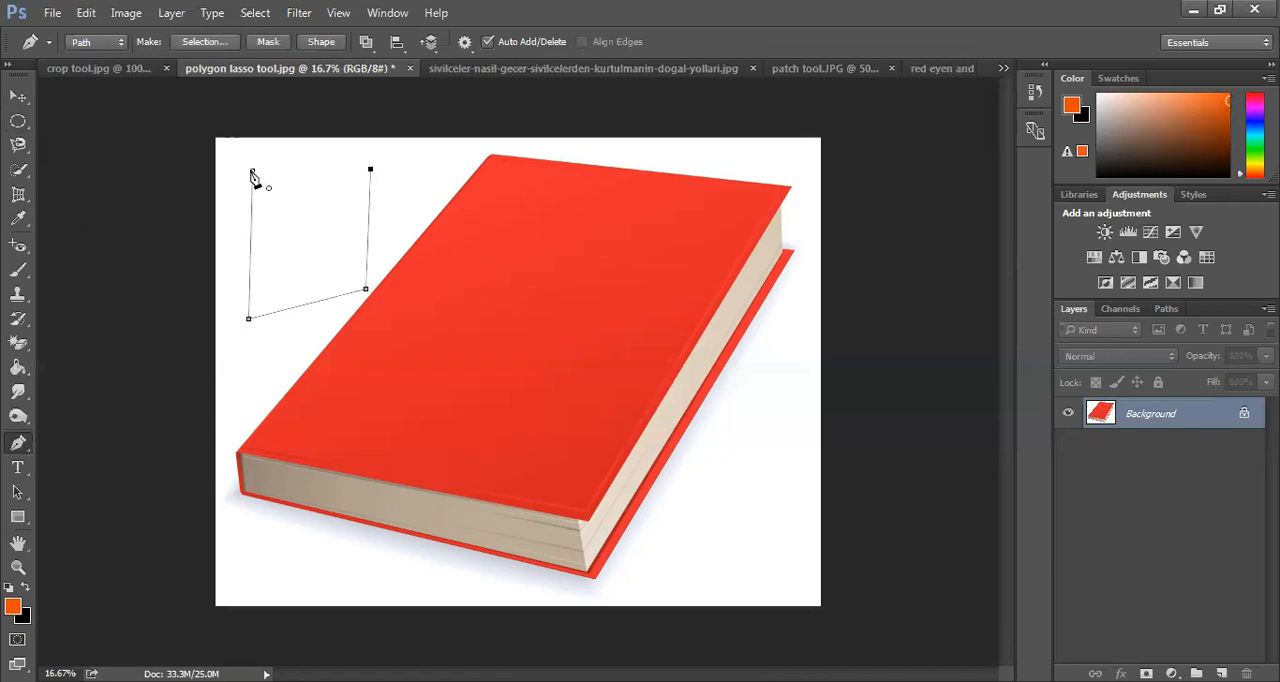
click(252, 172)
Set the Pen tool's mode to Shape, keeping the orange fill and no stroke
click(103, 46)
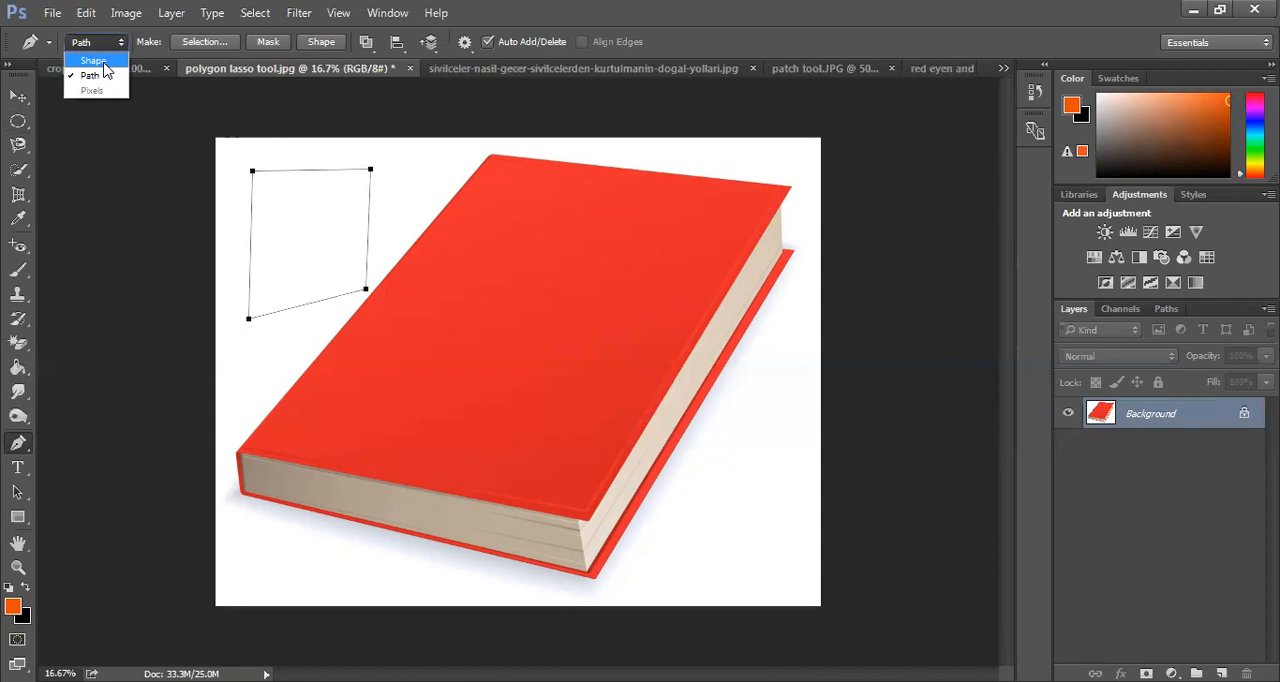
click(104, 62)
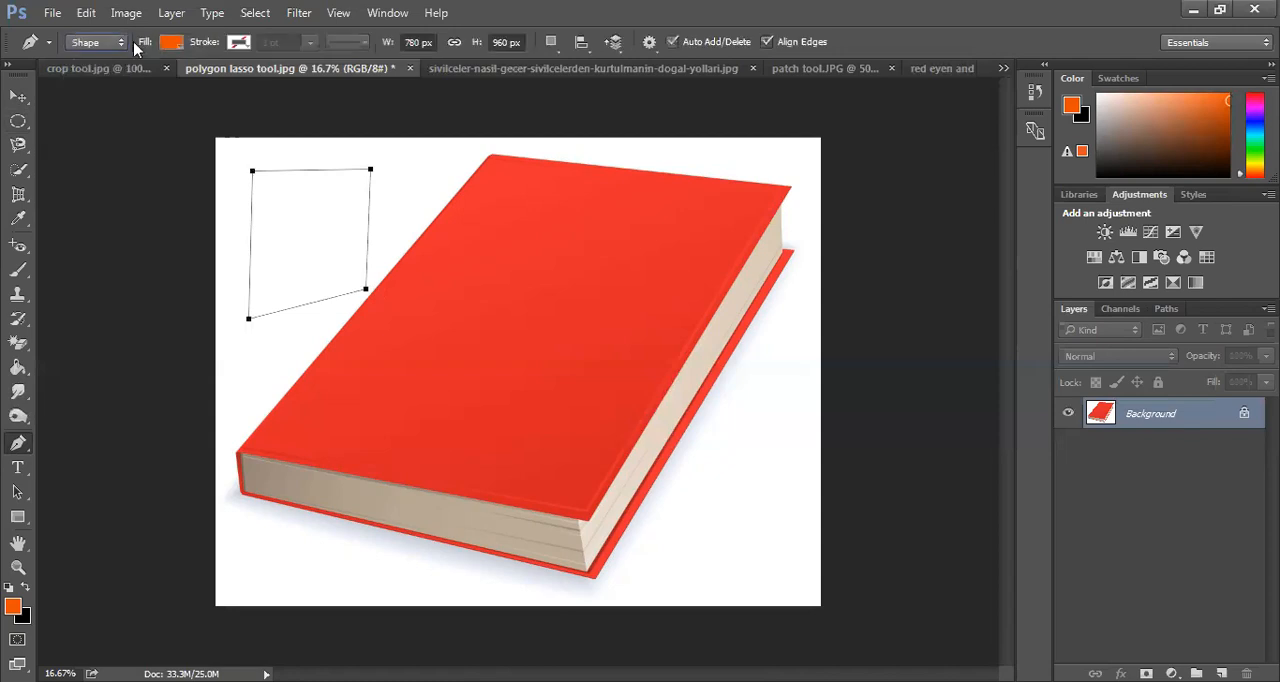
click(96, 42)
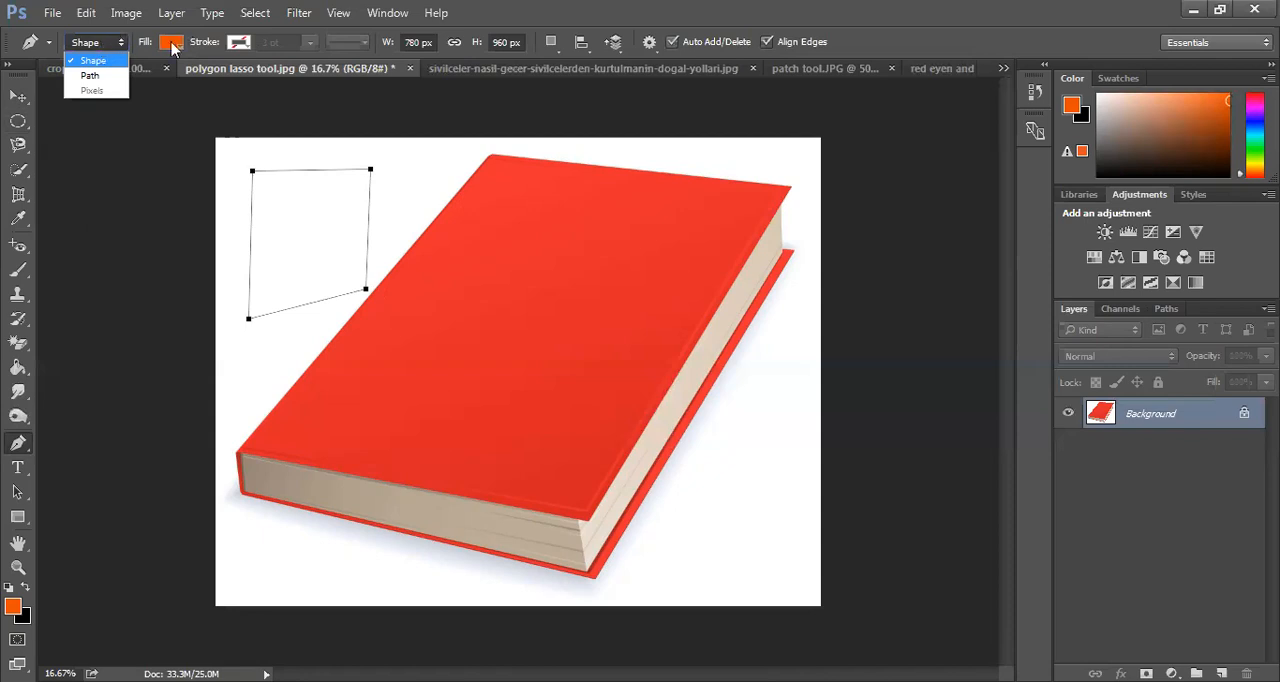
click(104, 46)
click(104, 46)
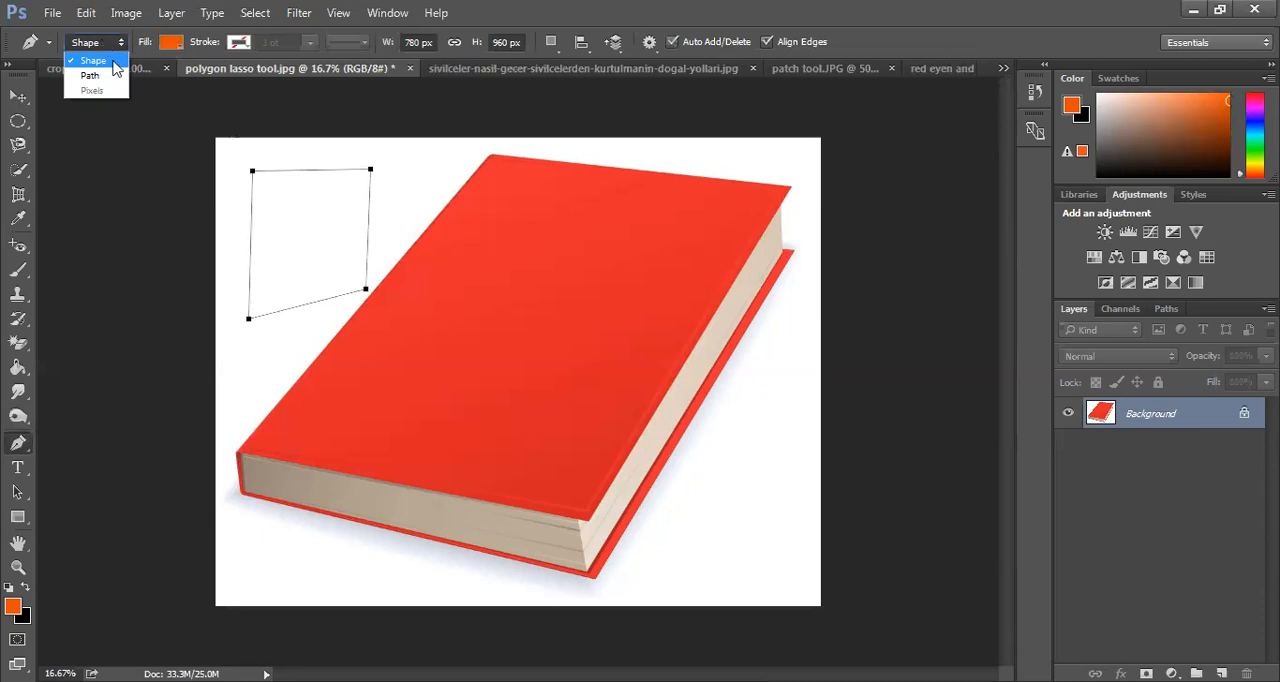
click(174, 48)
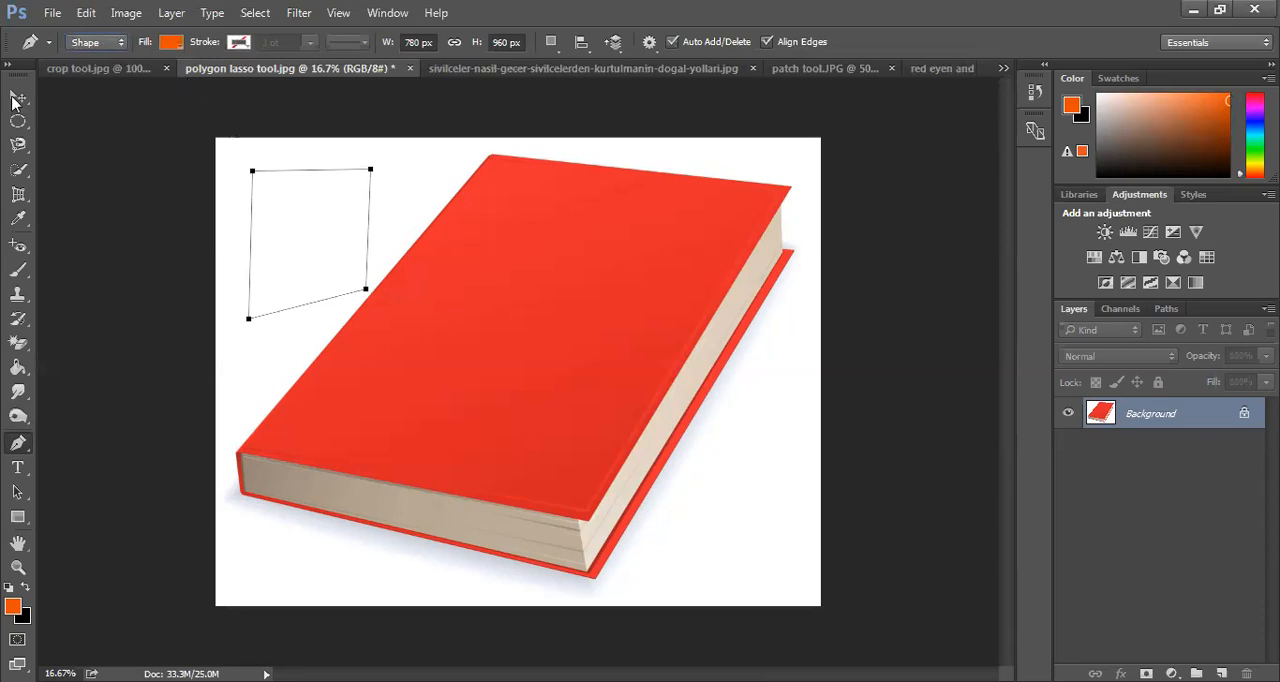
Try to move the book picture with the Move tool while the Background layer is locked
key(v)
drag(584, 362, 470, 276)
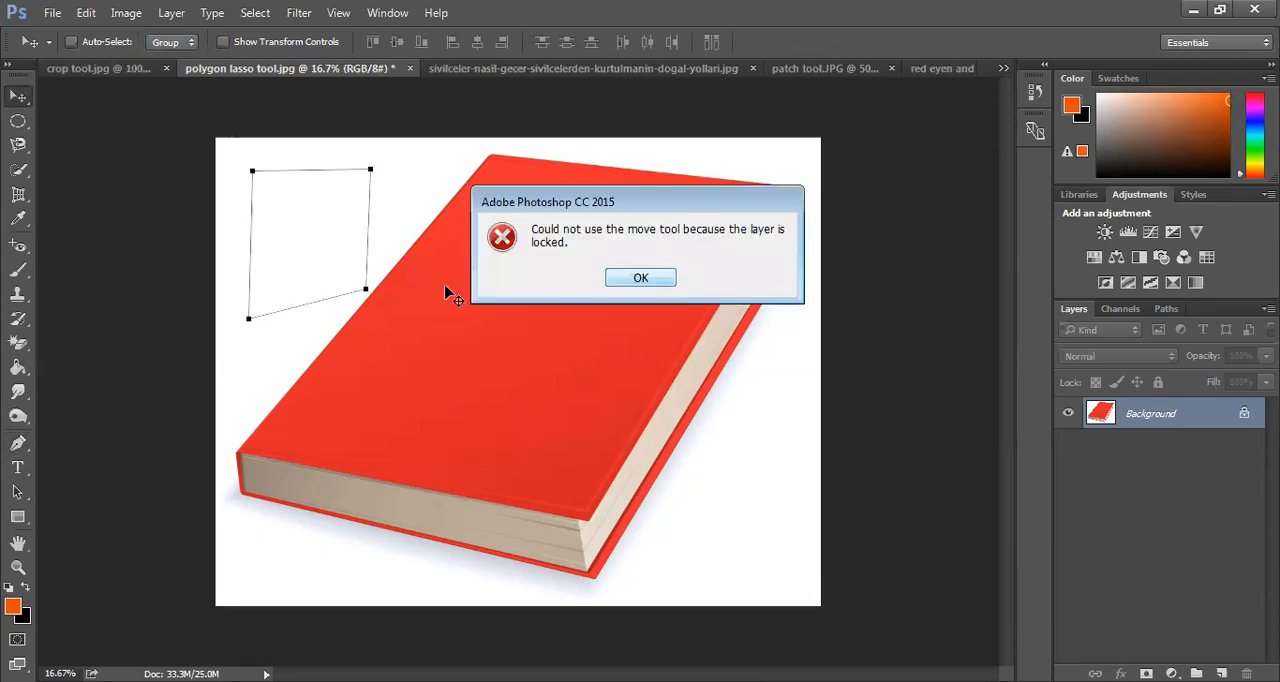
key(Return)
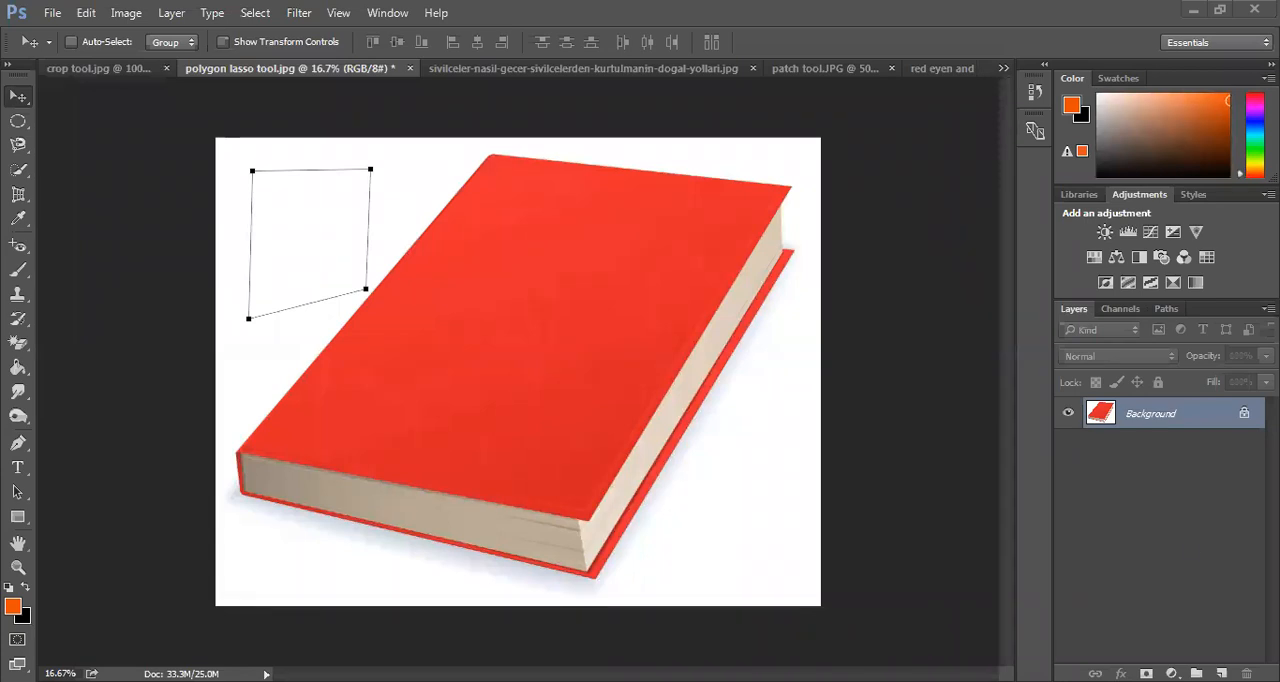
Unlock the Background layer and delete the four-sided path beside the book
click(1244, 418)
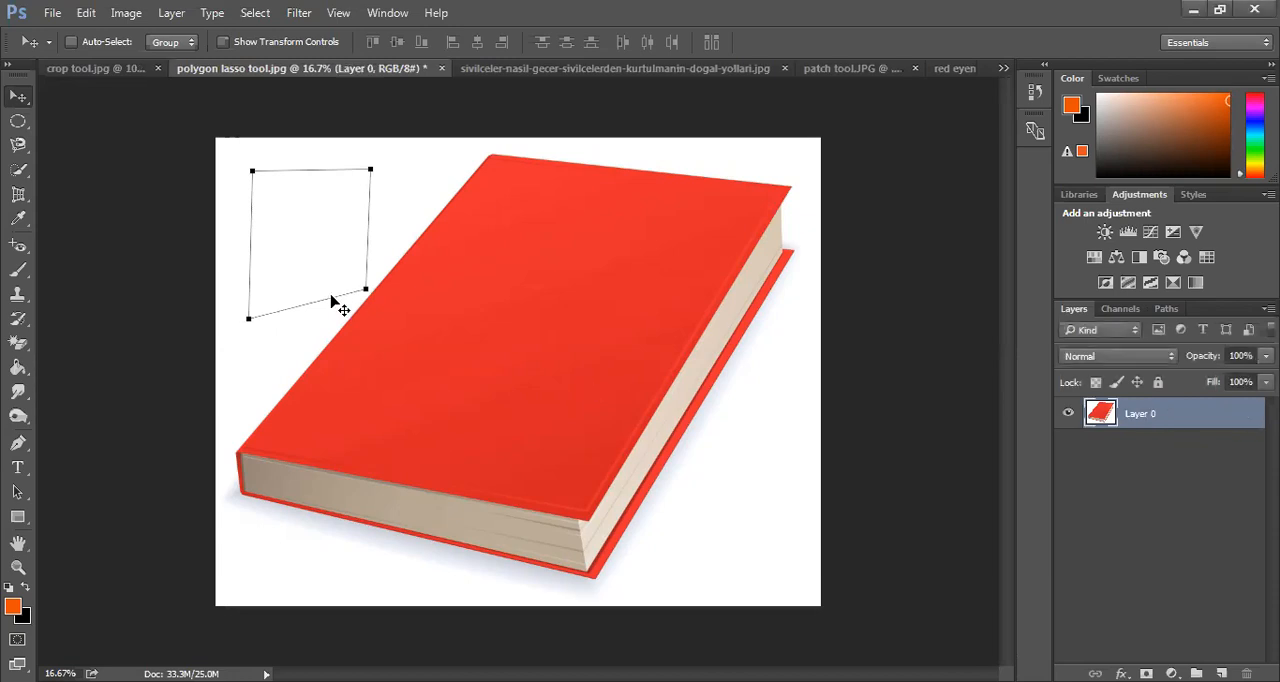
key(Delete)
Draw an orange-filled Pen shape of about 3557 by 2736 px over the book, following the corners of its outline
click(19, 445)
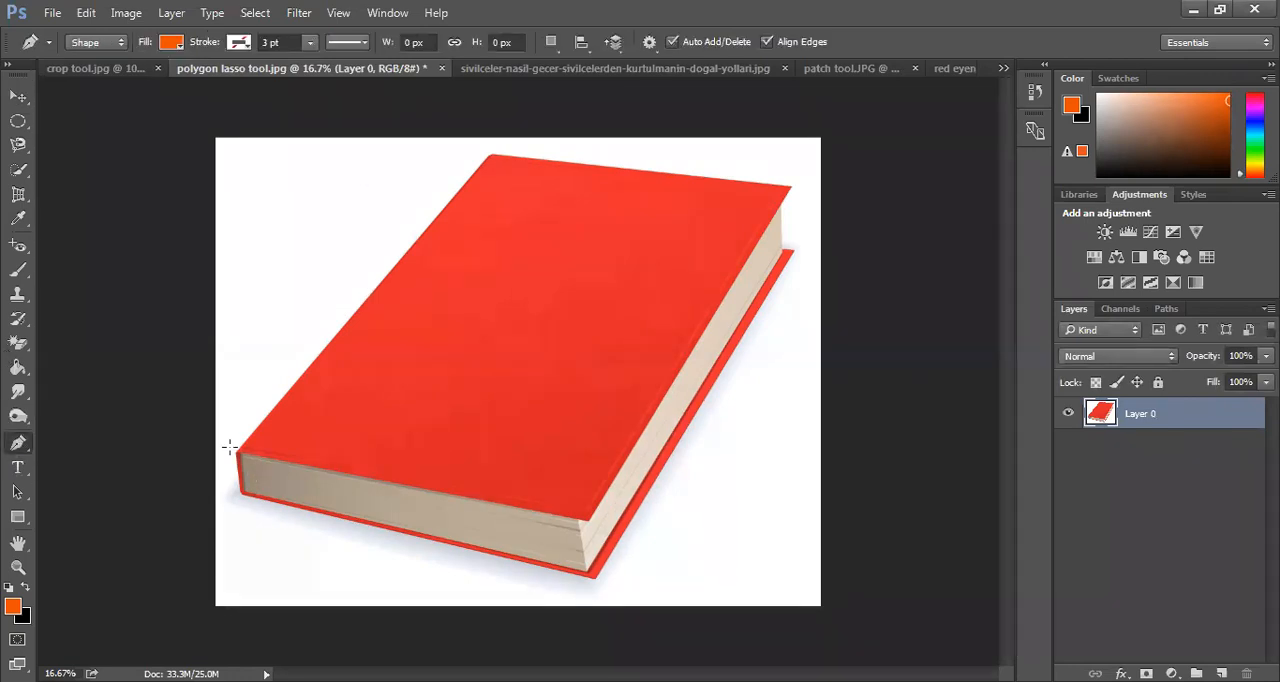
click(236, 455)
click(492, 154)
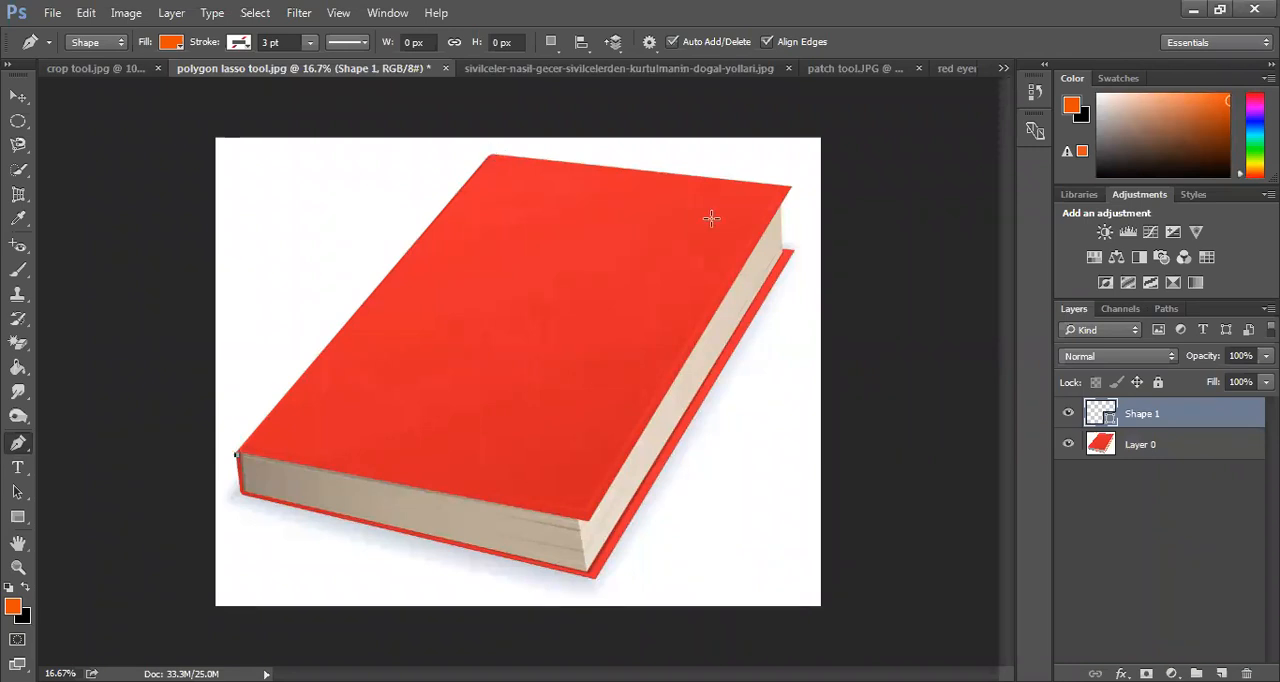
click(790, 185)
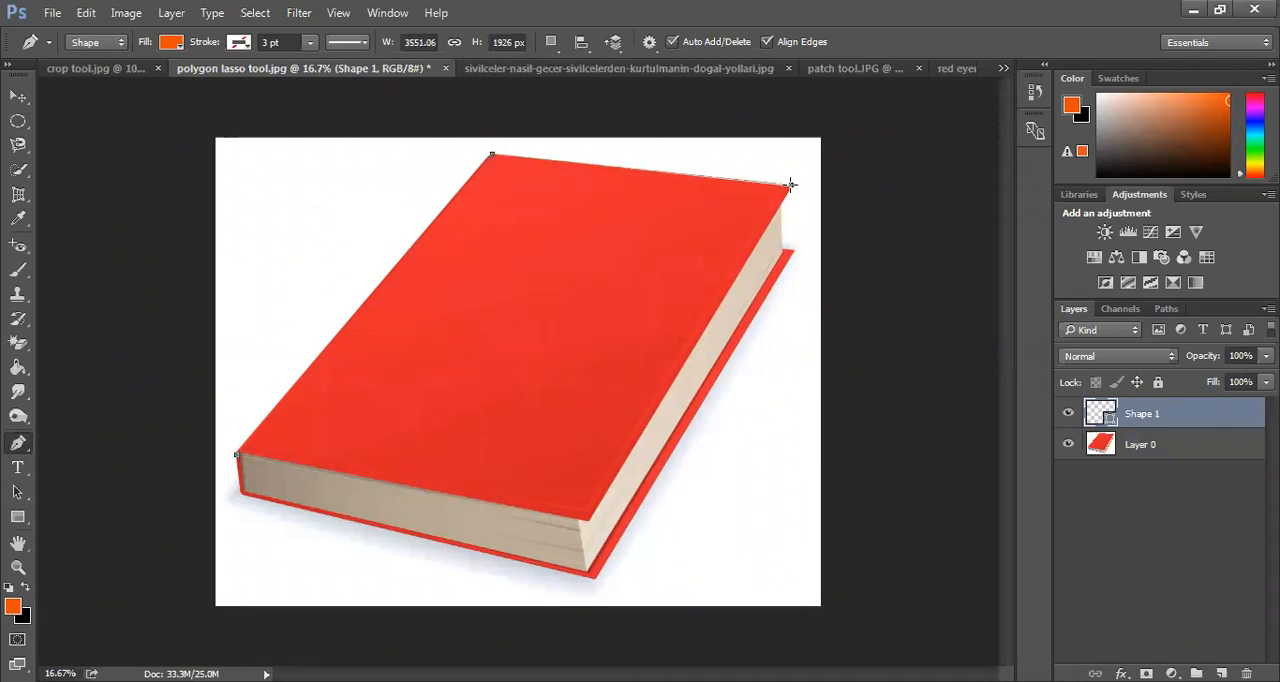
click(789, 250)
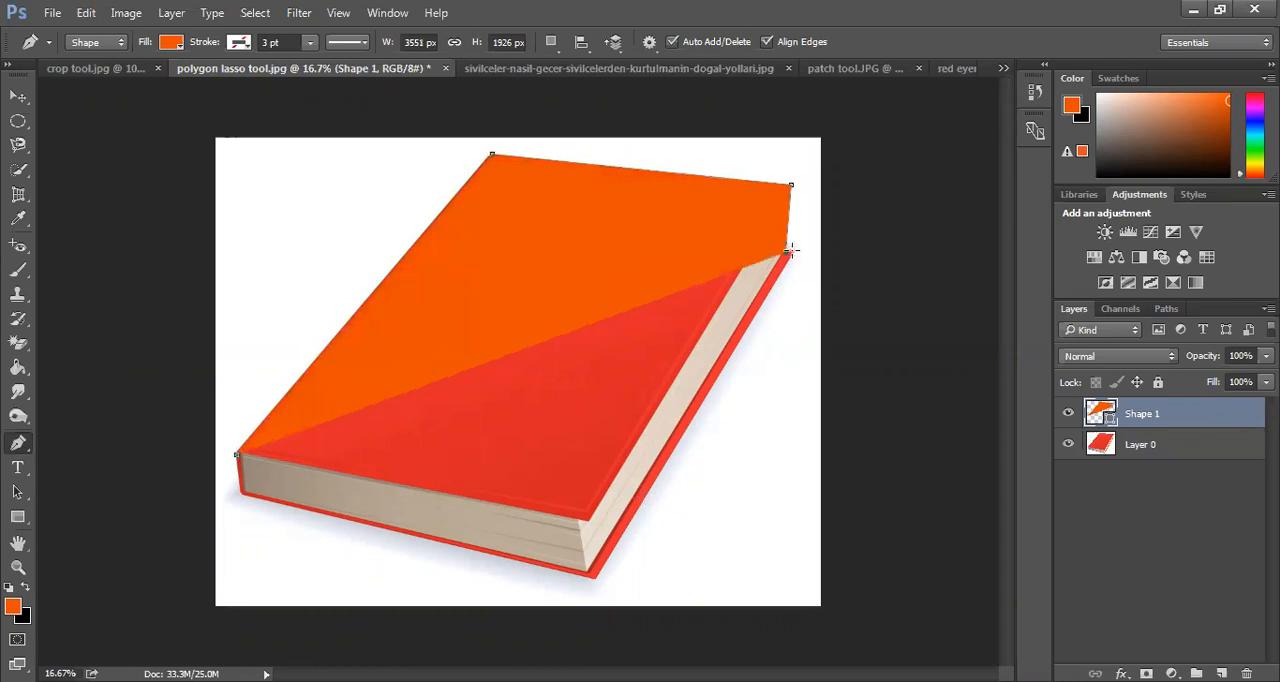
click(593, 579)
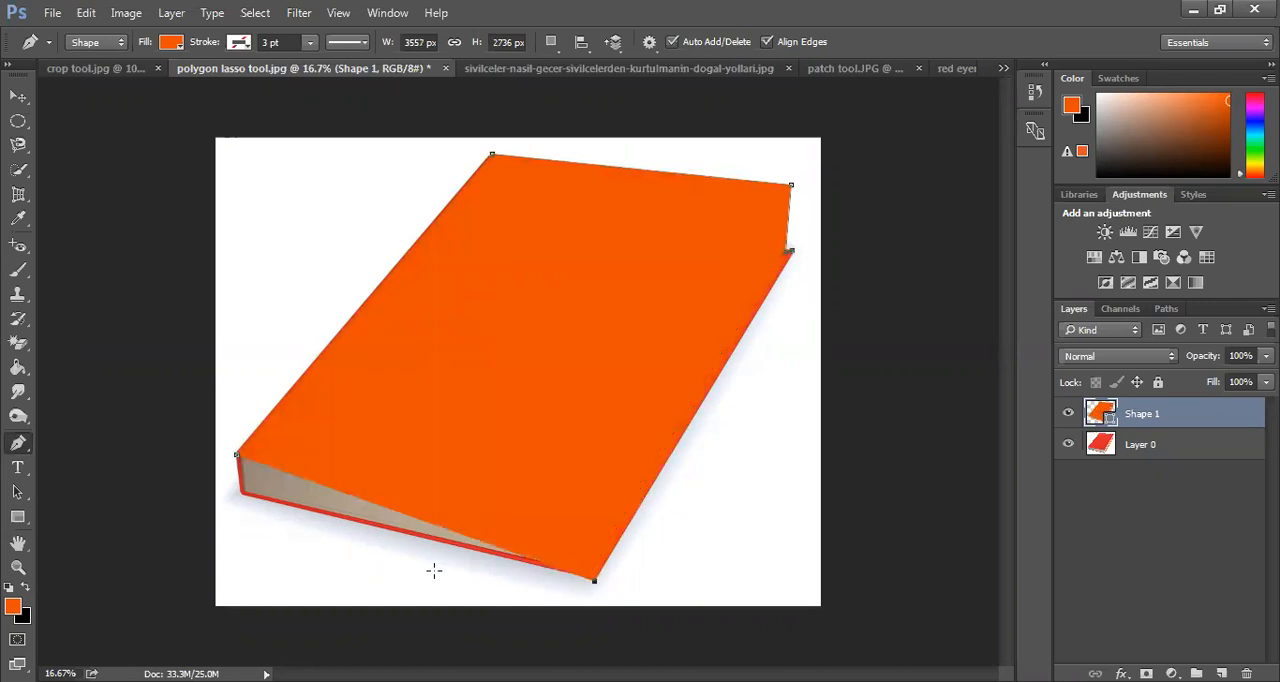
click(241, 494)
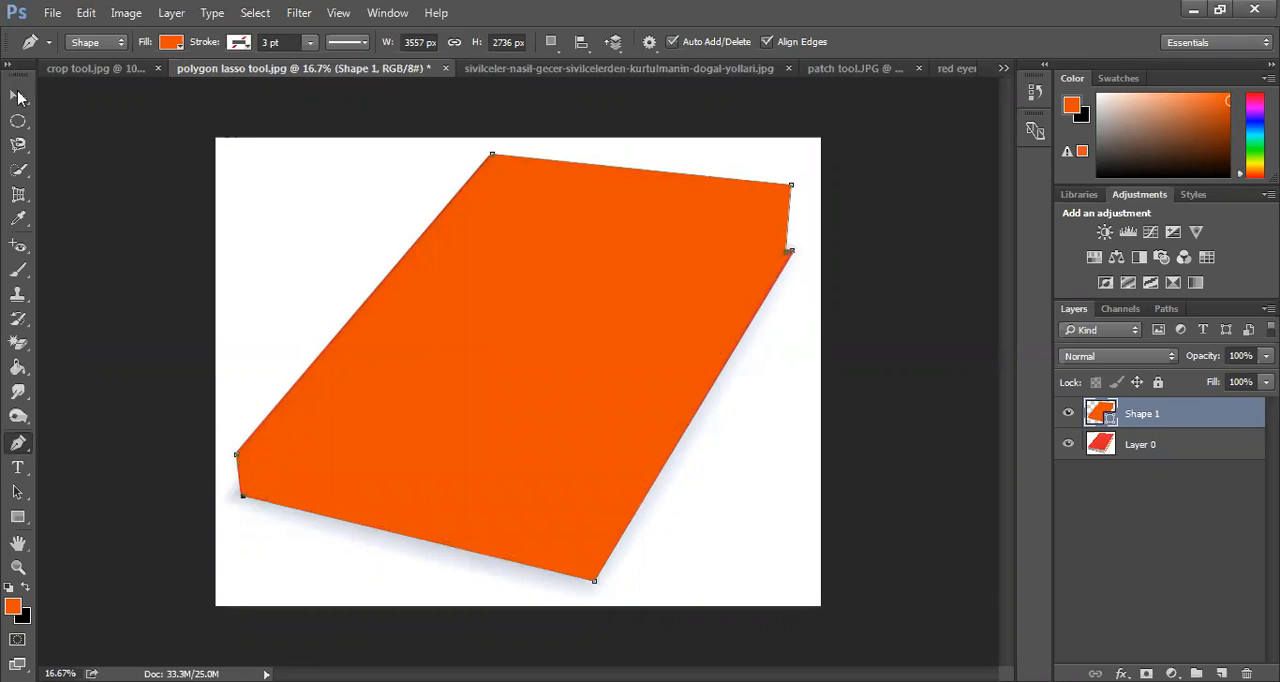
Shift the orange book-shaped layer slightly with the Move tool and delete it
click(28, 93)
drag(570, 349, 544, 360)
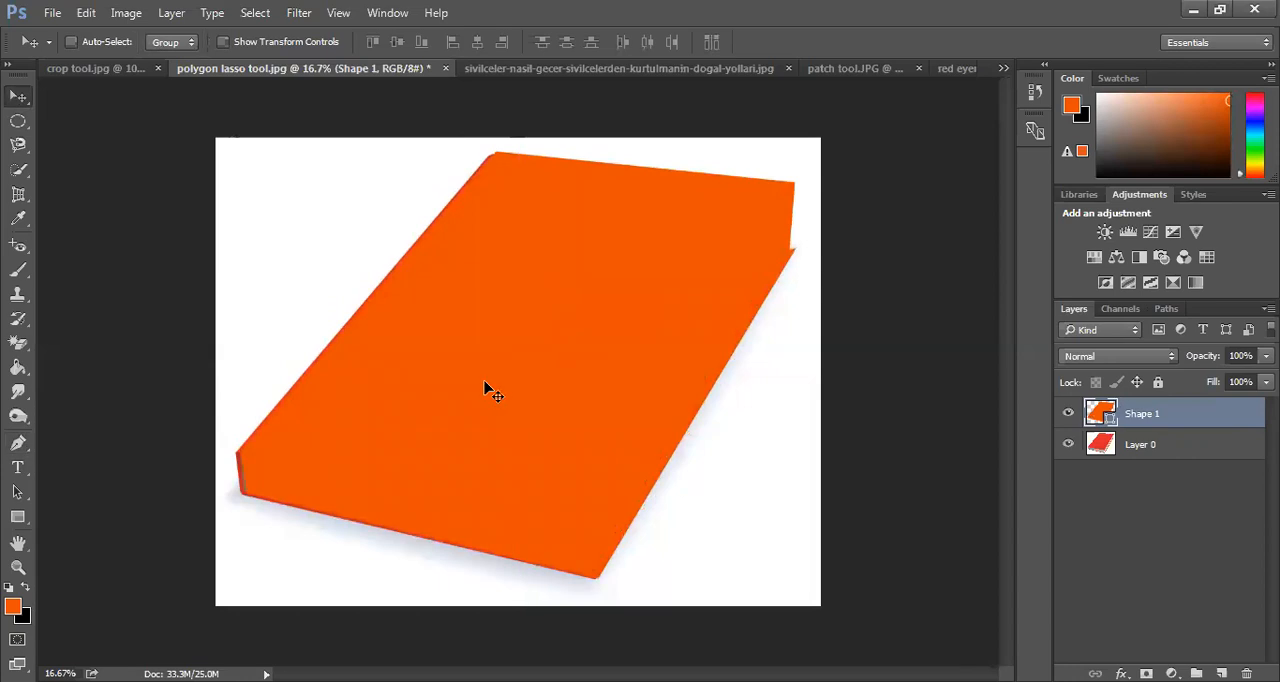
key(Delete)
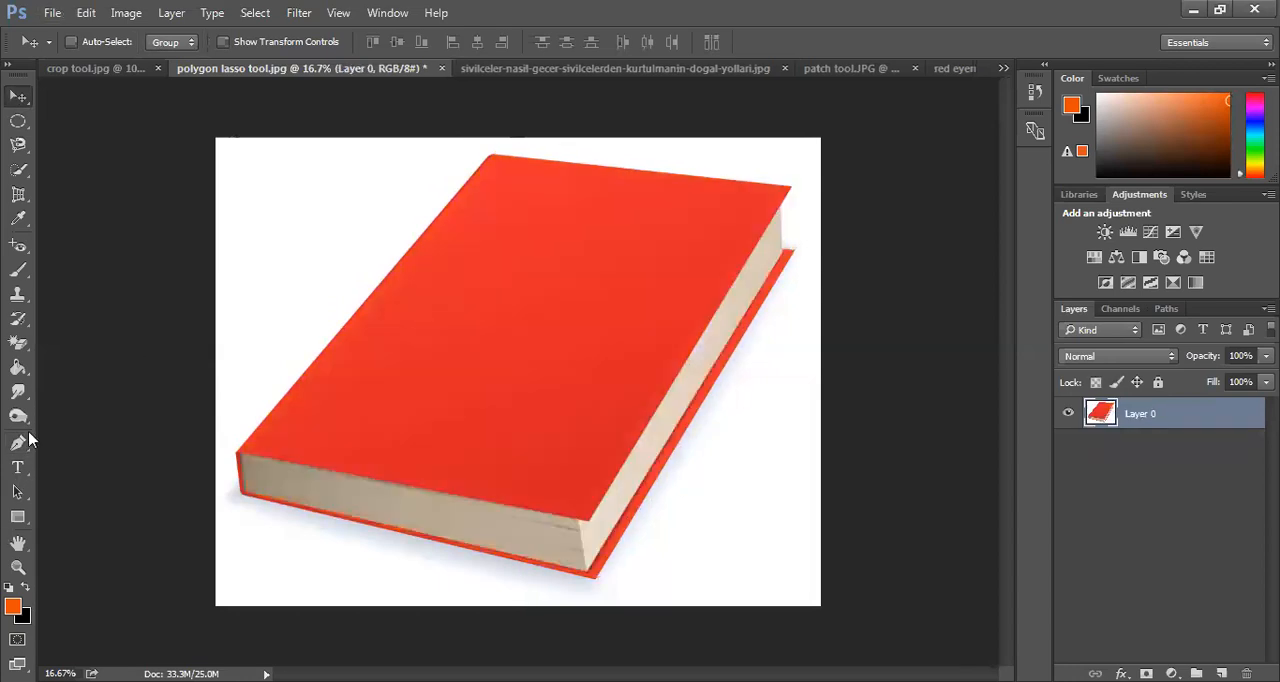
Draw a closed, curved leaf-like orange Pen shape, about 2249 by 968 px, from the white area beside the book onto its cover
click(20, 447)
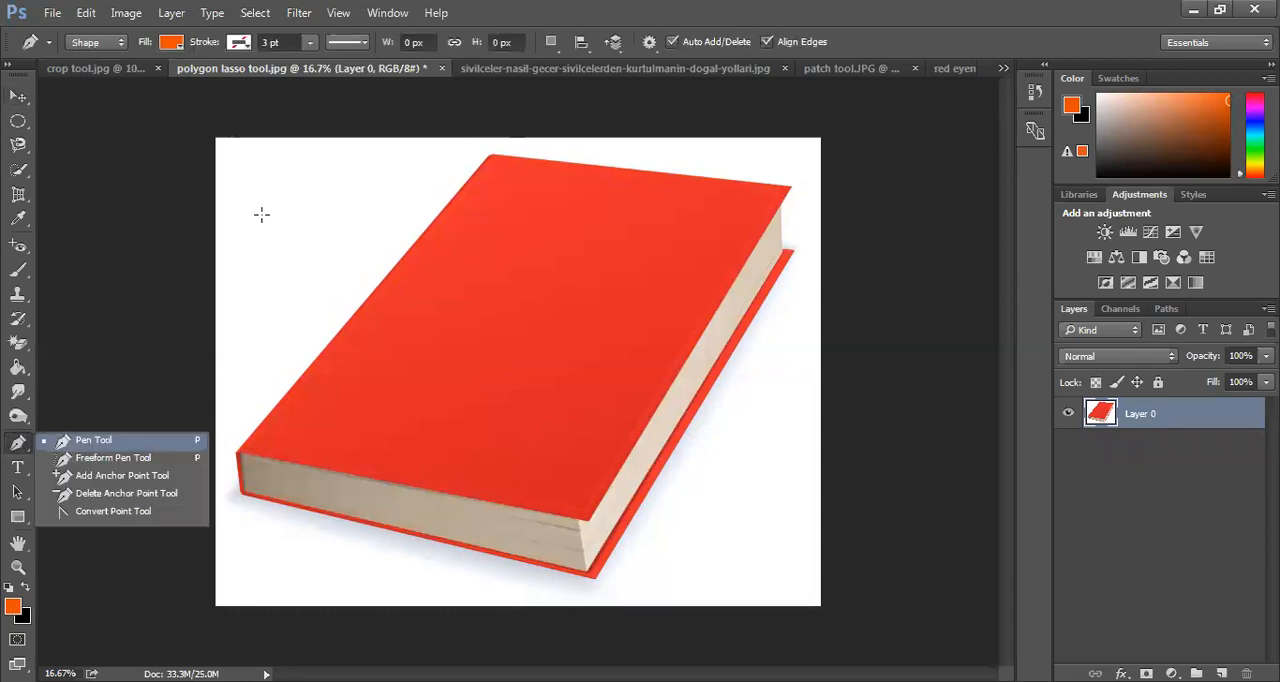
click(73, 31)
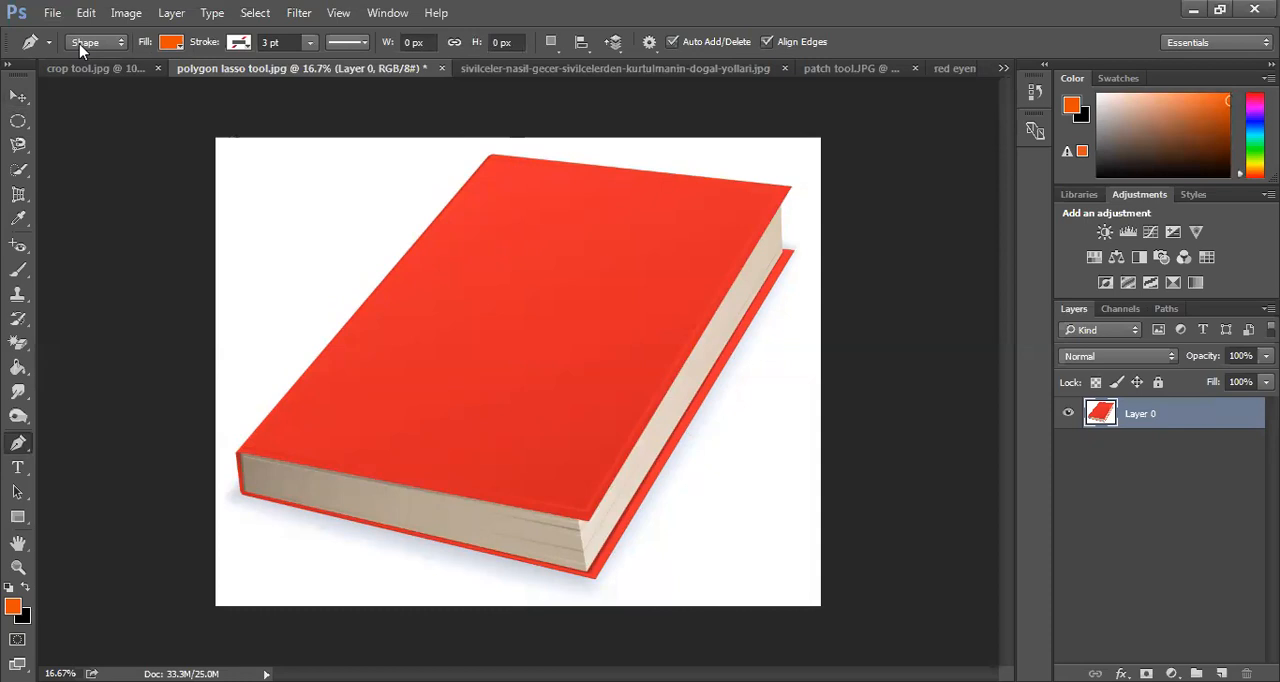
click(82, 46)
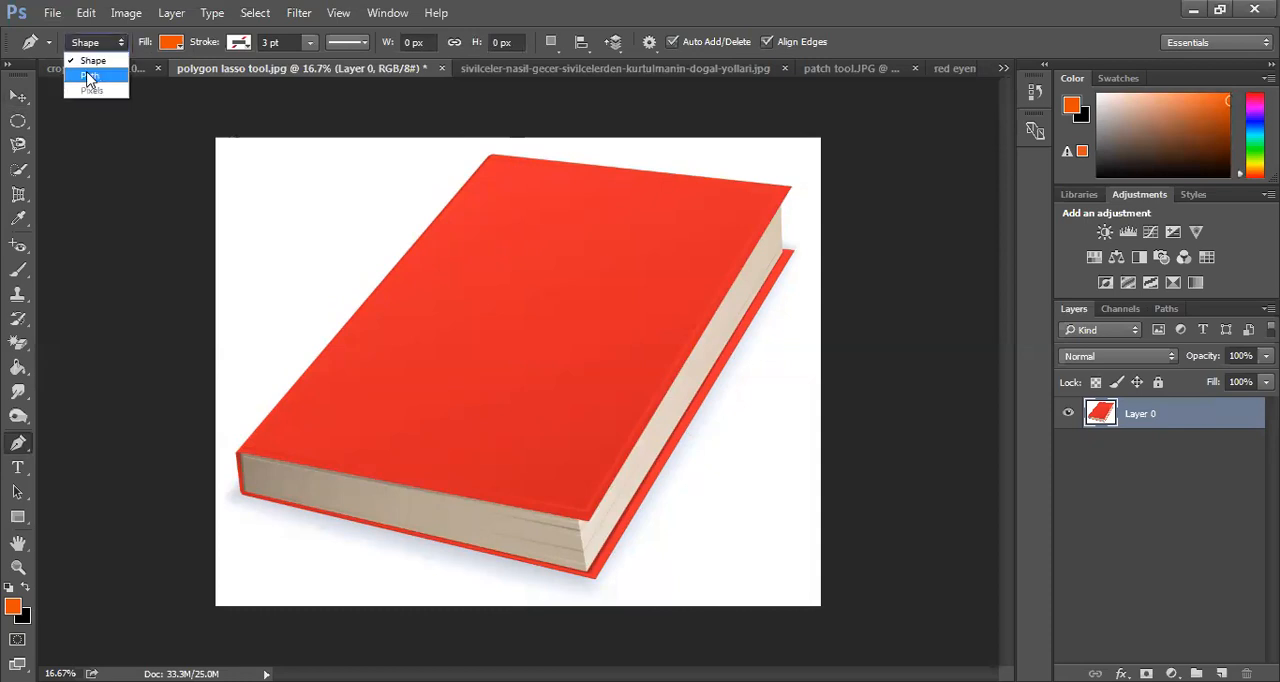
click(256, 218)
drag(613, 317, 697, 245)
drag(810, 204, 812, 190)
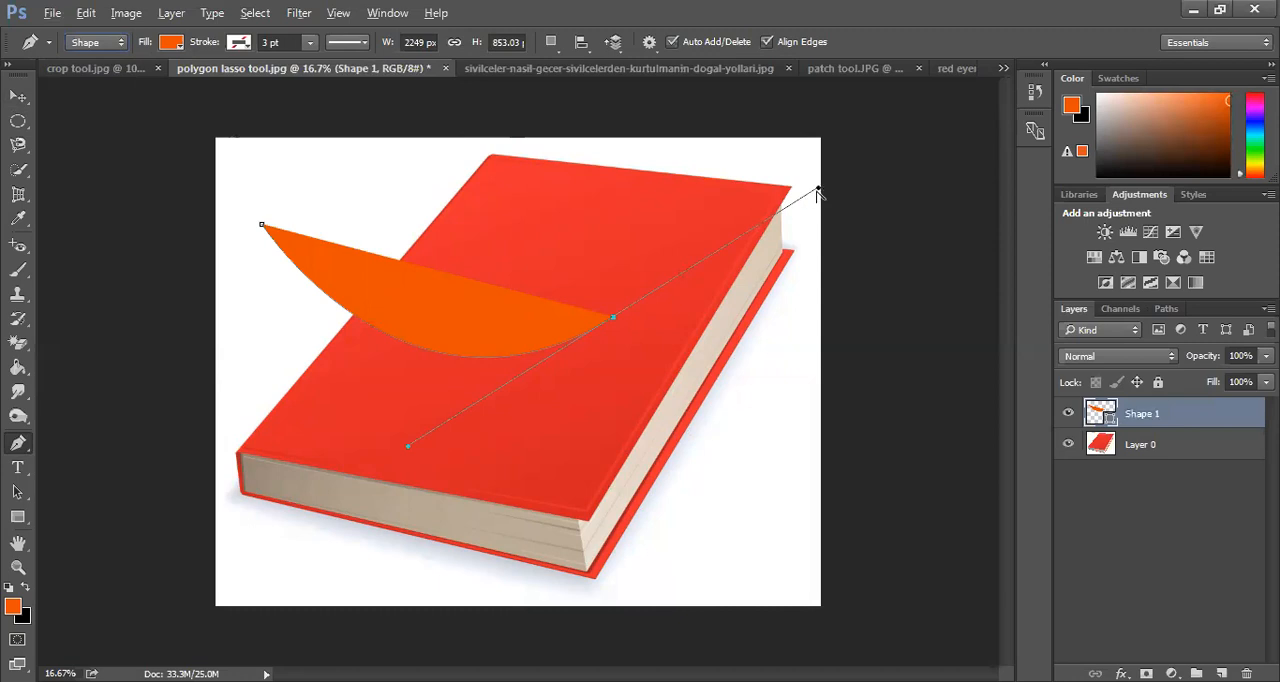
drag(818, 188, 698, 110)
drag(512, 157, 589, 148)
click(262, 226)
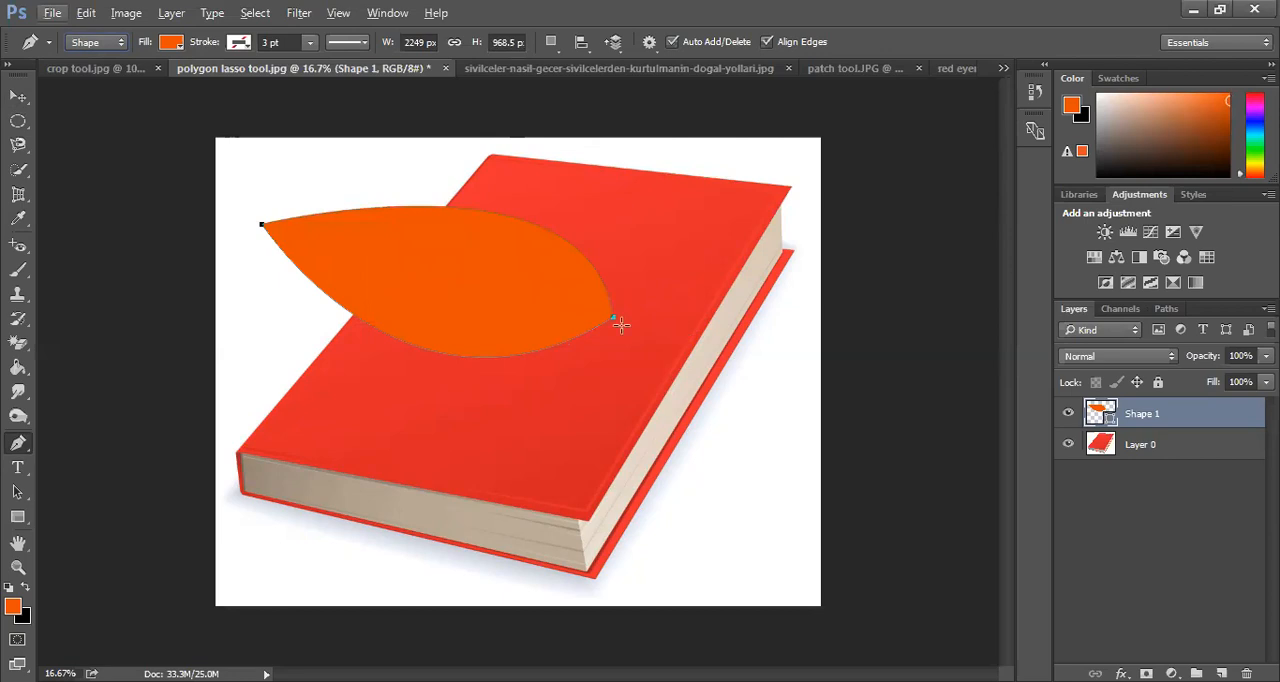
Reshape the orange leaf shape by pulling the curve handles at its anchor on the cover, first together, then each independently
drag(613, 320, 557, 408)
drag(563, 462, 554, 523)
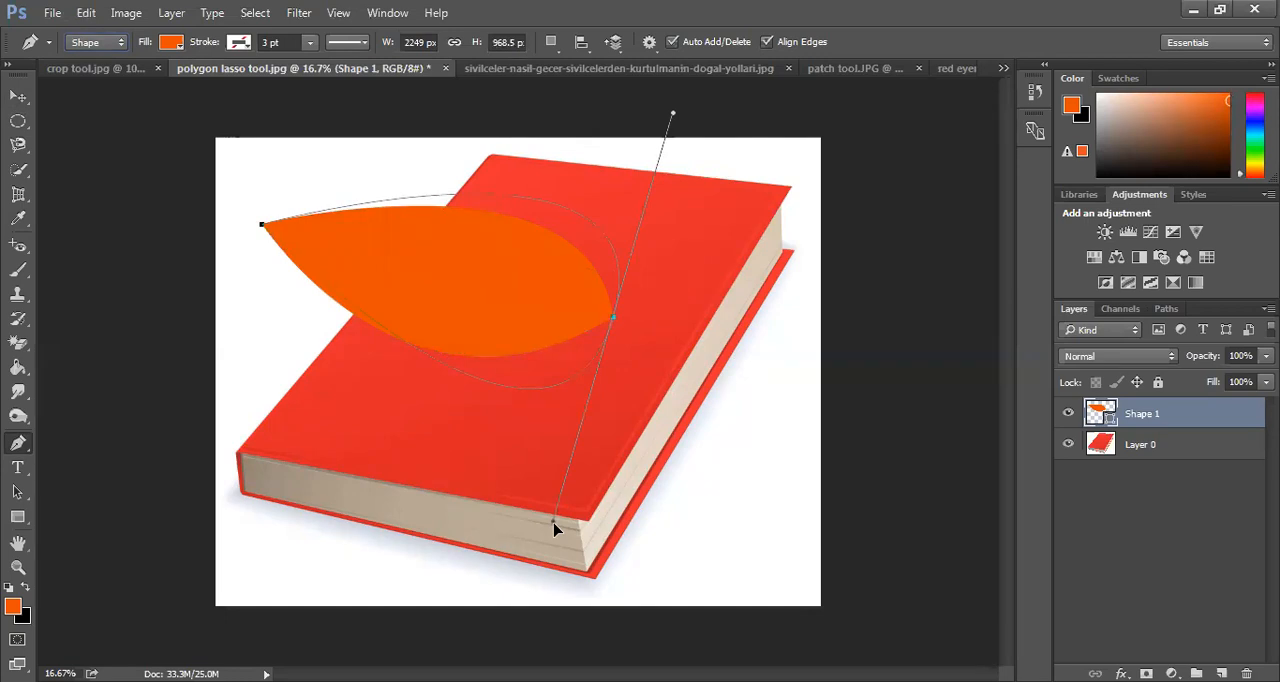
drag(556, 529, 543, 499)
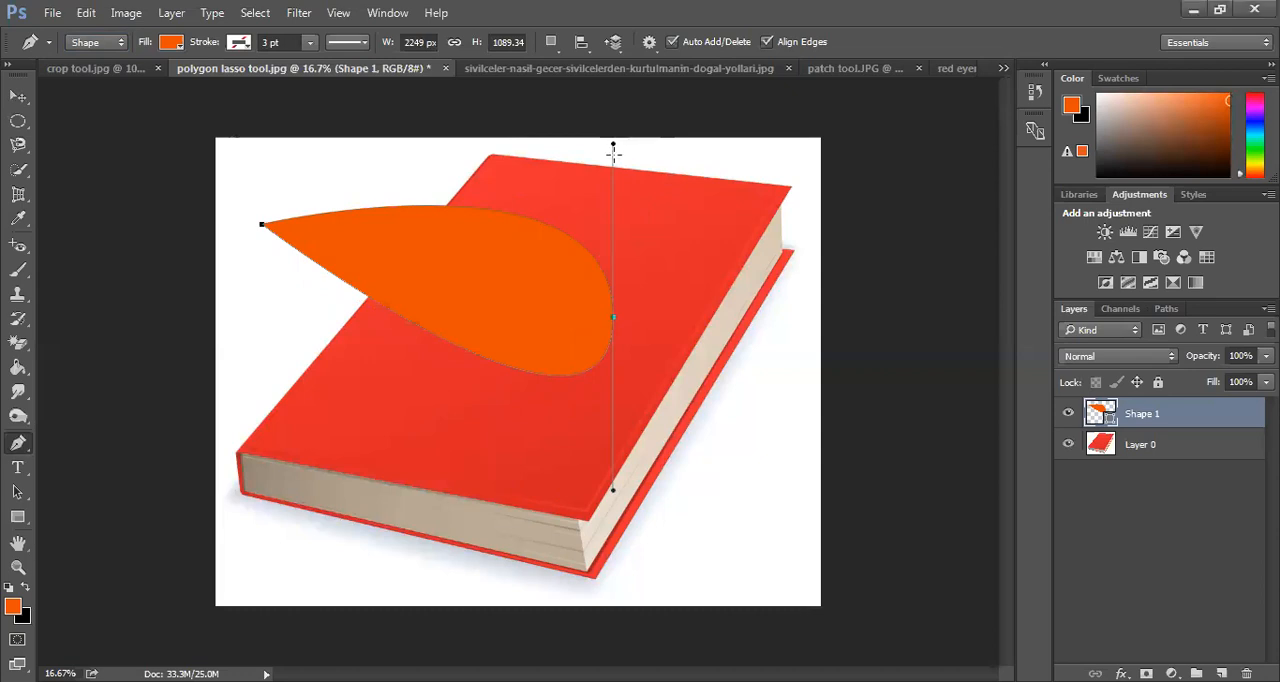
key(alt)
drag(613, 143, 718, 300)
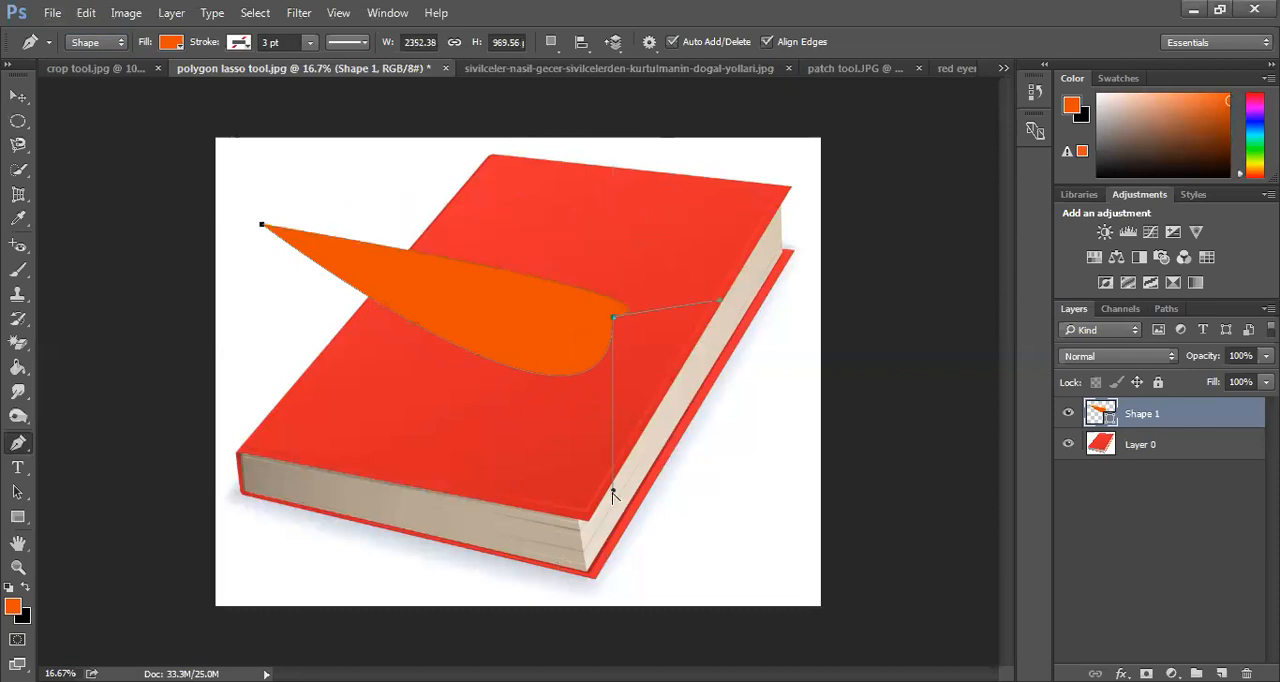
drag(613, 491, 506, 489)
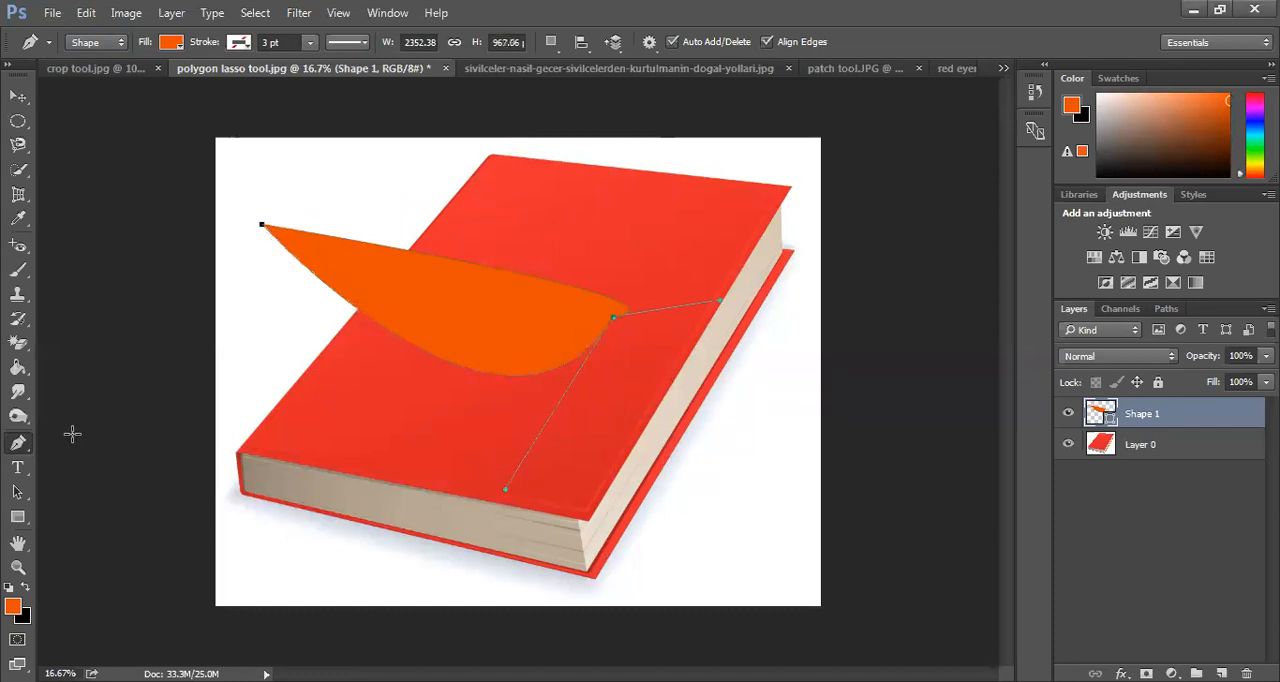
Switch to the Move tool and delete the orange leaf shape layer
click(20, 97)
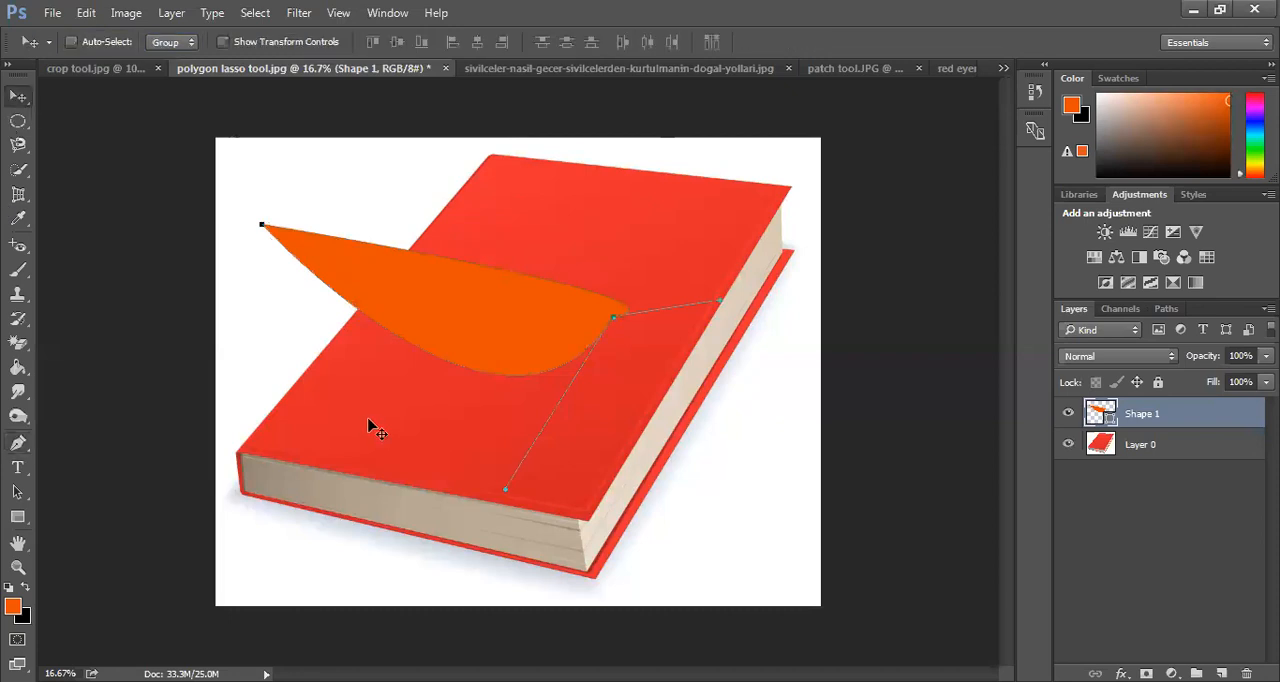
key(Delete)
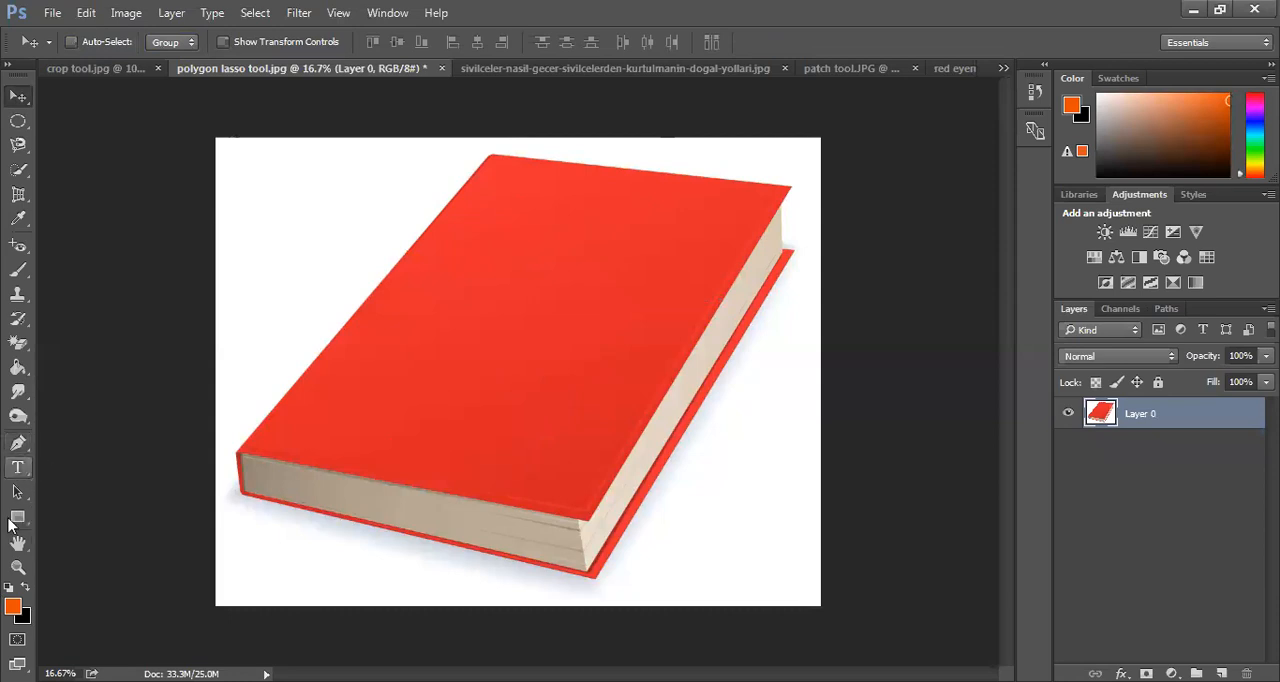
click(18, 467)
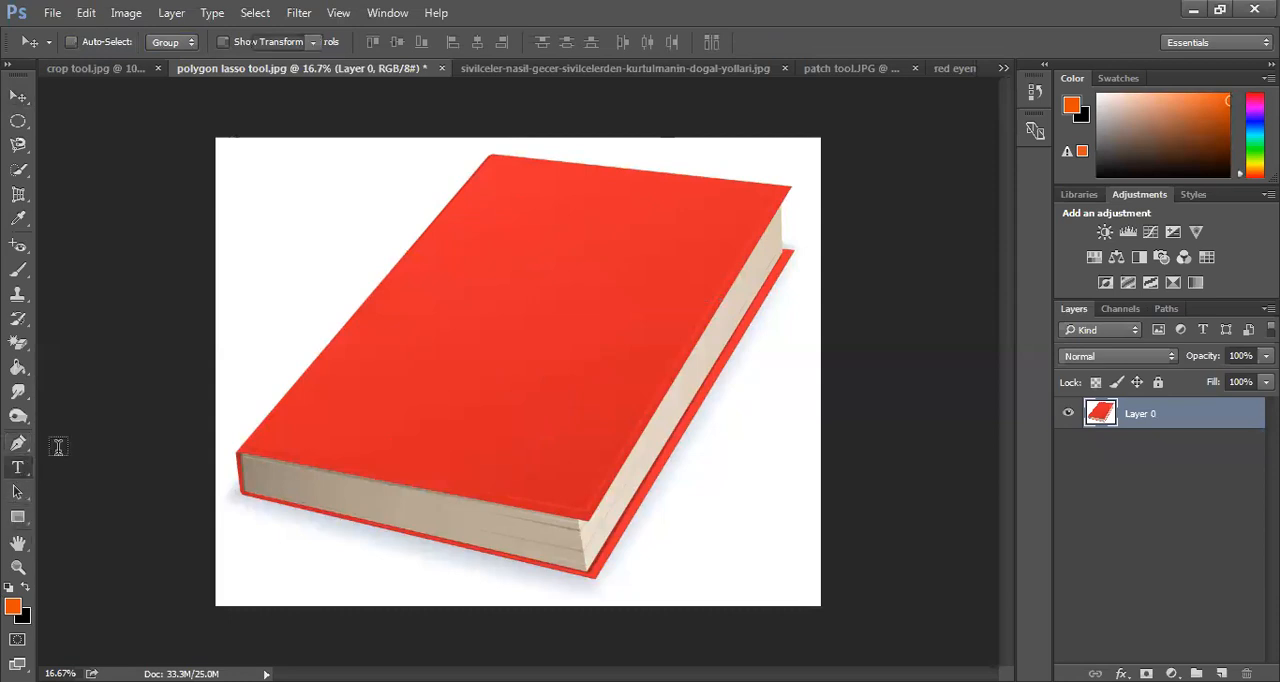
click(266, 203)
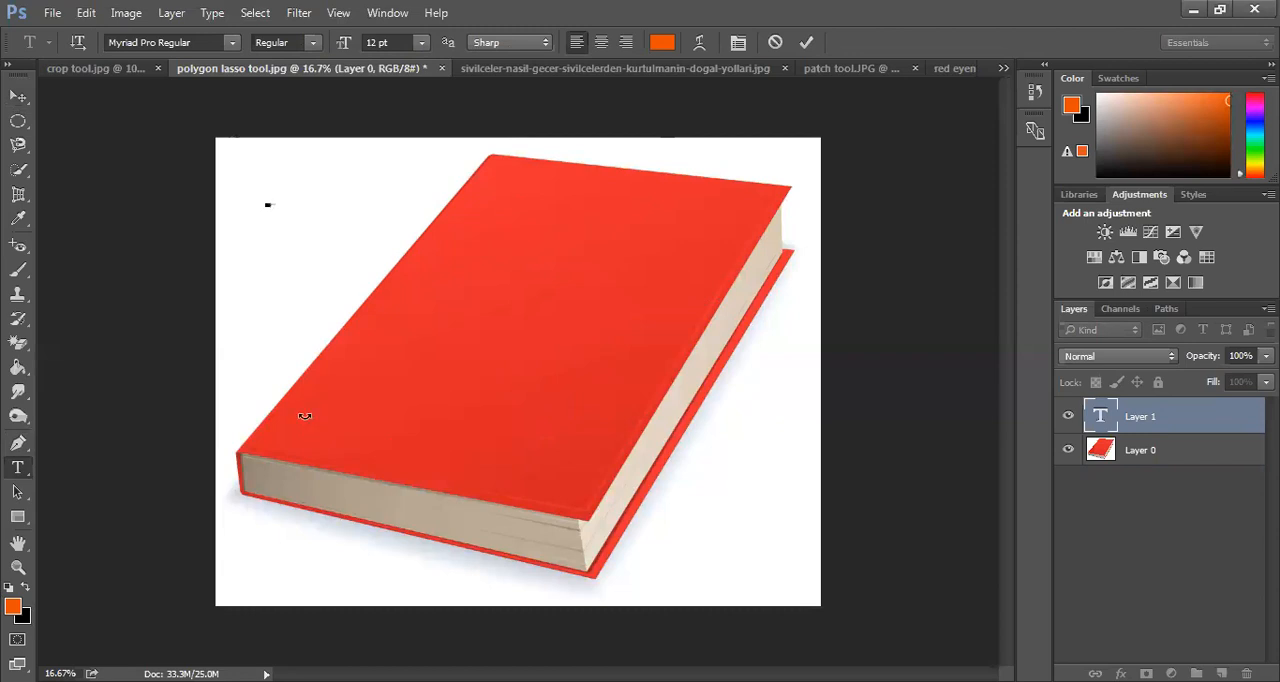
key(ctrl+plus)
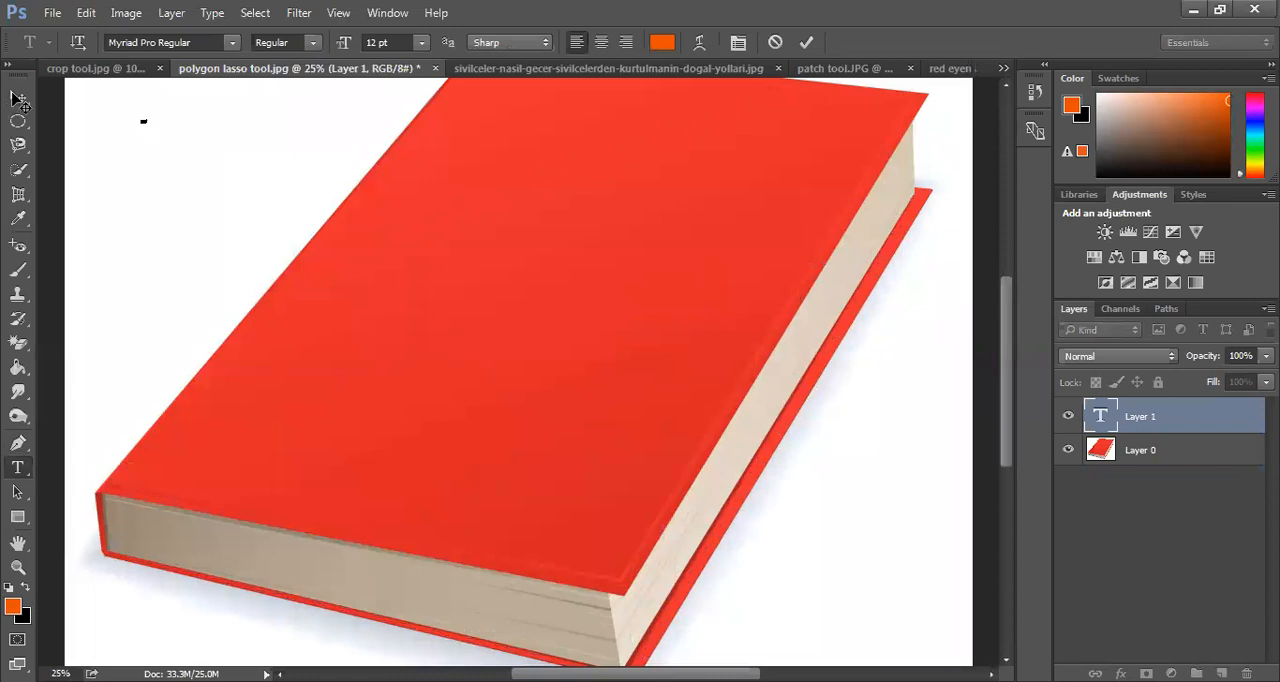
click(15, 96)
drag(649, 471, 447, 549)
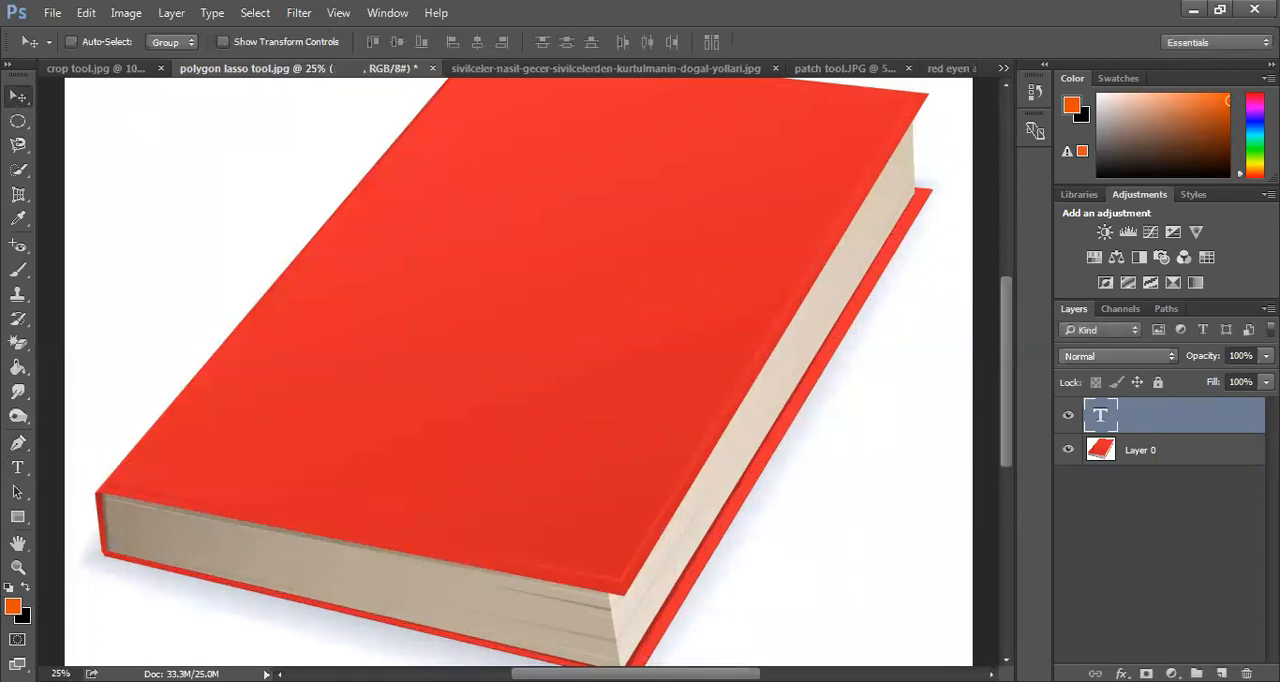
scroll(736, 573, left, 1)
scroll(740, 575, left, 5)
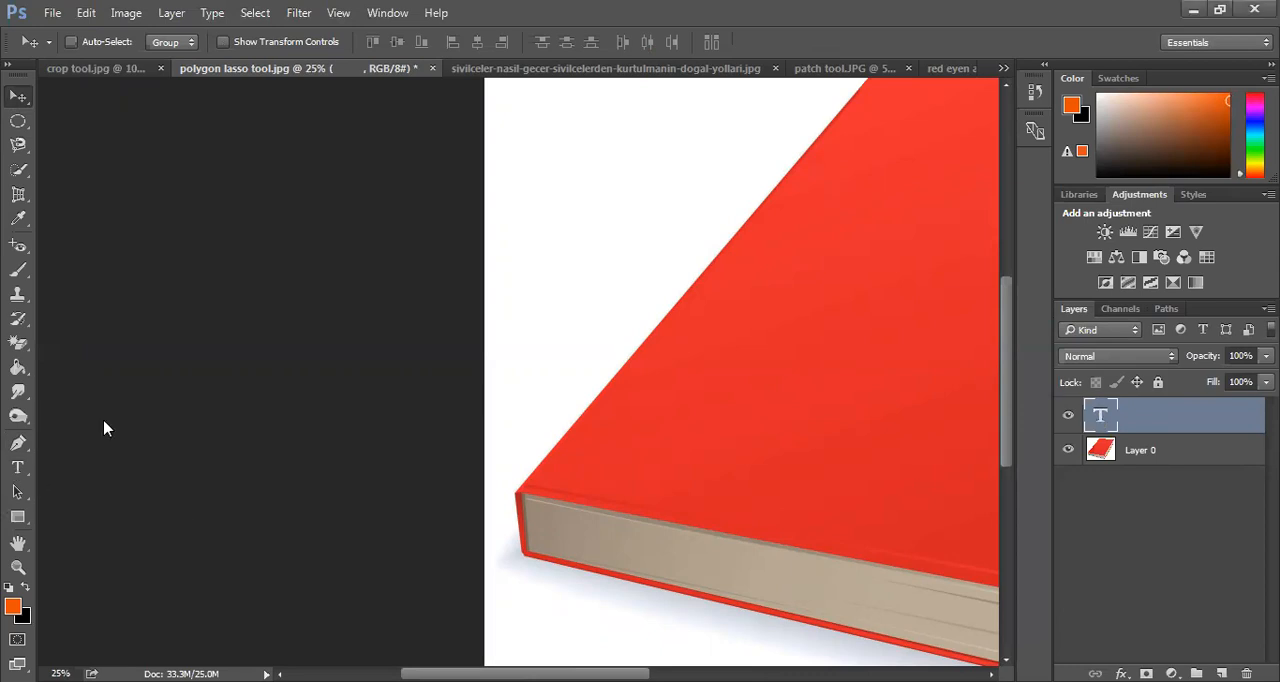
key(t)
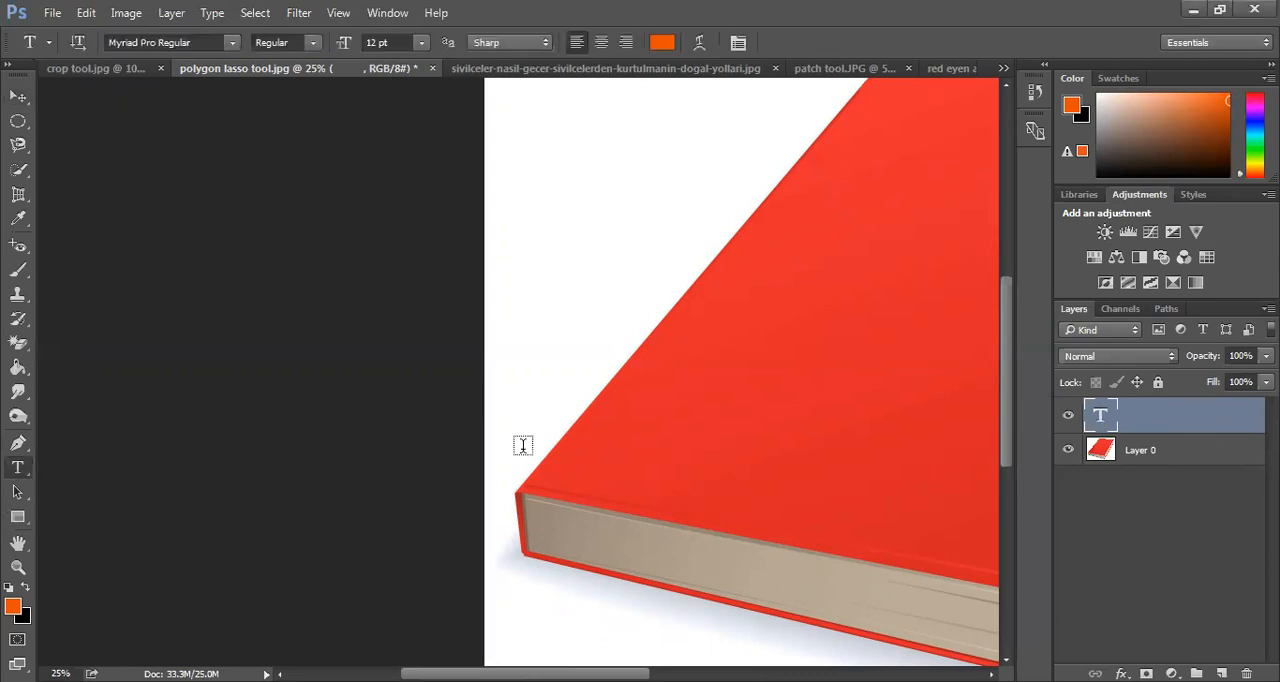
key(Delete)
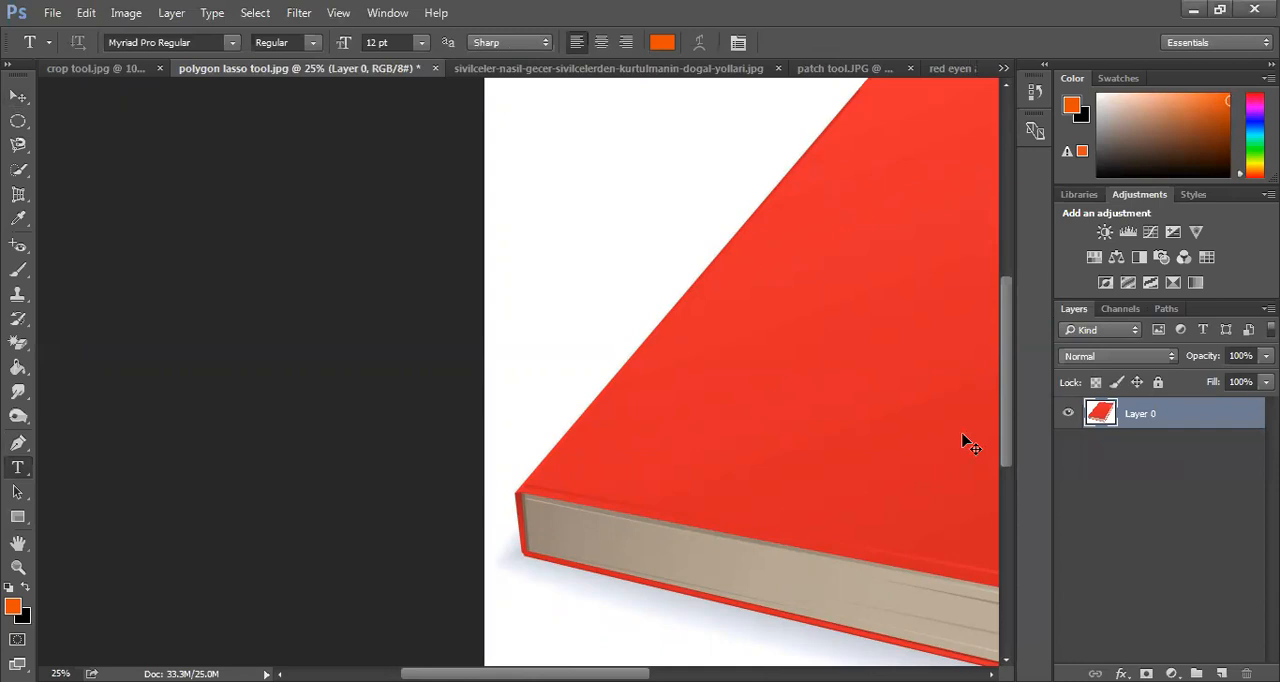
Add the text "TYPOGRAPHY" on the book cover in Myriad Pro Regular at 200 pt and commit it
click(890, 380)
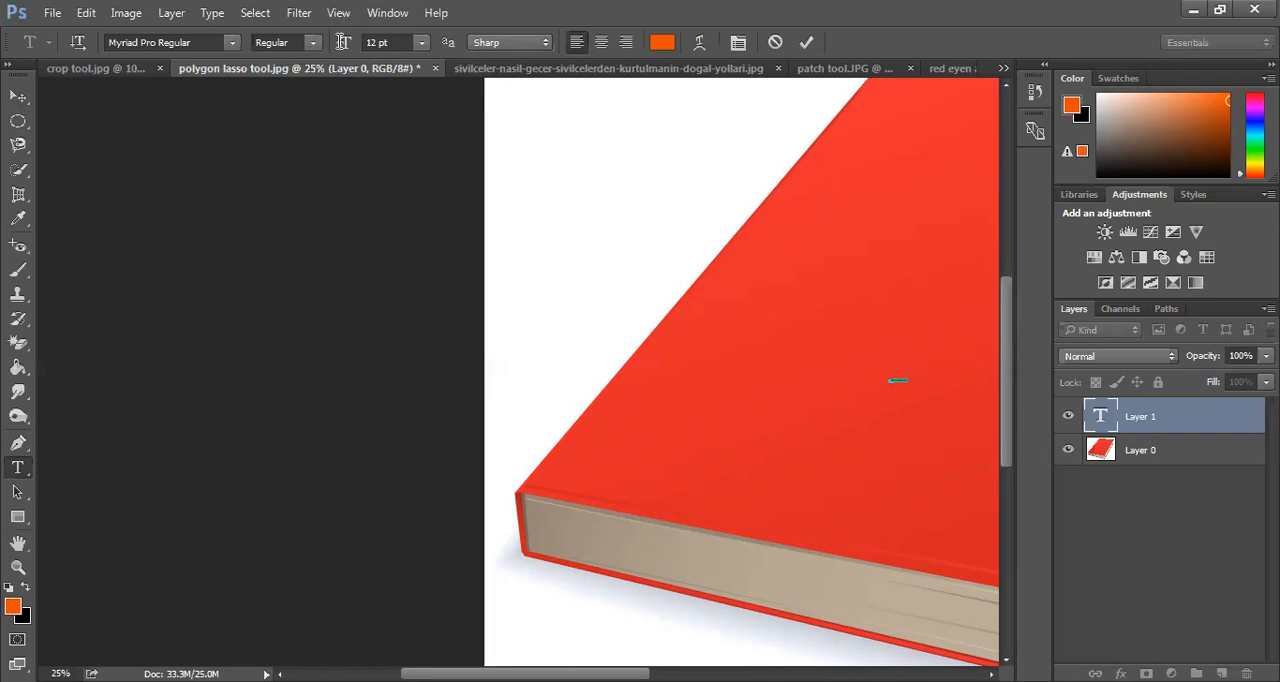
click(418, 46)
click(397, 361)
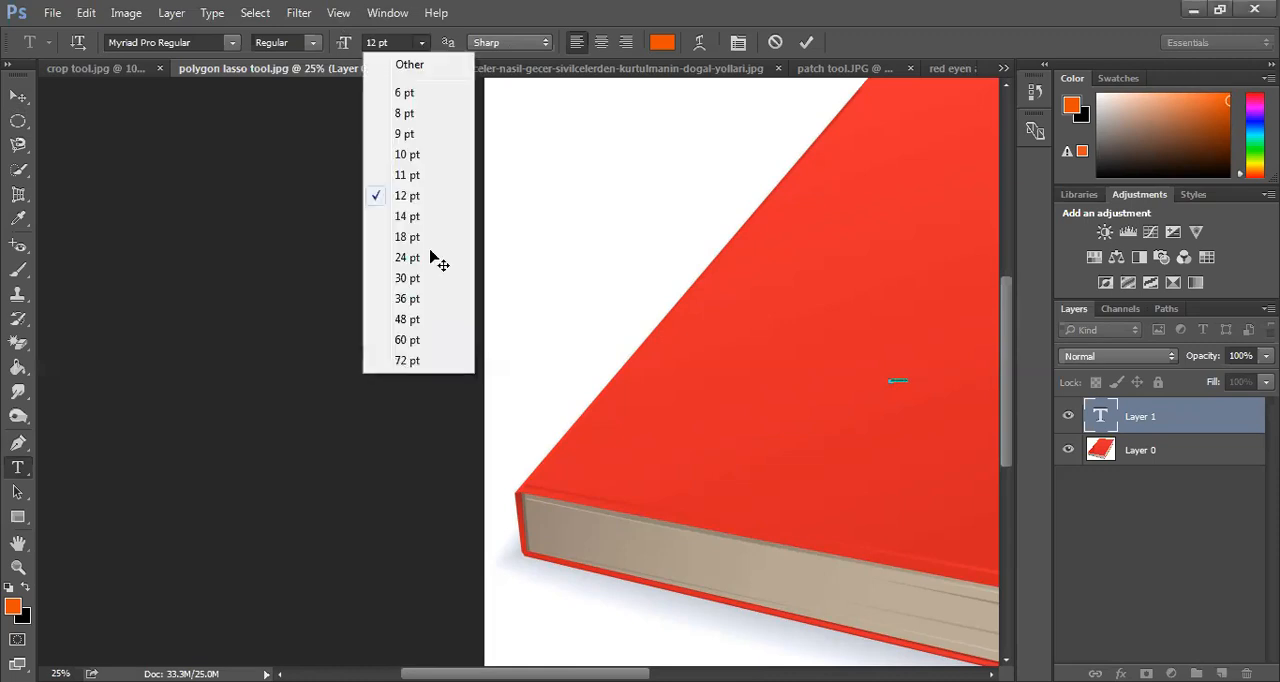
click(338, 48)
key(ctrl+a)
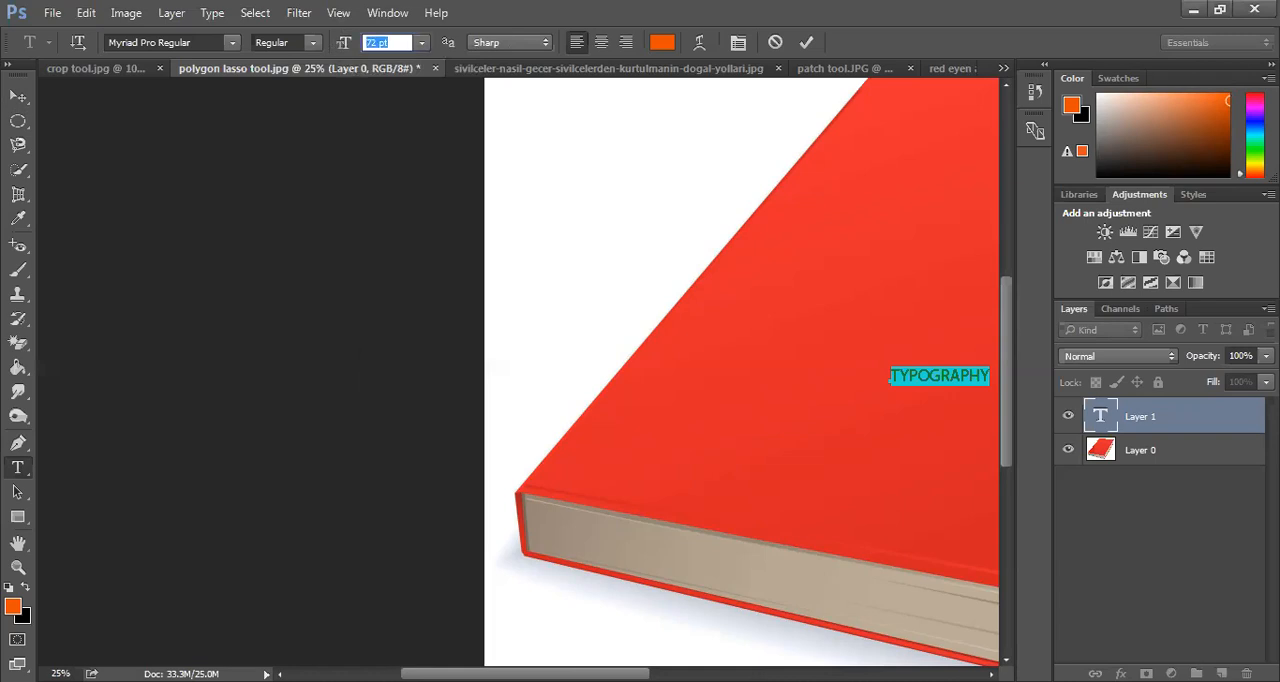
text(200)
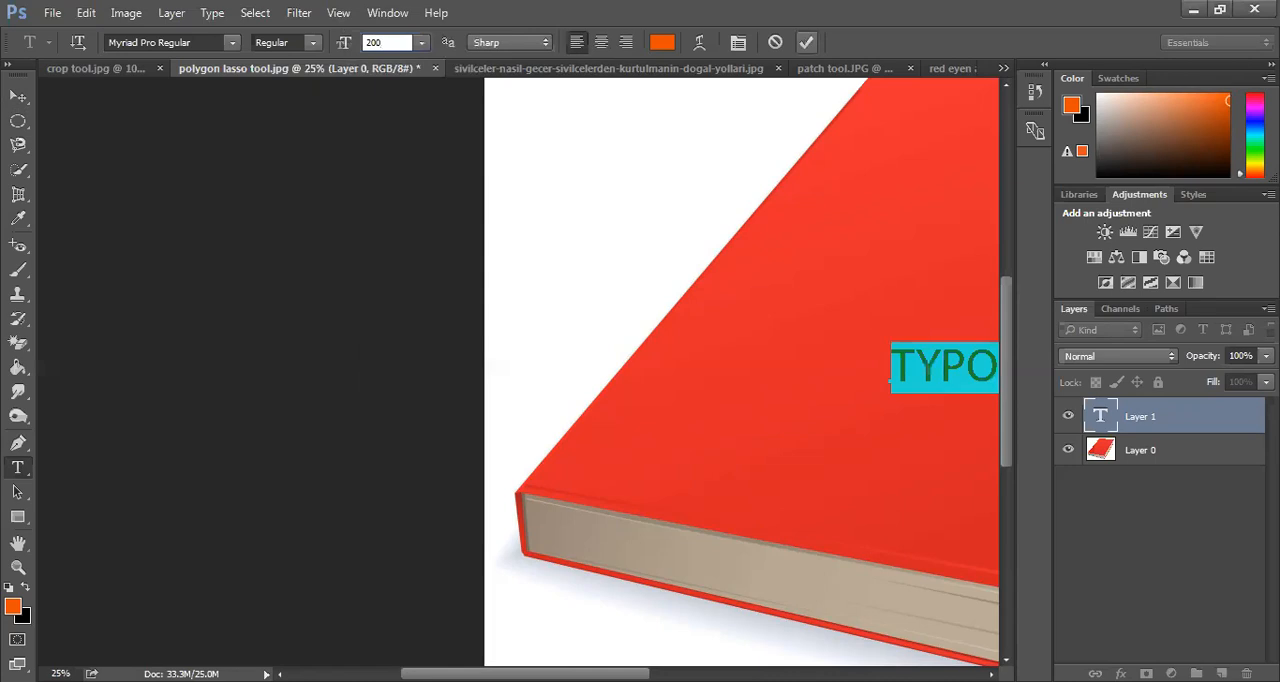
click(806, 42)
key(ctrl+minus)
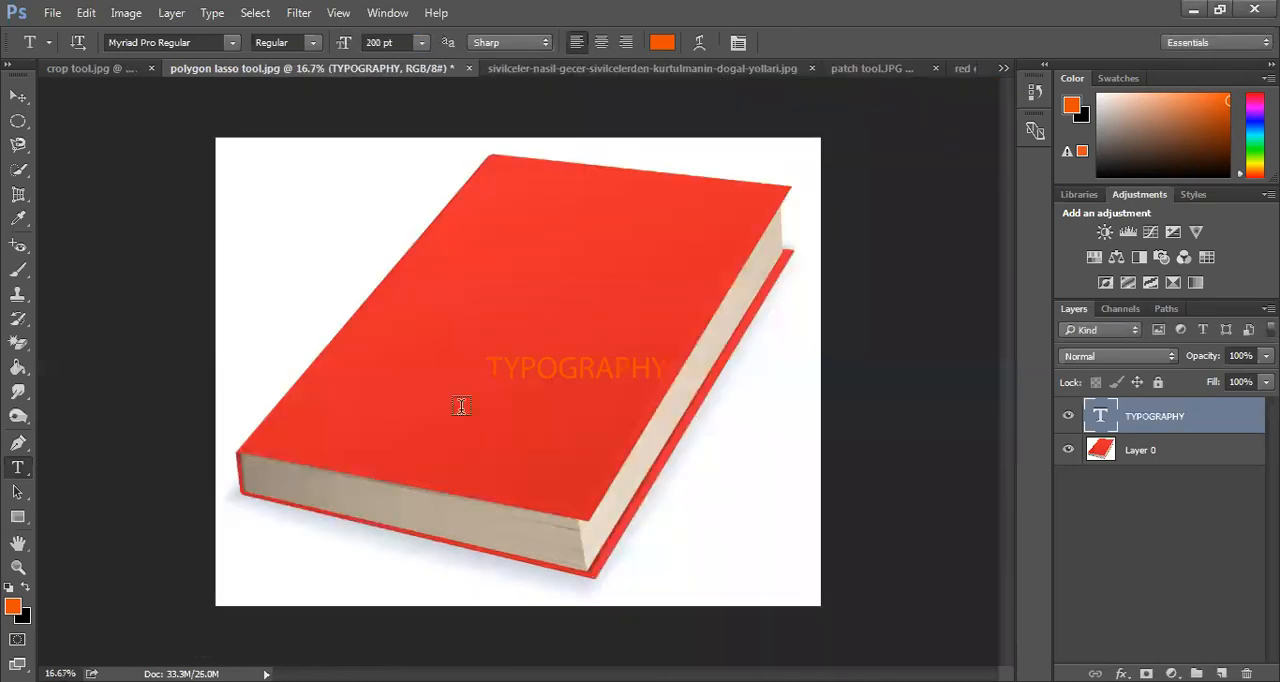
Recolour the whole TYPOGRAPHY text to the near-white fcfbfa
click(596, 362)
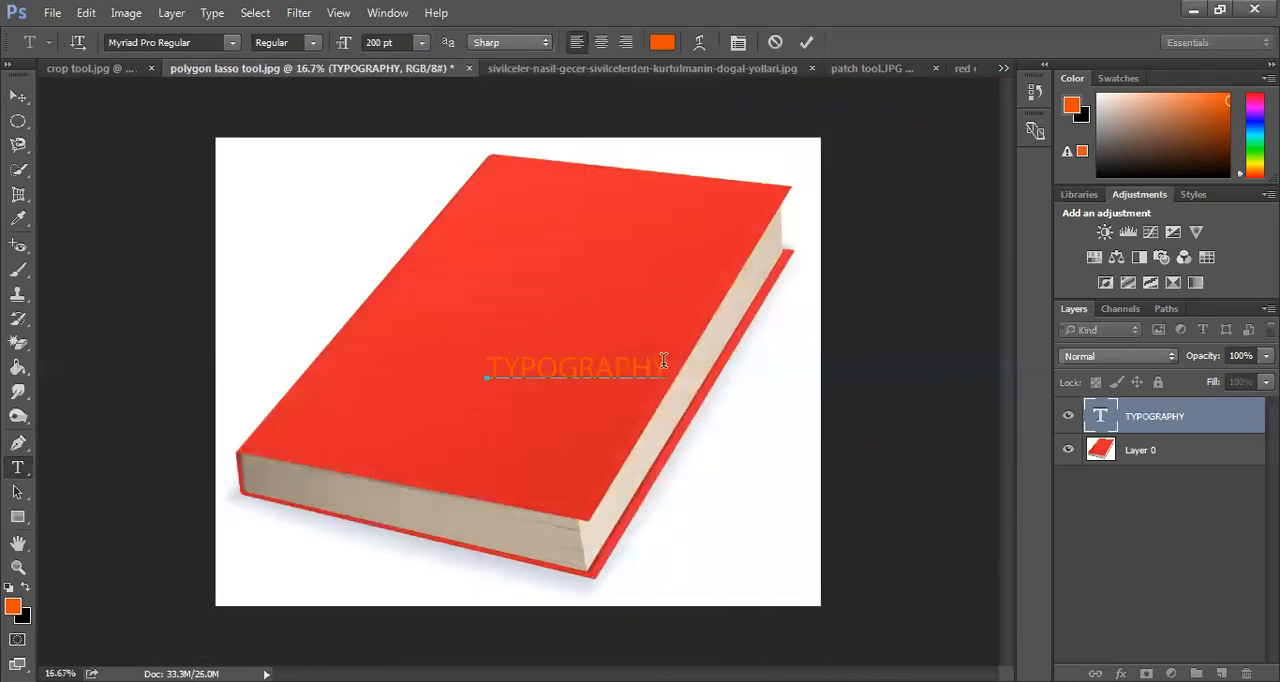
key(ctrl+a)
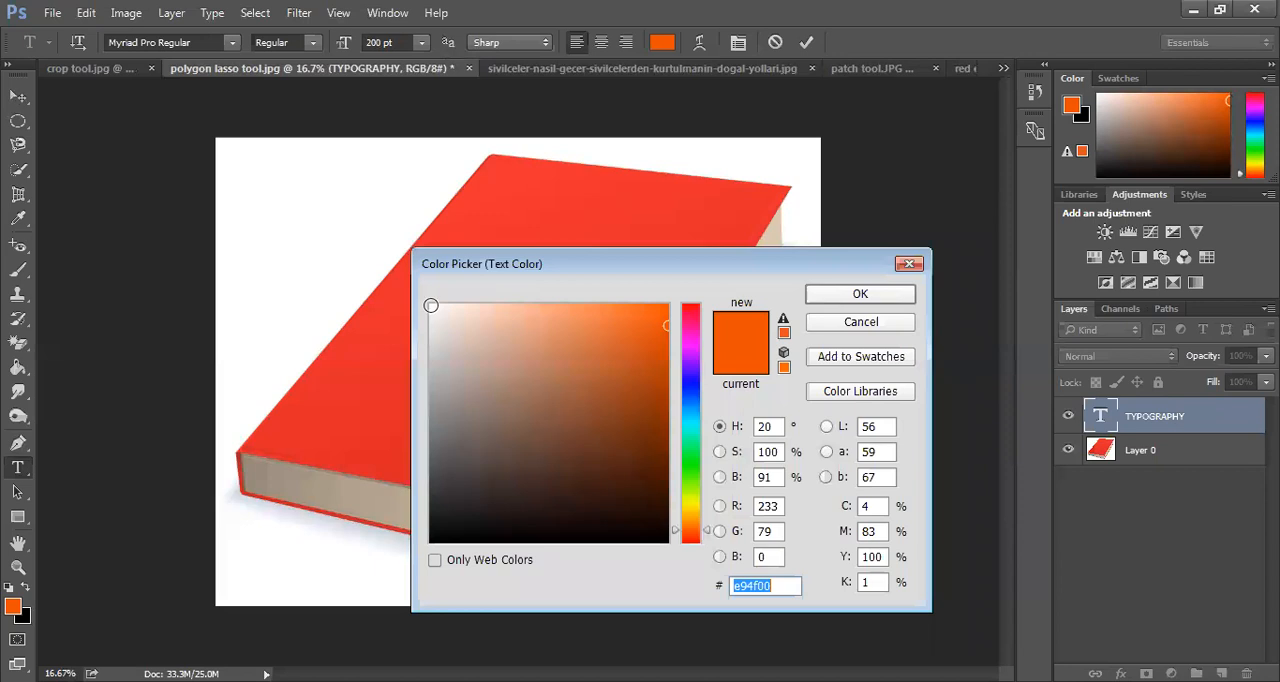
click(431, 305)
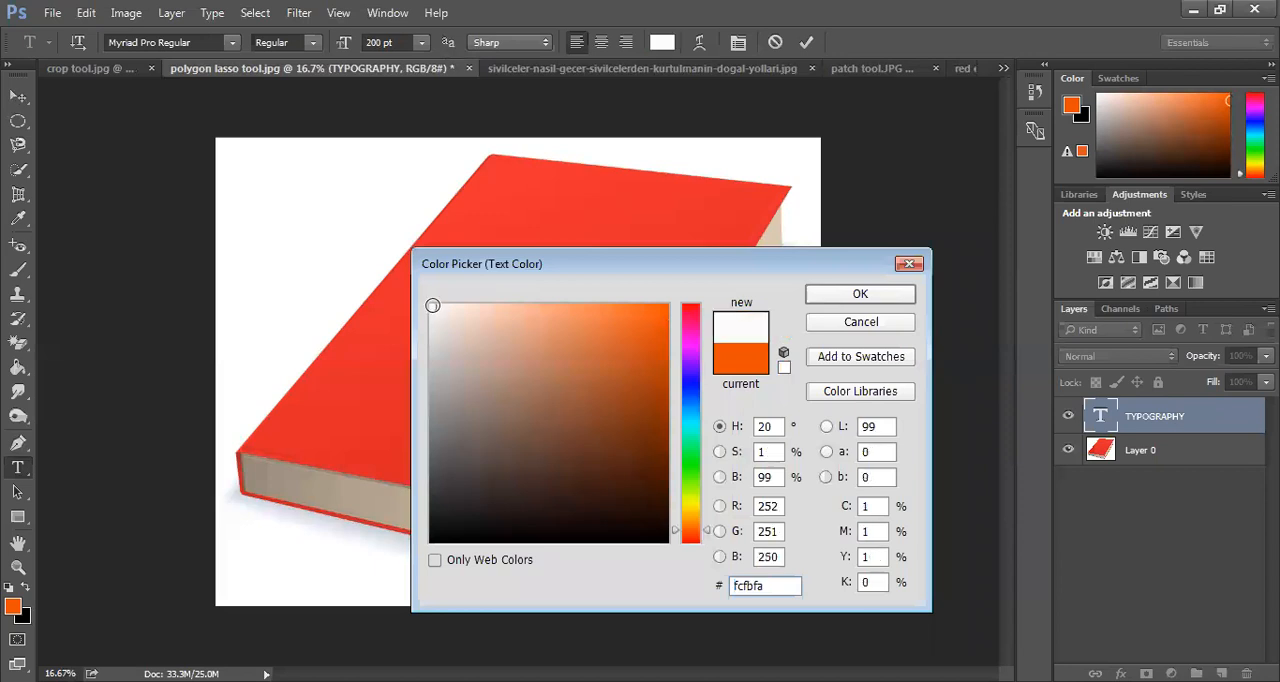
click(848, 295)
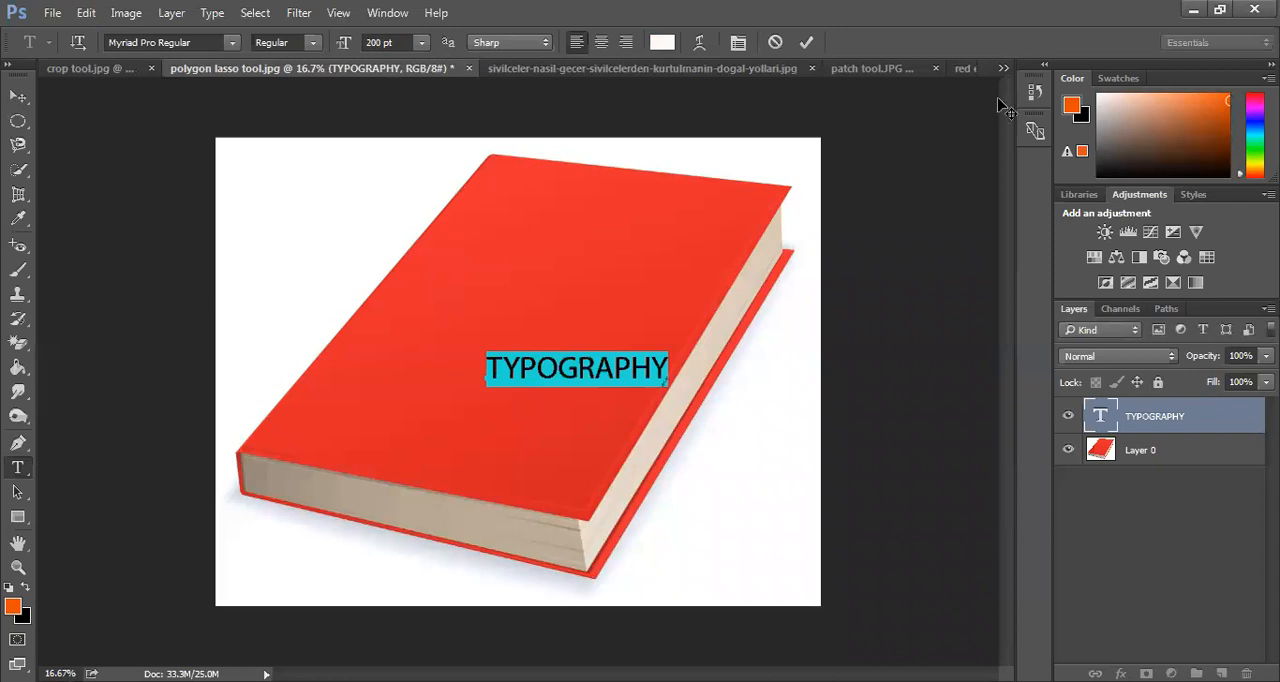
Show the Character settings and set the TYPOGRAPHY text's font to Modern No. 20 Regular
click(338, 13)
mouse_move(388, 13)
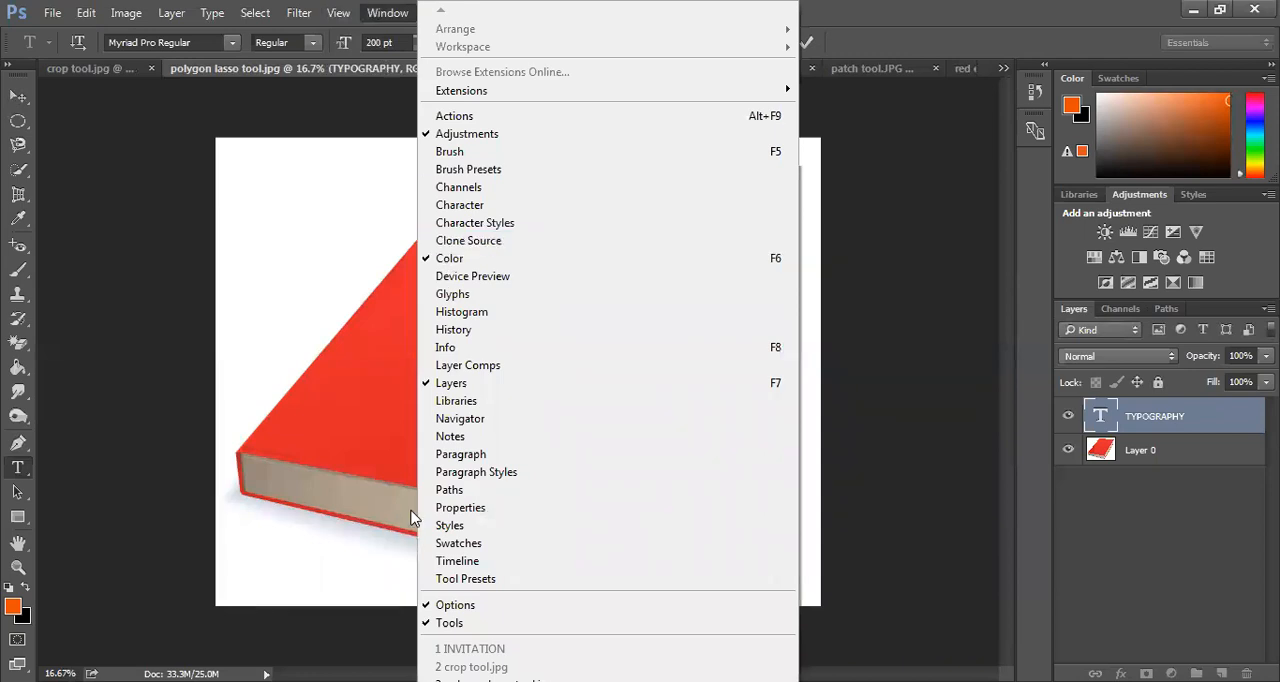
click(474, 206)
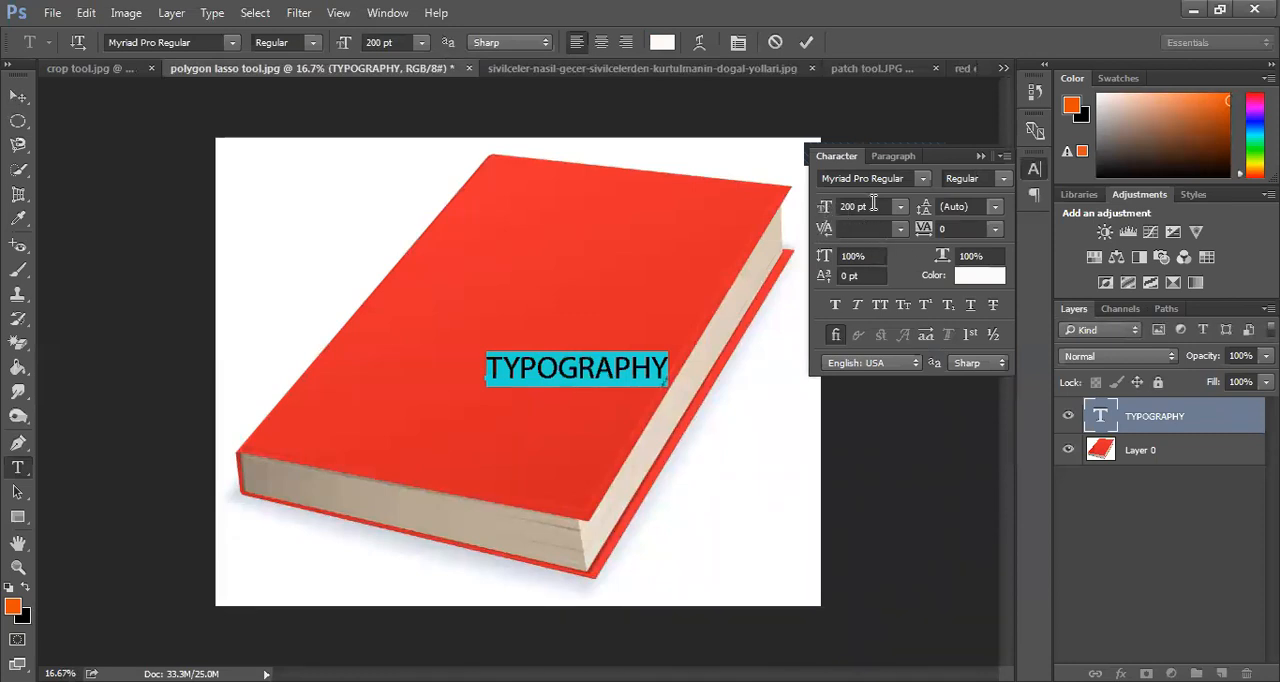
click(922, 178)
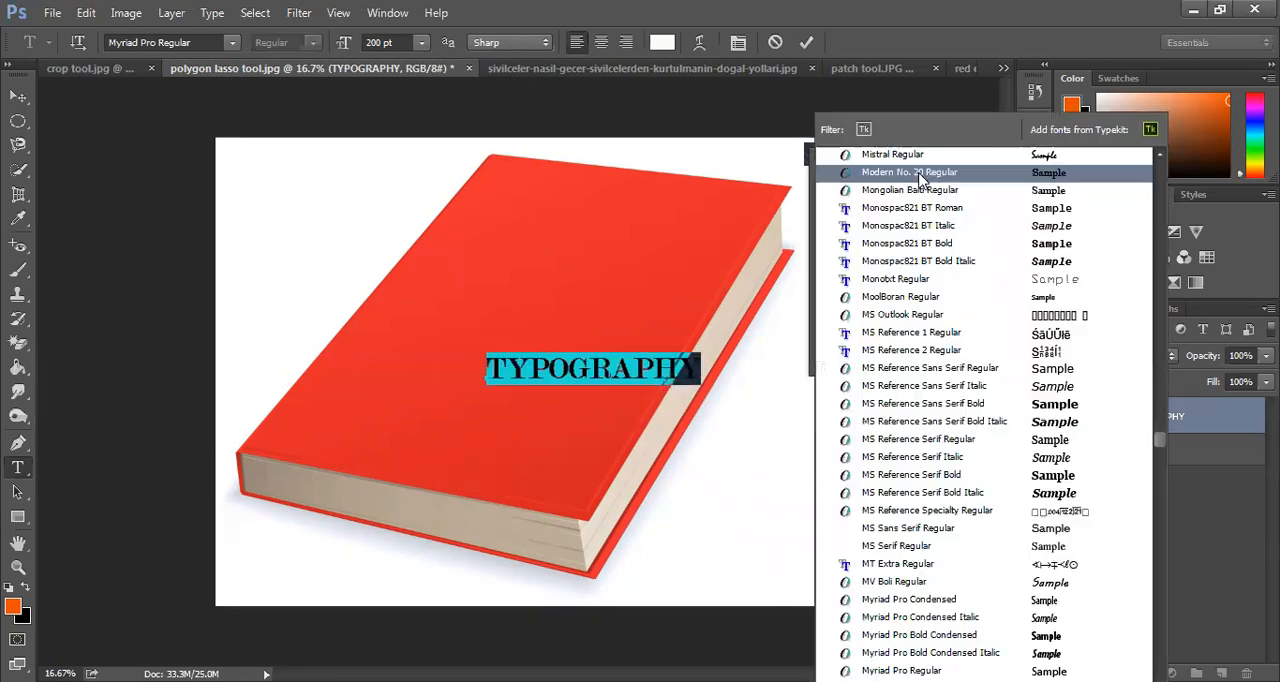
click(921, 178)
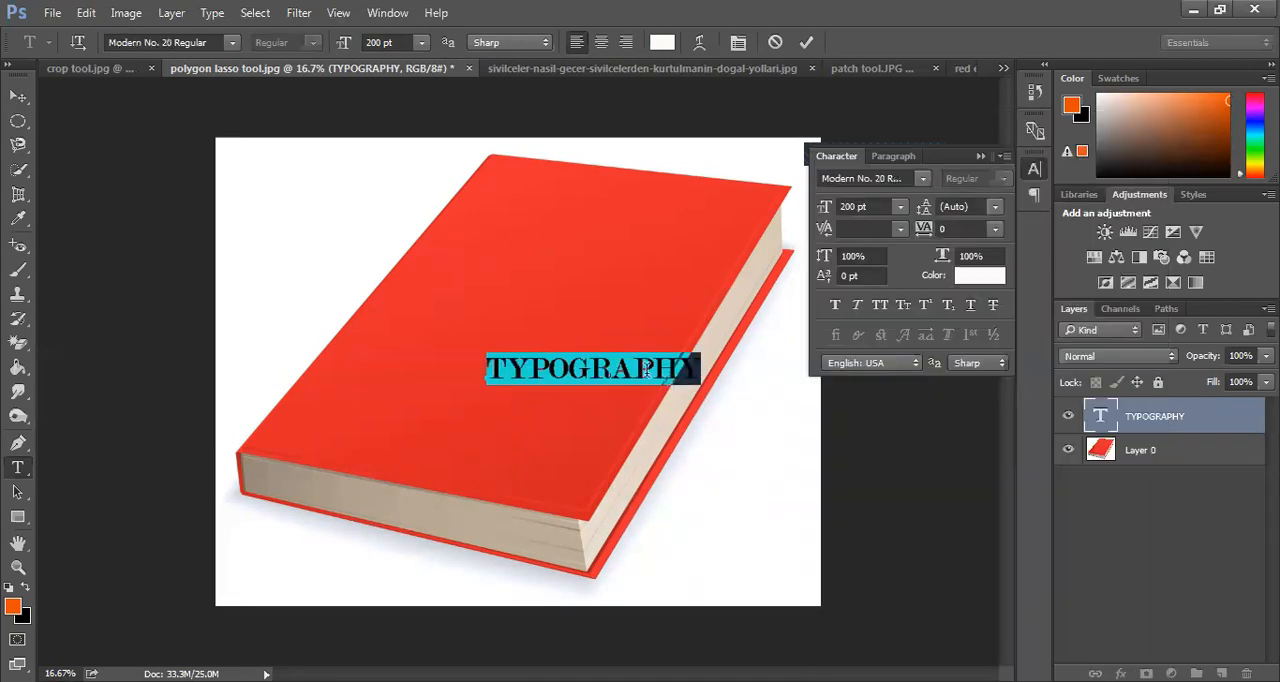
Move the TYPOGRAPHY text to the upper part of the cover and set its font to Arial Regular
drag(636, 376, 666, 271)
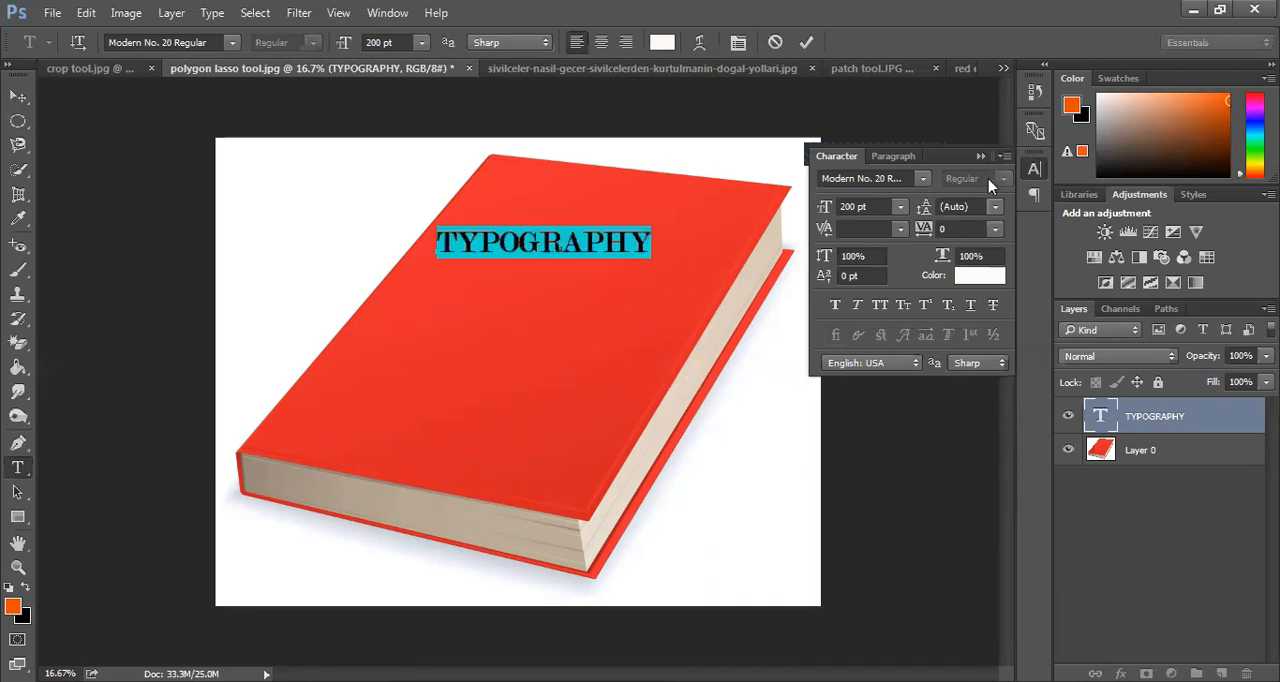
click(890, 176)
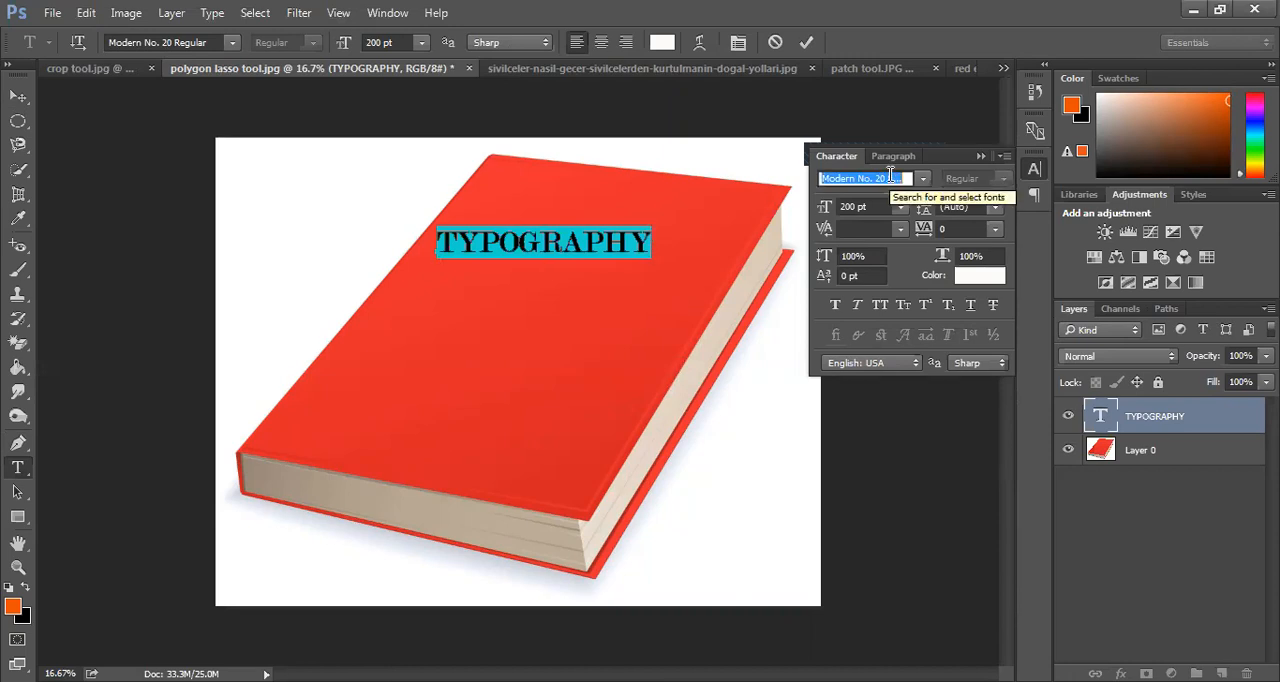
key(BackSpace)
click(891, 176)
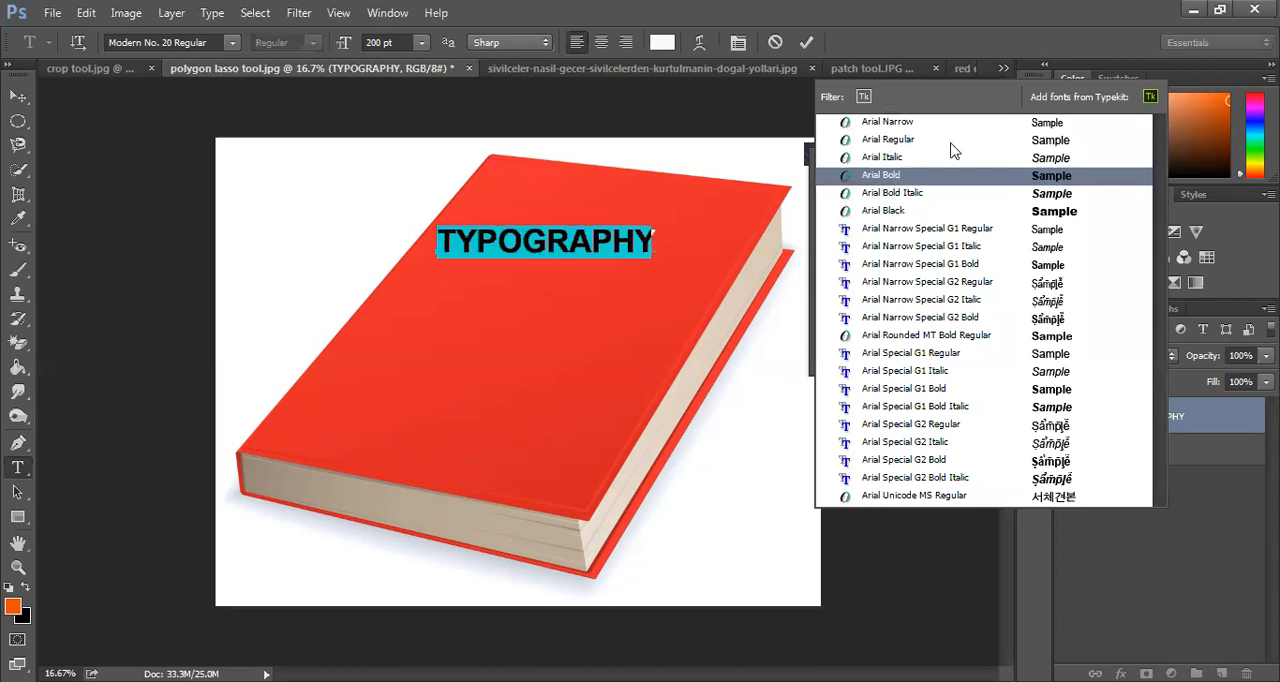
click(1031, 143)
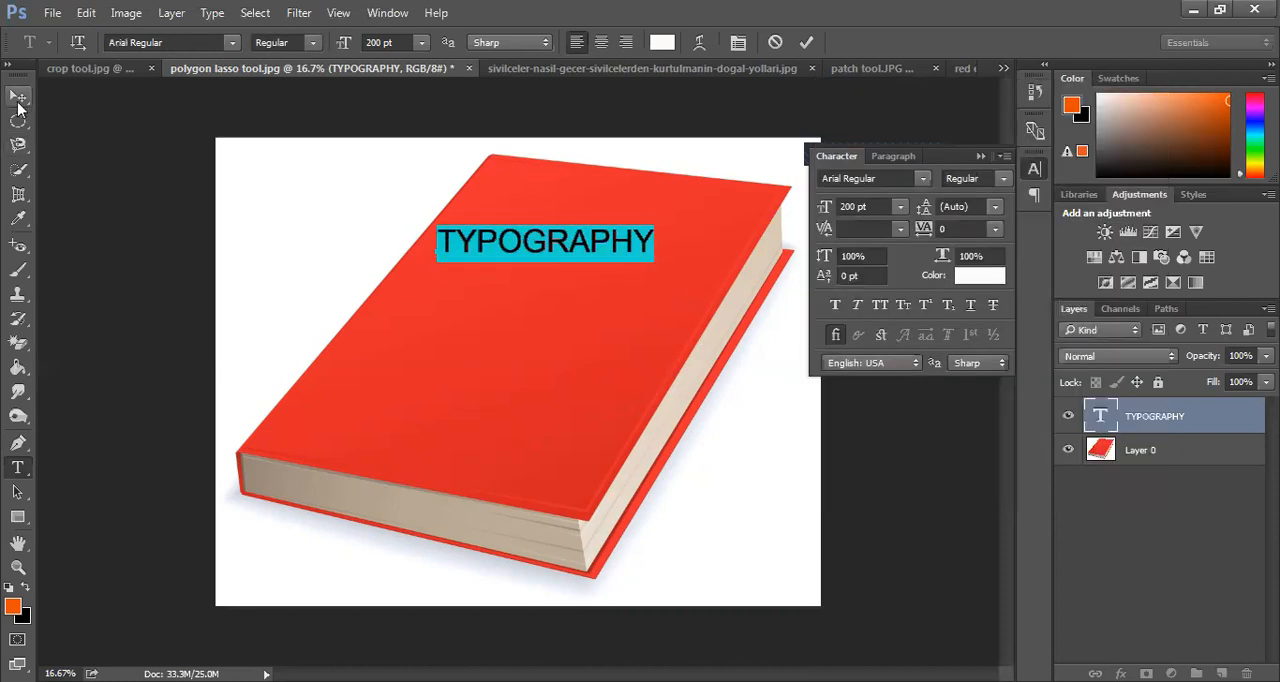
Commit the text edit and duplicate the TYPOGRAPHY text directly below the original with the Move tool
click(20, 99)
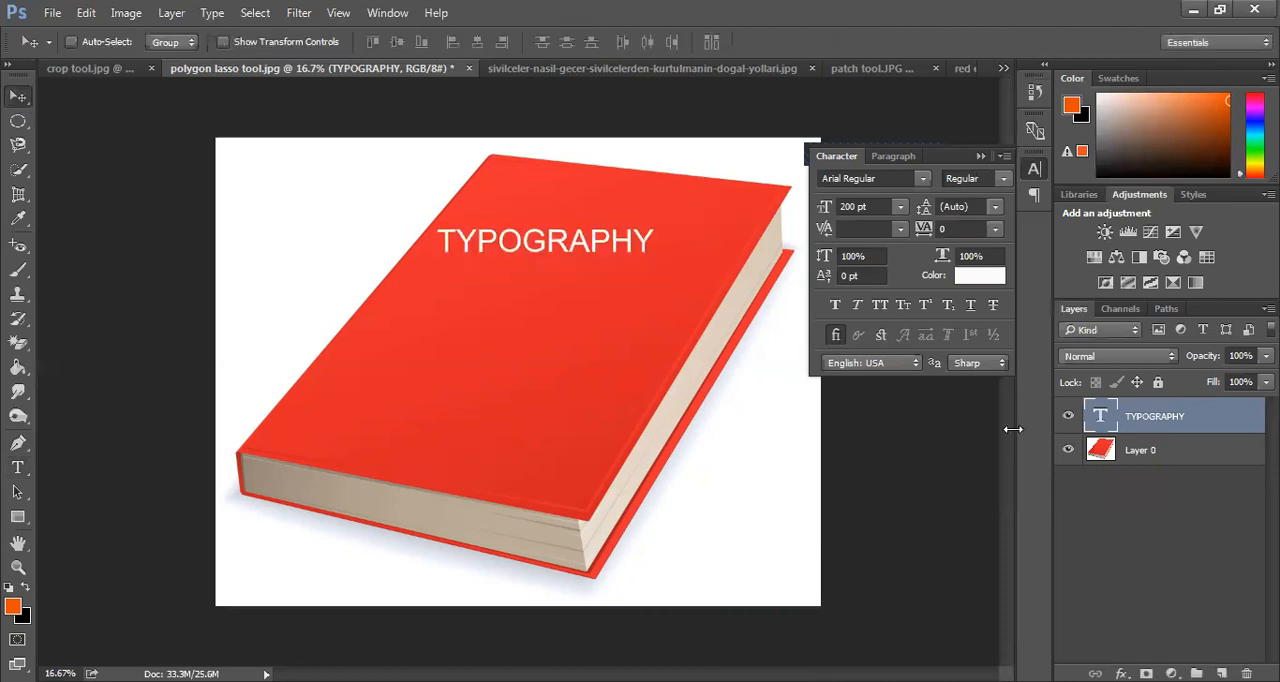
alt+drag(623, 249, 621, 280)
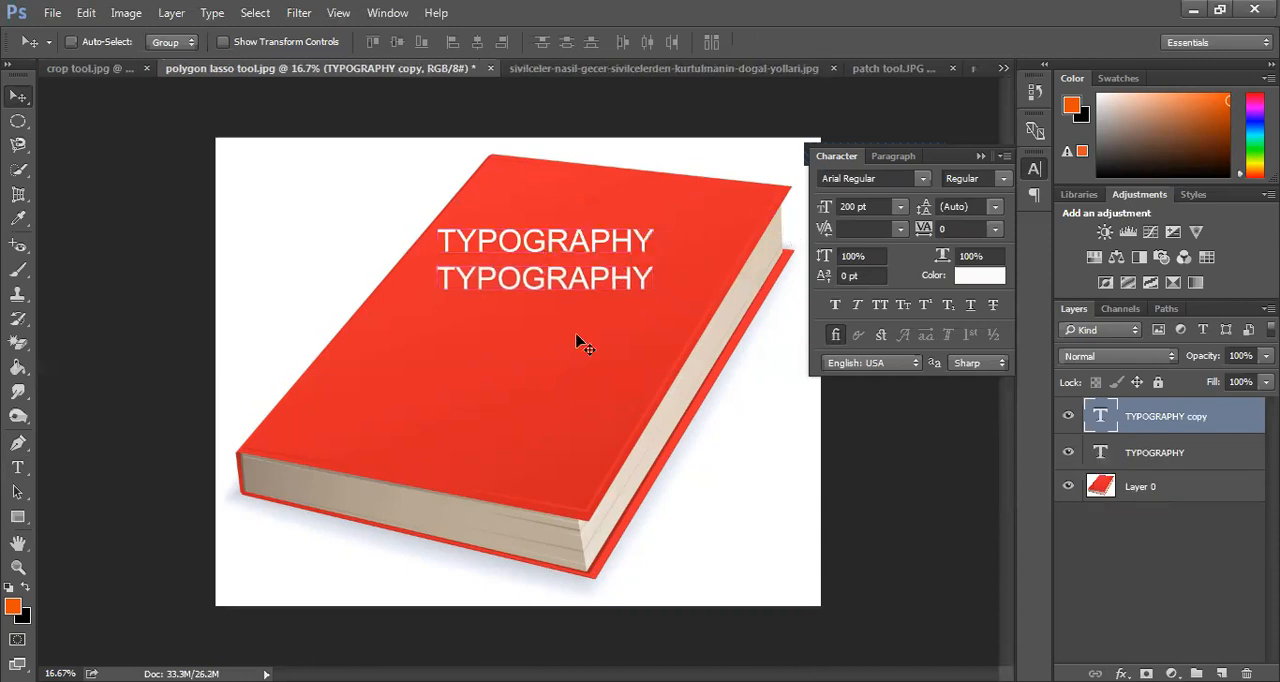
Set the style of the duplicated lower TYPOGRAPHY text to Arial Italic and commit the edit
click(17, 467)
click(521, 283)
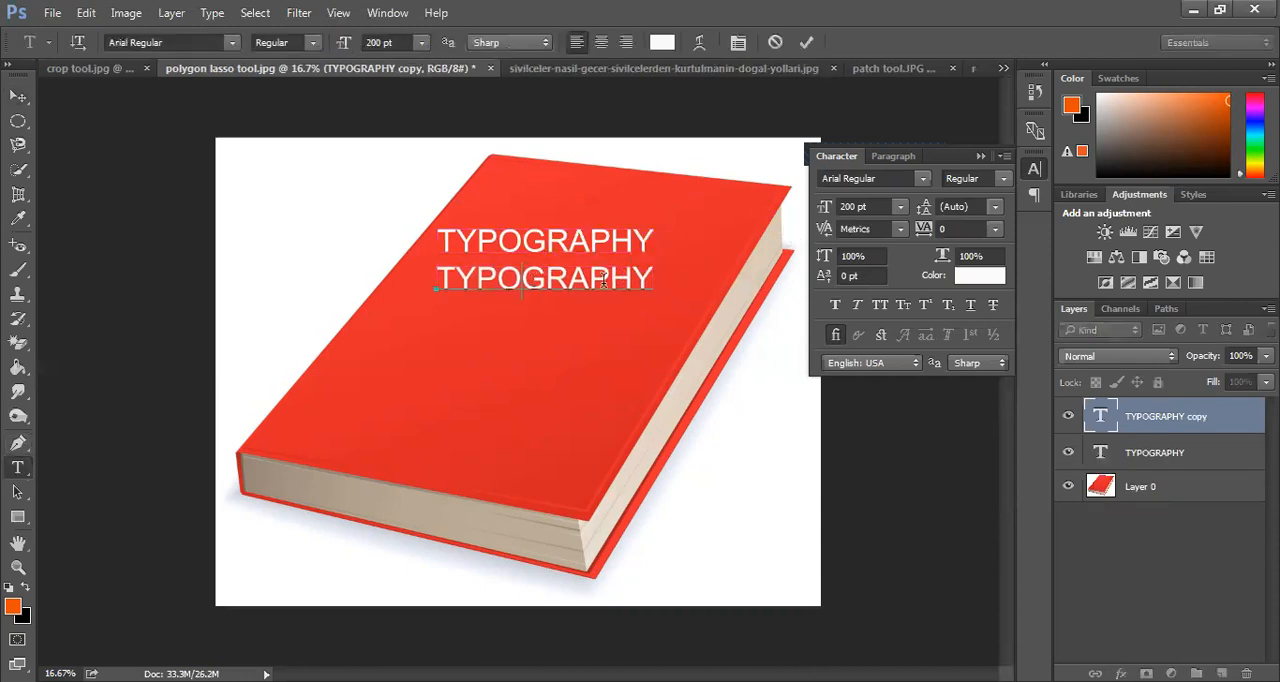
drag(652, 282, 392, 265)
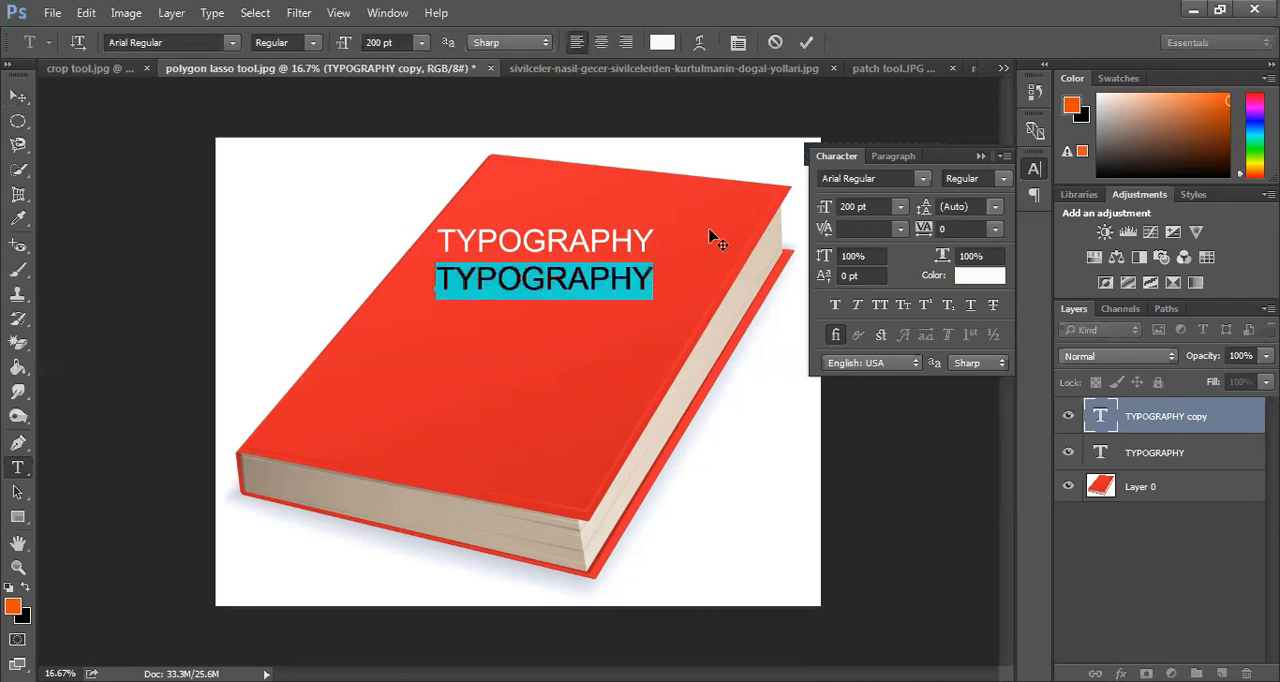
click(1002, 178)
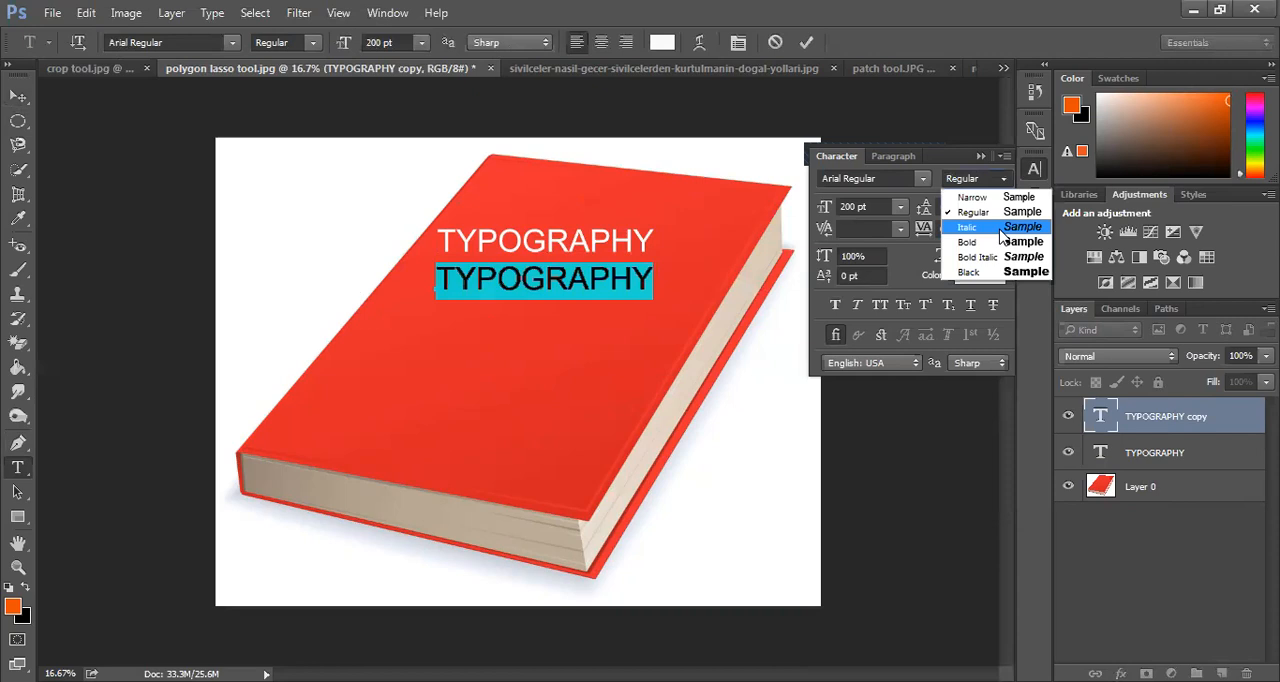
click(1000, 228)
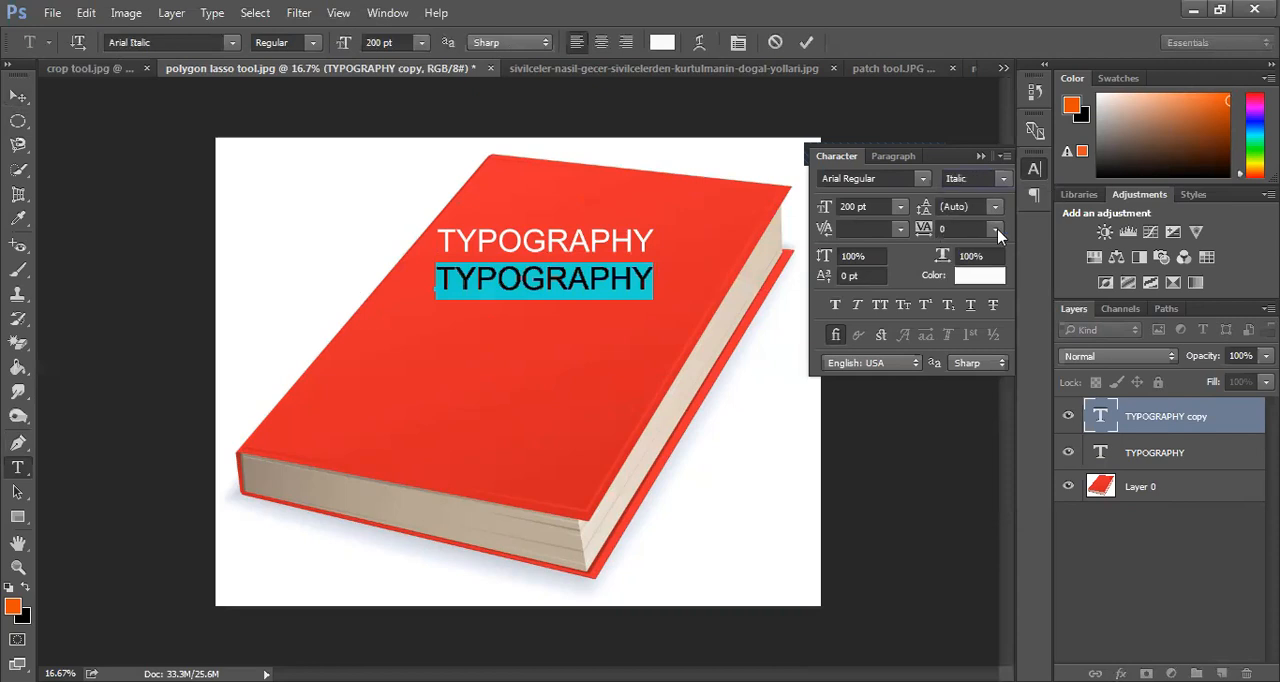
click(807, 45)
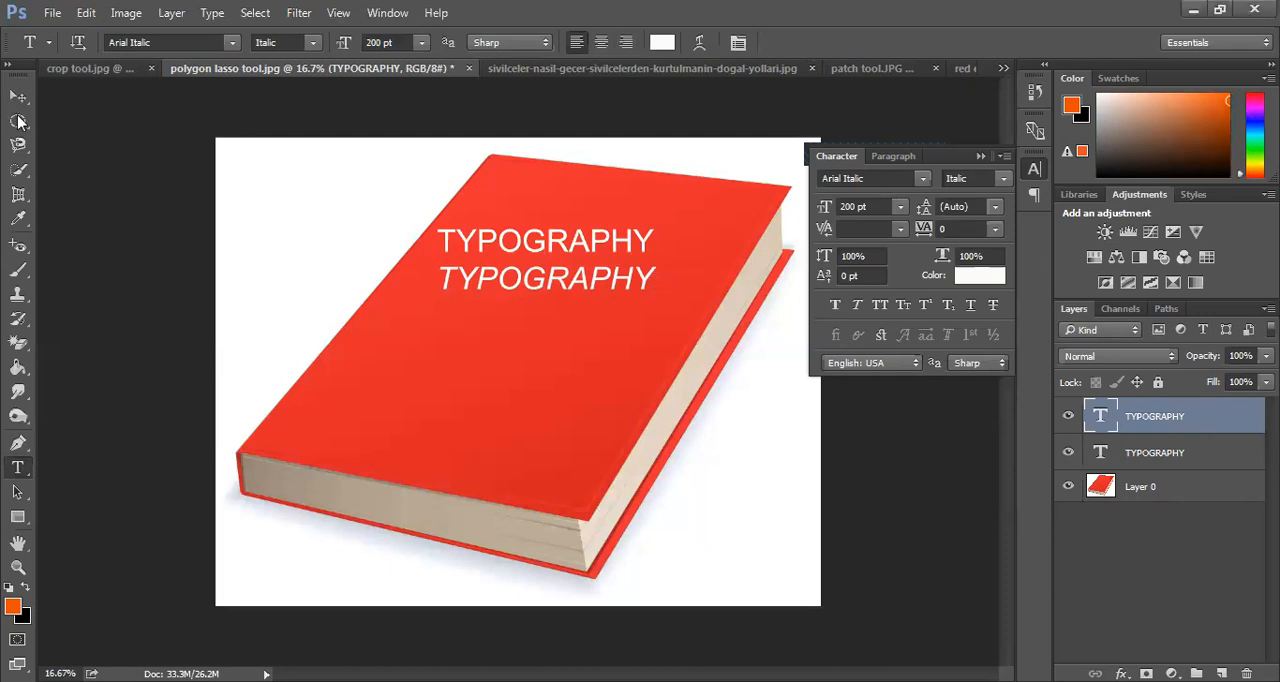
Duplicate the italic TYPOGRAPHY text directly below itself and set the copy's style to Arial Bold
key(v)
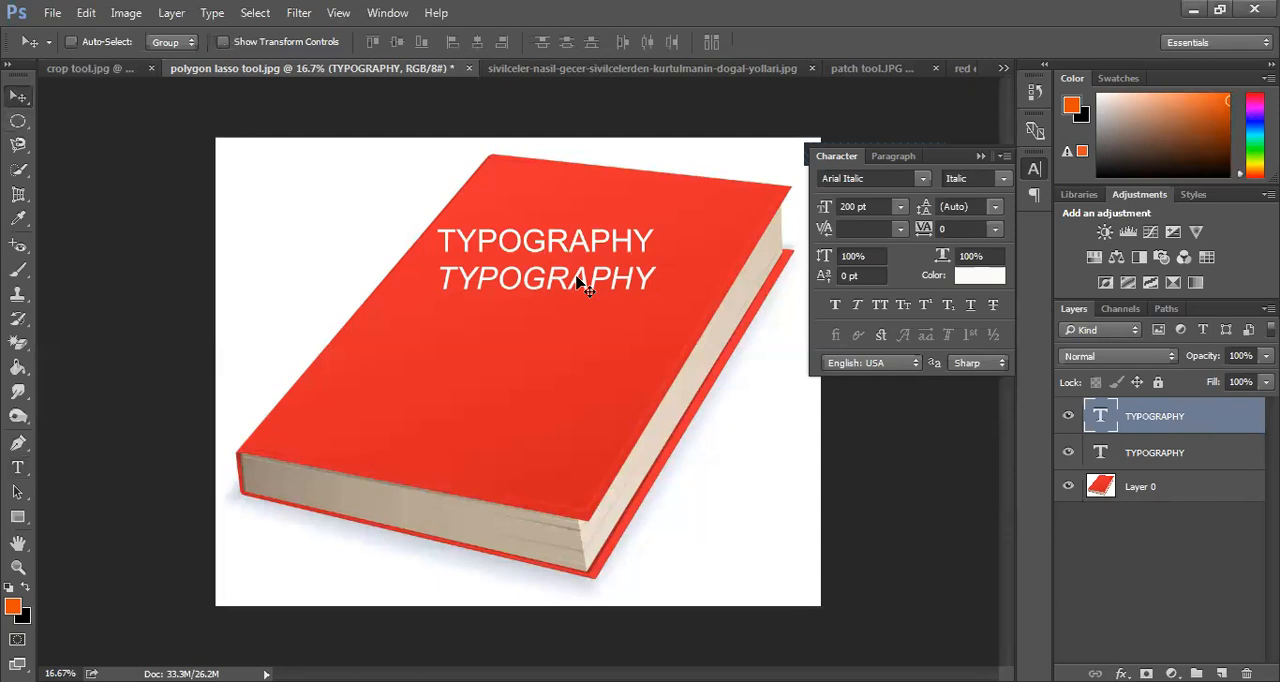
drag(577, 281, 585, 332)
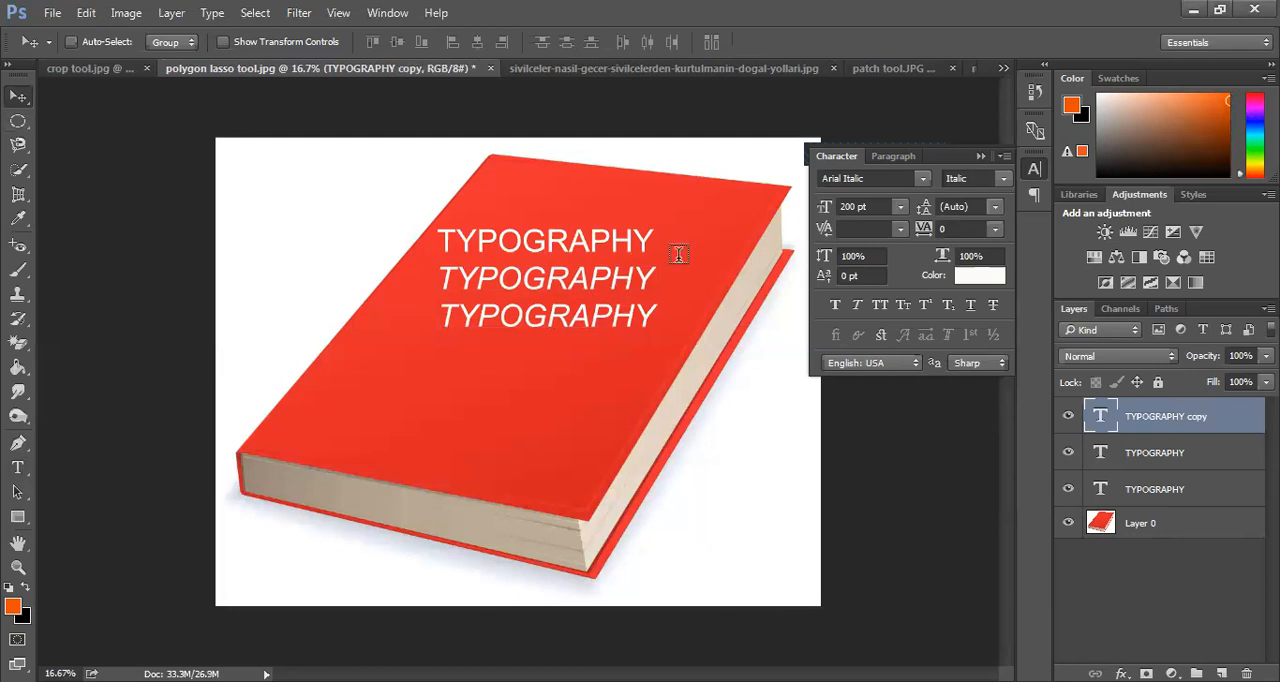
key(t)
click(666, 318)
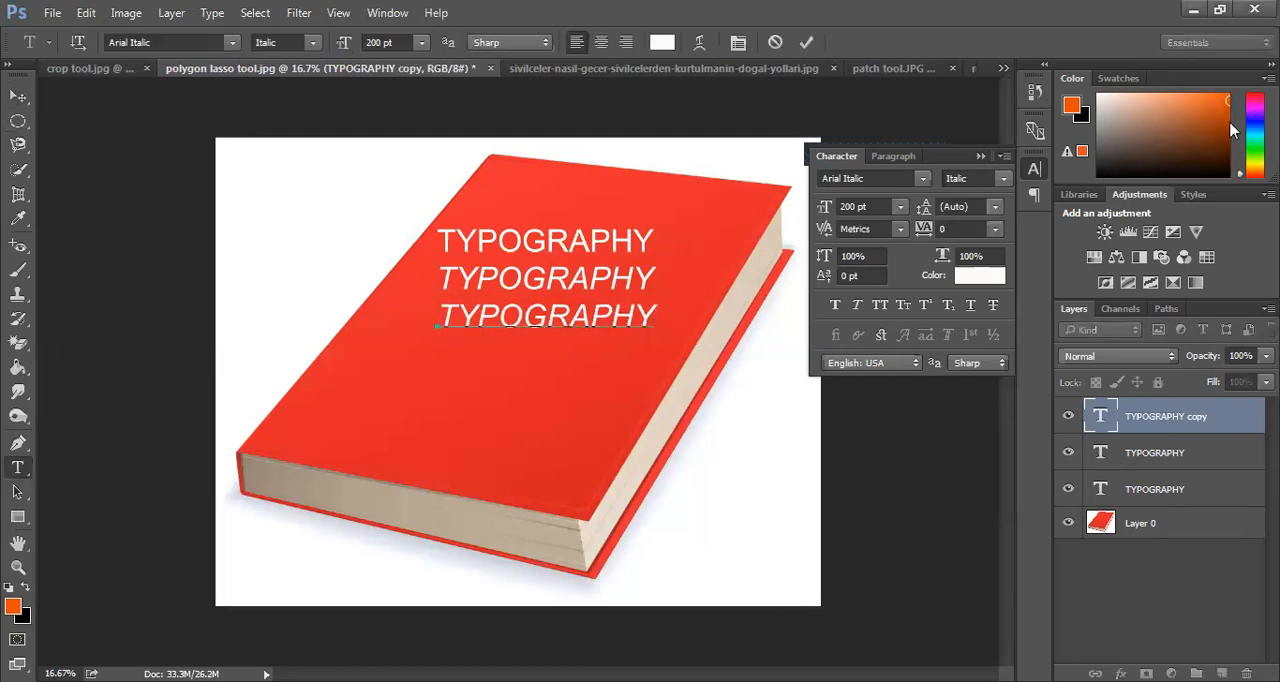
key(ctrl+a)
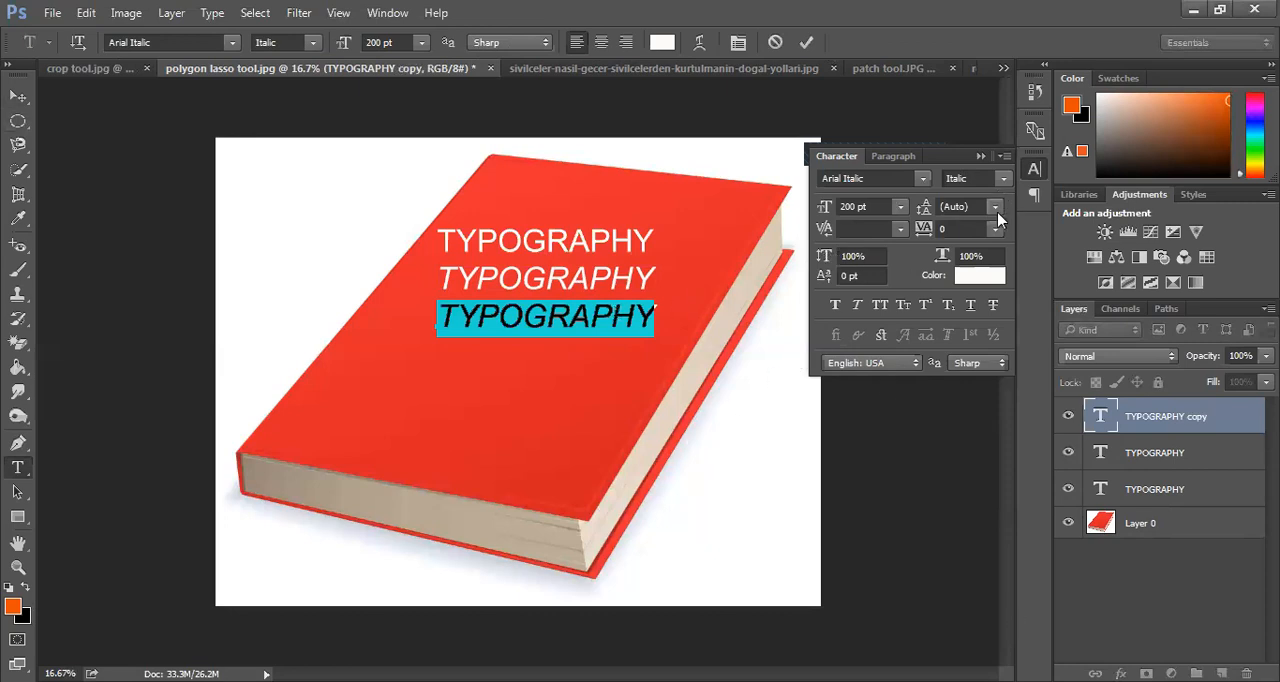
click(1004, 179)
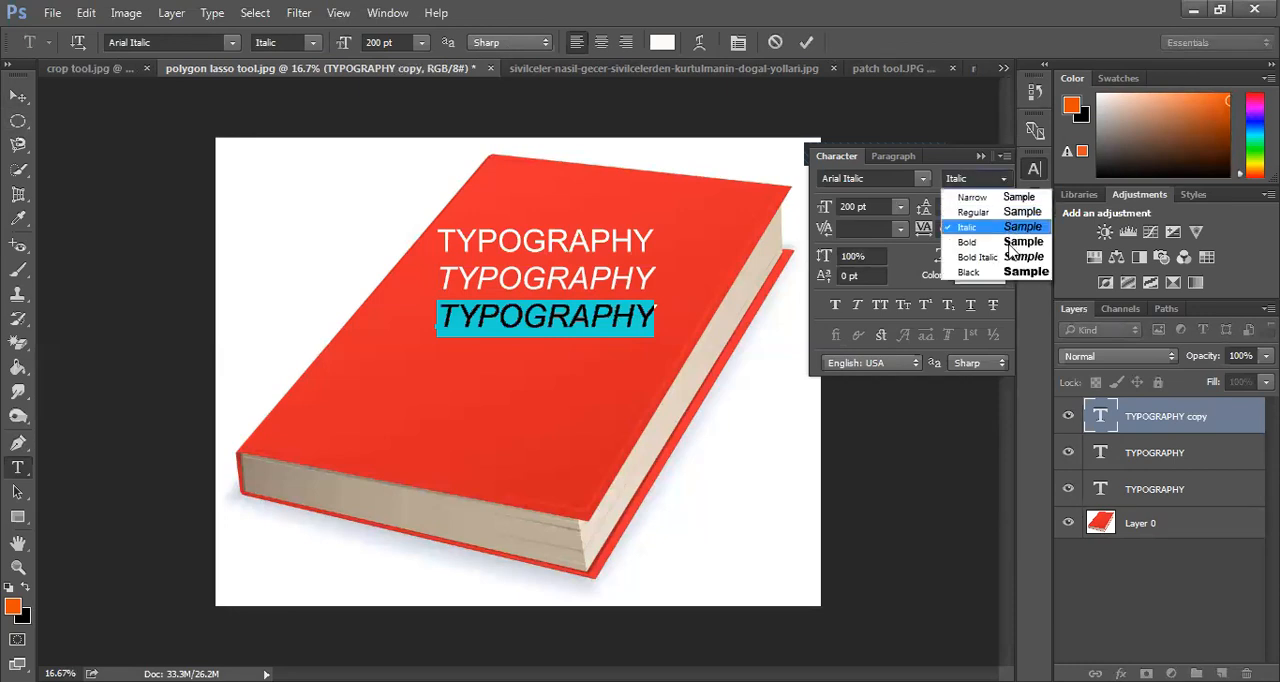
click(1010, 247)
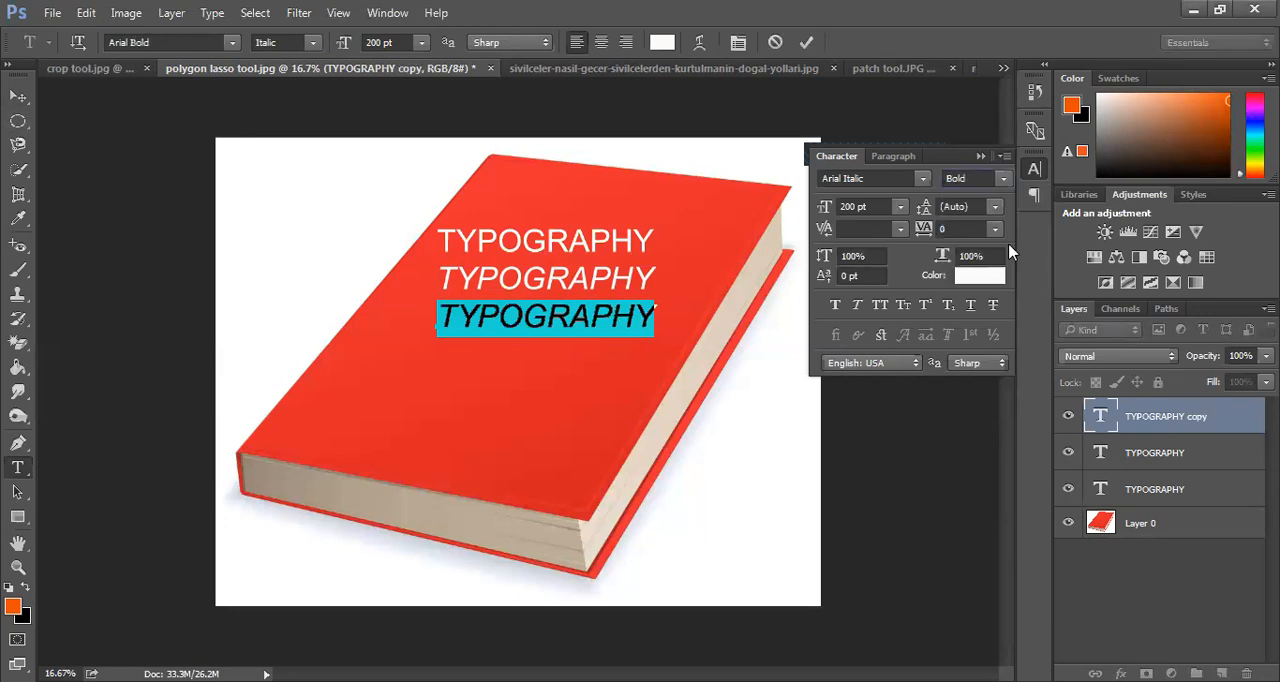
click(806, 42)
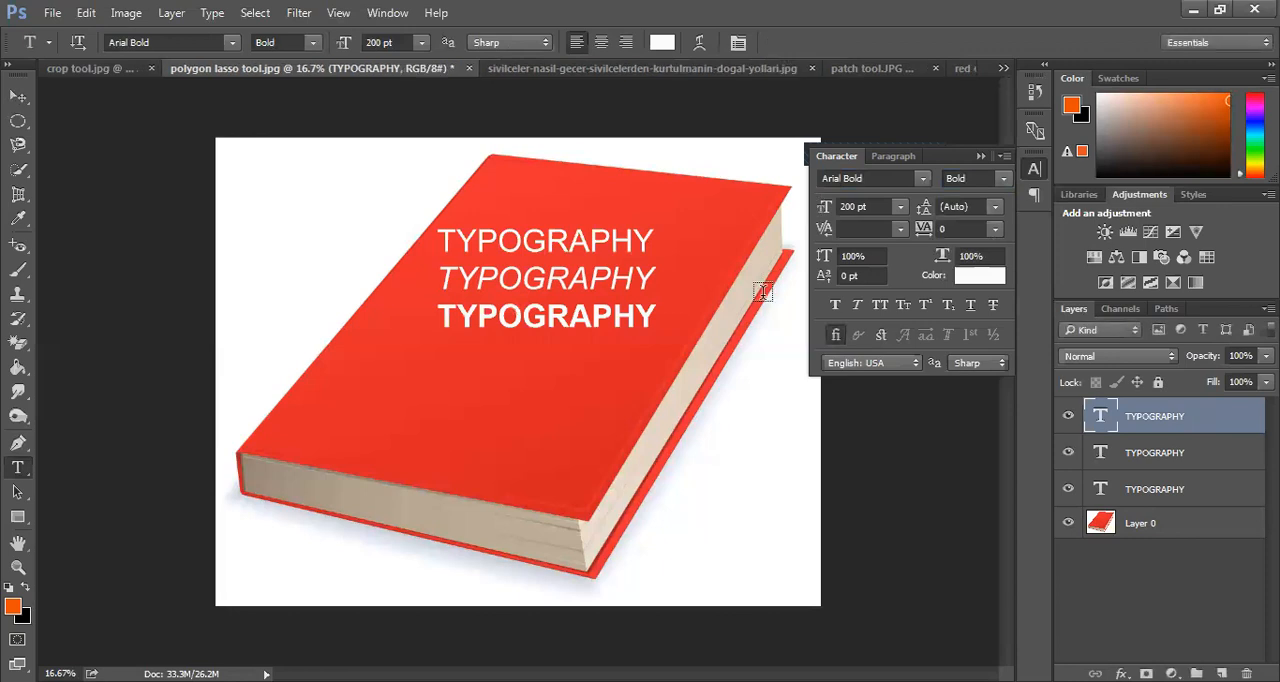
click(1001, 179)
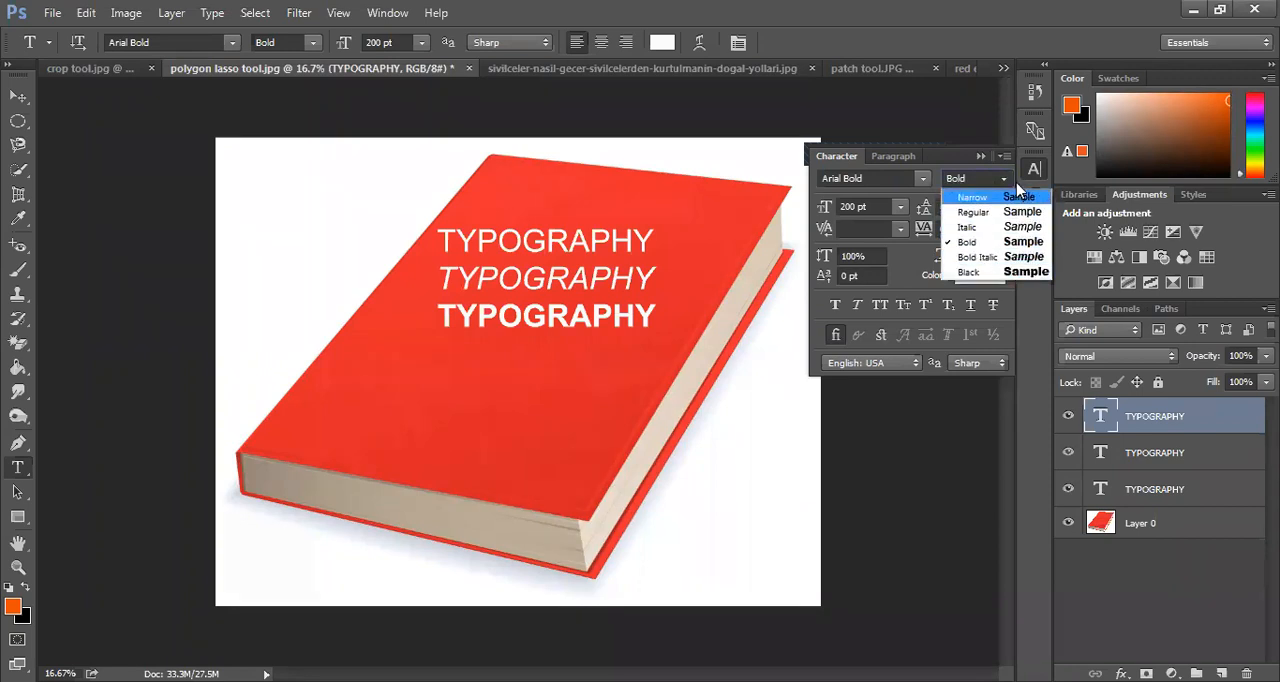
click(1007, 182)
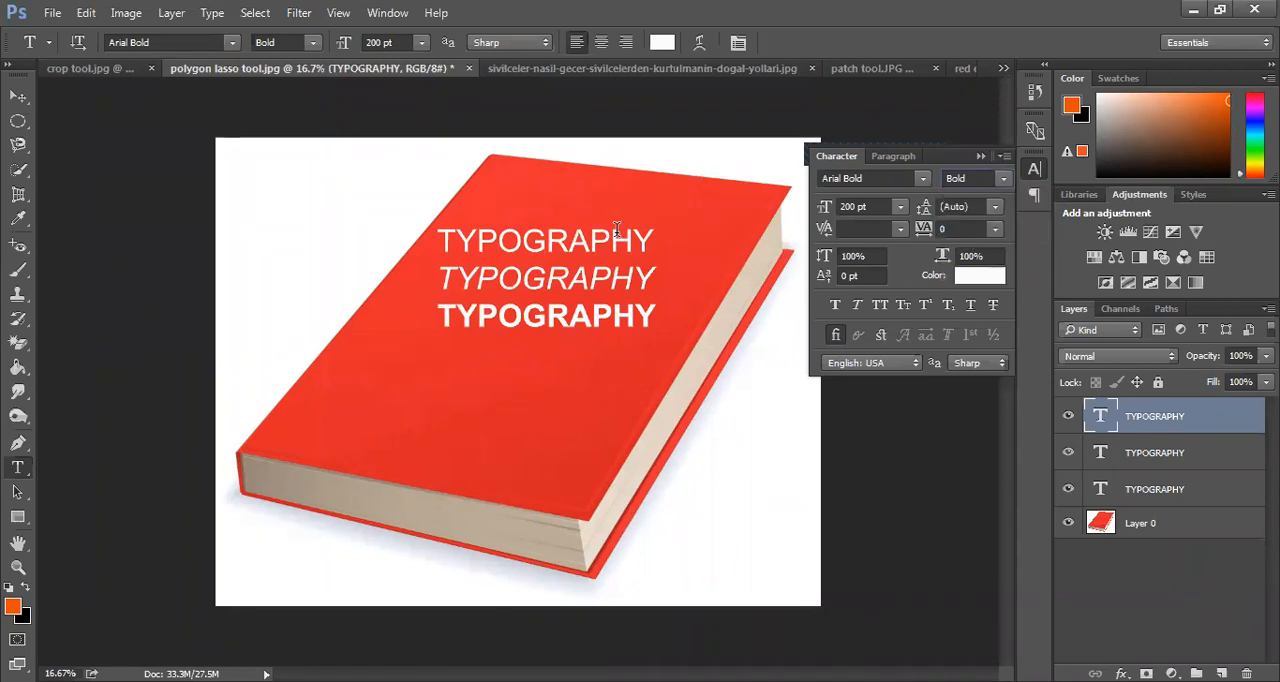
Extend the topmost regular TYPOGRAPHY text with a backslash and a second line reading TYPOGRAPHY
click(655, 238)
key(ctrl+a)
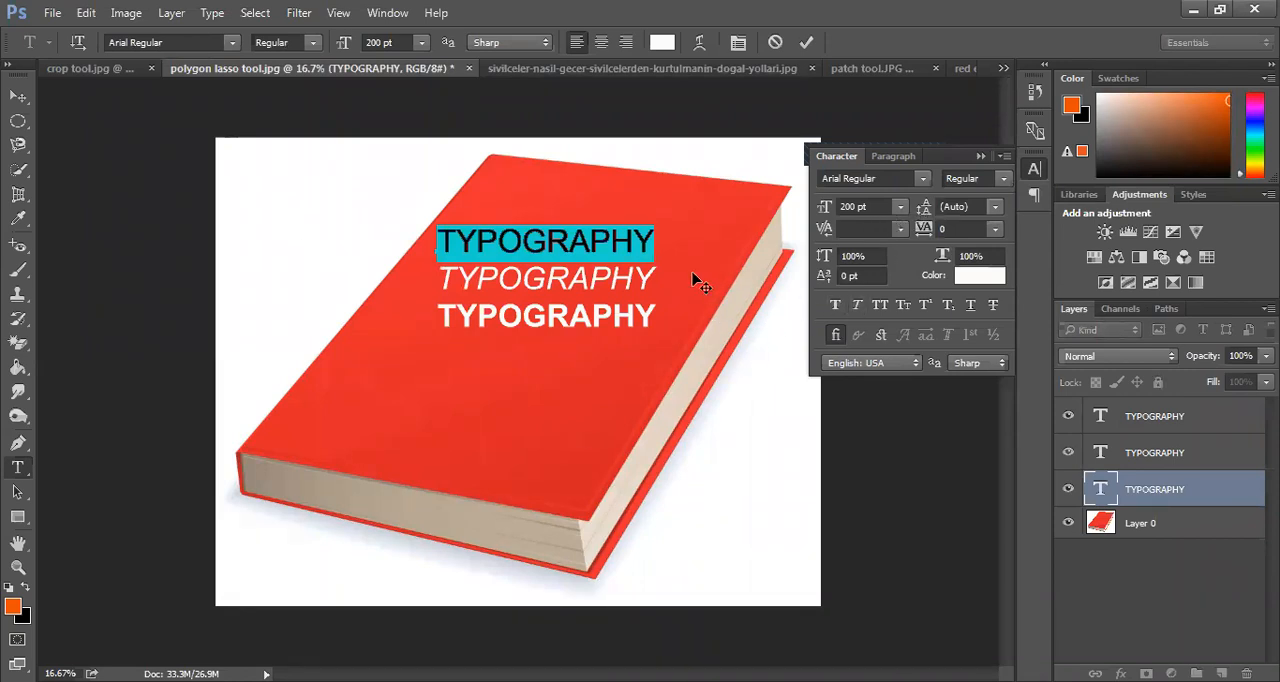
click(652, 240)
drag(652, 240, 346, 246)
key(ctrl+c)
click(651, 236)
text(\)
key(Return)
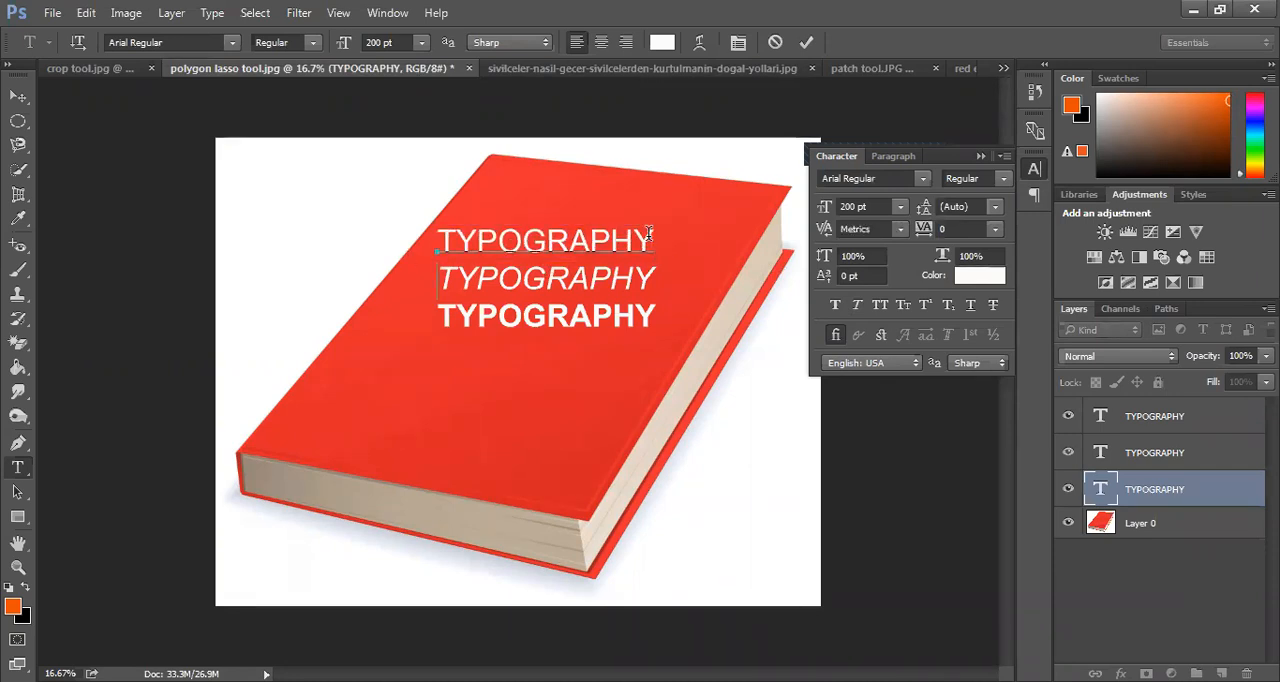
key(ctrl+v)
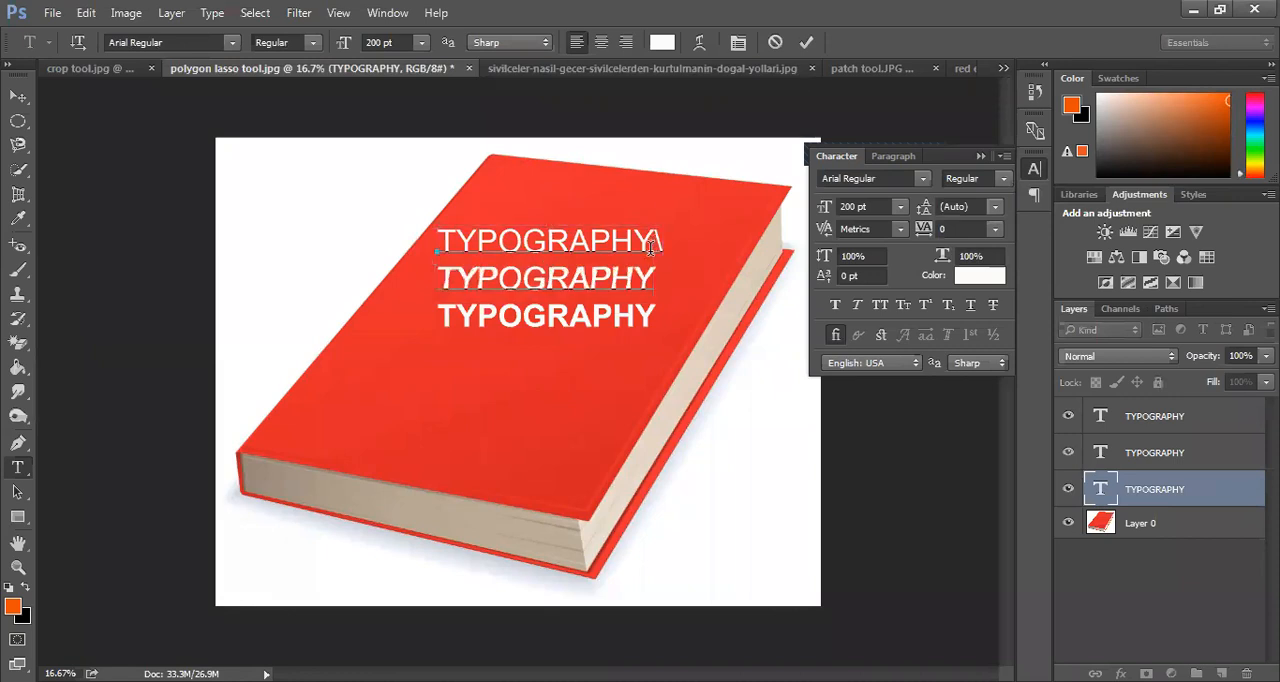
Move the two-line TYPOGRAPHY text below the bold line and set its leading to 179.01 pt
drag(665, 342, 330, 362)
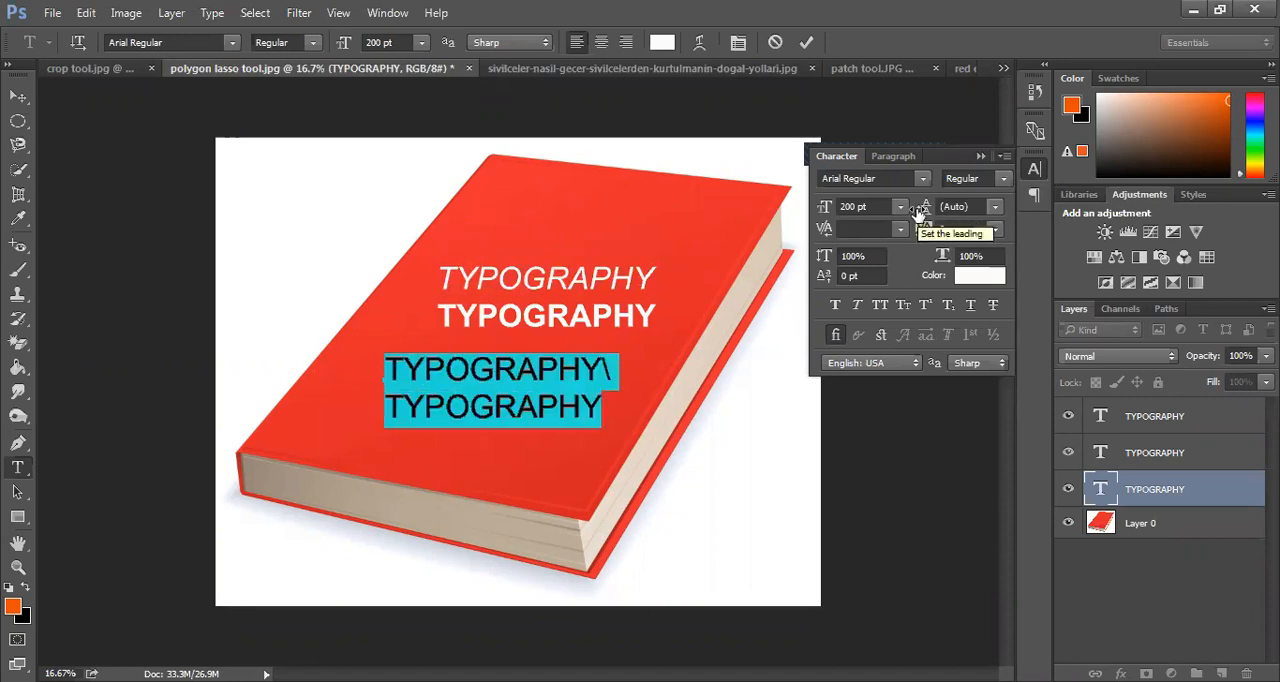
drag(918, 212, 1136, 228)
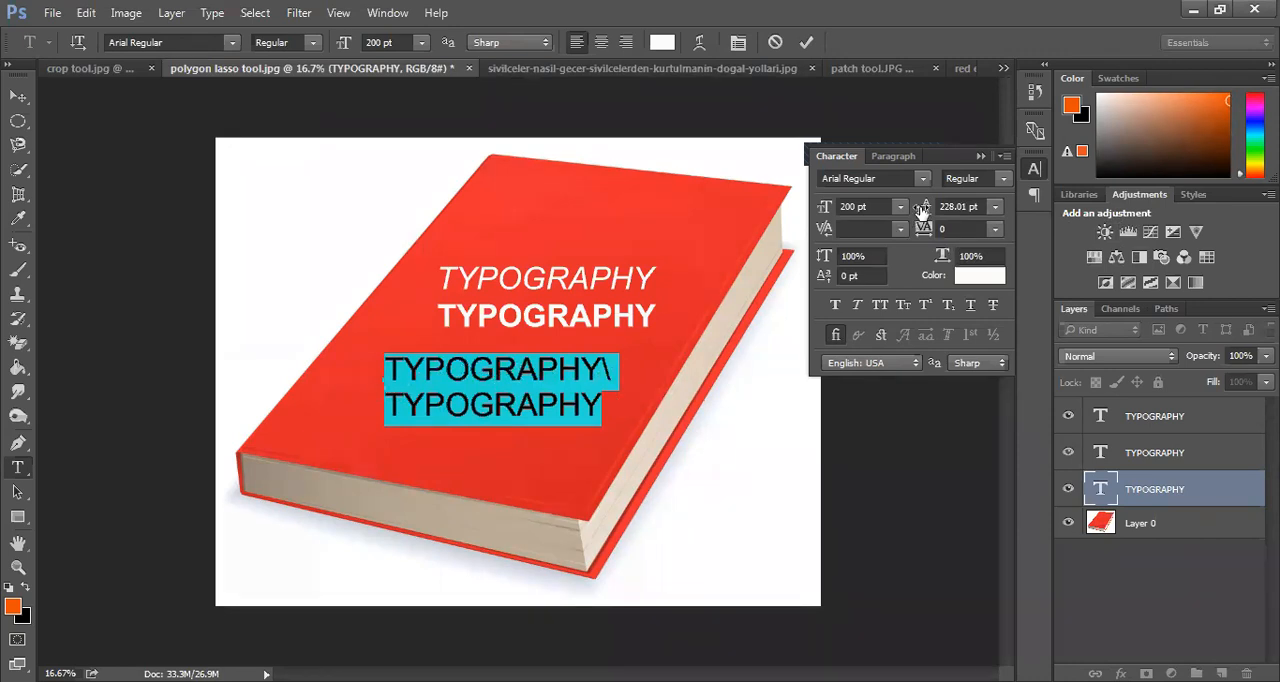
drag(922, 210, 1000, 215)
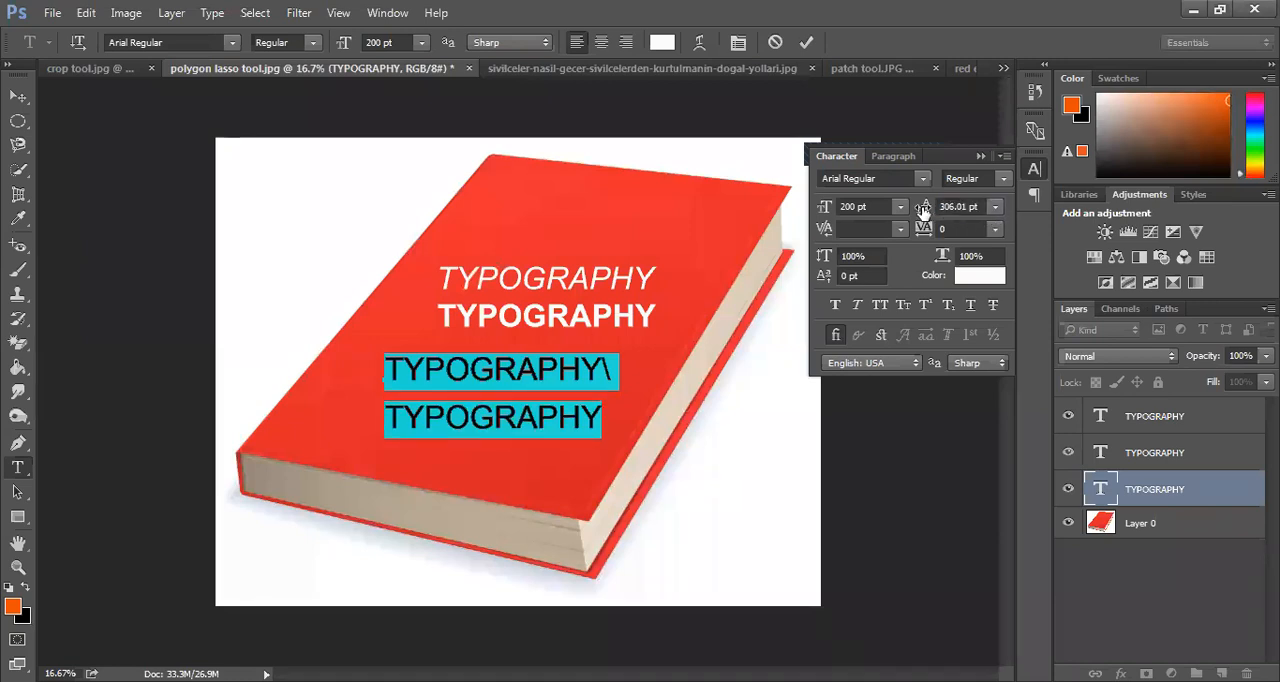
drag(922, 210, 803, 218)
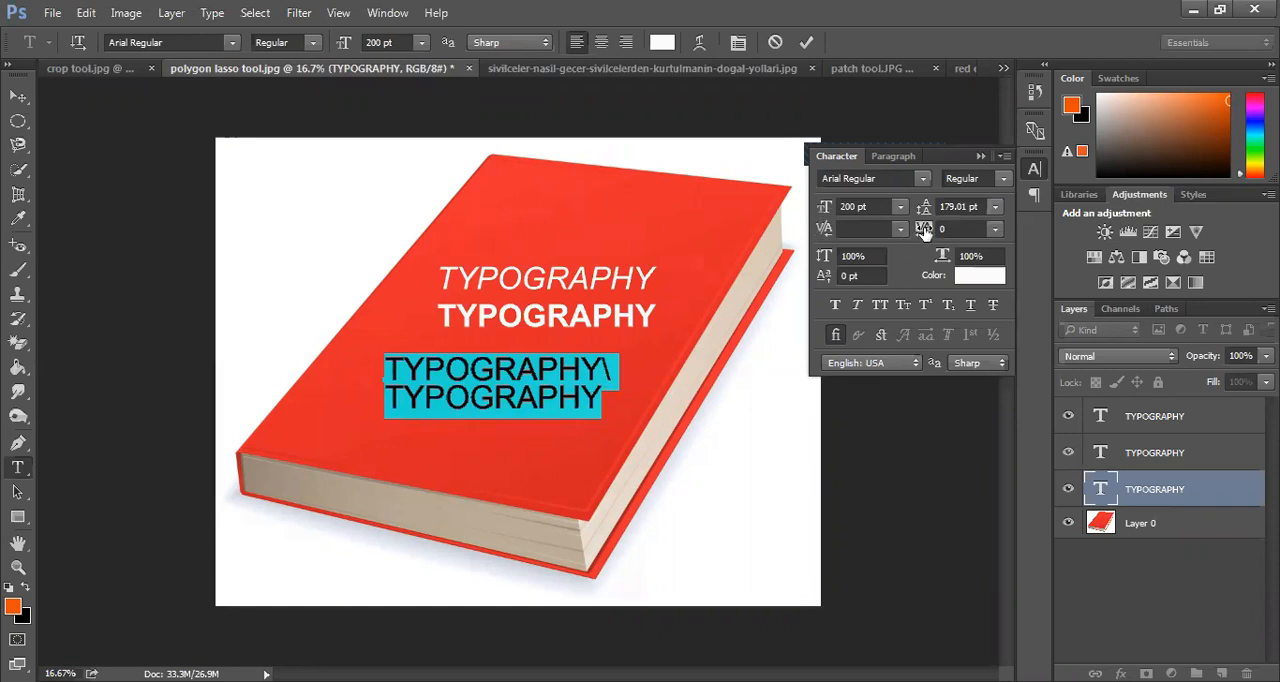
Set the two-line text's tracking to 120 and commit it with the near-white fcfbfa colour
mouse_move(924, 229)
mouse_down()
mouse_move(943, 229)
mouse_move(895, 228)
mouse_move(927, 223)
mouse_up()
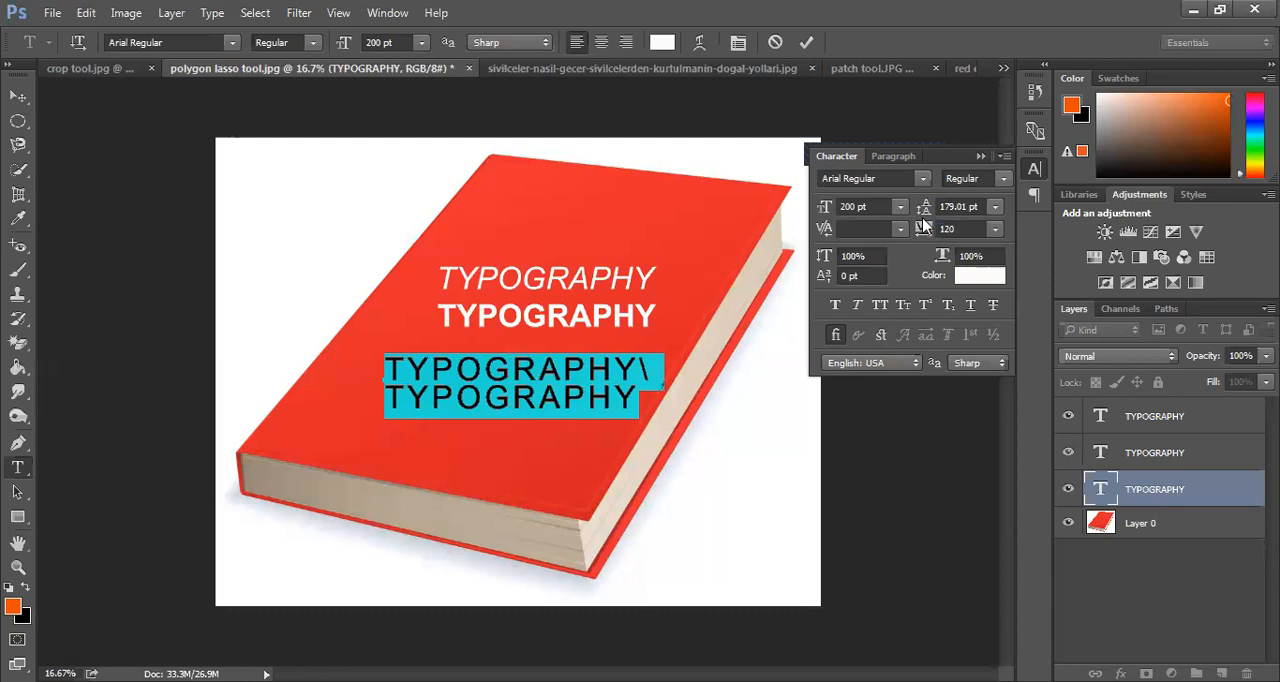
click(997, 285)
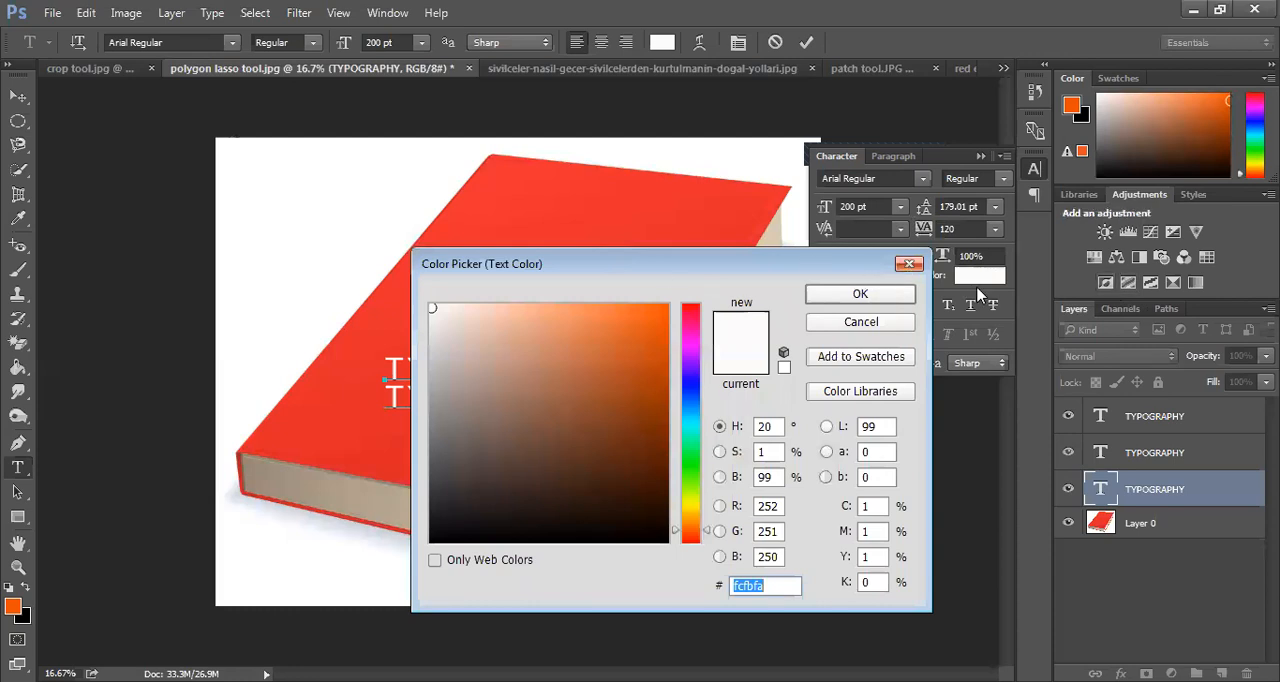
key(Return)
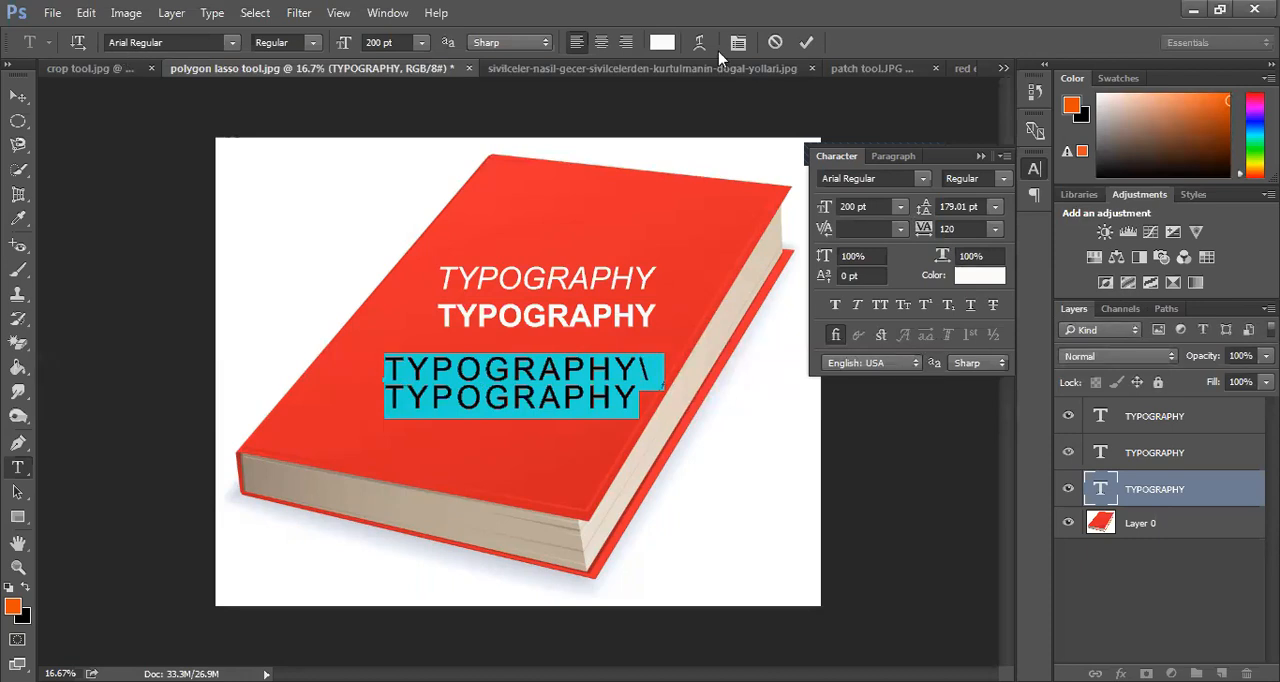
click(27, 96)
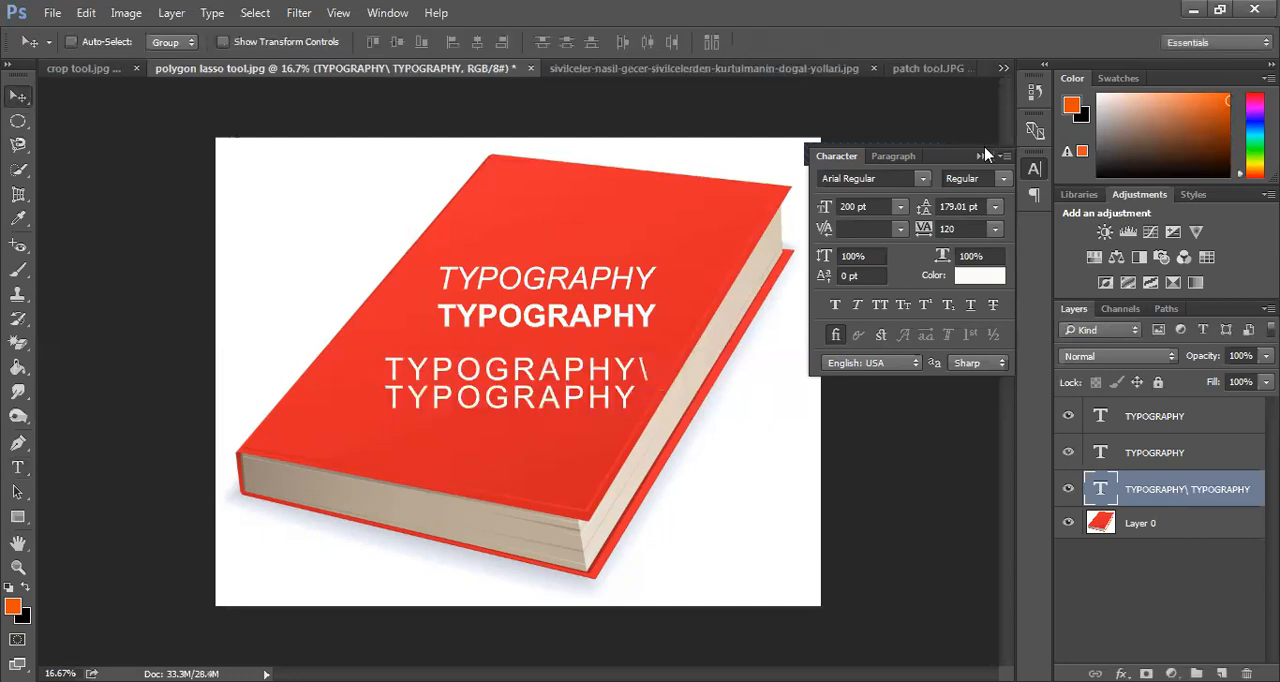
Hide the Character settings and delete all the TYPOGRAPHY text layers, keeping only the book image layer
click(632, 353)
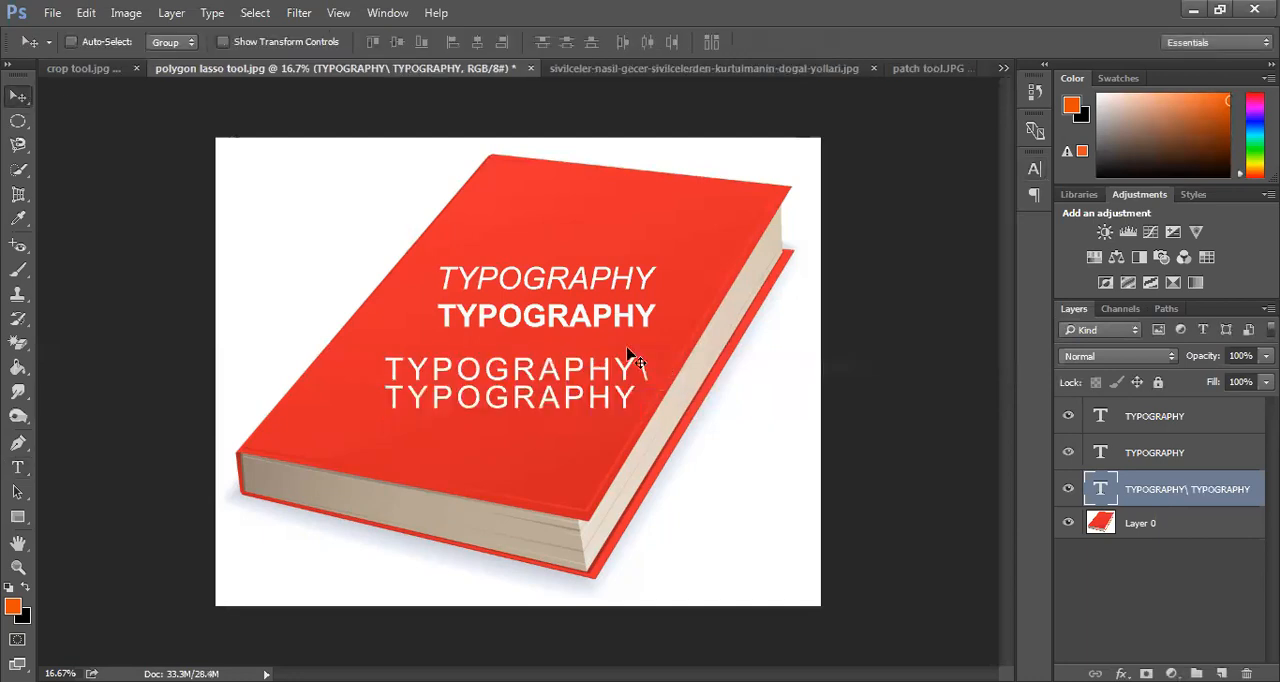
key(Delete)
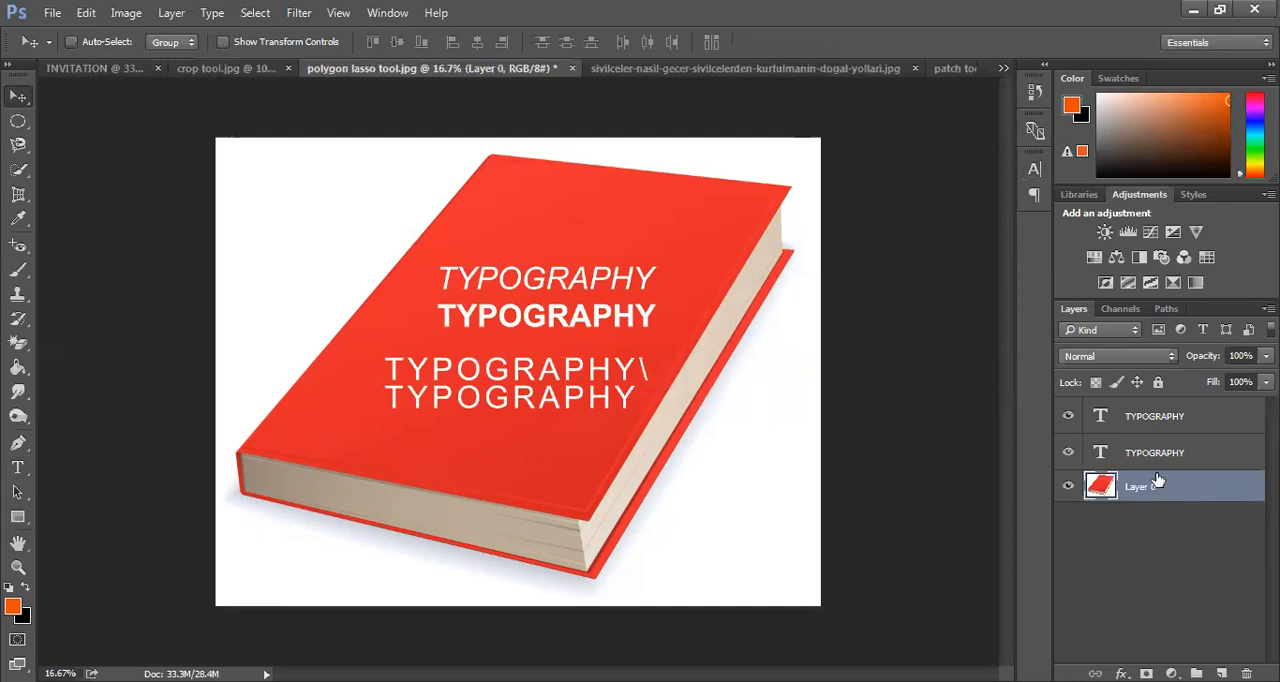
click(1169, 452)
key(Delete)
click(1152, 418)
key(Delete)
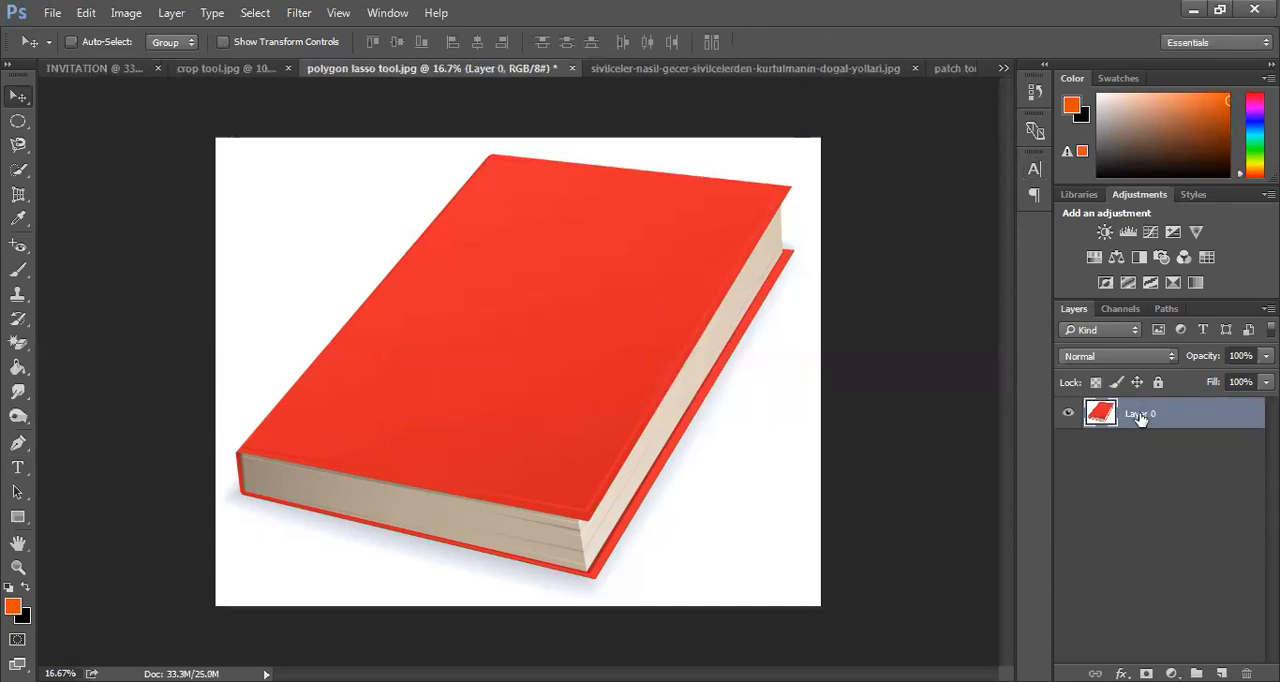
Draw an orange rectangle about 1051 by 846 px on the book cover and move it to about X 1463, Y 768 px
click(22, 514)
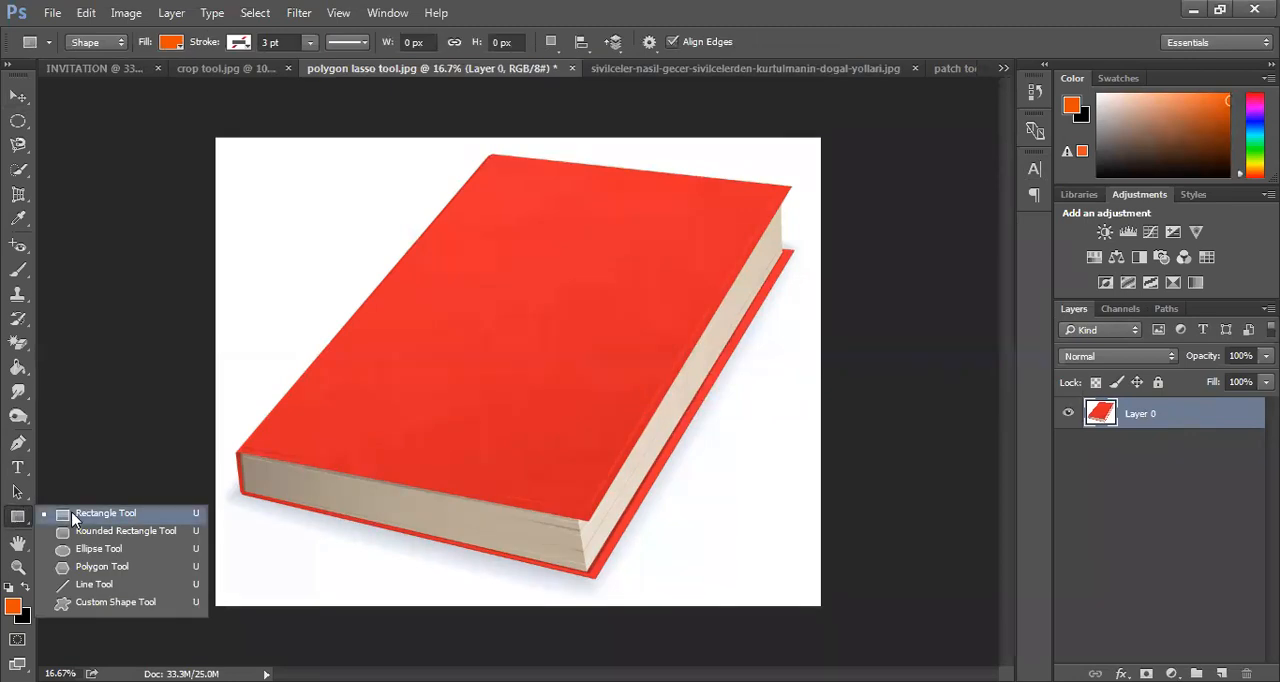
click(357, 278)
drag(415, 278, 583, 404)
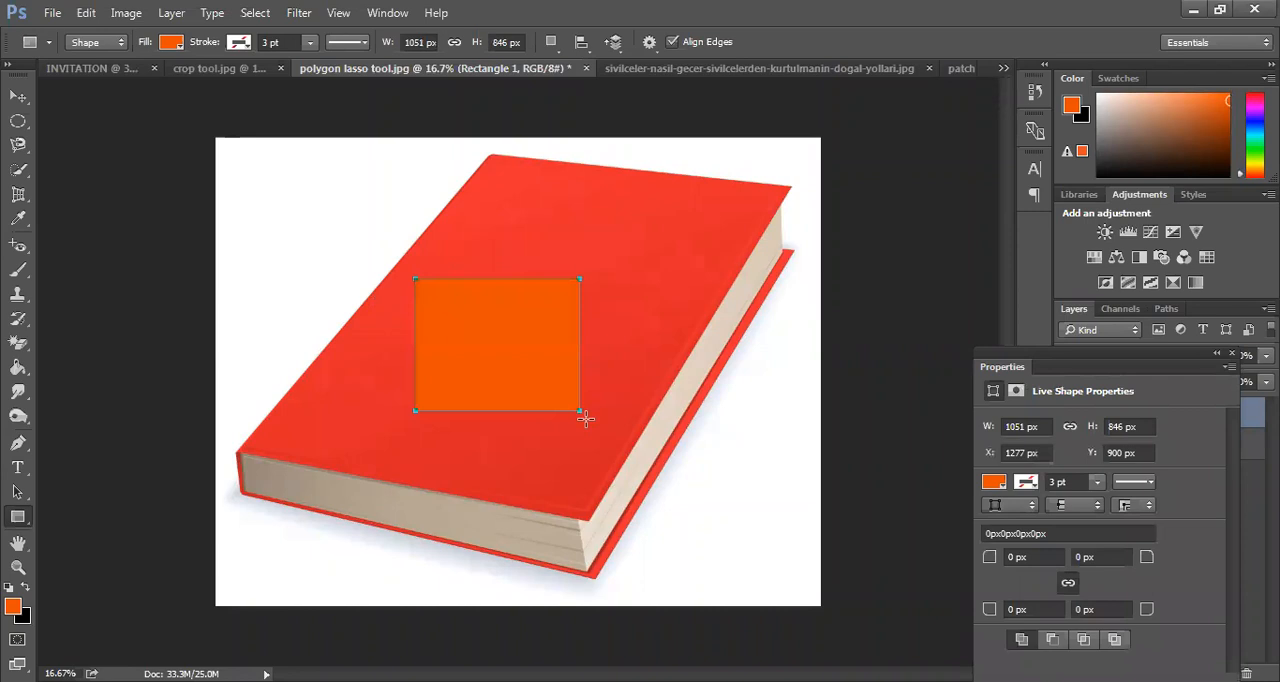
click(17, 96)
drag(486, 351, 515, 328)
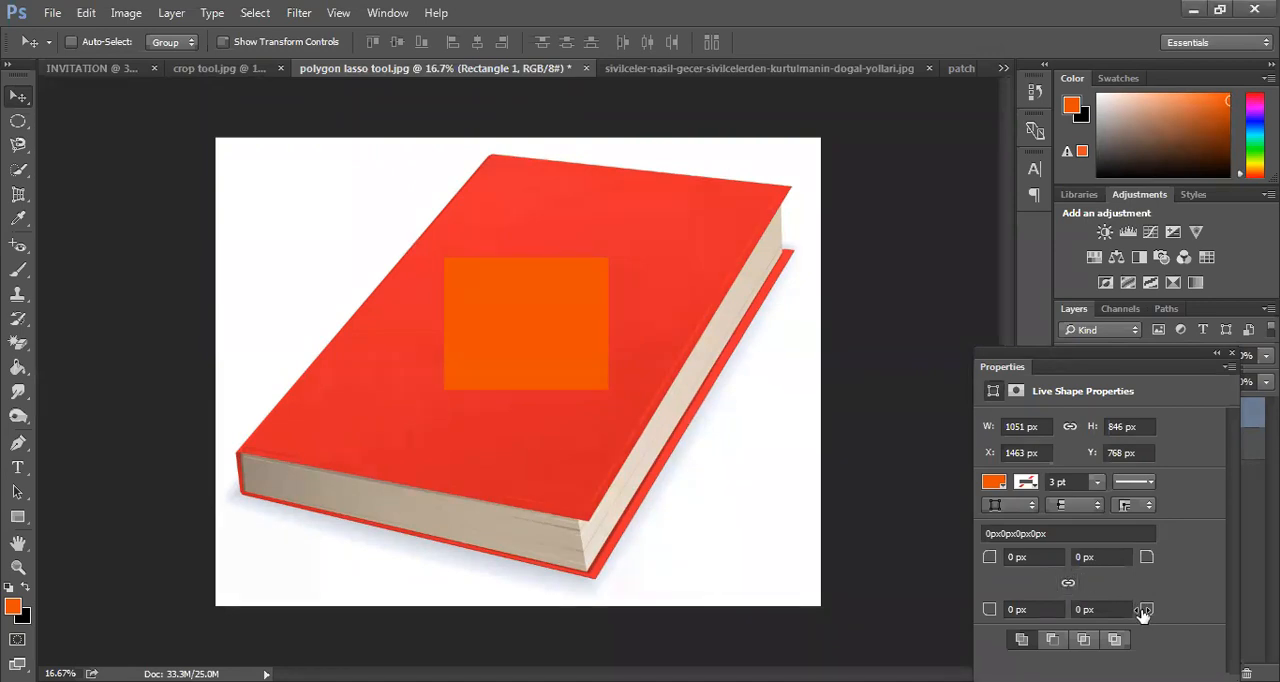
Round all four linked corners of the orange rectangle to 423 px and return their radii to 0 px
click(1098, 609)
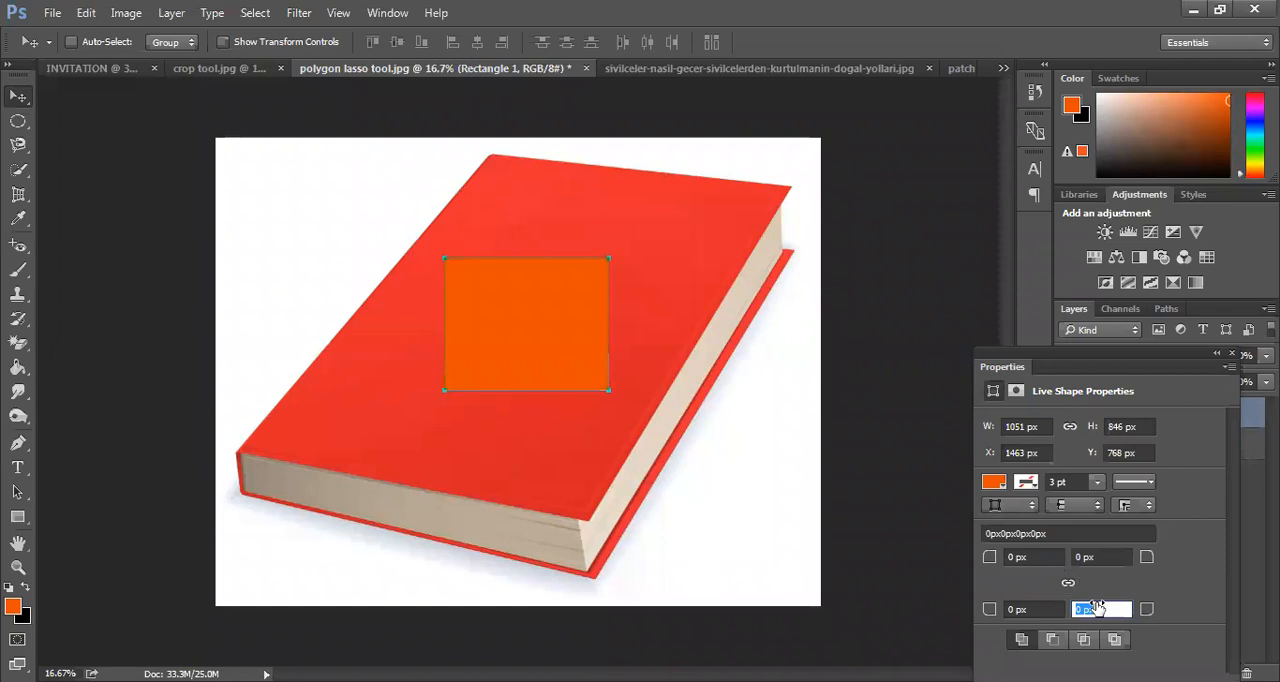
click(1145, 610)
mouse_move(1145, 613)
mouse_down()
mouse_move(1200, 617)
mouse_move(1143, 612)
mouse_up()
click(1143, 609)
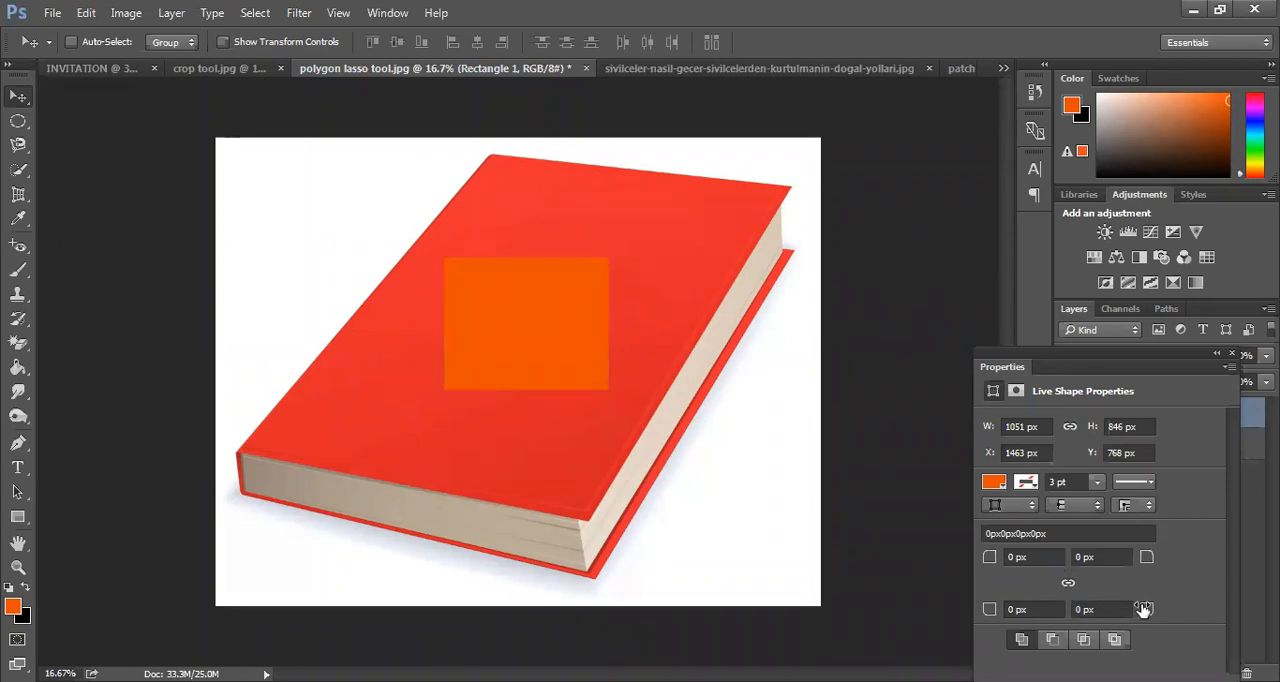
drag(1143, 609, 1009, 617)
drag(1146, 612, 1279, 612)
drag(1143, 612, 1279, 612)
drag(1149, 612, 1279, 612)
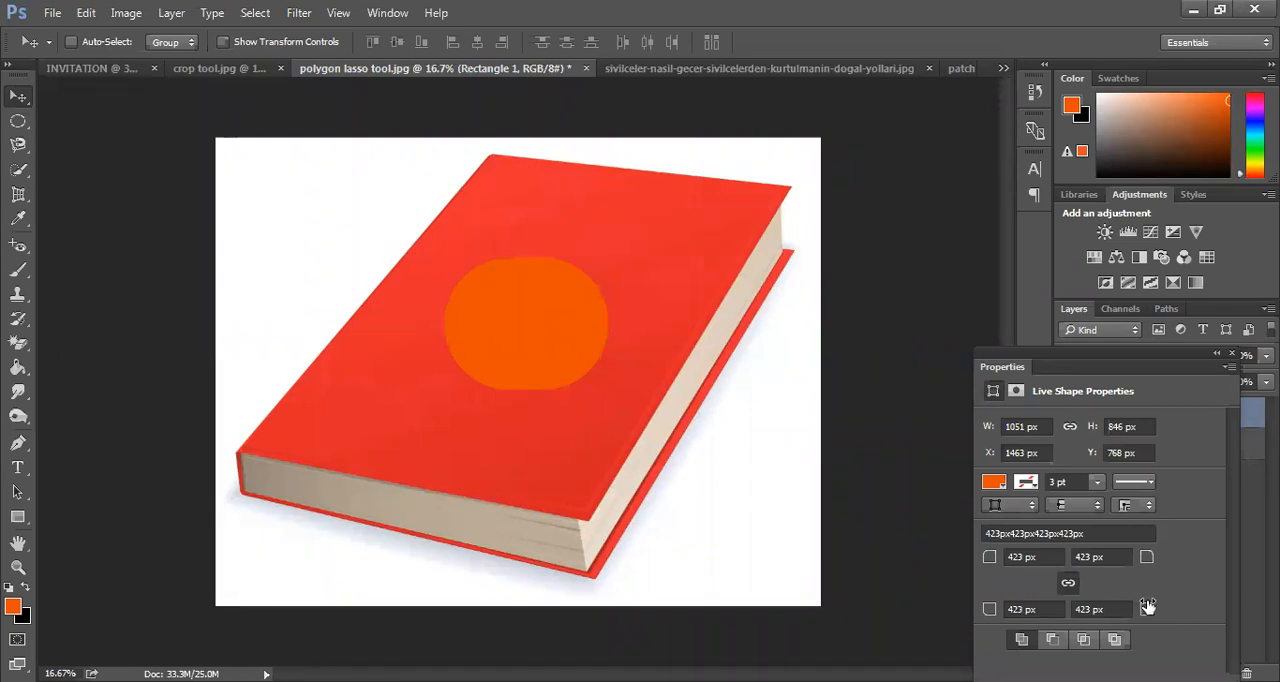
drag(1147, 612, 473, 555)
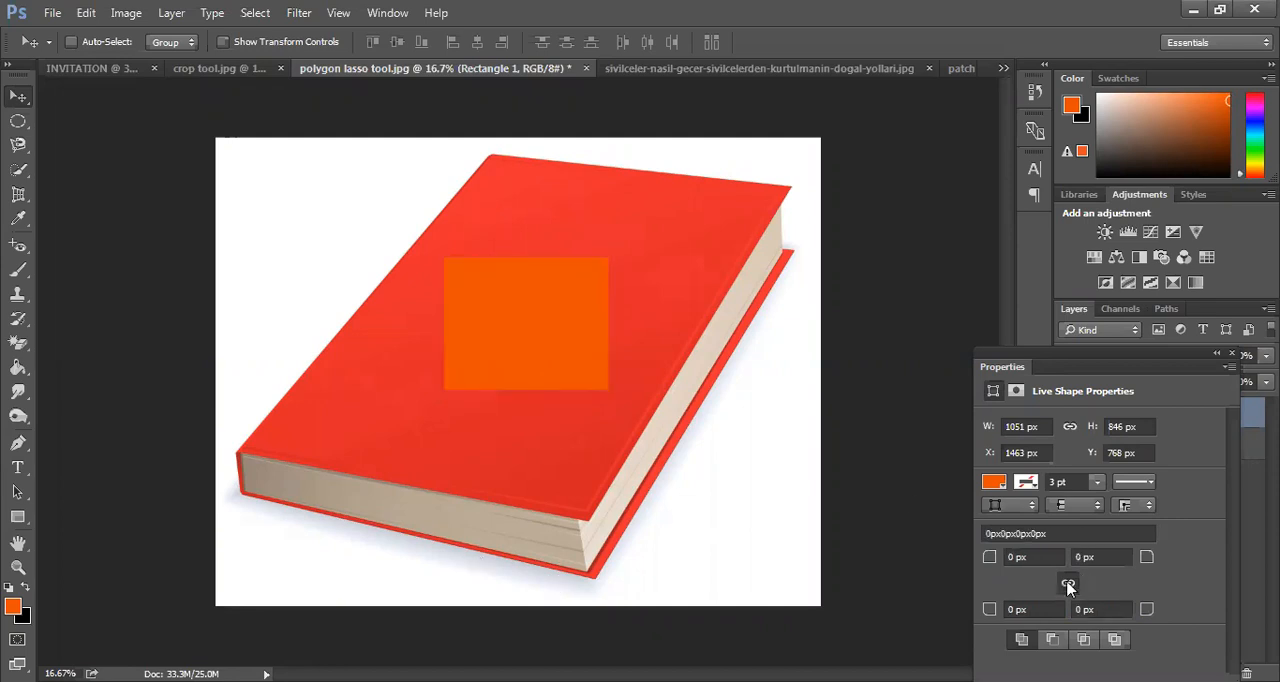
Give the orange rectangle a white stroke and set the stroke width to 118.34 pt
click(1027, 486)
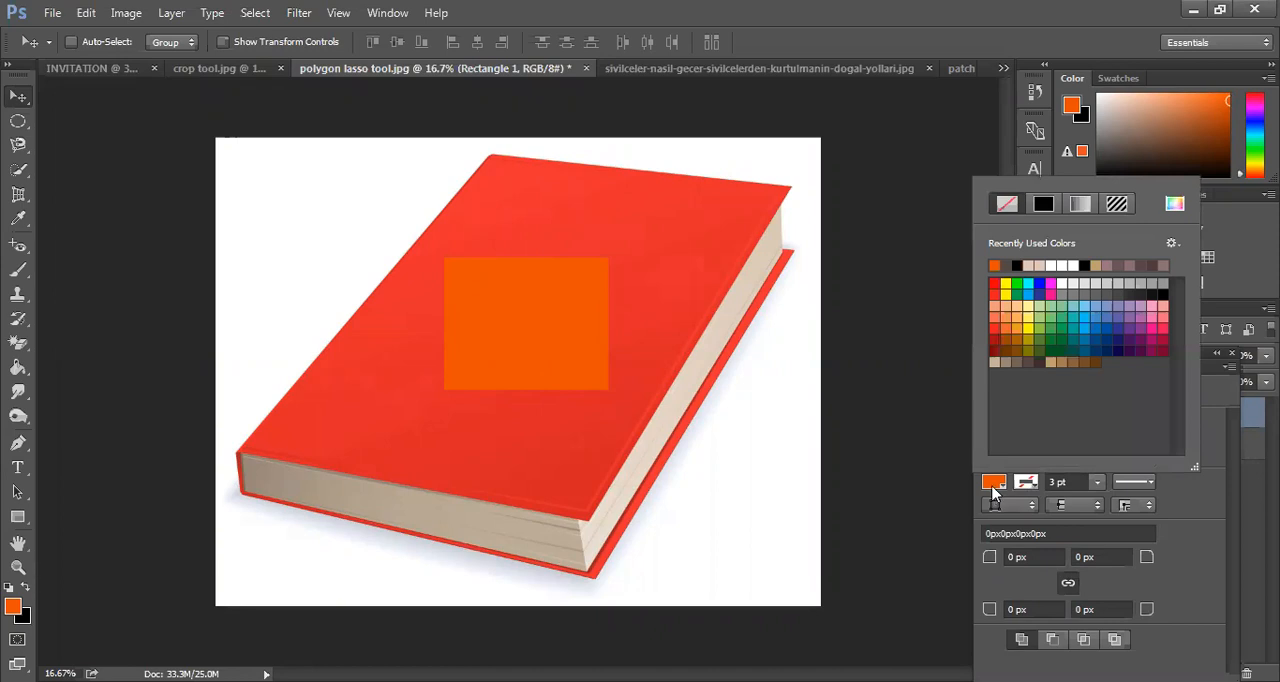
click(1062, 284)
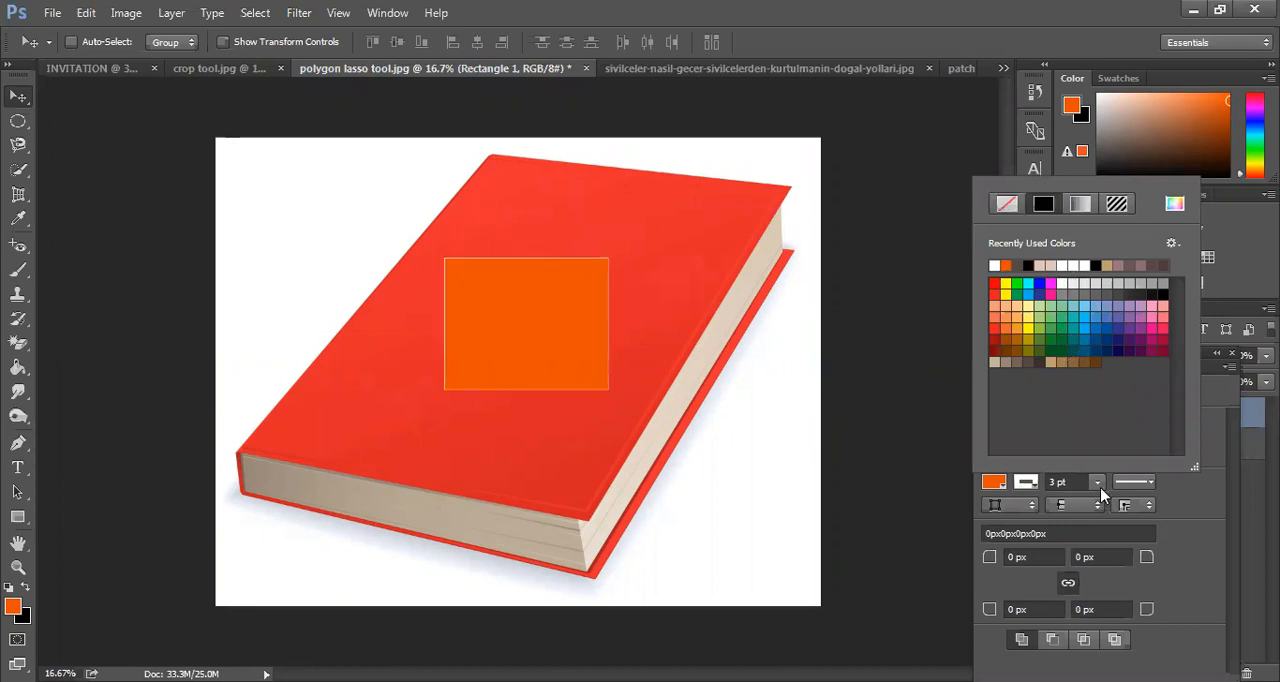
drag(1101, 488, 1125, 511)
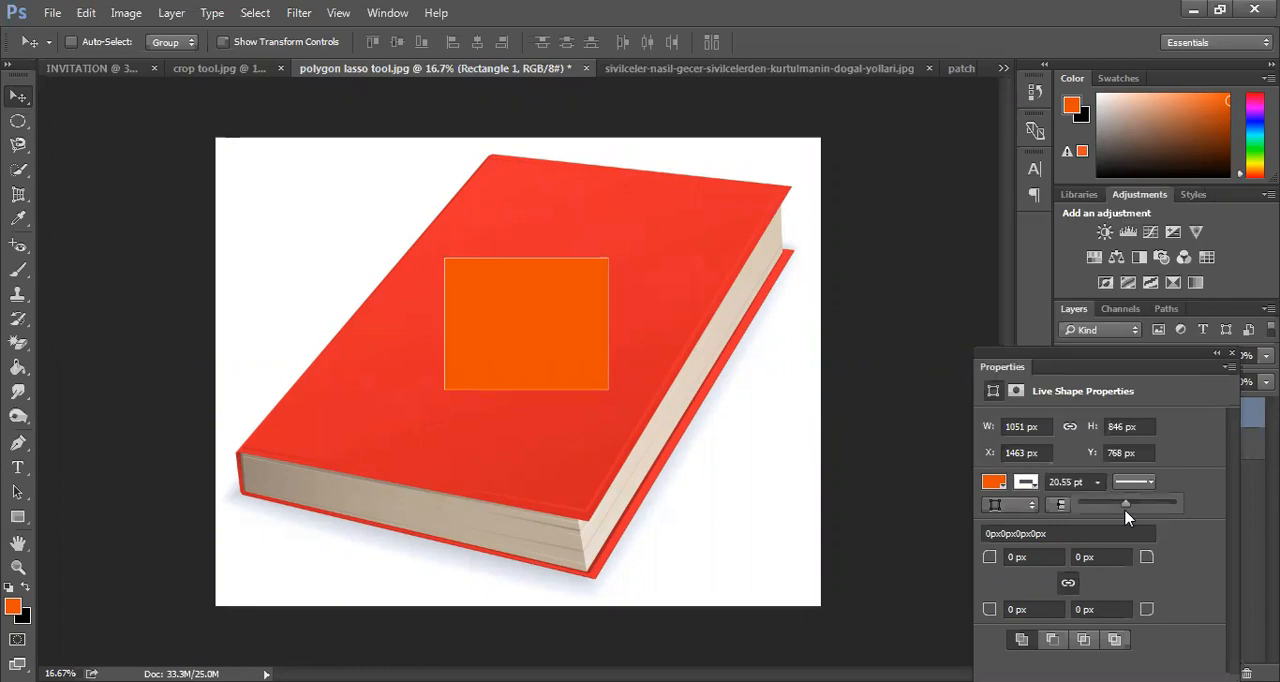
drag(1135, 507, 1160, 508)
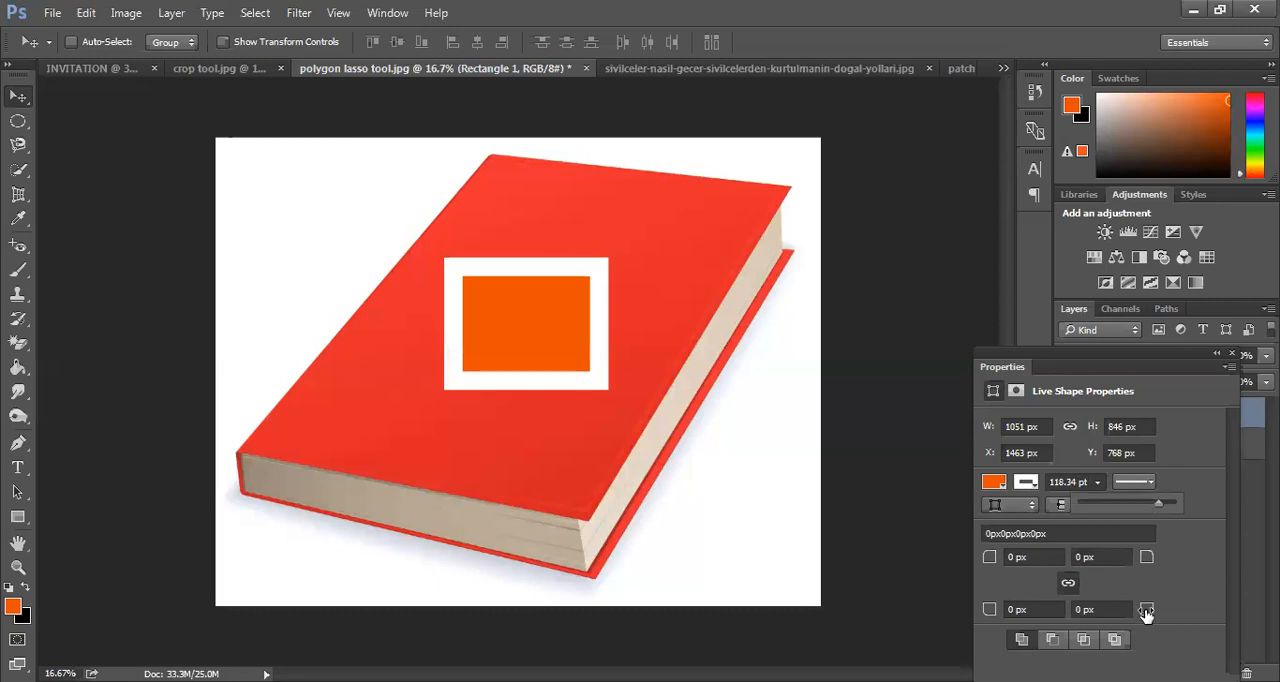
Round all four linked corners of the white-stroked orange rectangle to 217 px
click(1100, 609)
text(200)
key(Return)
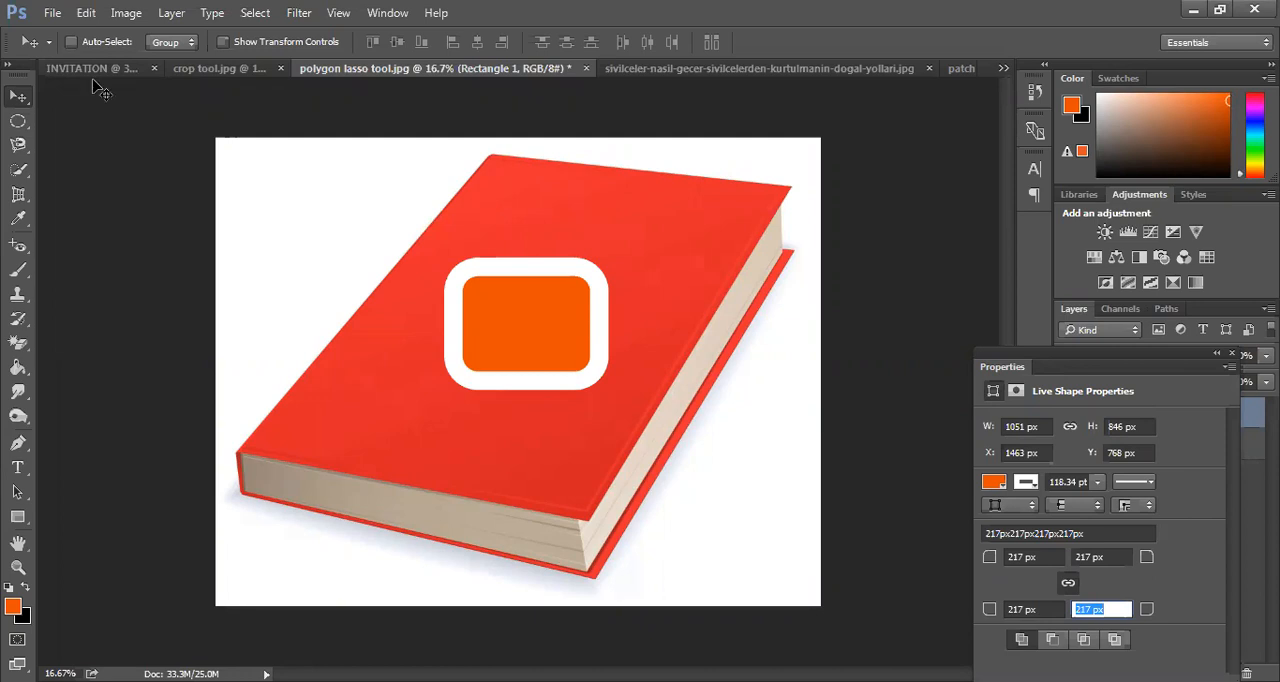
Draw a tall rounded rectangle about 1057 by 1506 px with a 10 px radius beside the first rectangle
click(18, 520)
drag(268, 207, 374, 365)
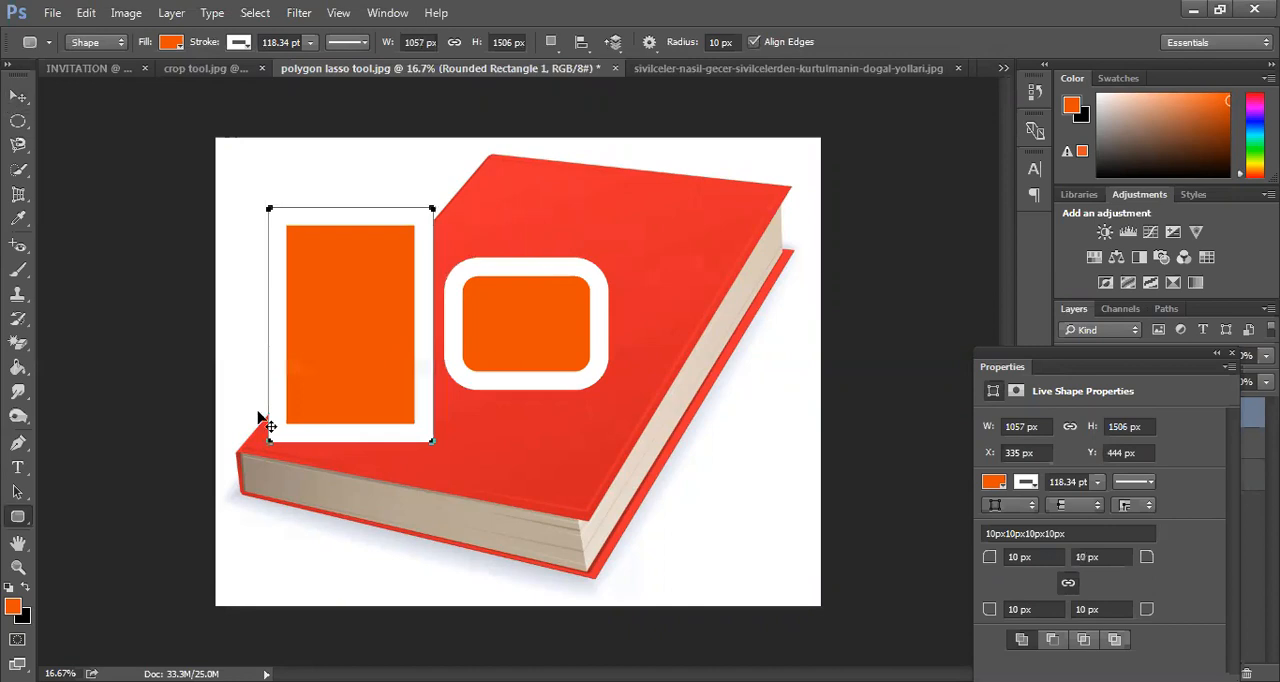
key(v)
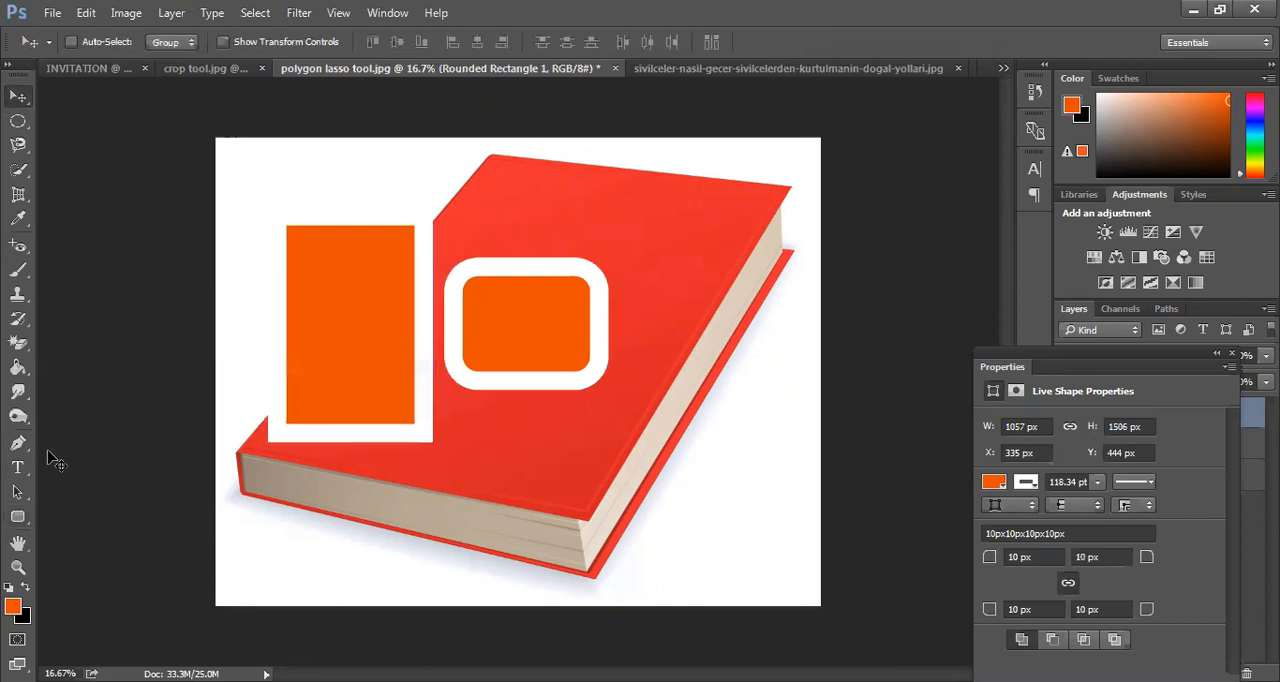
Draw a circle about 864 px in diameter with the Ellipse tool over the upper-right corner of the book
right_click(25, 520)
click(113, 555)
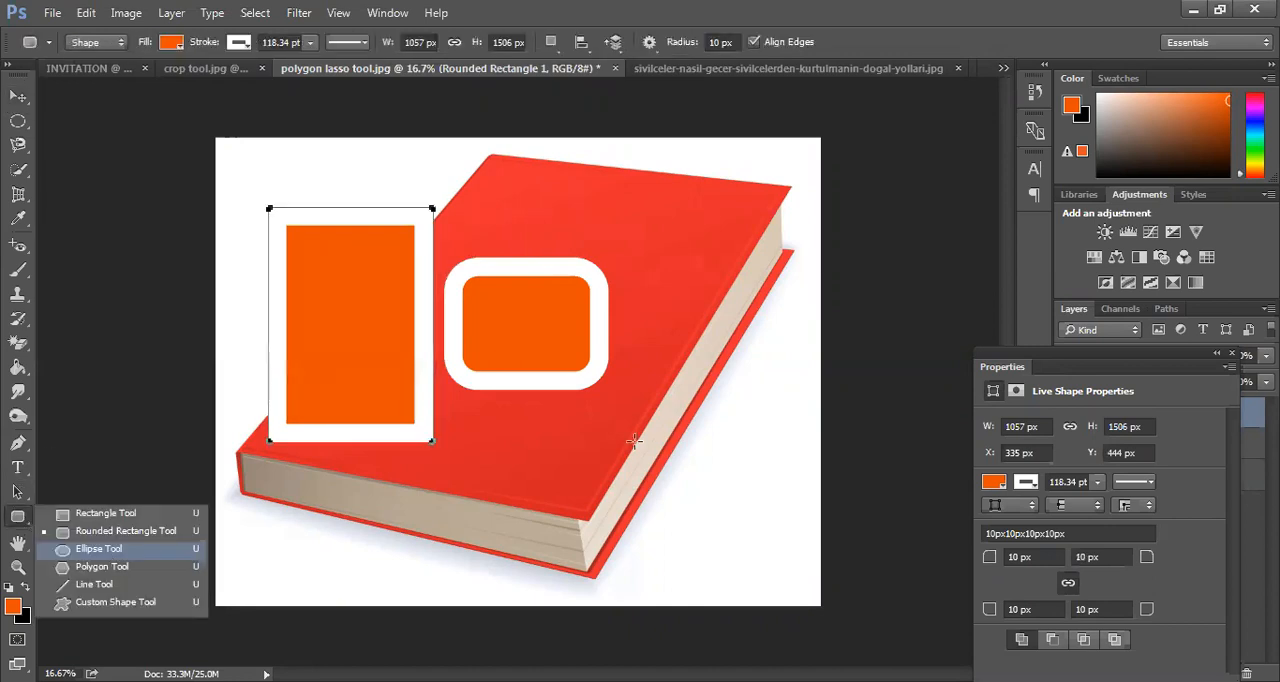
drag(694, 256, 775, 349)
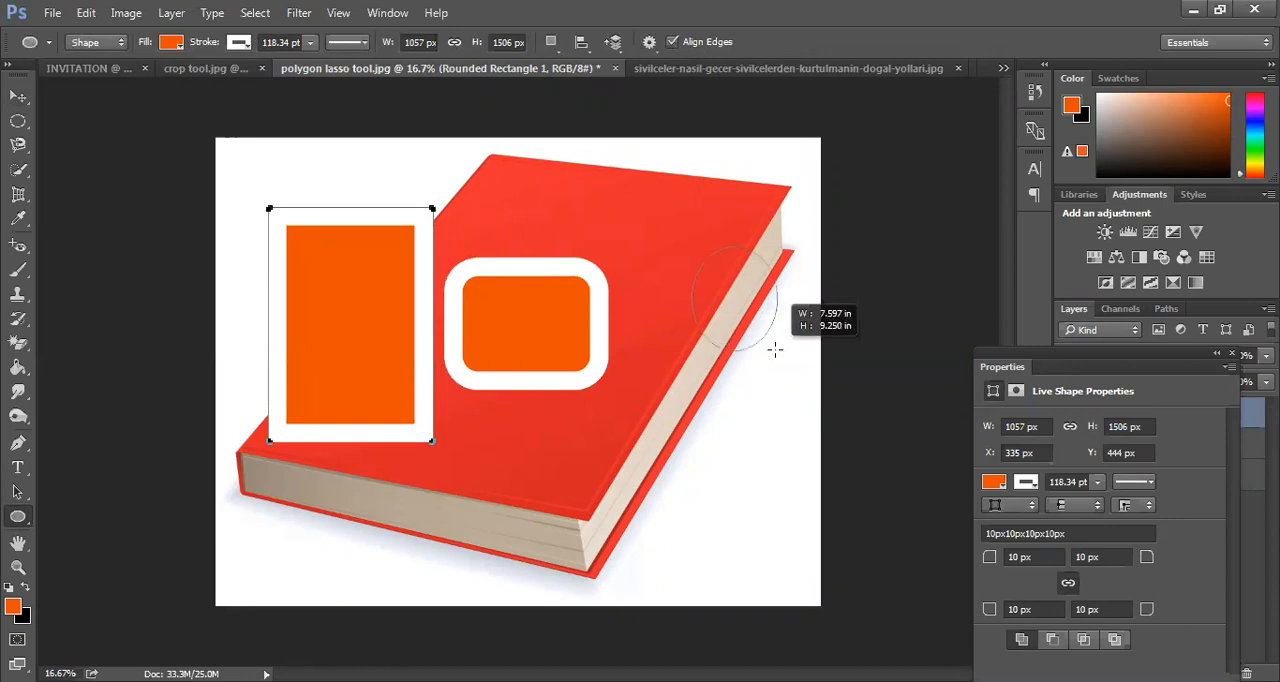
drag(775, 349, 733, 337)
key(shift)
key(alt)
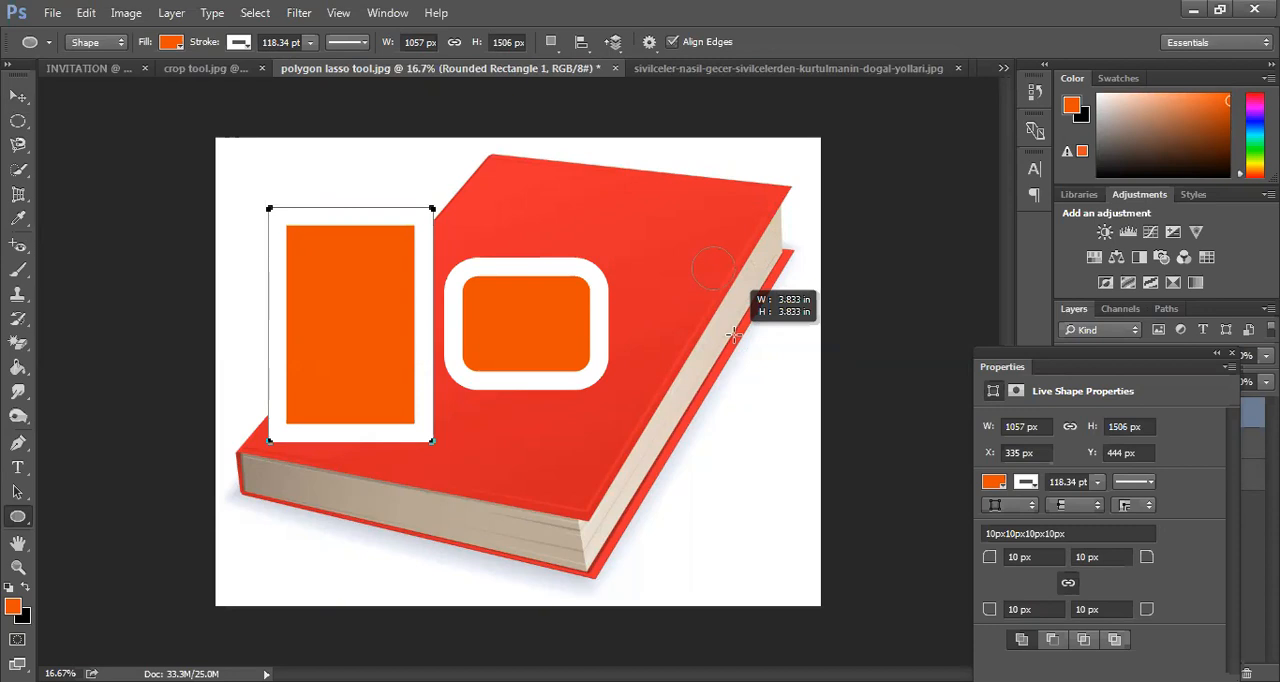
drag(733, 337, 757, 471)
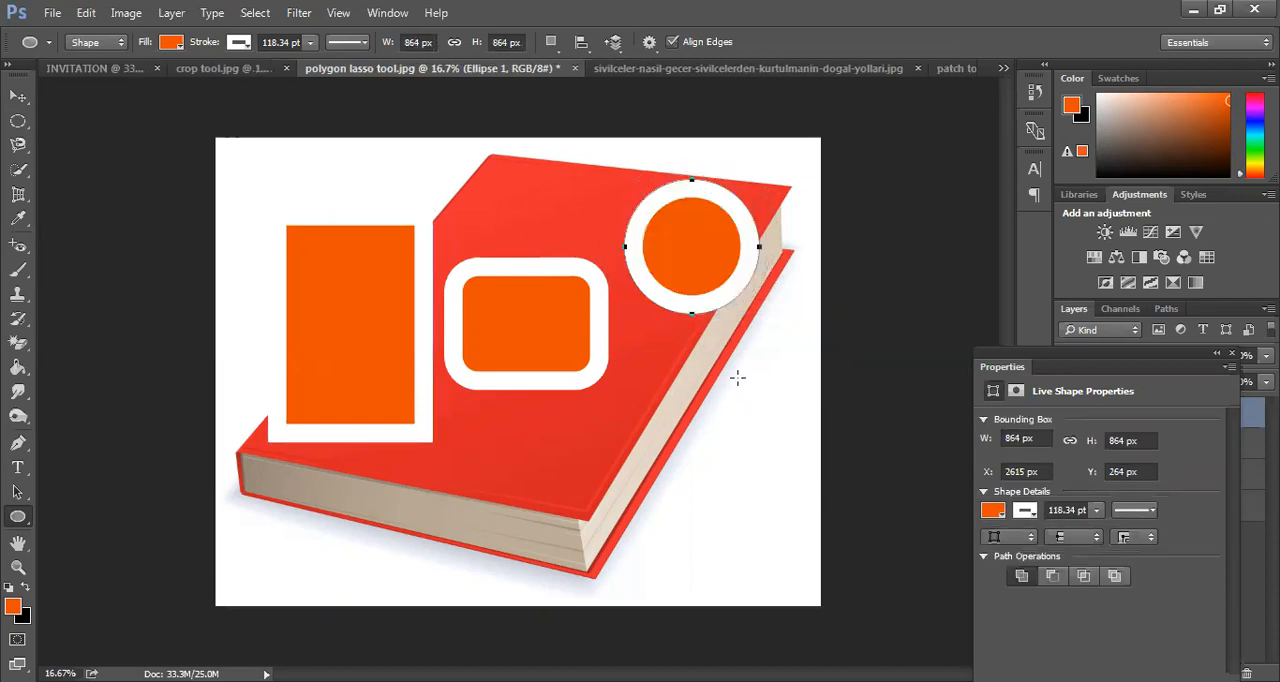
Draw a five-sided polygon about 387 by 389 px and move it below the small rounded rectangle on the cover
right_click(20, 530)
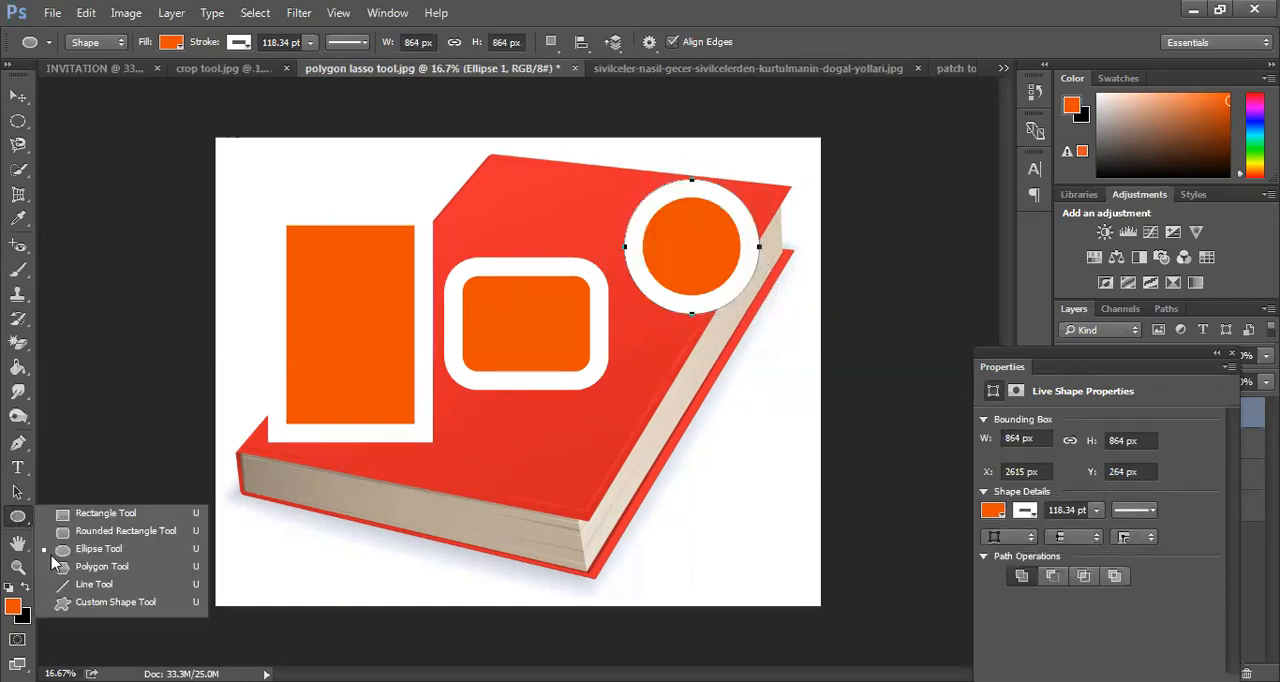
click(100, 572)
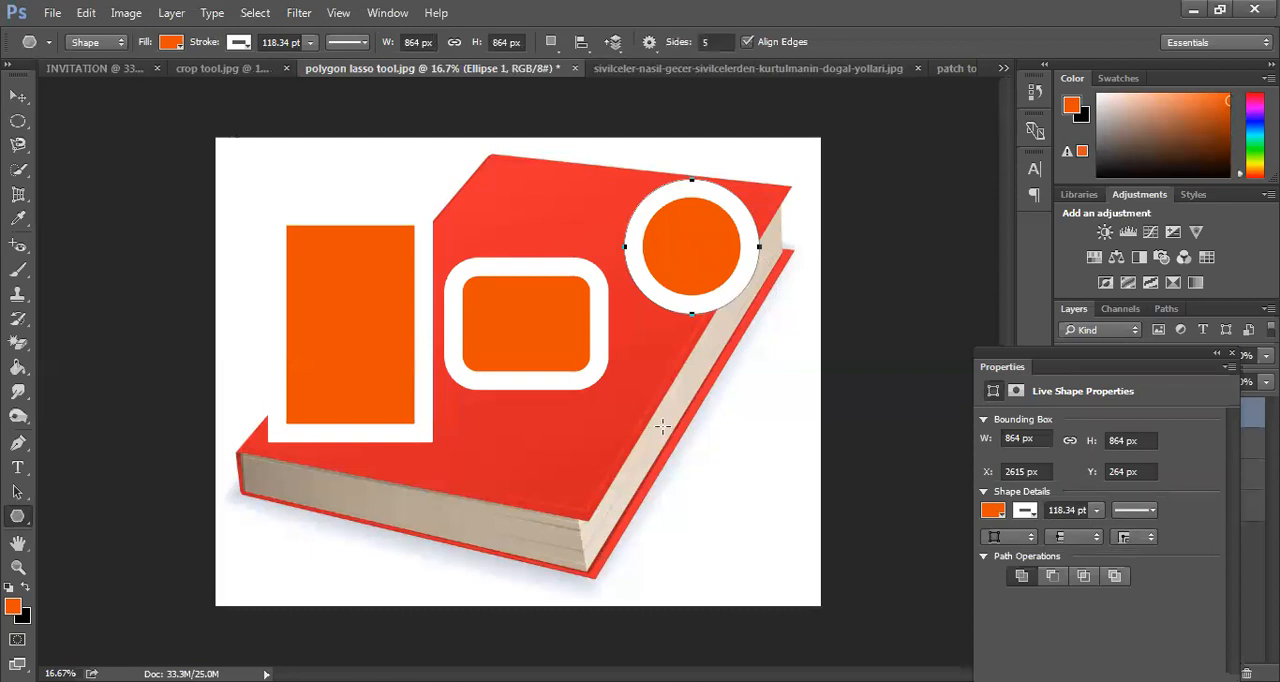
drag(636, 406, 652, 376)
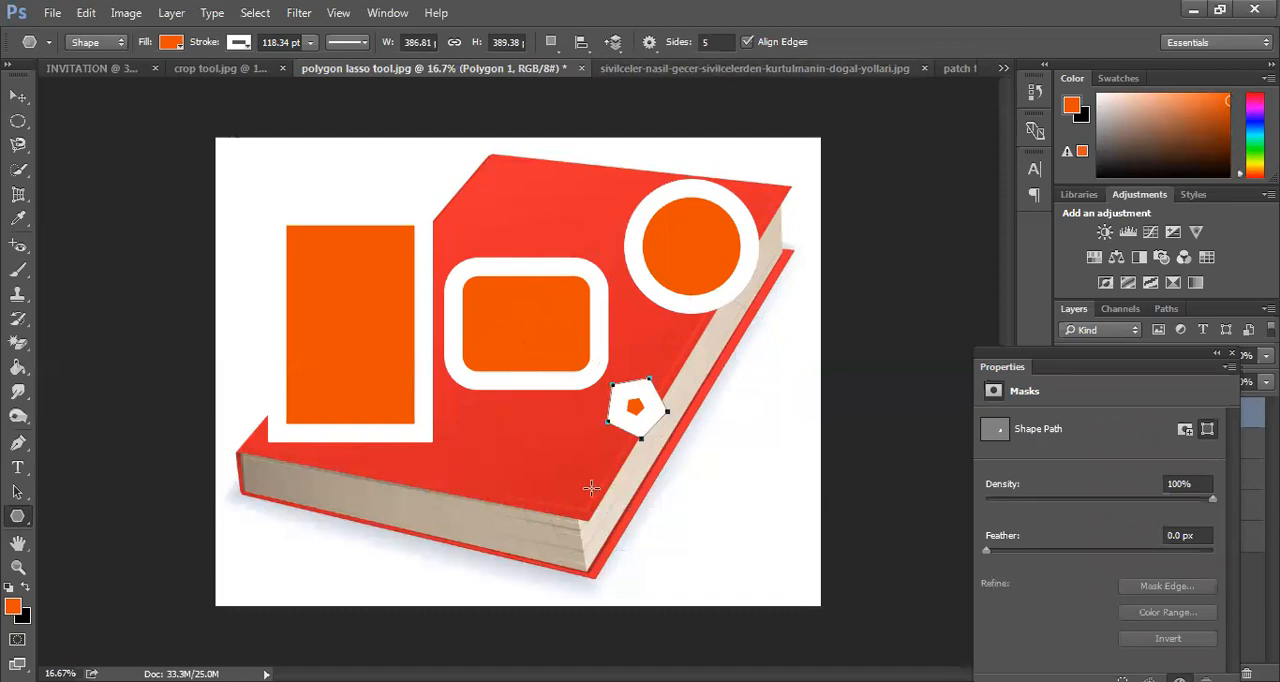
click(718, 43)
key(BackSpace)
click(18, 95)
click(659, 280)
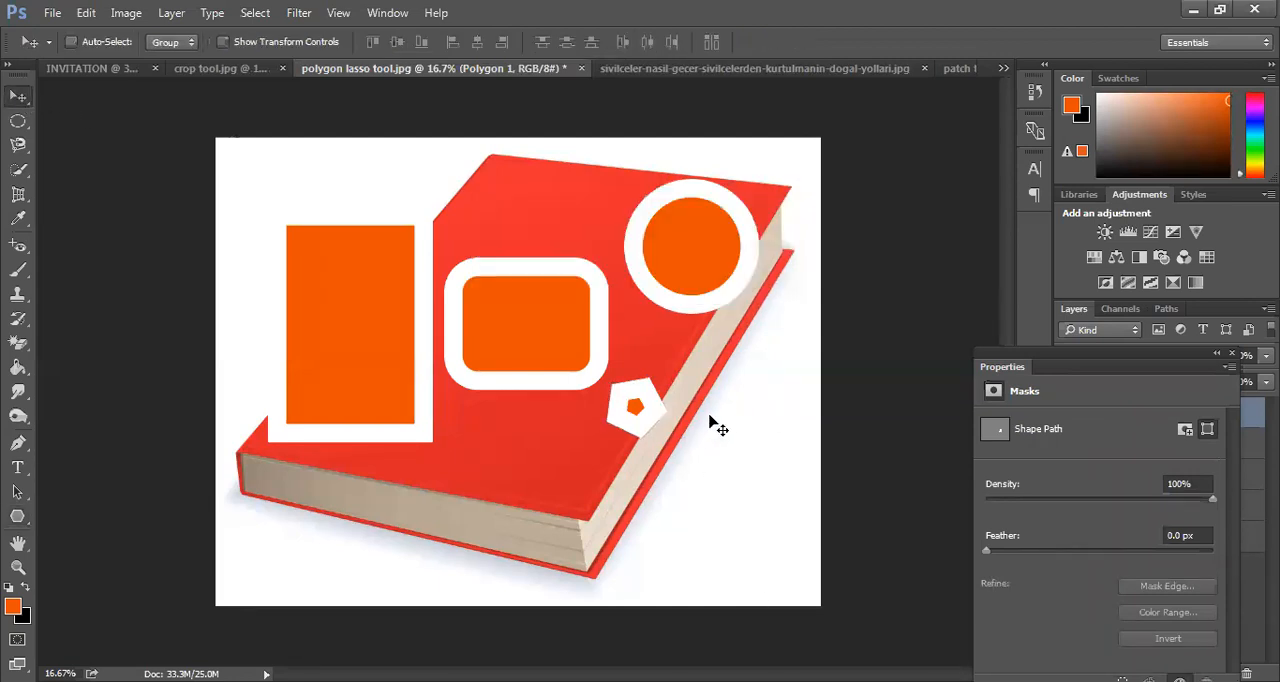
drag(648, 430, 481, 468)
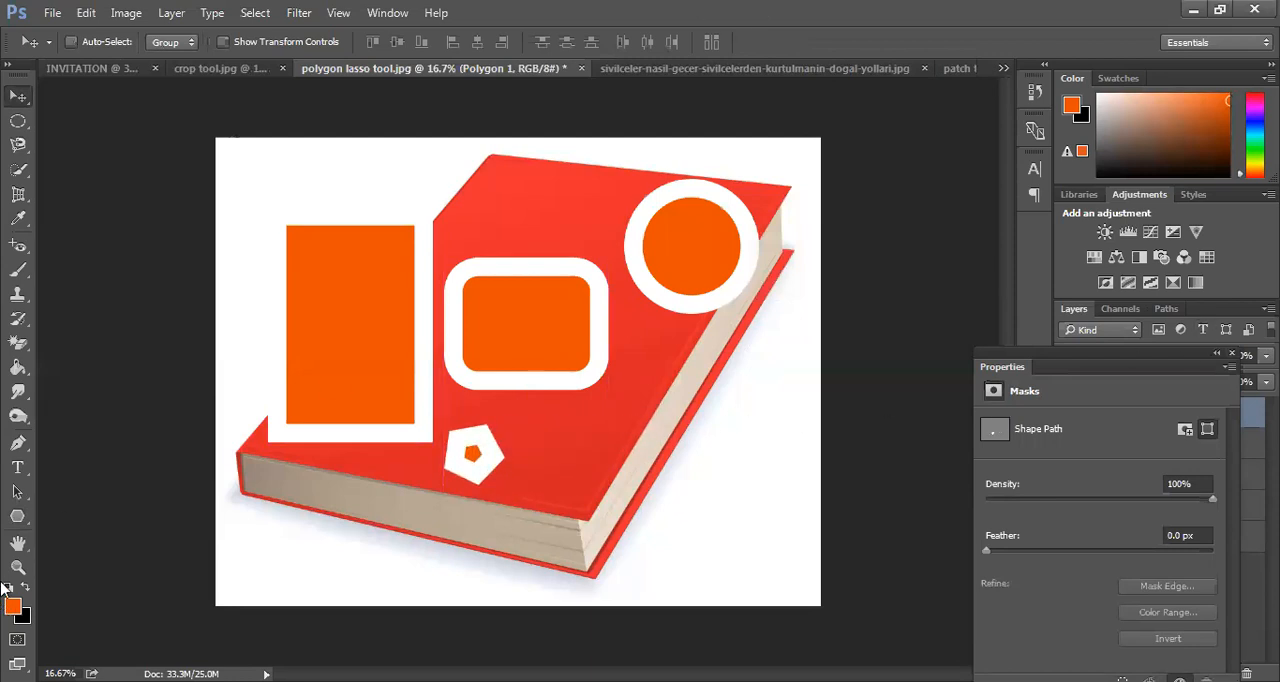
Set the Polygon tool to 8 sides and draw an octagon about 1917 px wide over the book's right half
click(17, 516)
click(715, 43)
key(BackSpace)
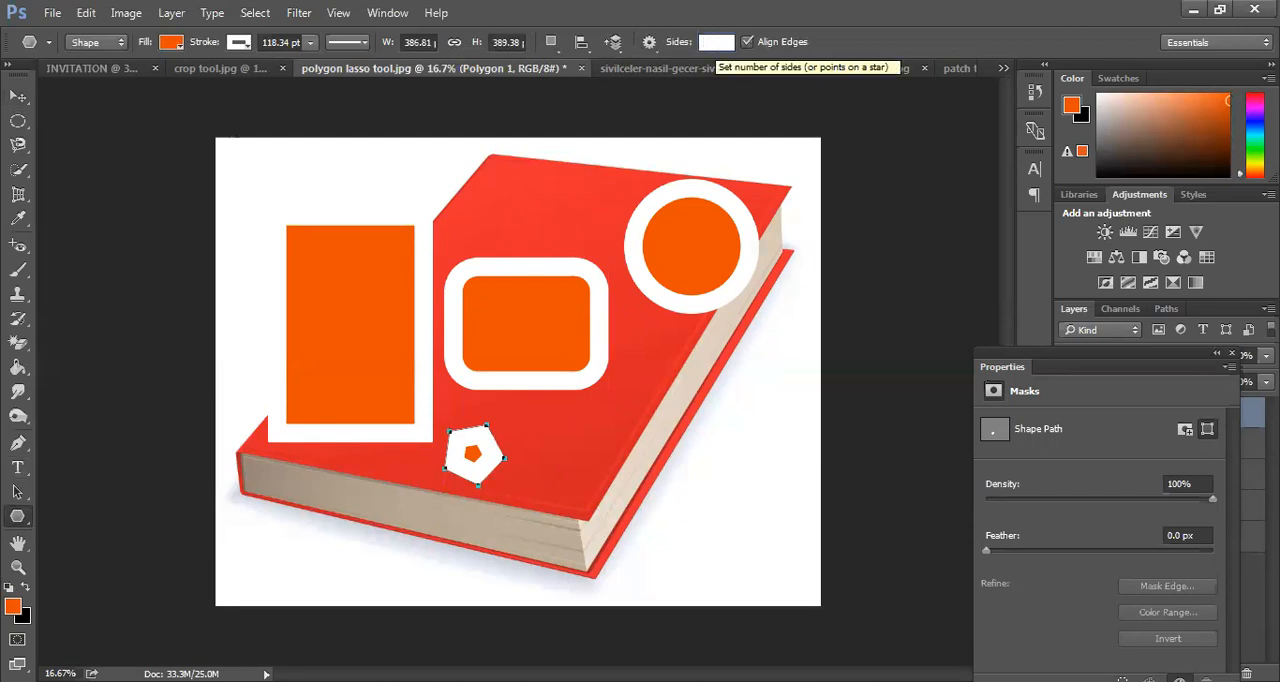
text(87)
key(BackSpace)
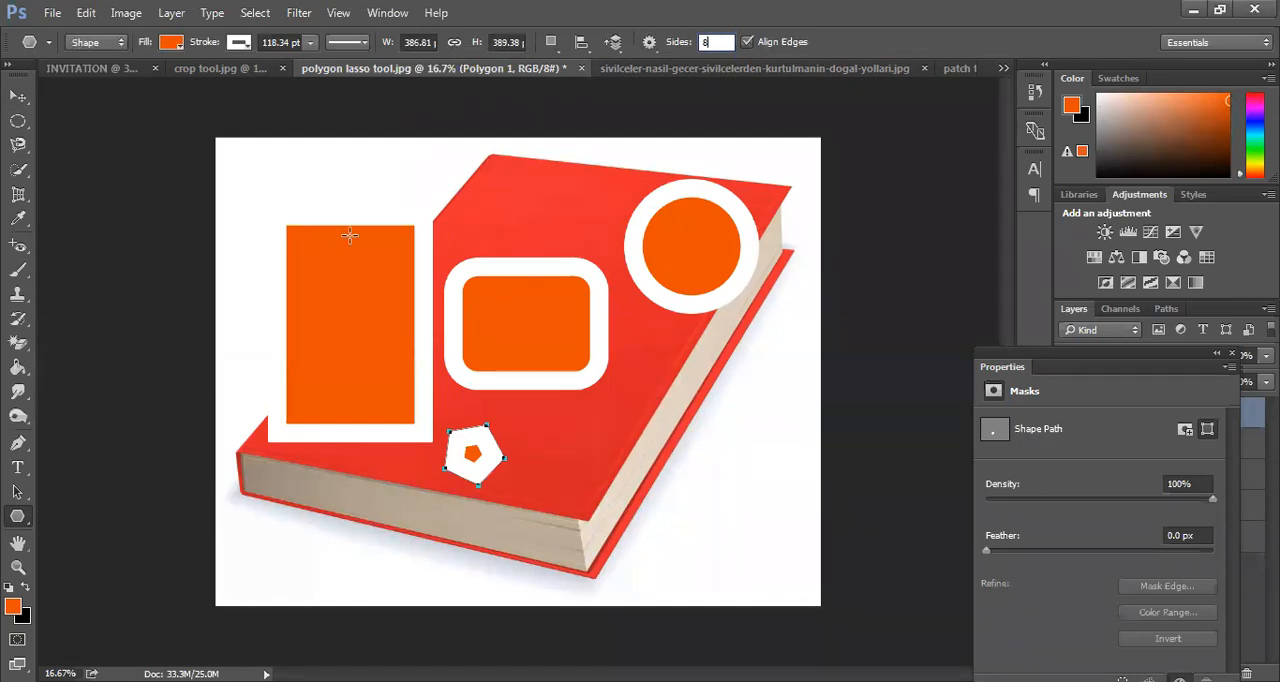
key(Return)
drag(638, 340, 732, 432)
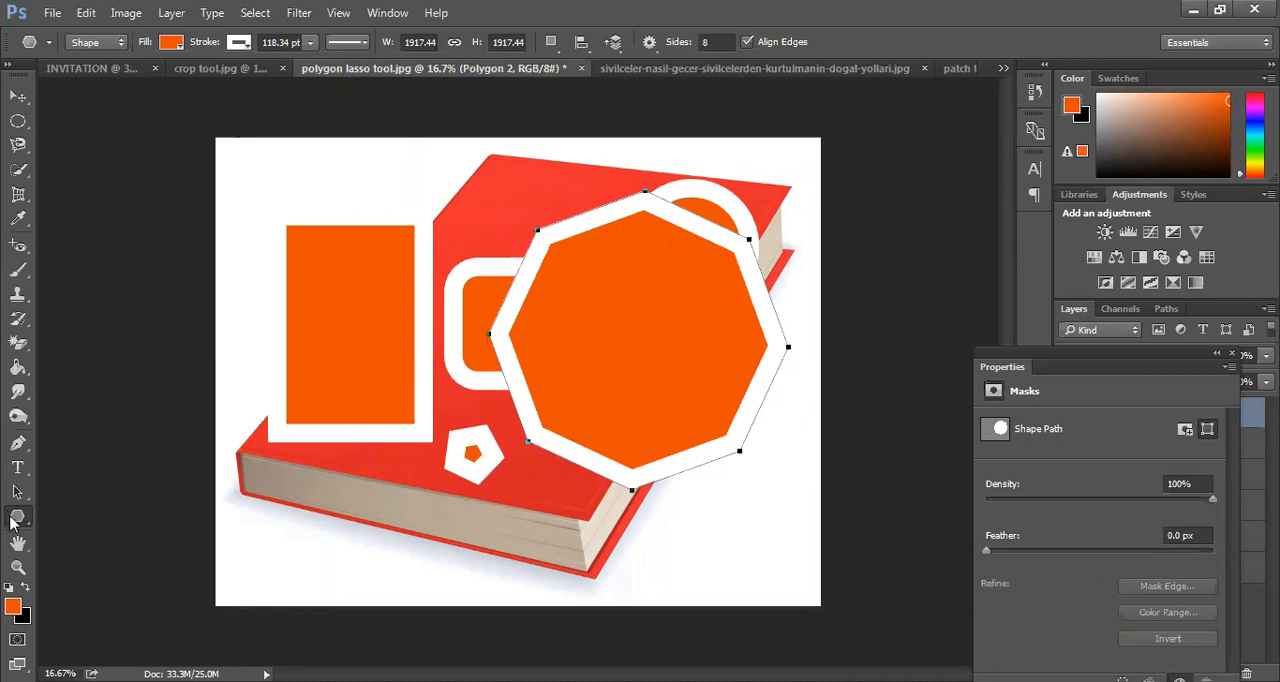
Draw a 1 px line about 2177 by 259 px along the book's page edge and set its fill to none
click(13, 520)
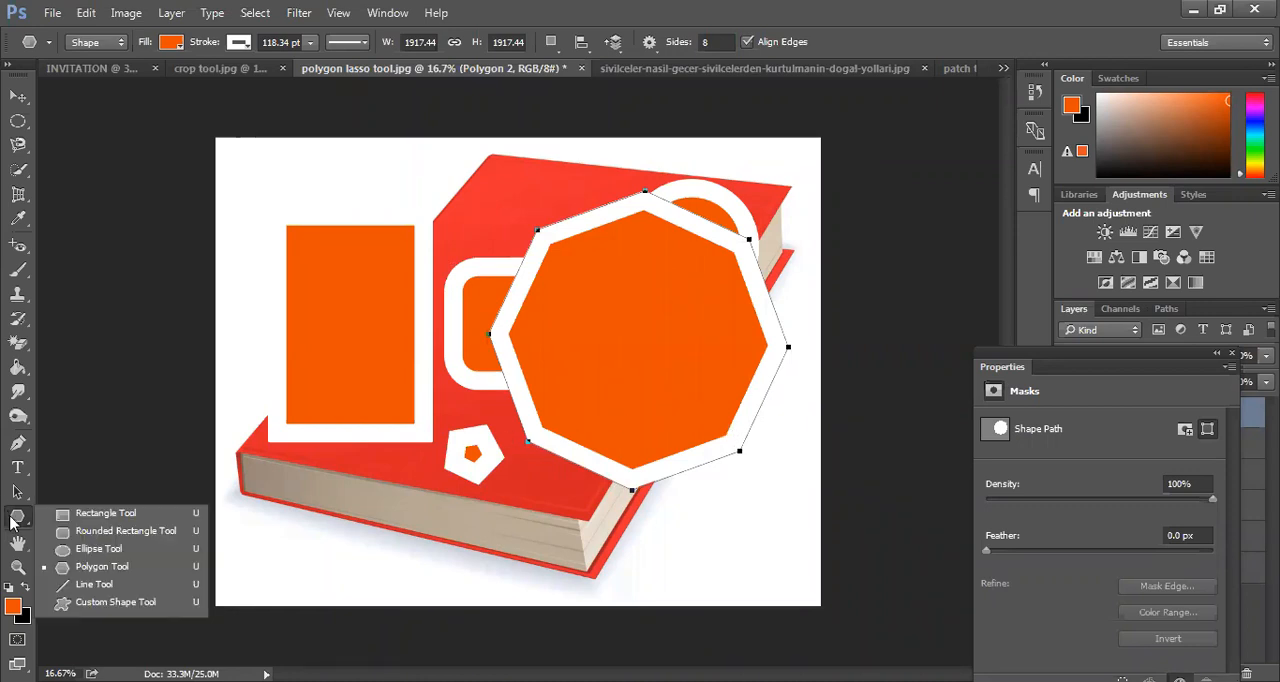
click(103, 586)
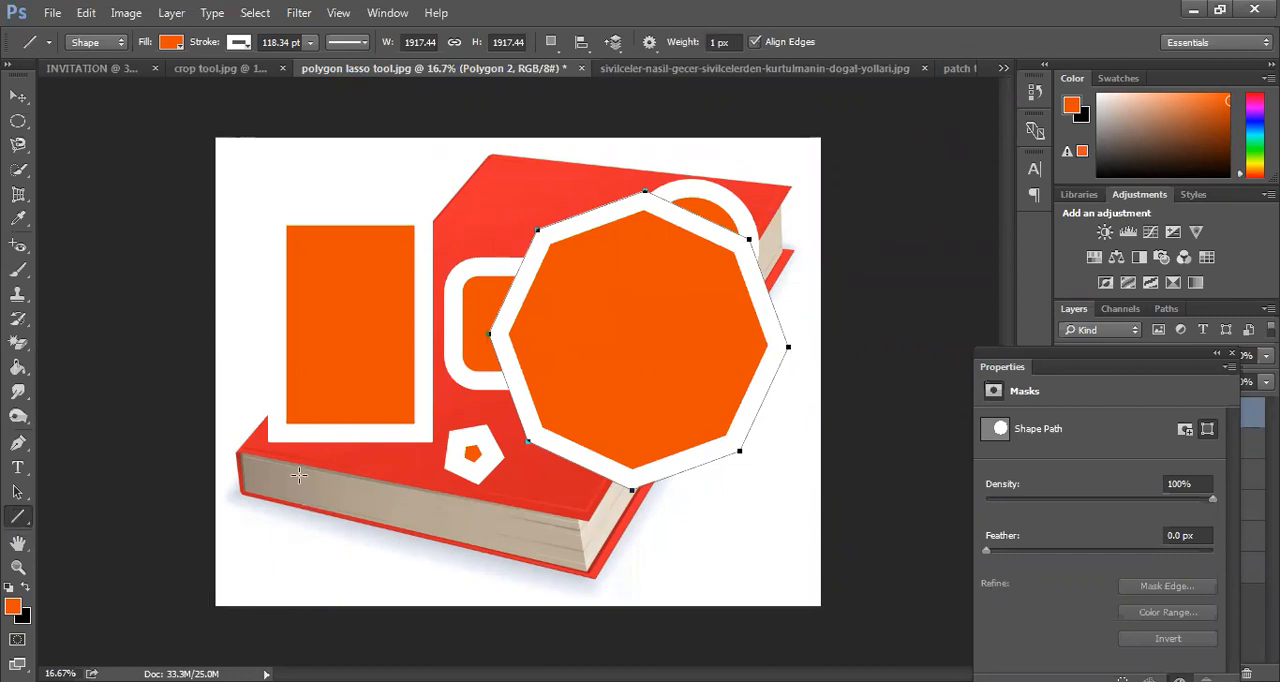
drag(279, 487, 620, 524)
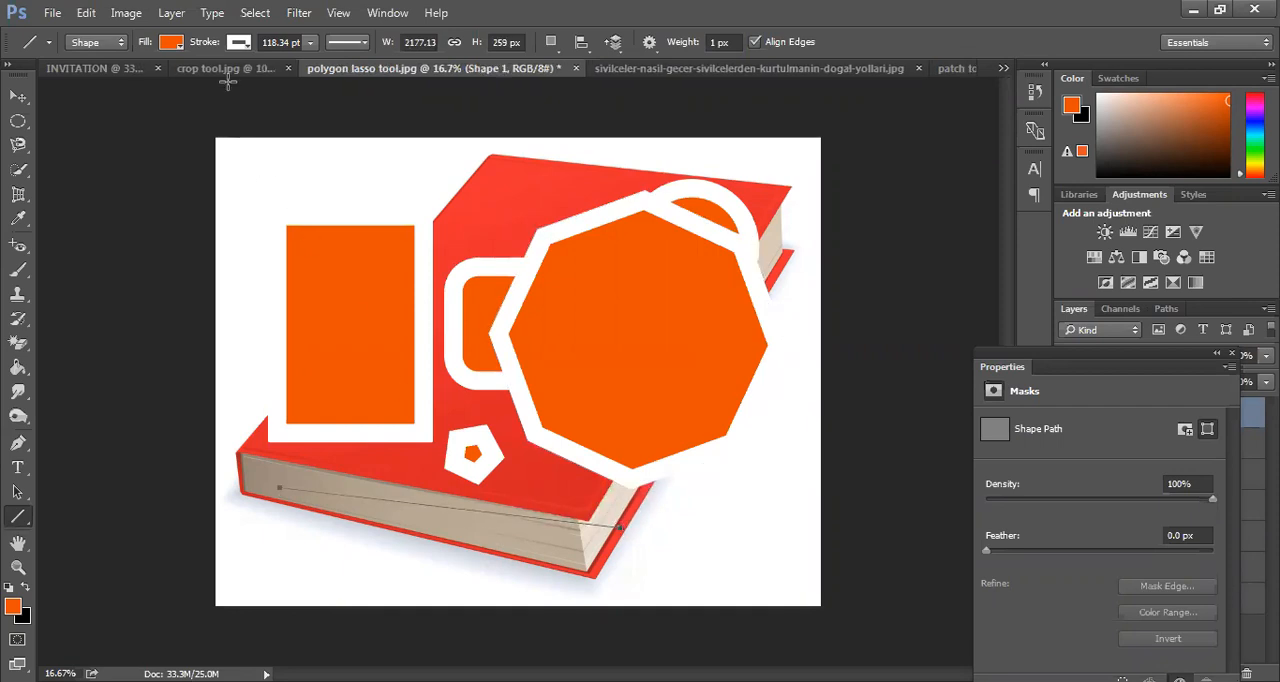
click(171, 42)
click(90, 84)
click(172, 45)
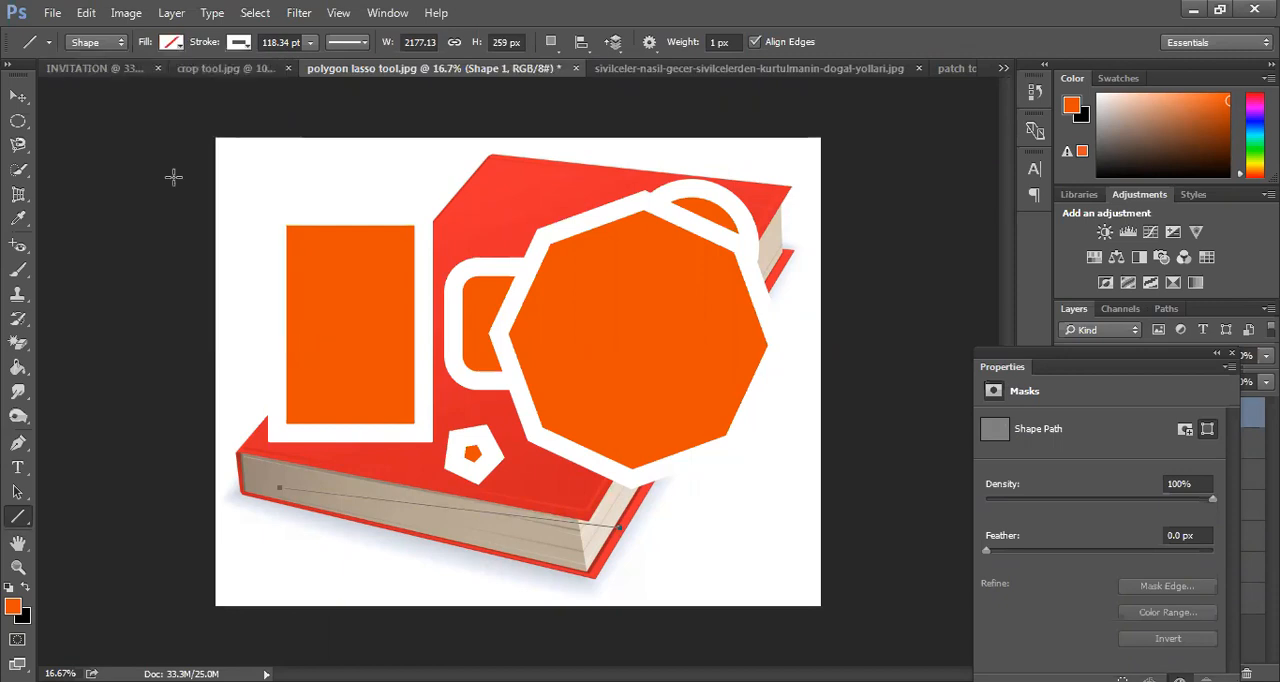
key(v)
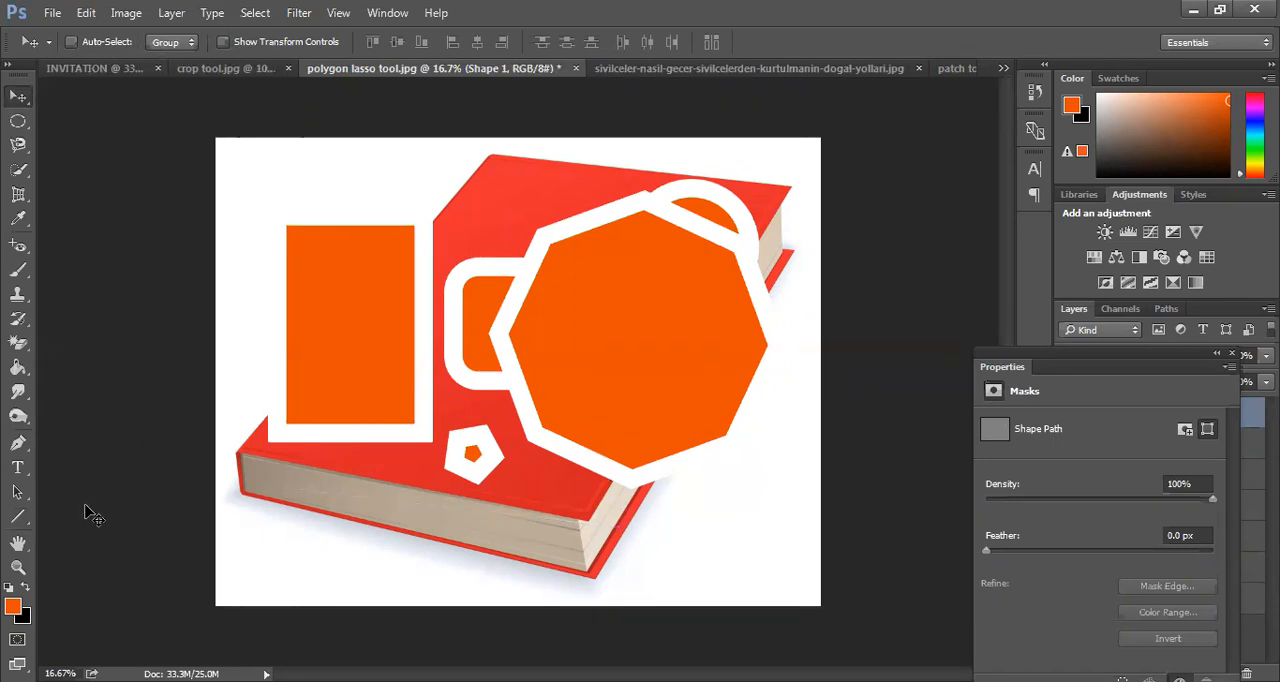
Draw an envelope custom shape about 701 by 516 px and move it inside the upper part of the tall orange rectangle
click(28, 525)
right_click(28, 525)
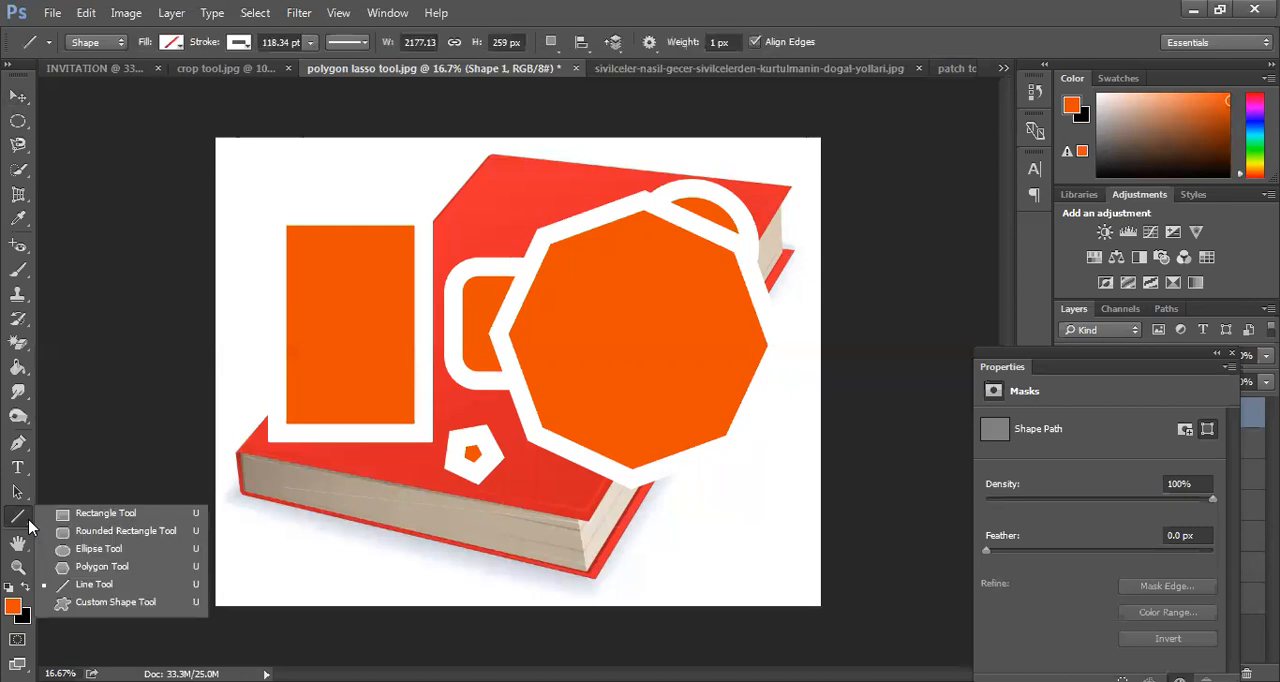
click(115, 602)
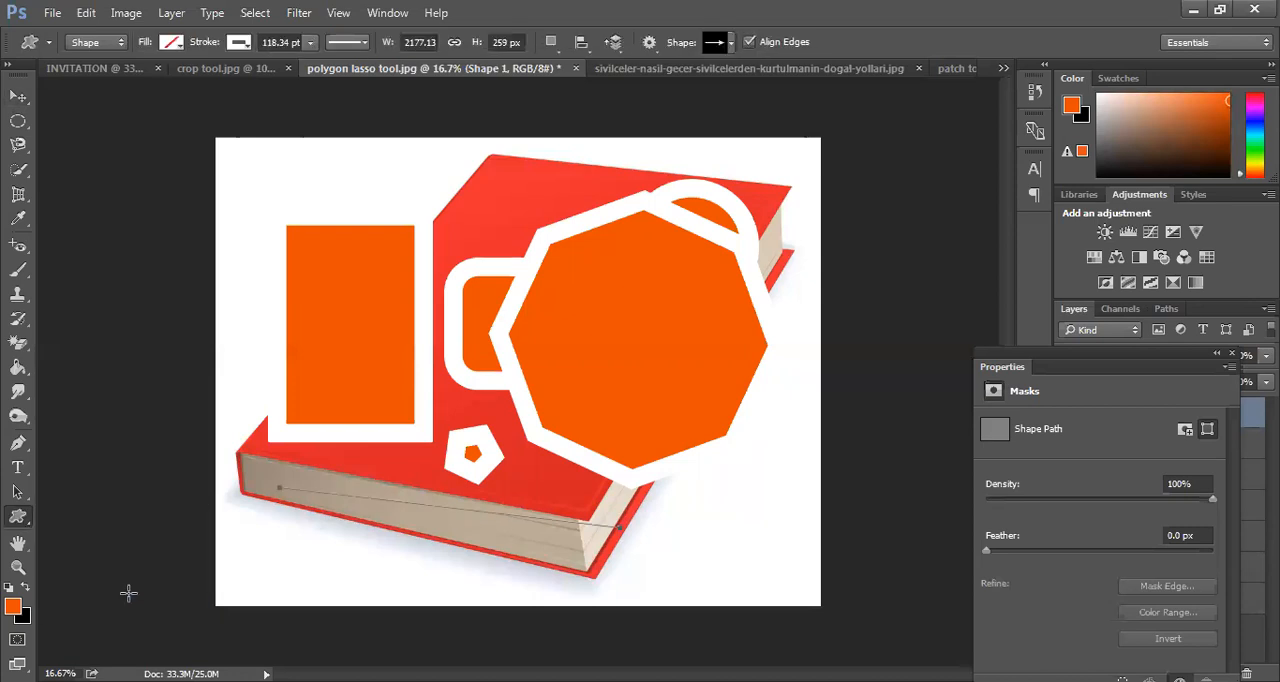
click(730, 43)
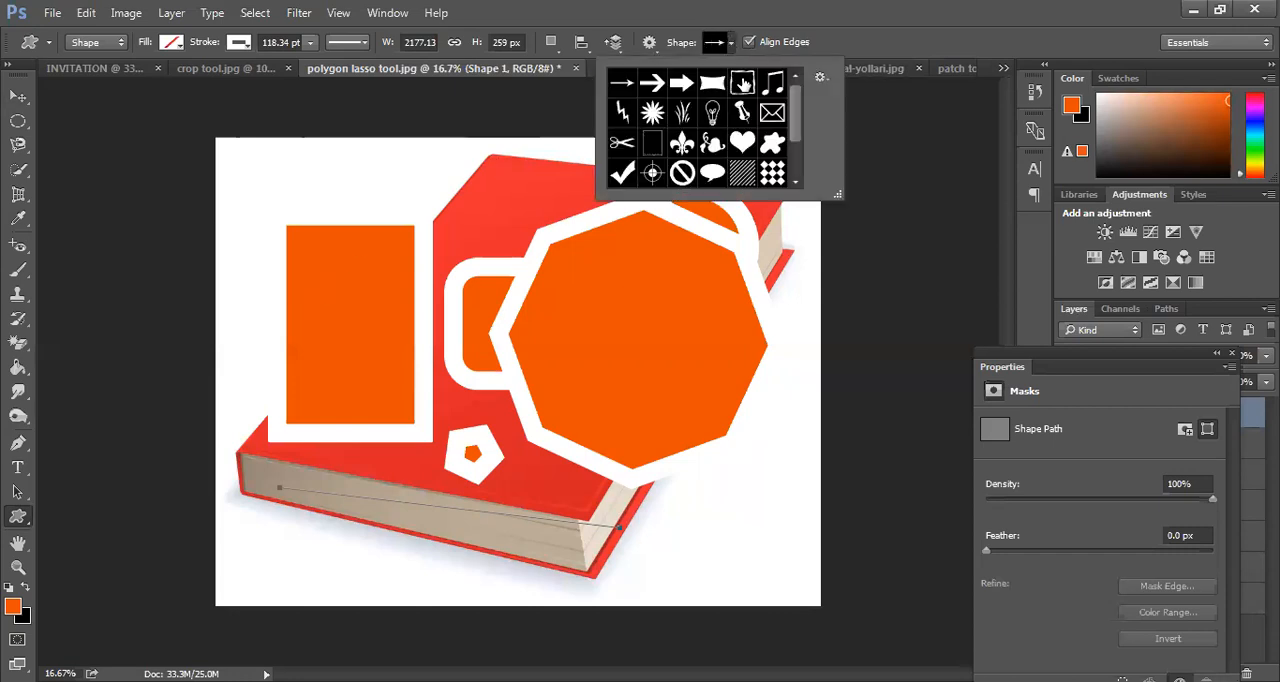
double_click(743, 84)
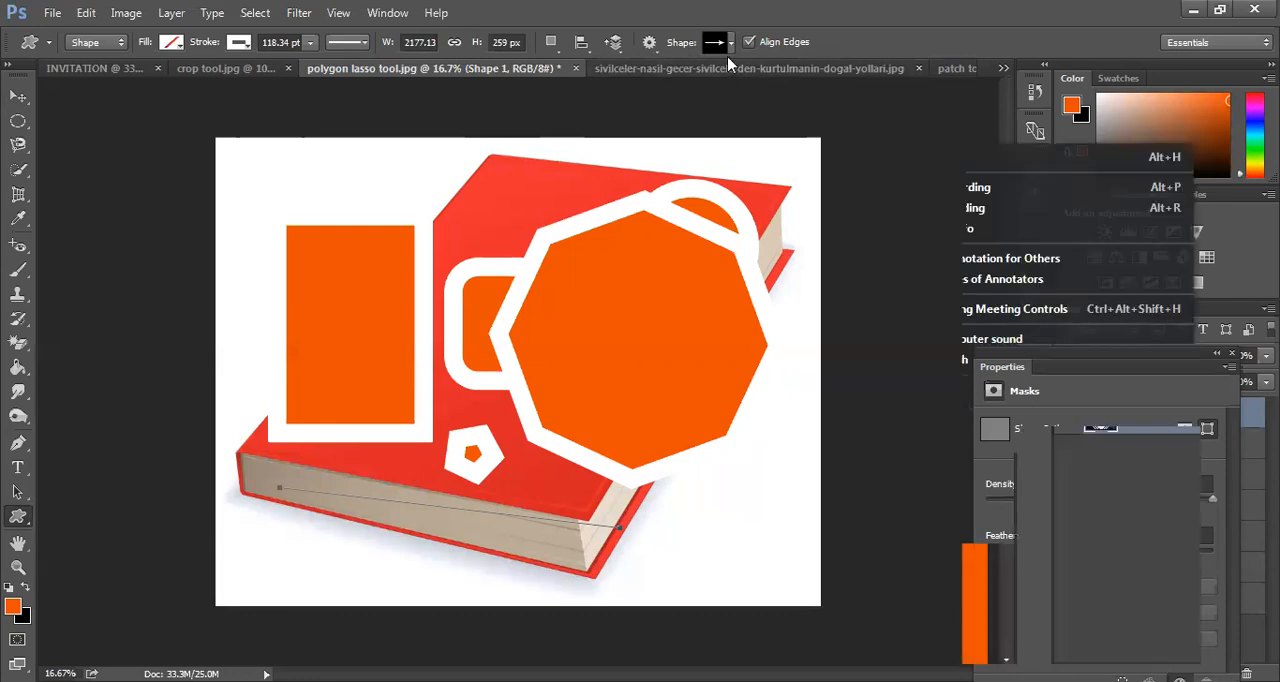
click(733, 43)
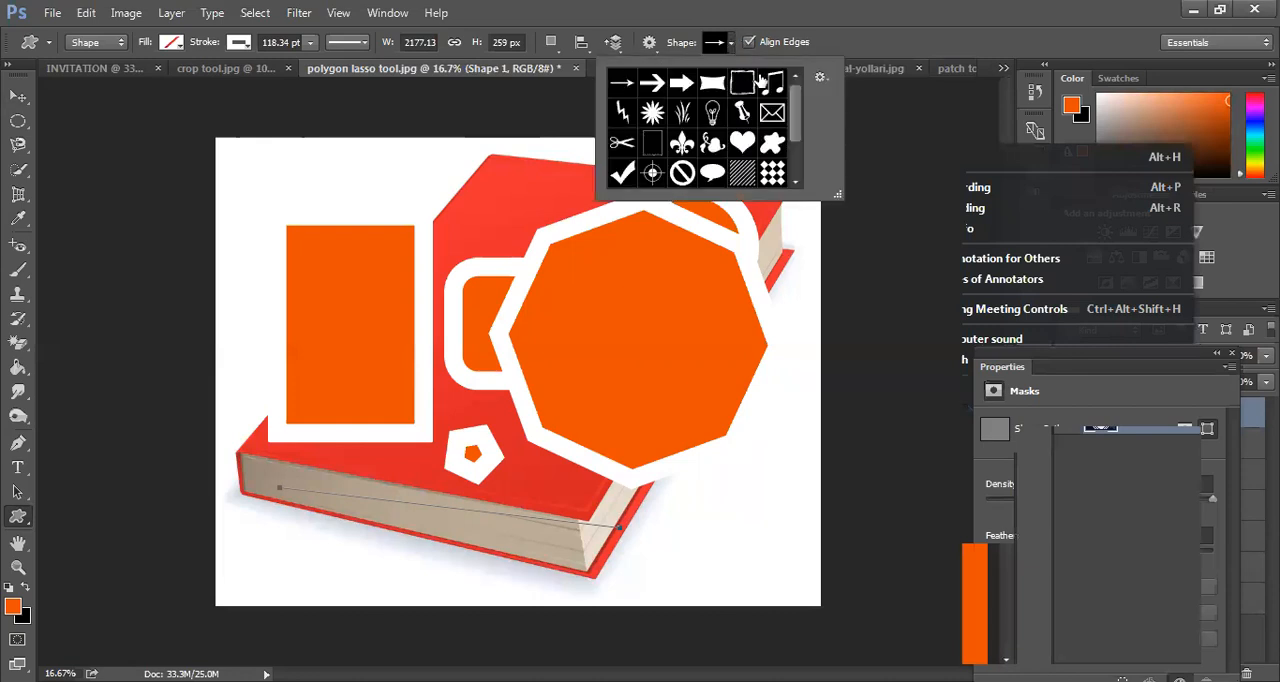
drag(794, 128, 802, 96)
click(770, 119)
drag(405, 383, 419, 322)
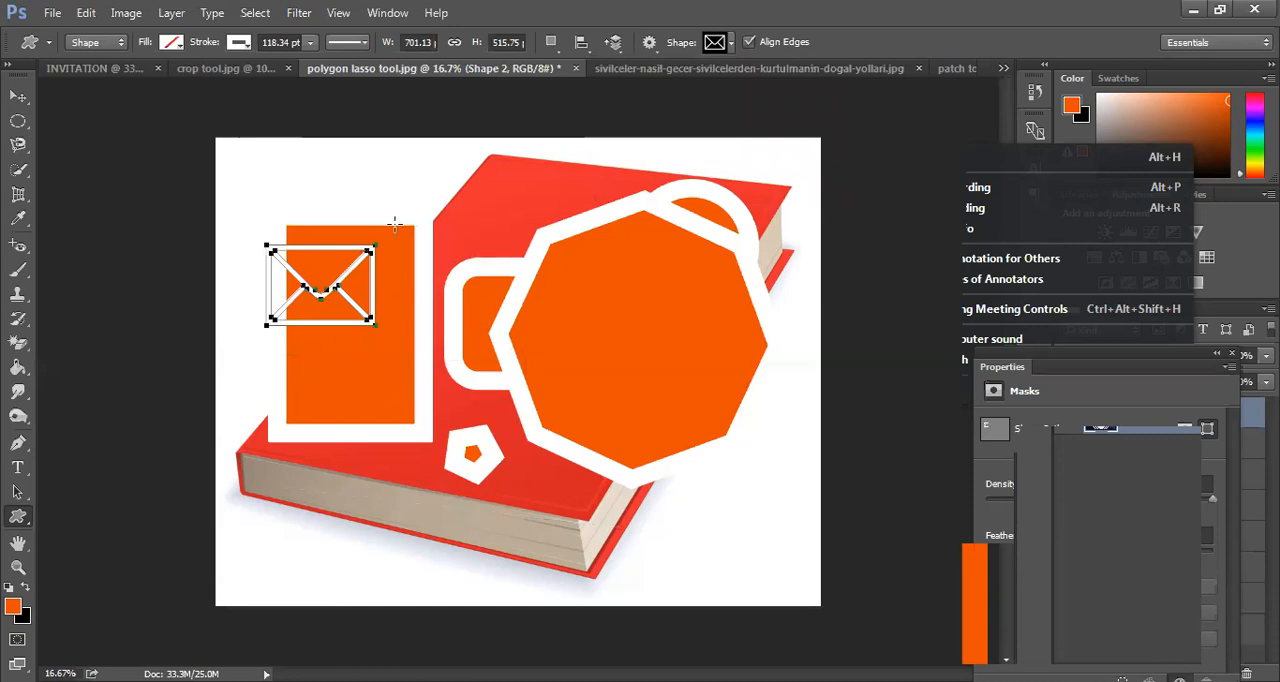
click(18, 96)
drag(337, 274, 366, 290)
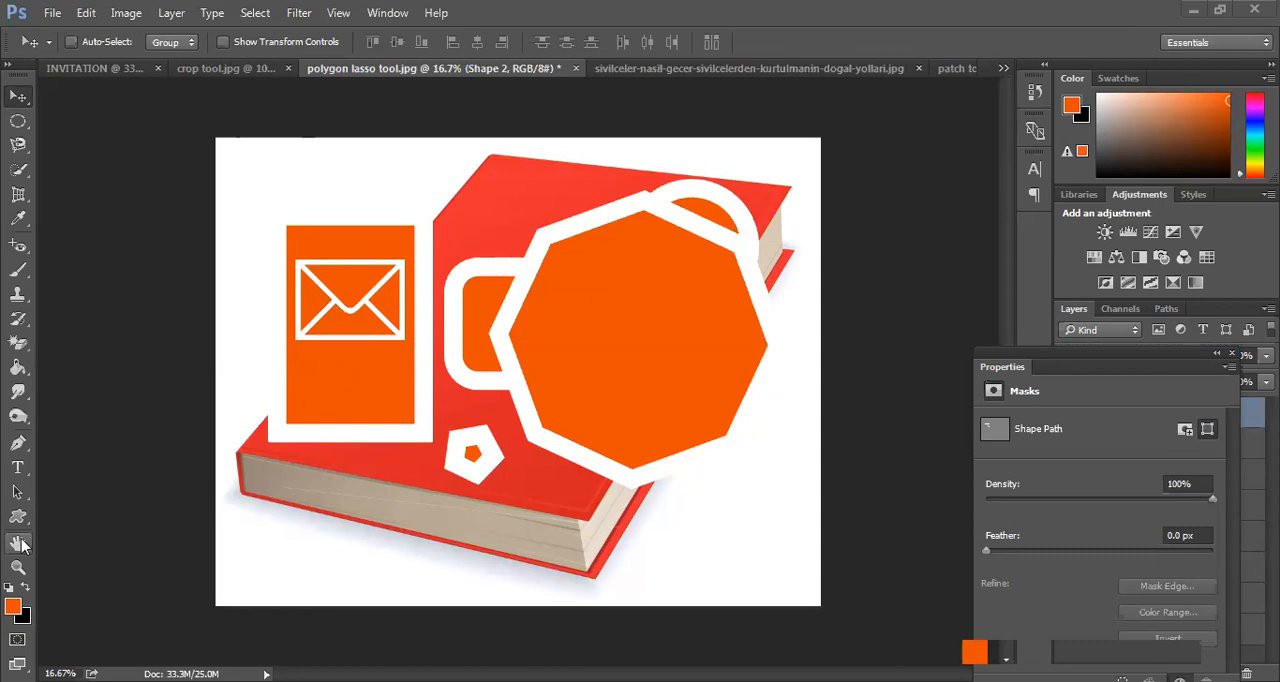
Switch to the INVITATION document and undo the placed crop tool photo, leaving a blank page
click(100, 68)
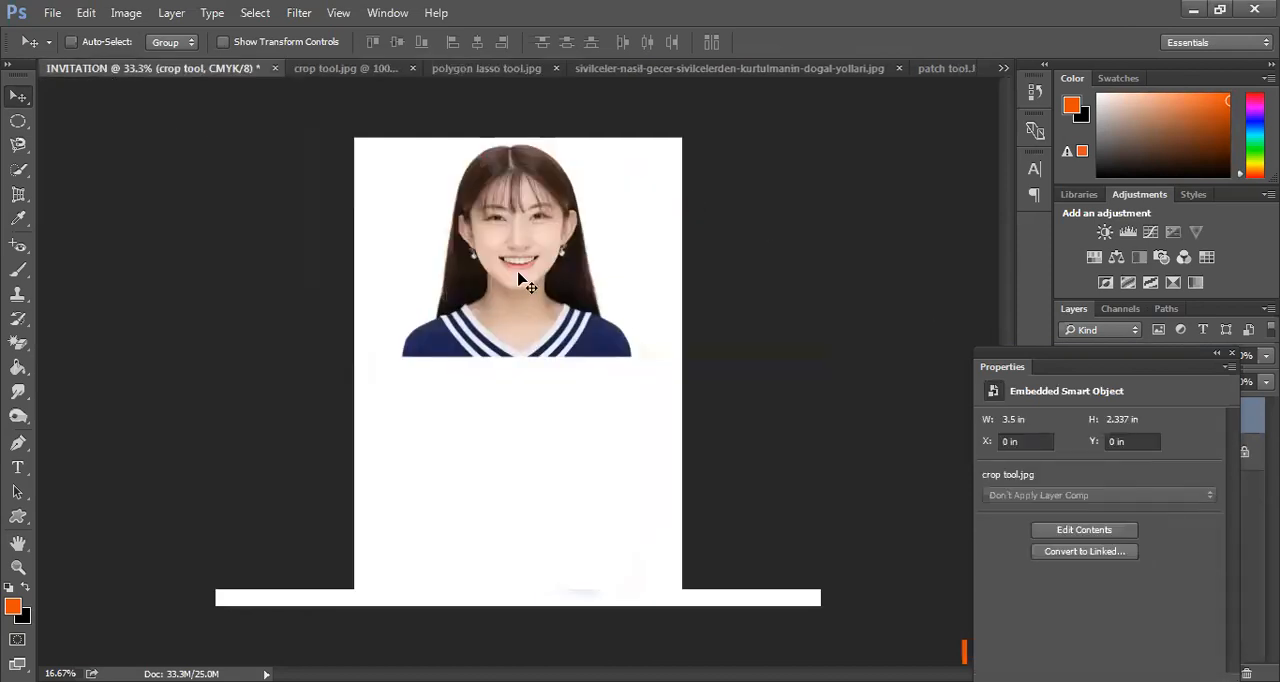
key(ctrl+z)
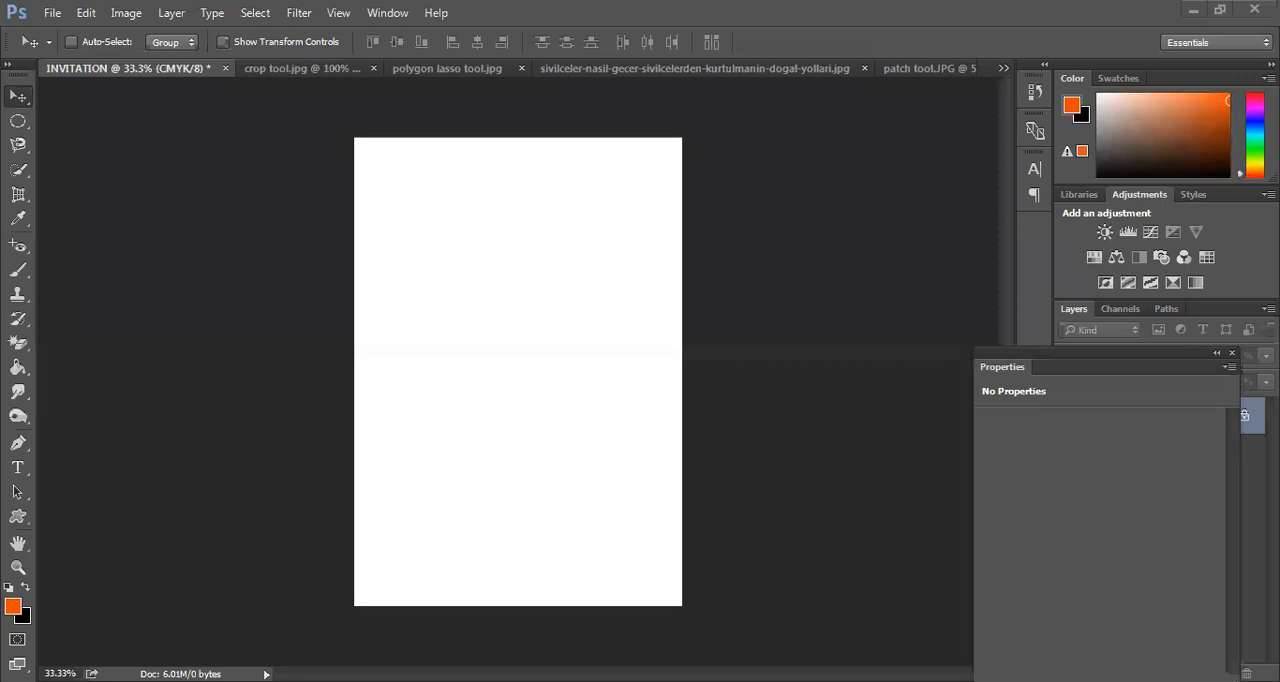
In backeraser dodge.jpg, erase the white background on both sides of the portrait with the Magic Eraser at tolerance 32
click(66, 44)
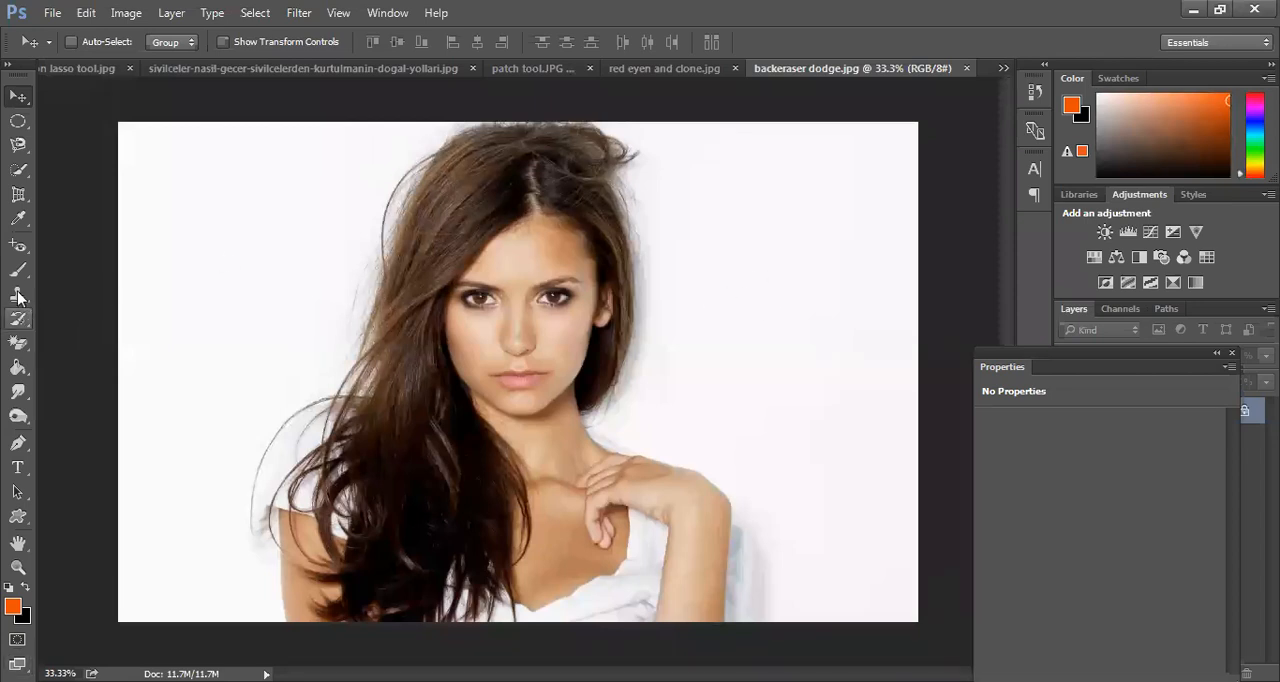
click(19, 343)
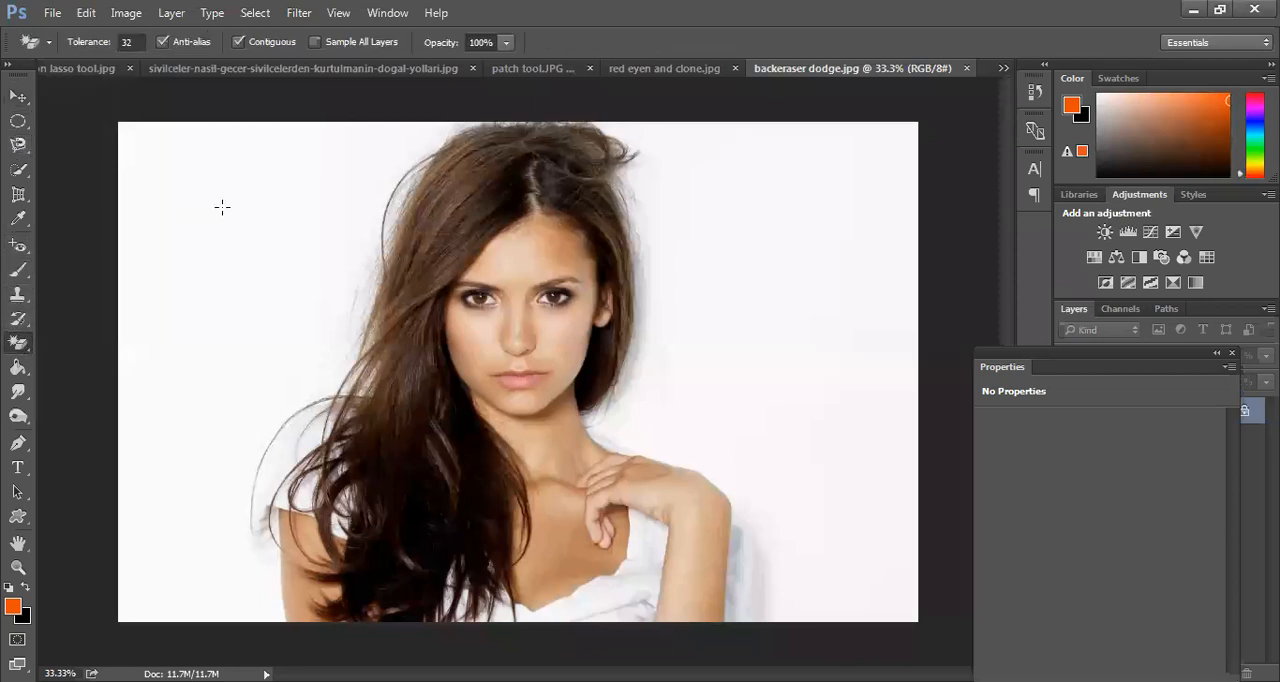
right_click(17, 347)
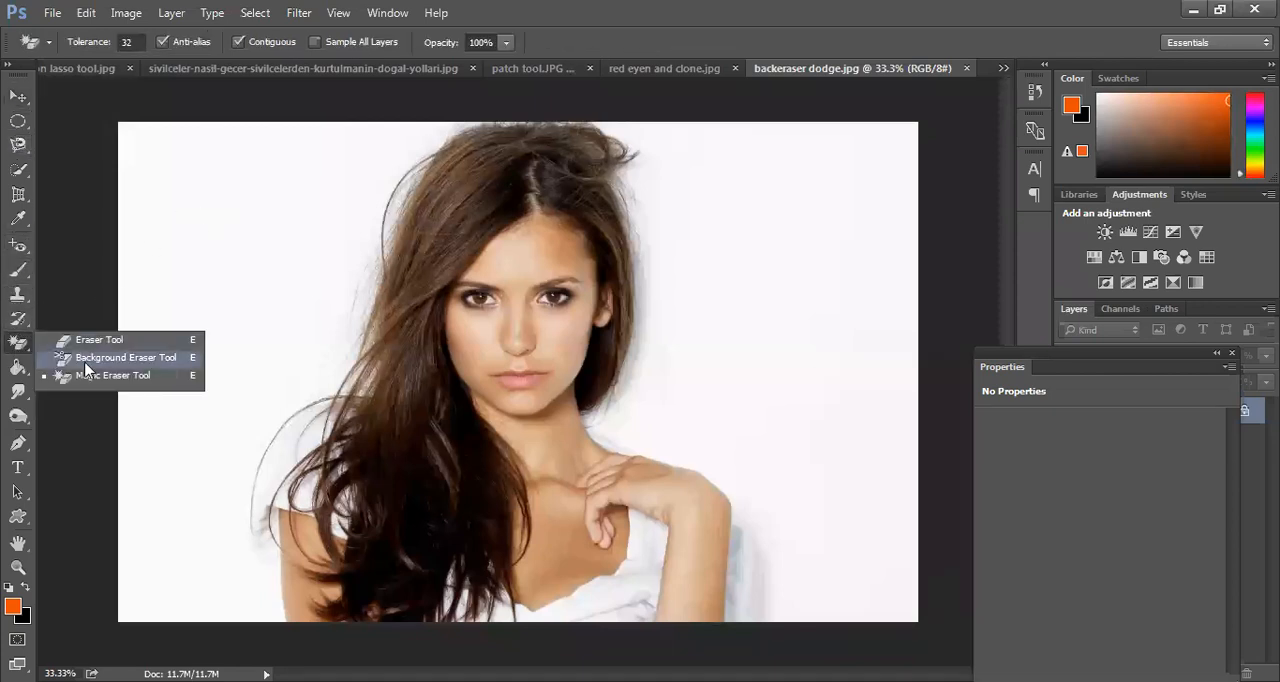
click(300, 225)
click(292, 227)
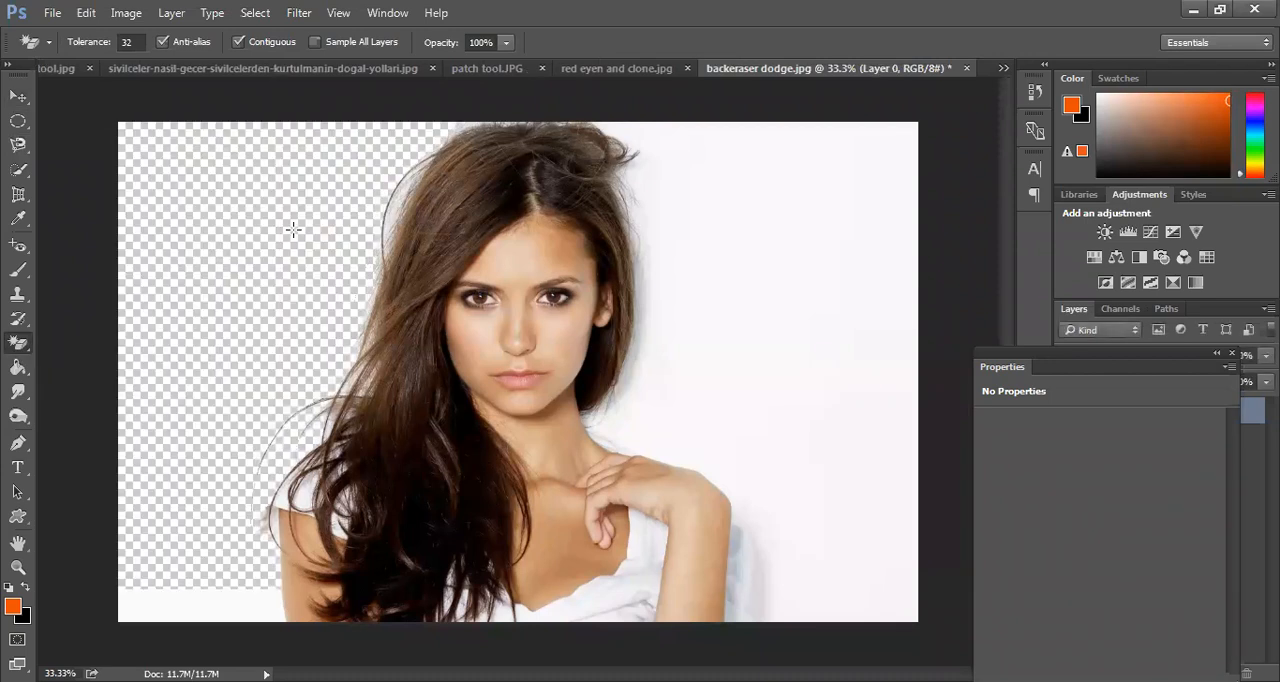
click(766, 322)
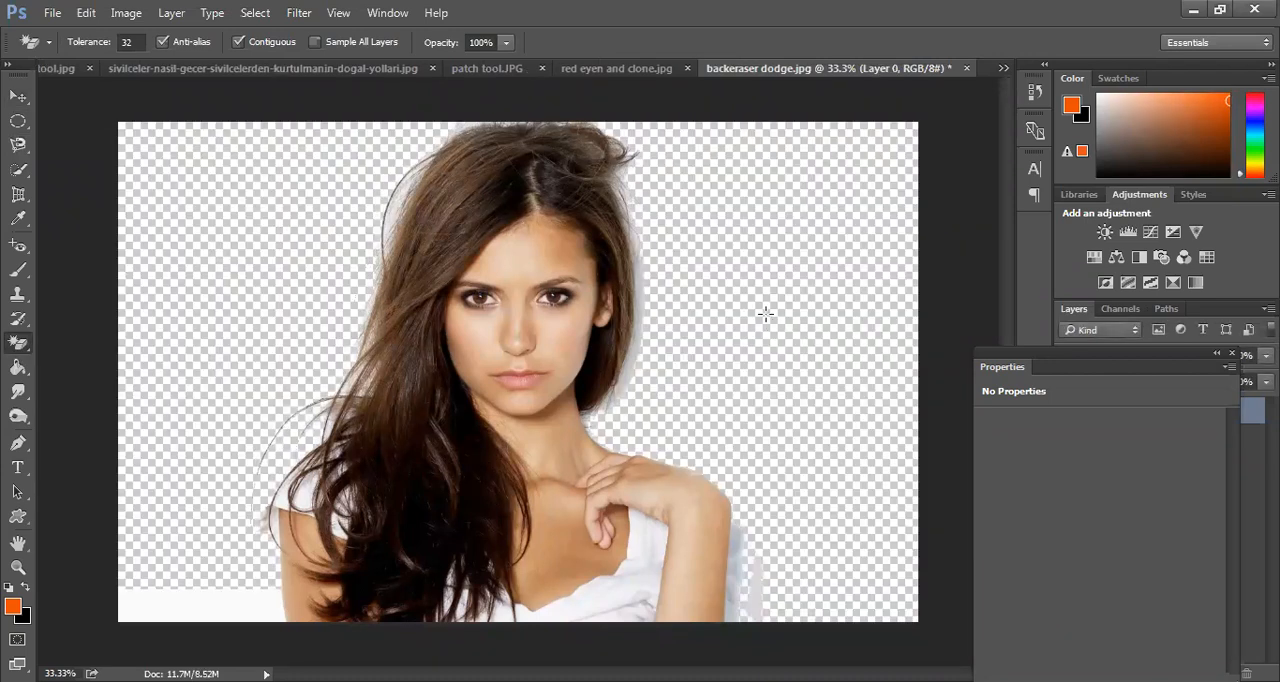
Move the cut-out portrait layer slightly to the left on its canvas
click(18, 96)
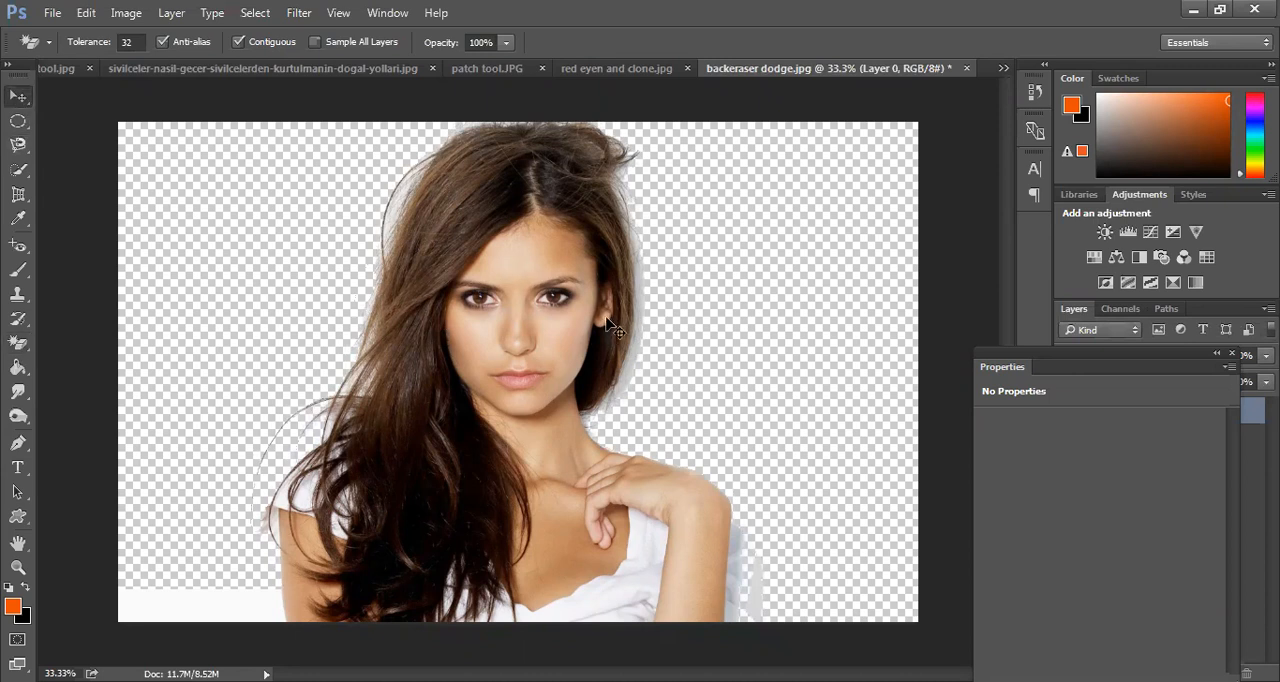
drag(578, 322, 556, 322)
drag(556, 322, 552, 322)
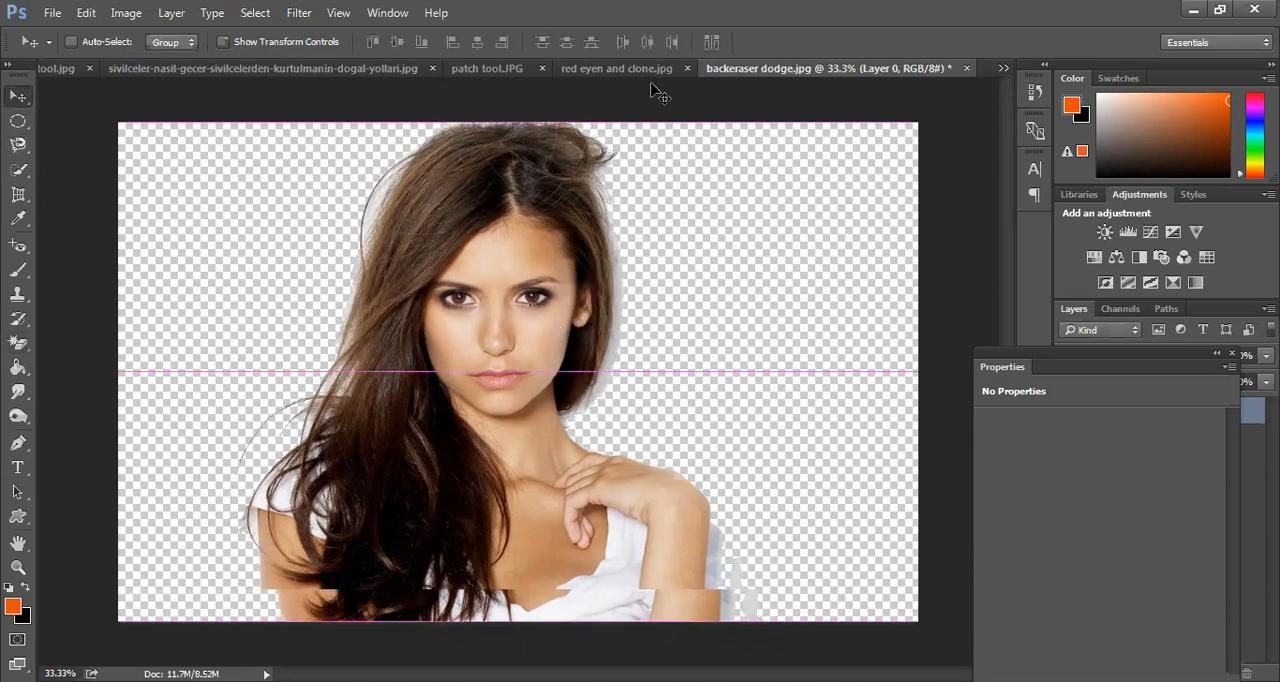
Close the red eyen and clone, patch tool and sivilceler photos without saving their changes
click(676, 68)
key(ctrl+w)
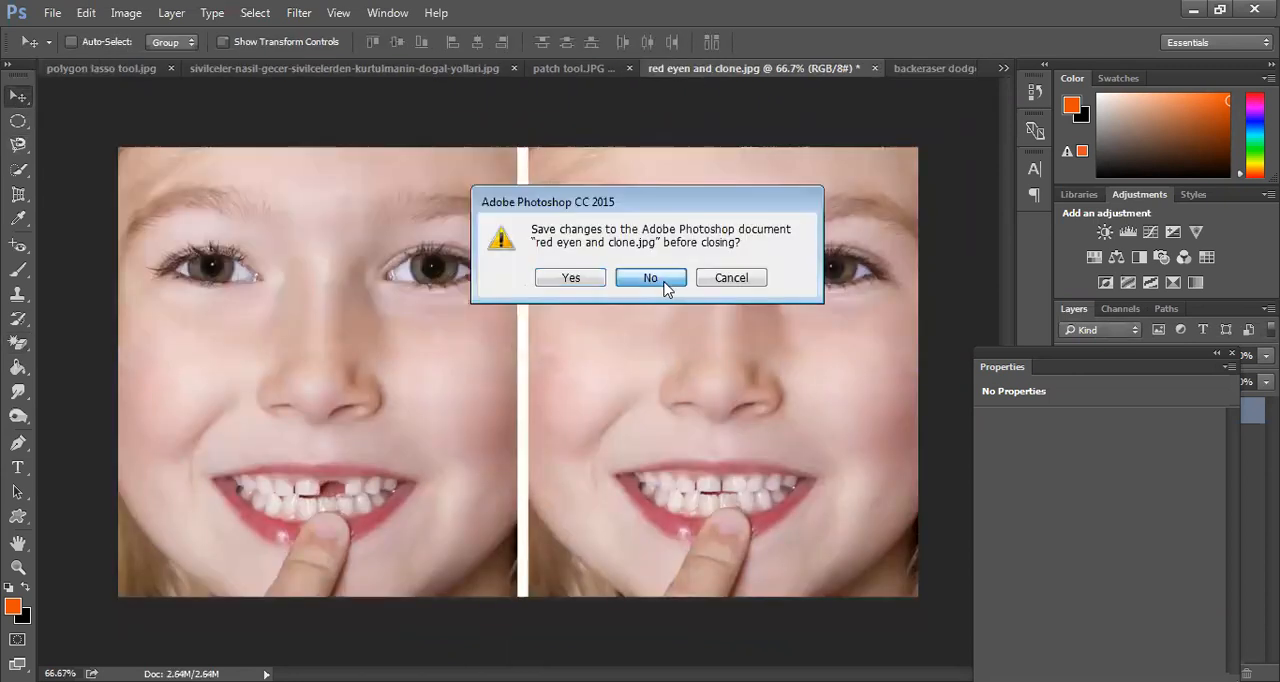
click(666, 284)
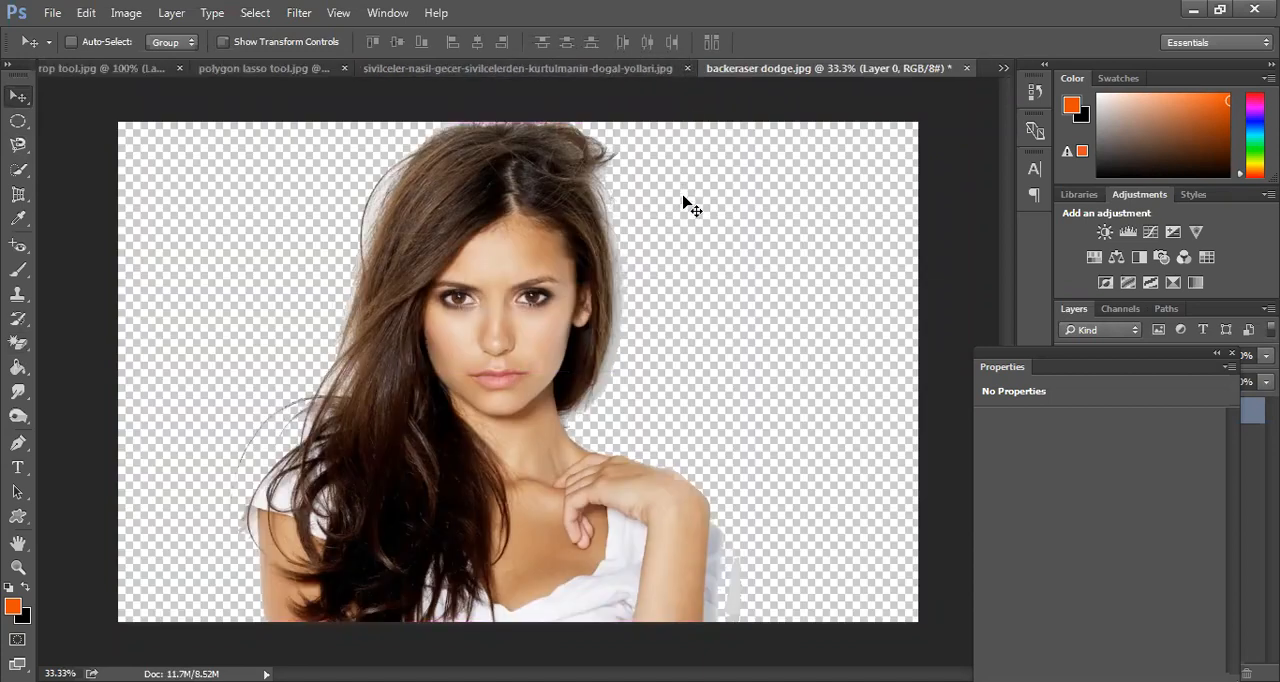
click(688, 70)
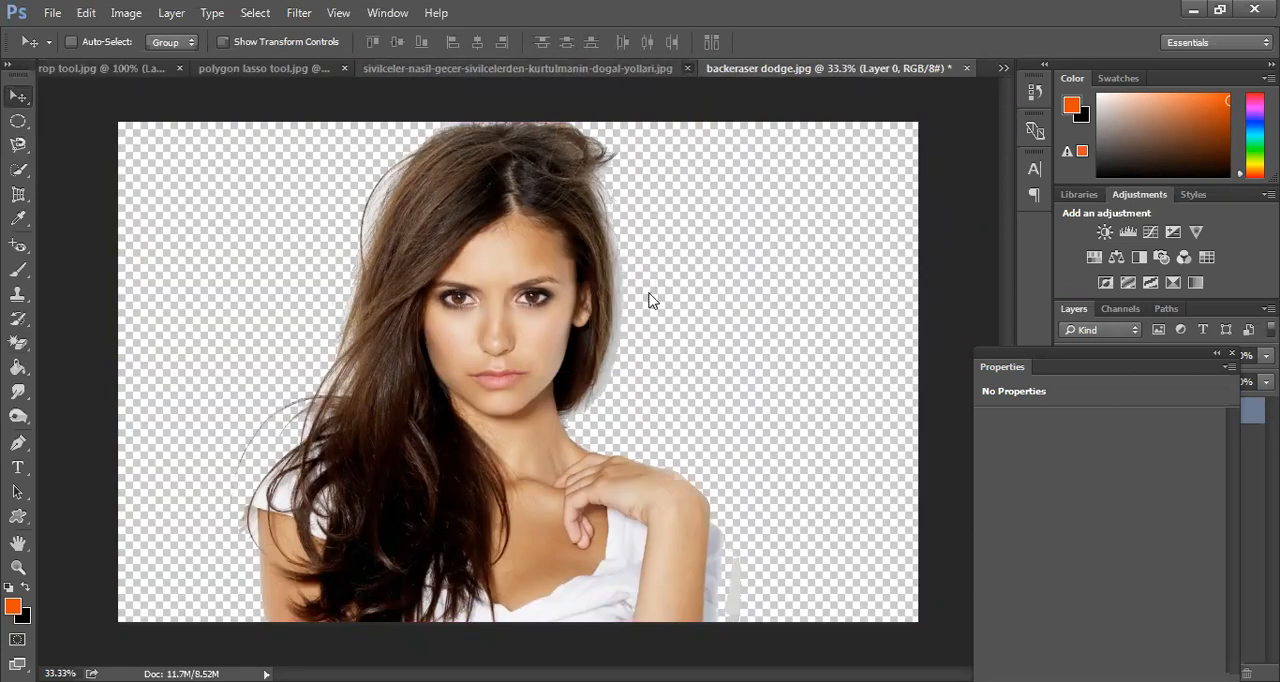
click(659, 282)
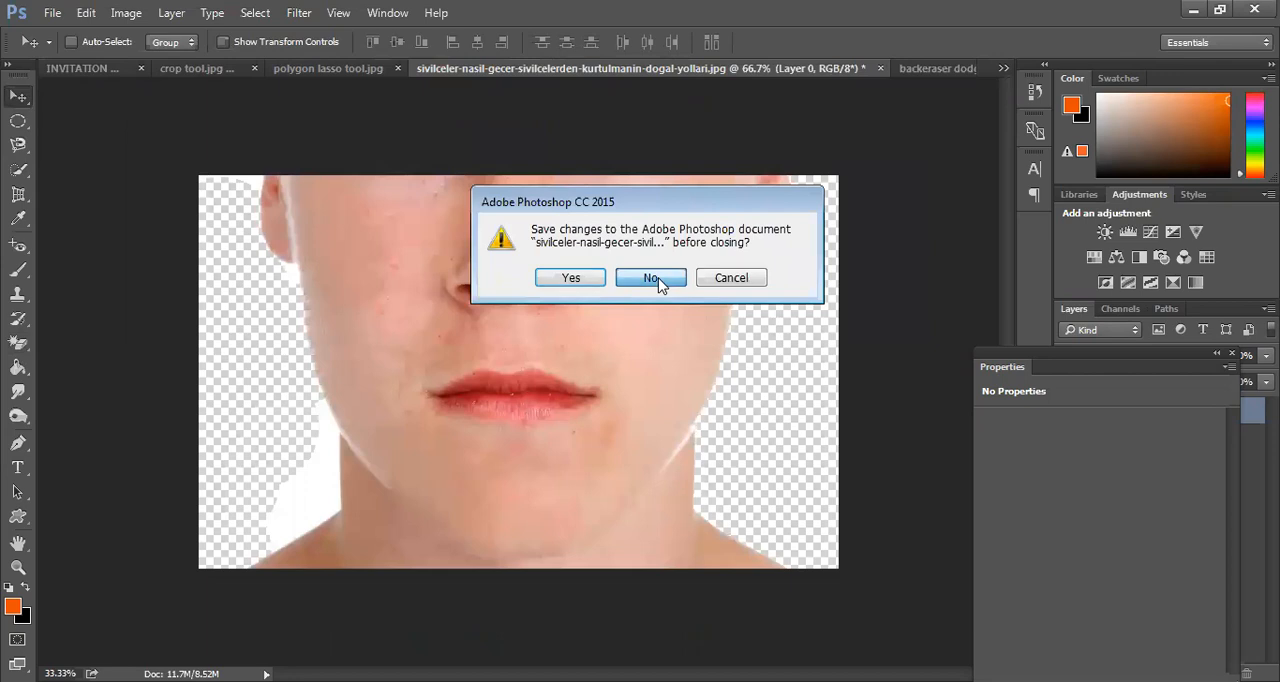
Bring the cut-out portrait into the INVITATION document, scale it to about 75% and rest it on the page's bottom edge
drag(476, 332, 549, 380)
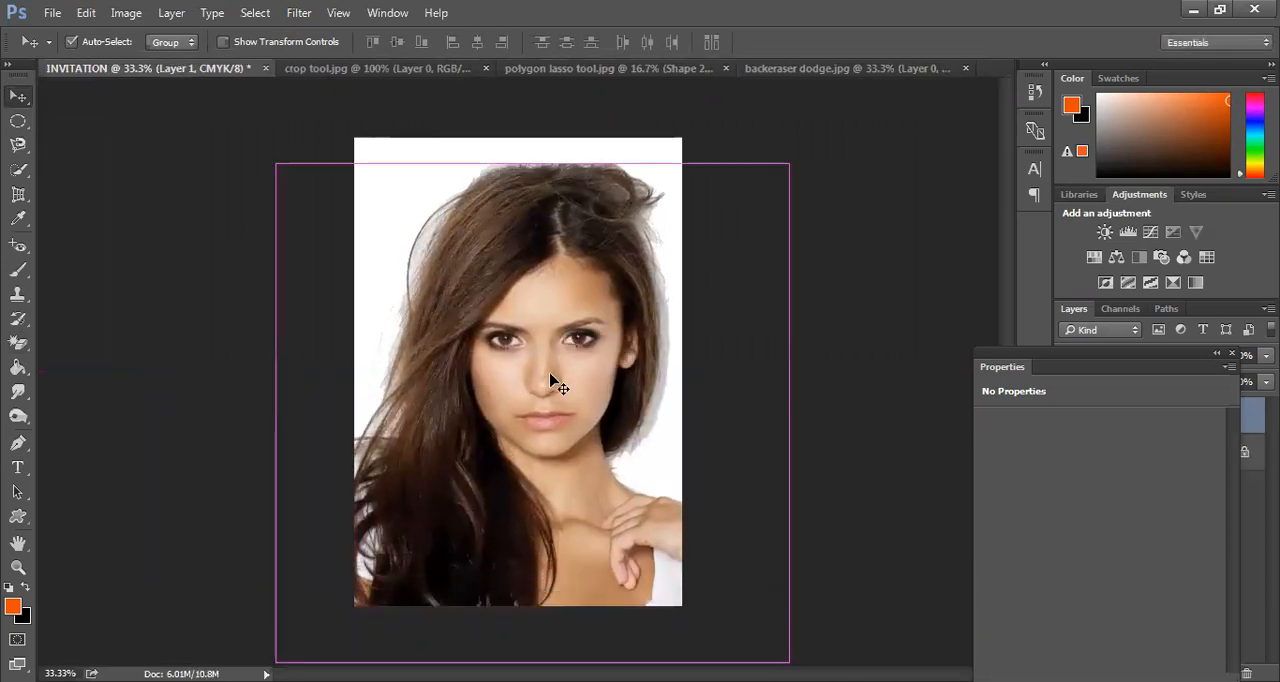
key(ctrl+t)
drag(571, 405, 573, 376)
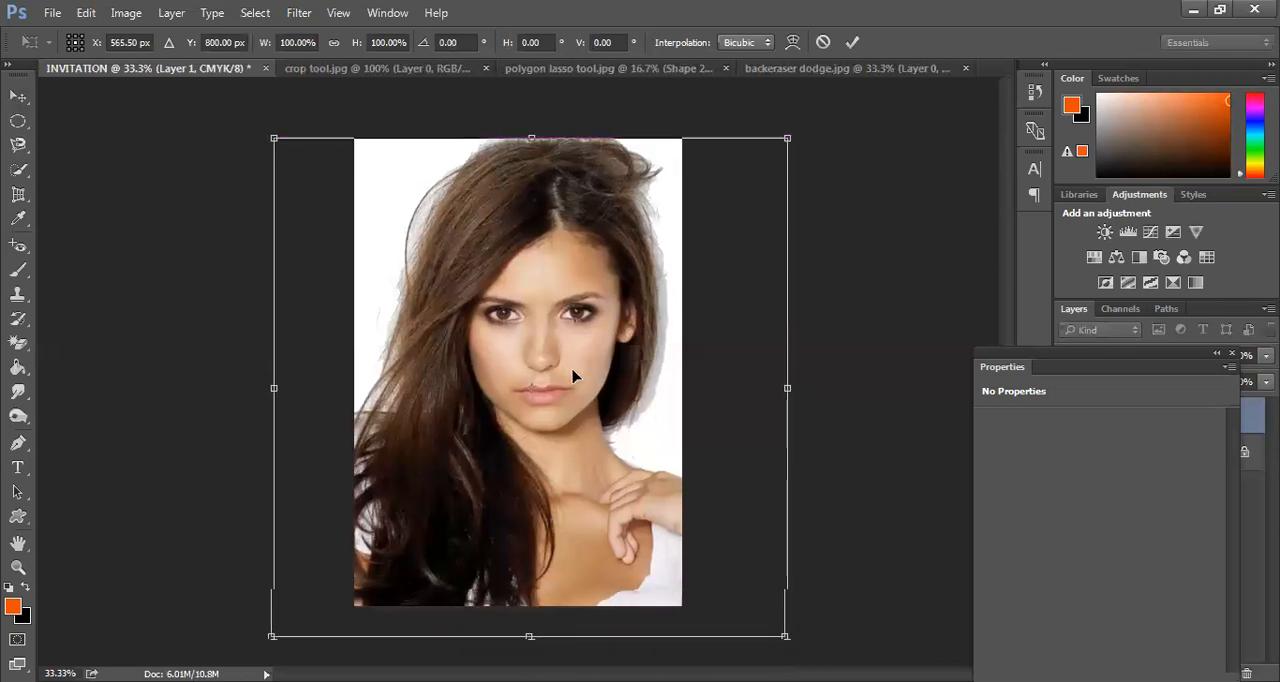
key(ctrl+minus)
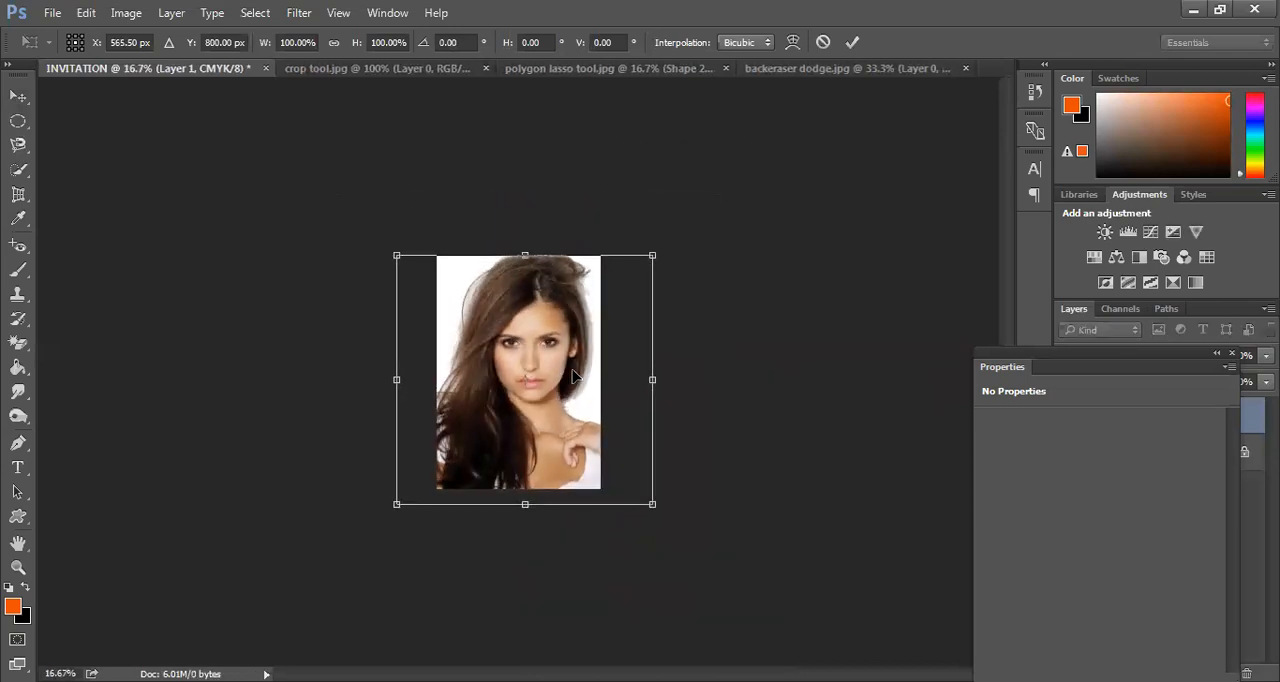
drag(653, 505, 590, 486)
drag(528, 408, 531, 420)
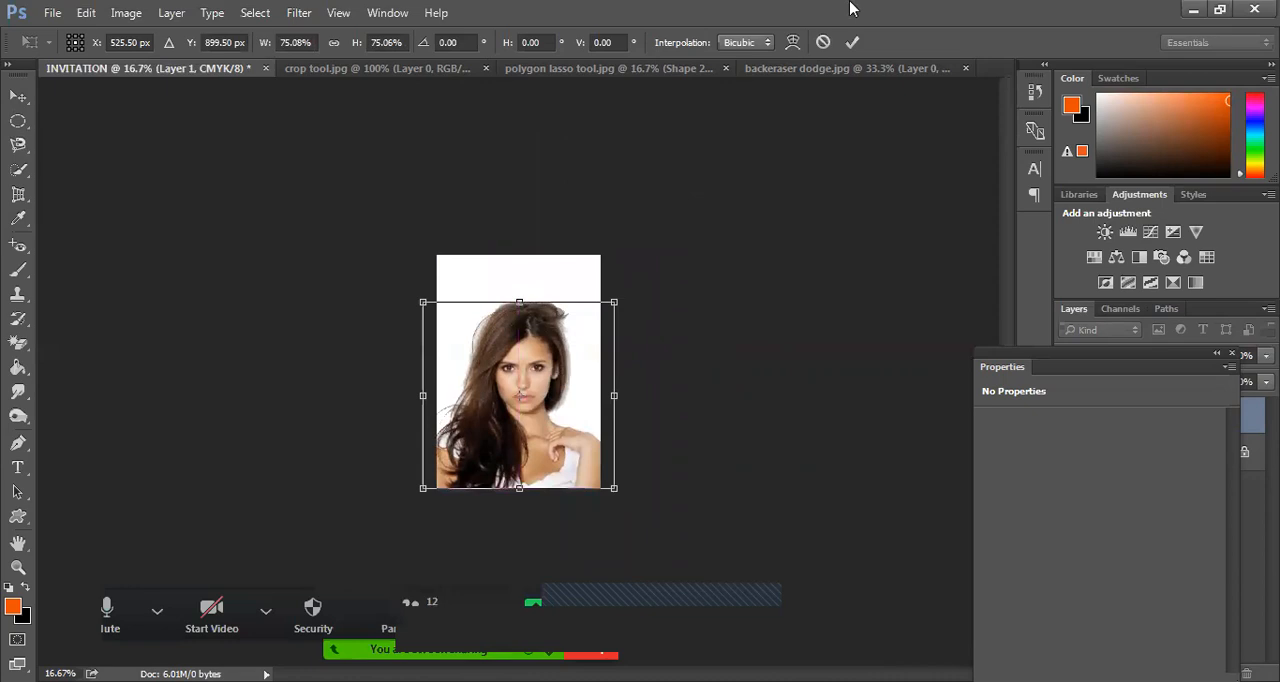
click(852, 42)
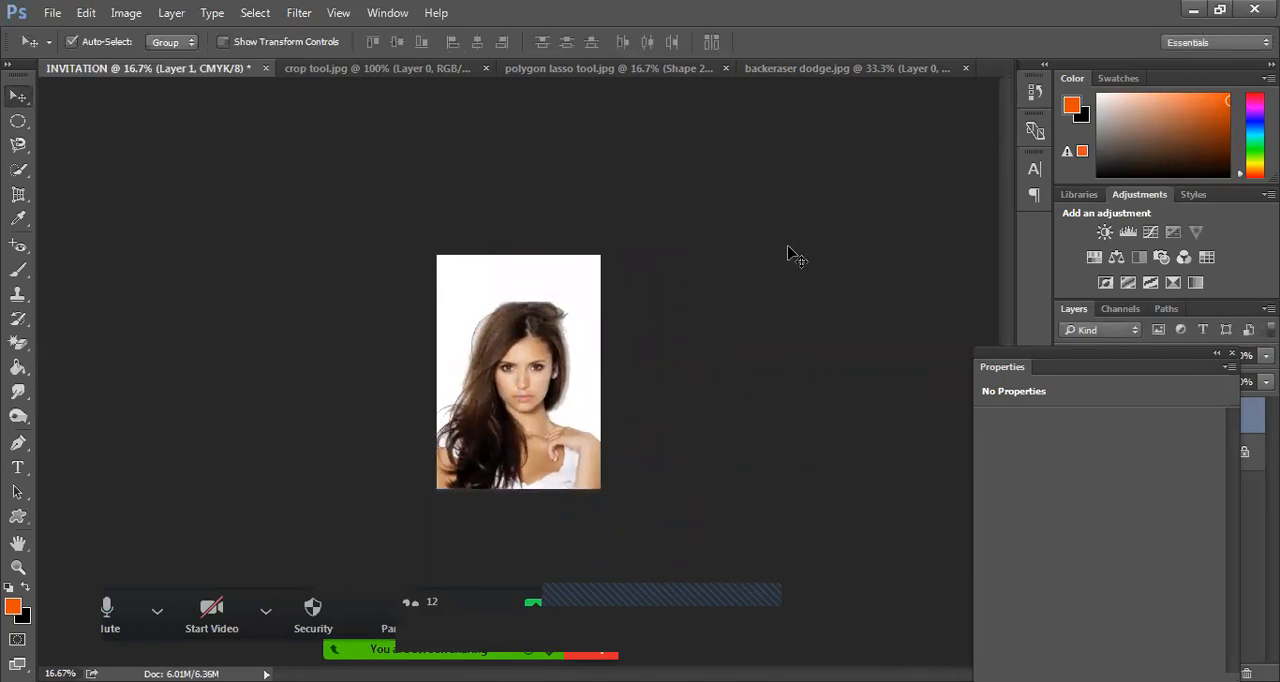
Move the portrait up to the upper middle of the page and scale it proportionally about its centre to about 63.4%
key(ctrl+plus)
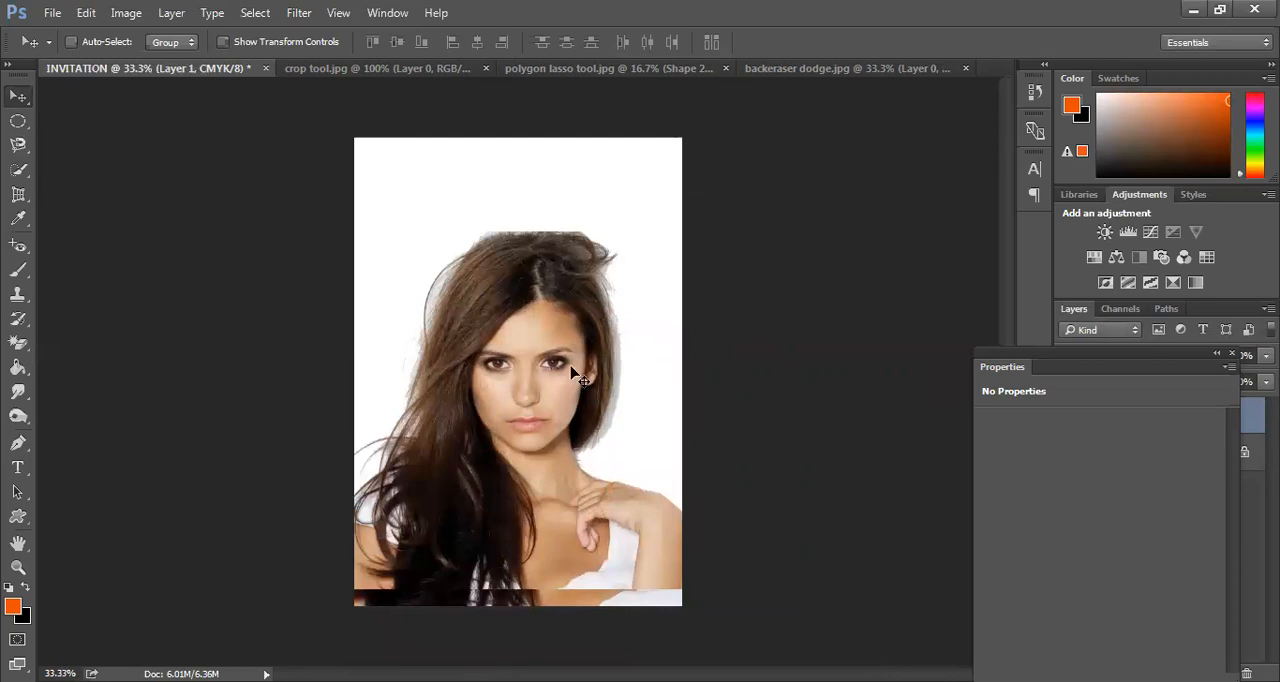
key(ctrl)
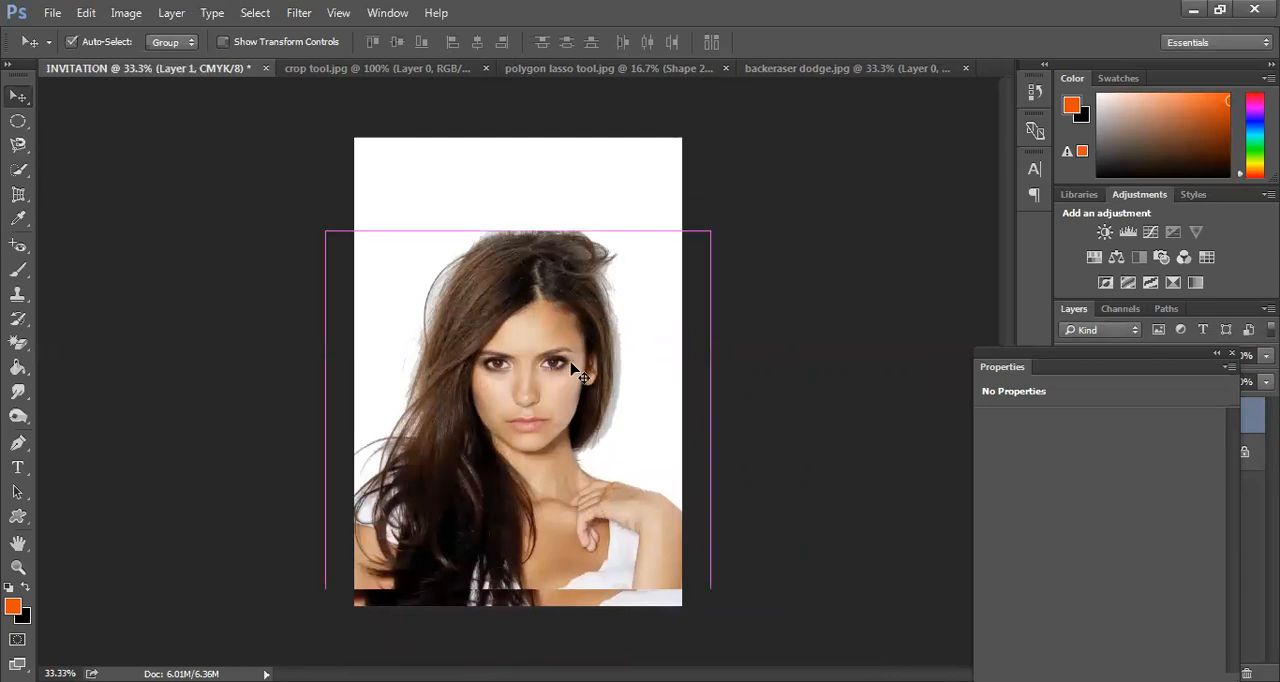
key(ctrl+t)
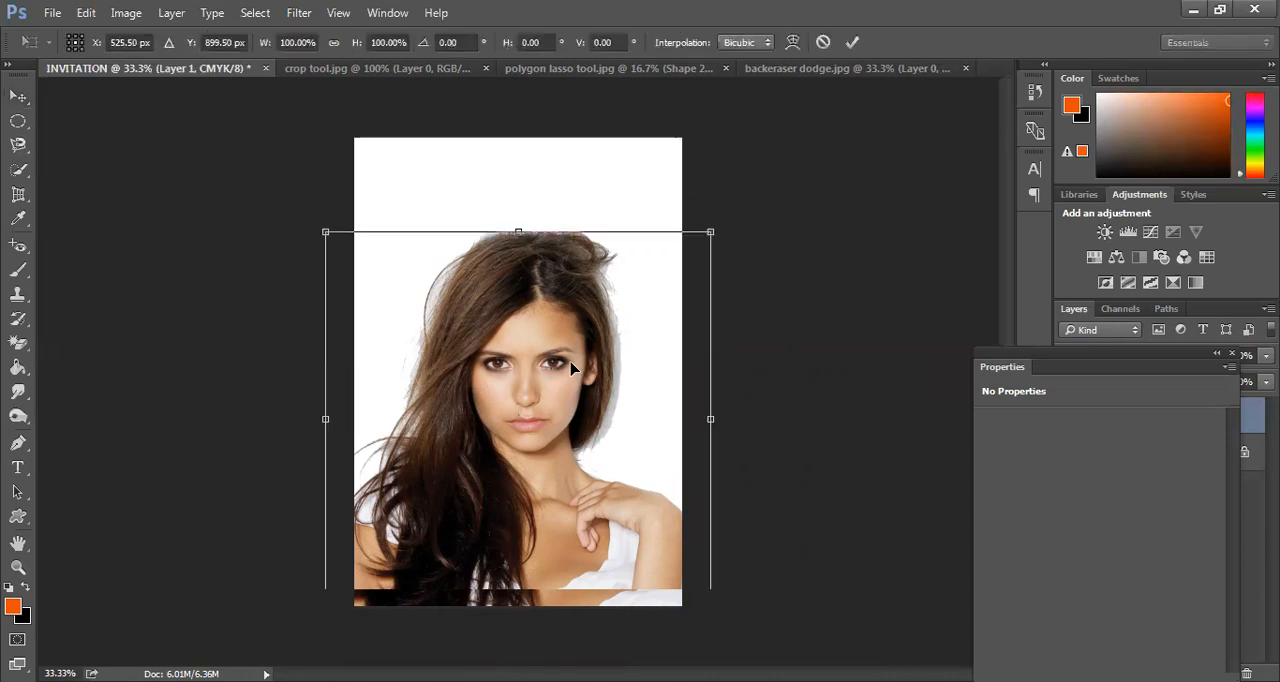
drag(572, 369, 573, 311)
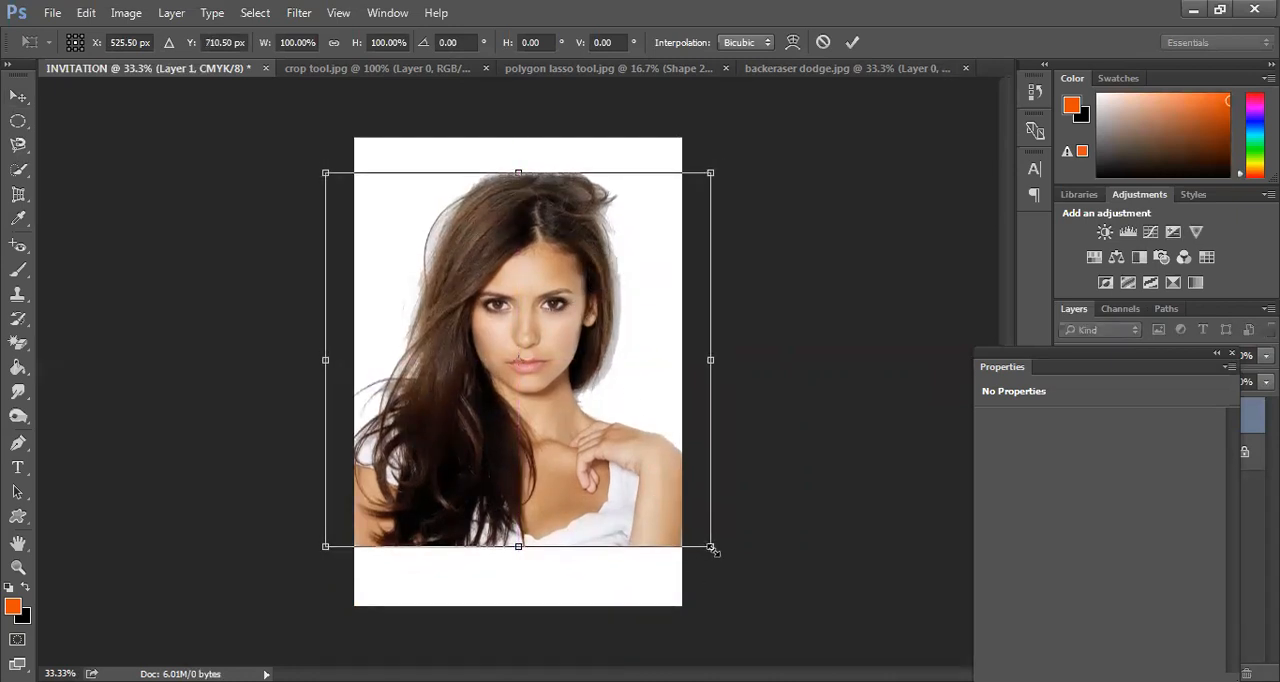
drag(706, 548, 652, 472)
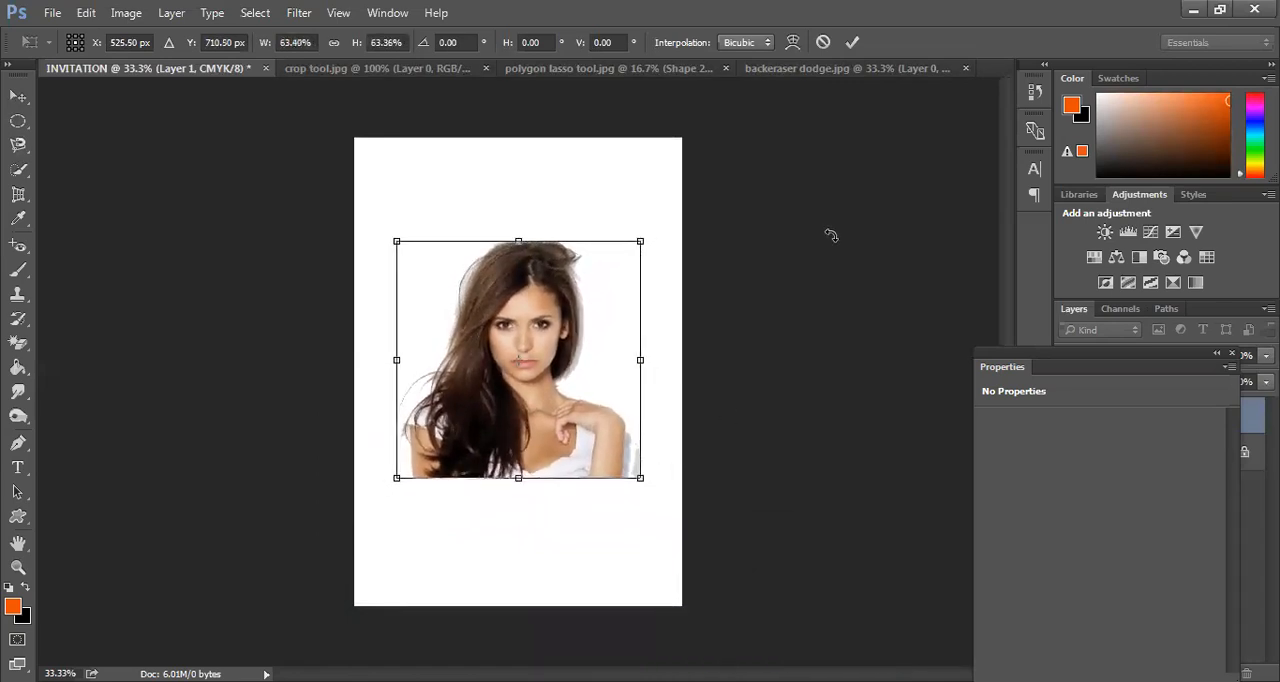
click(852, 43)
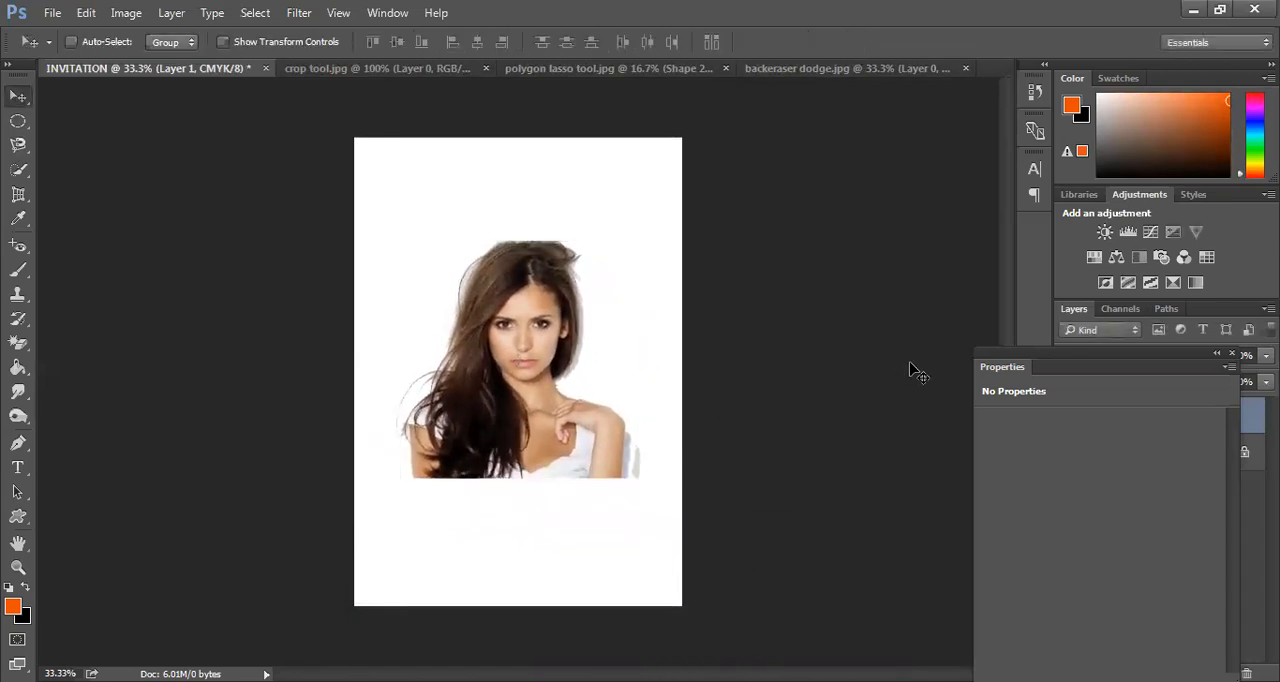
Uncover the layer list and draw a rectangle about 1227 by 1653 px directly above the Background layer, covering the whole page behind the portrait
drag(1101, 368, 876, 82)
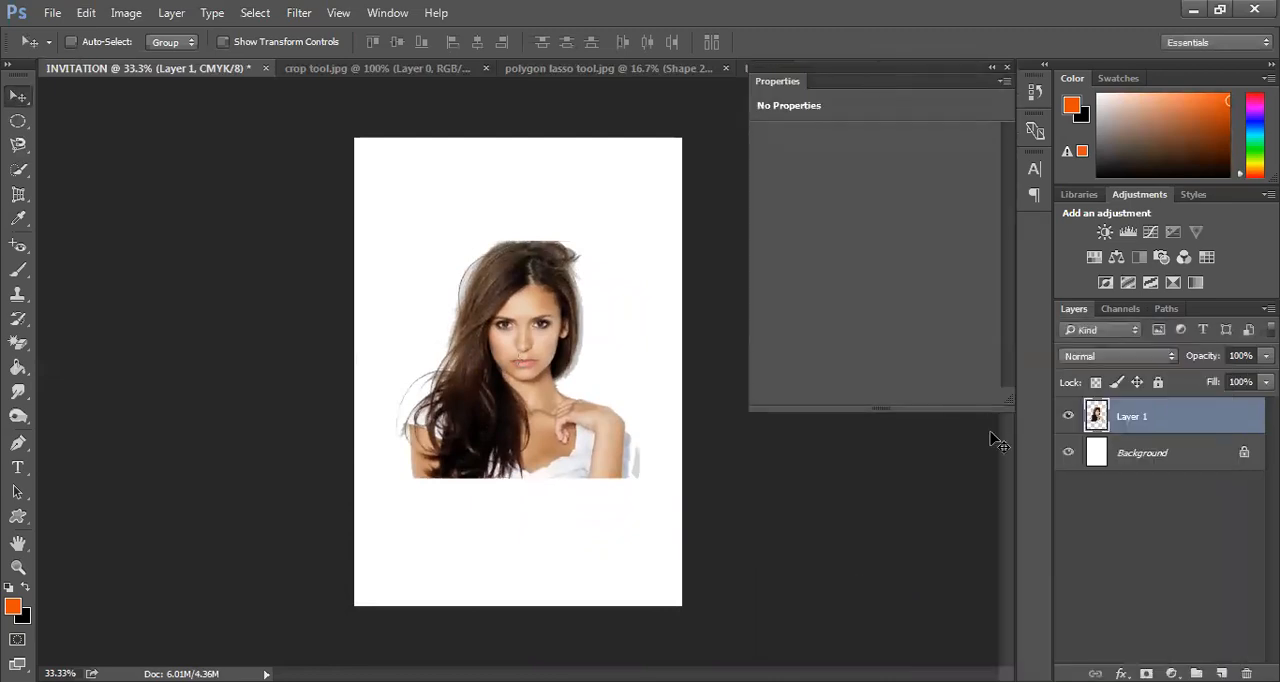
click(1117, 452)
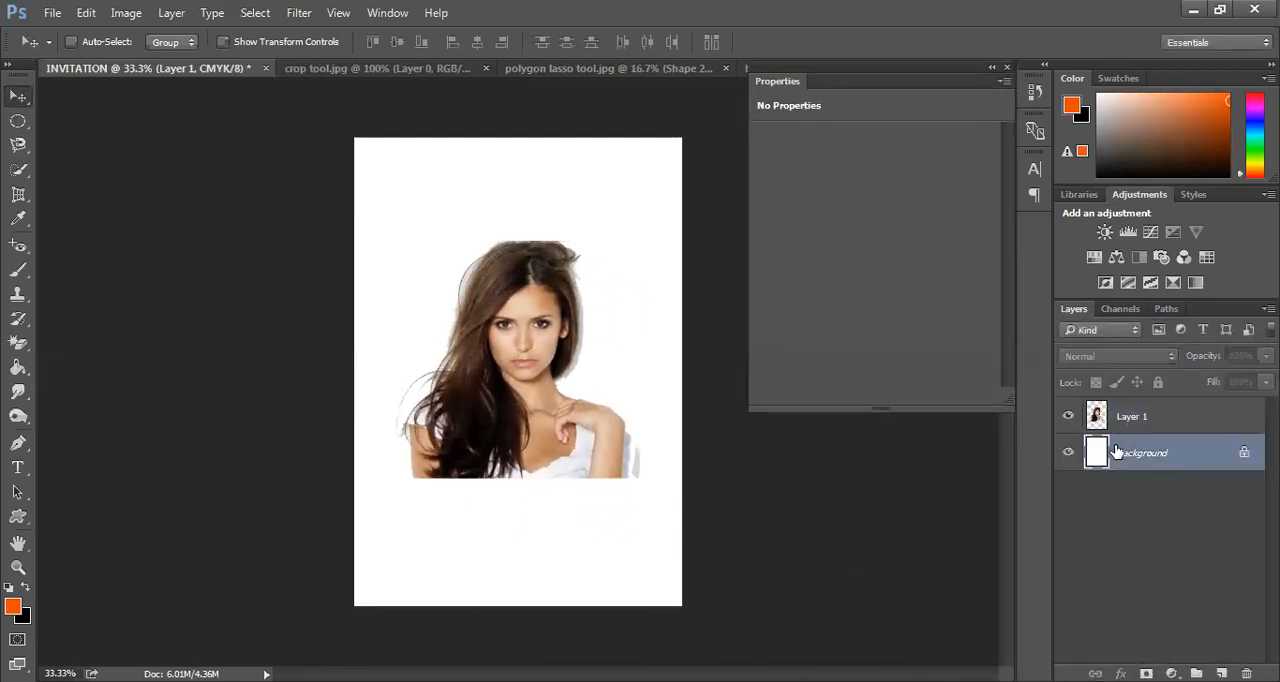
click(17, 518)
right_click(15, 519)
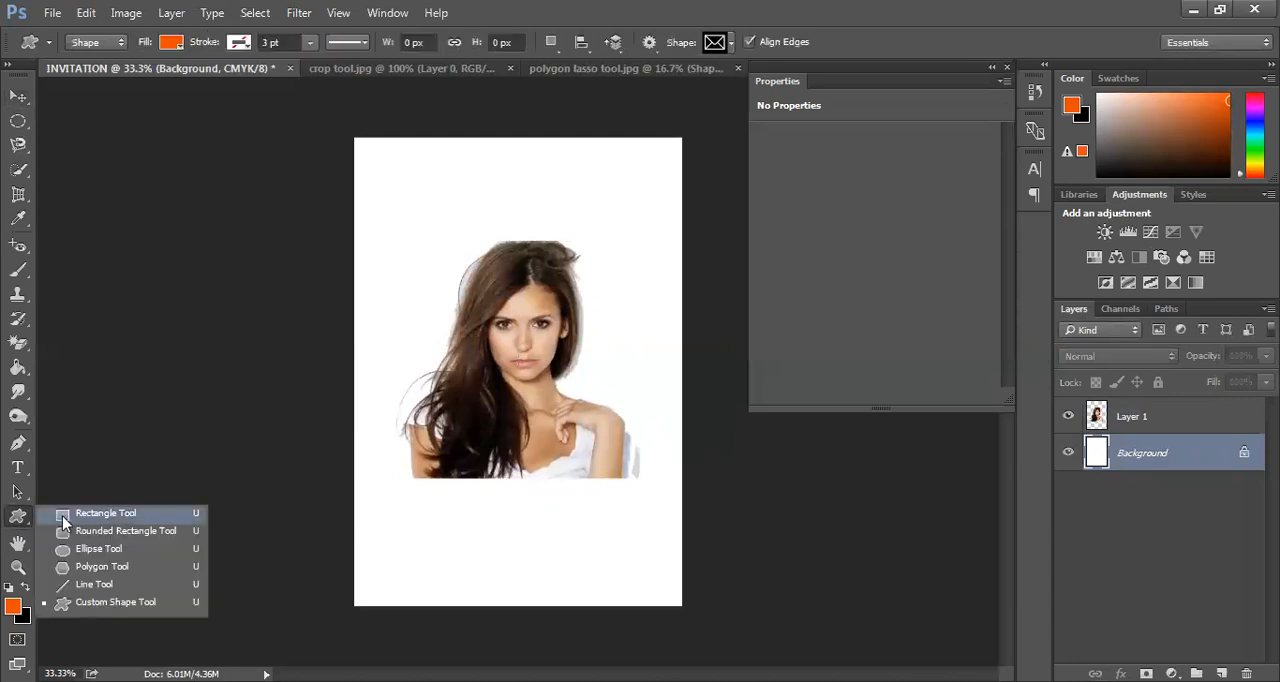
click(62, 515)
drag(329, 116, 711, 631)
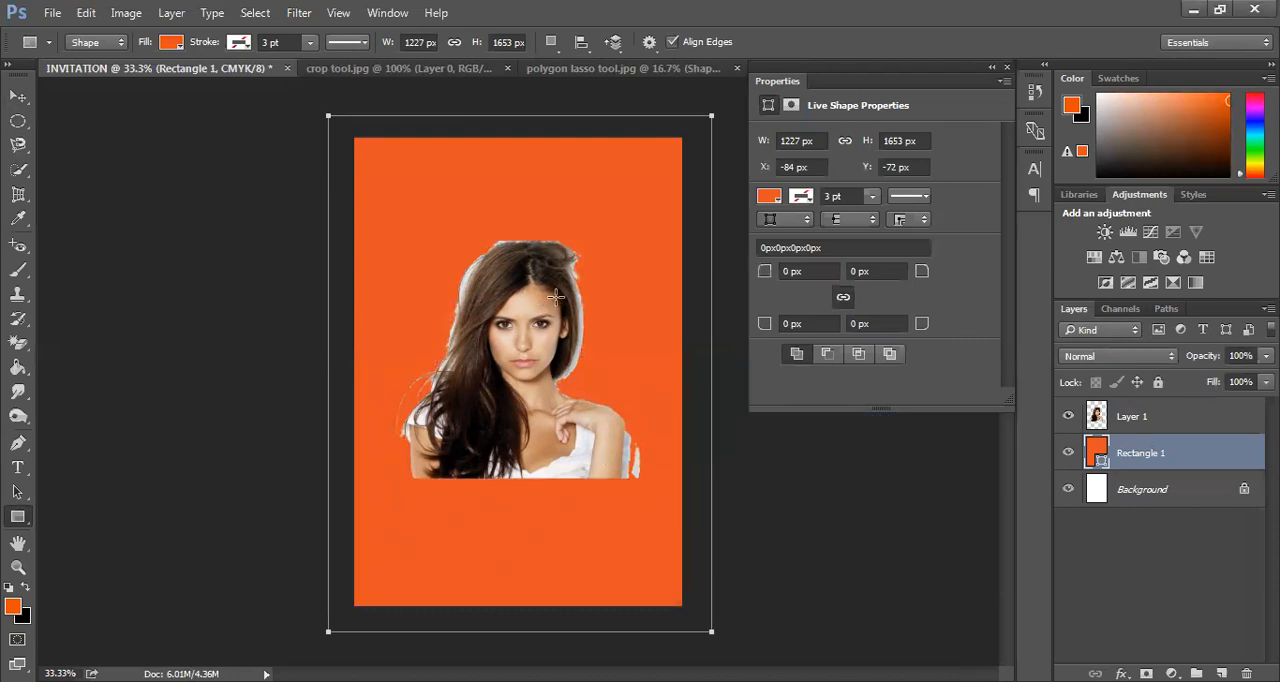
Try a black-to-white gradient, a pattern and the Red, Green gradient as the background rectangle's fill
click(765, 205)
click(692, 142)
click(769, 200)
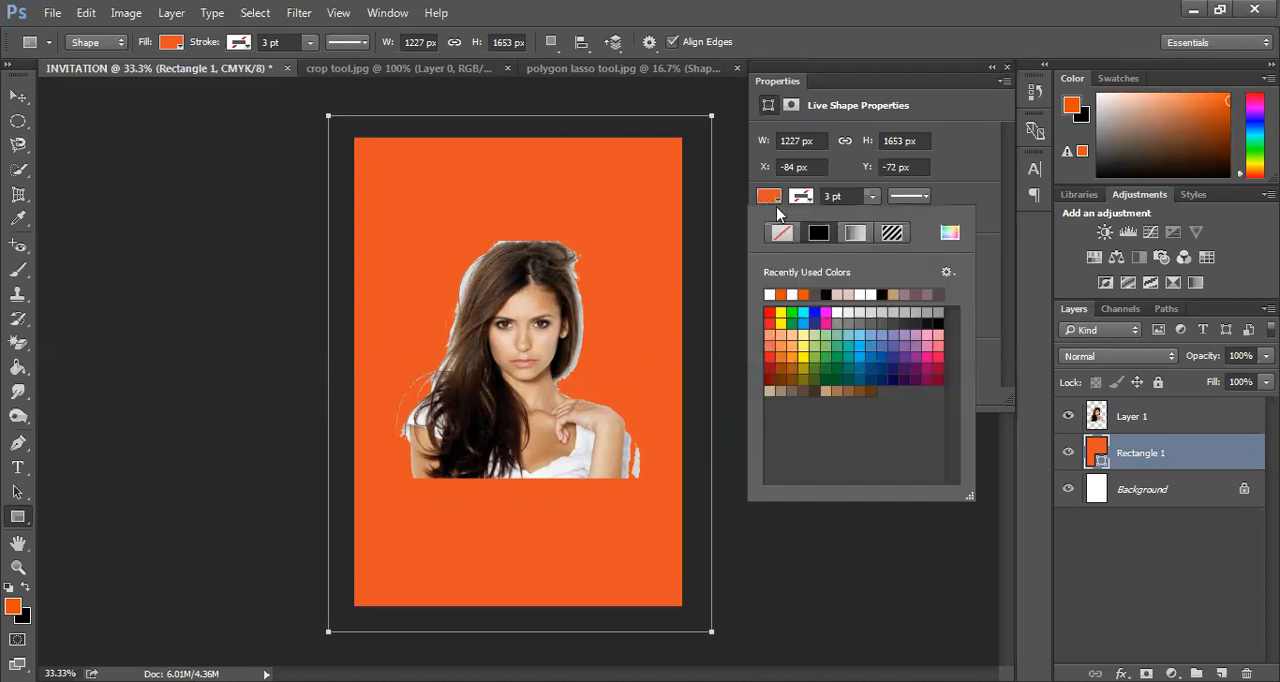
click(851, 240)
click(857, 233)
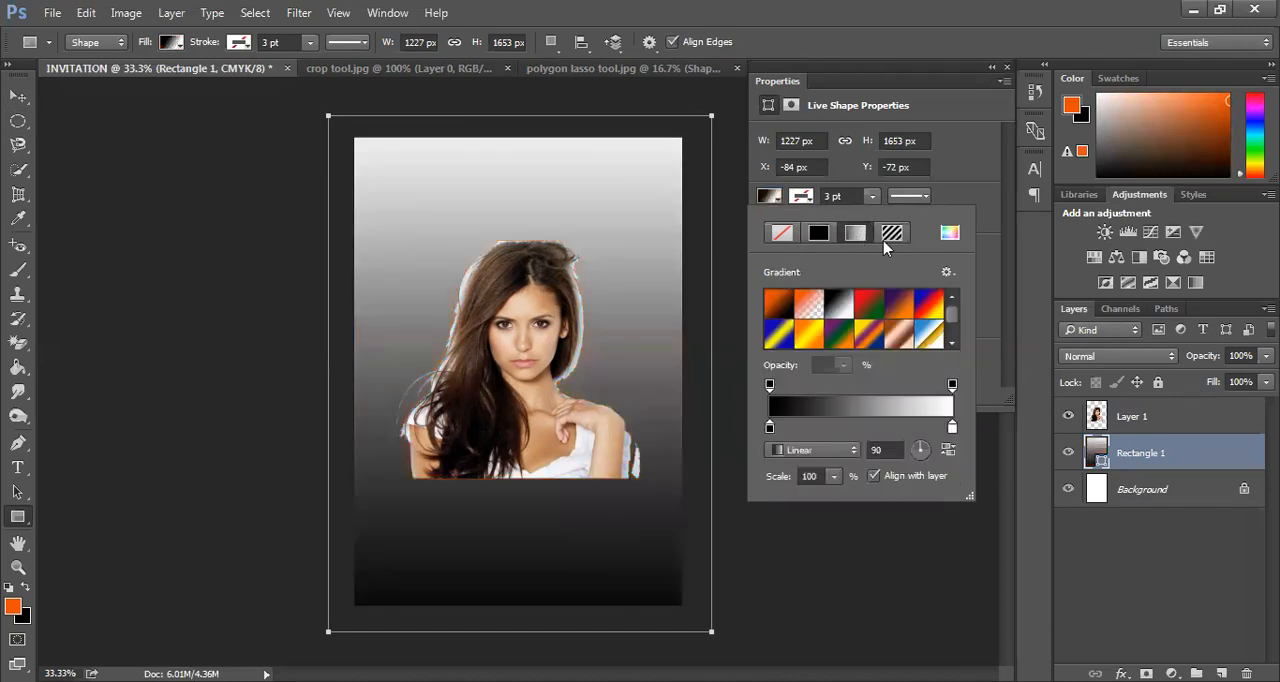
click(892, 233)
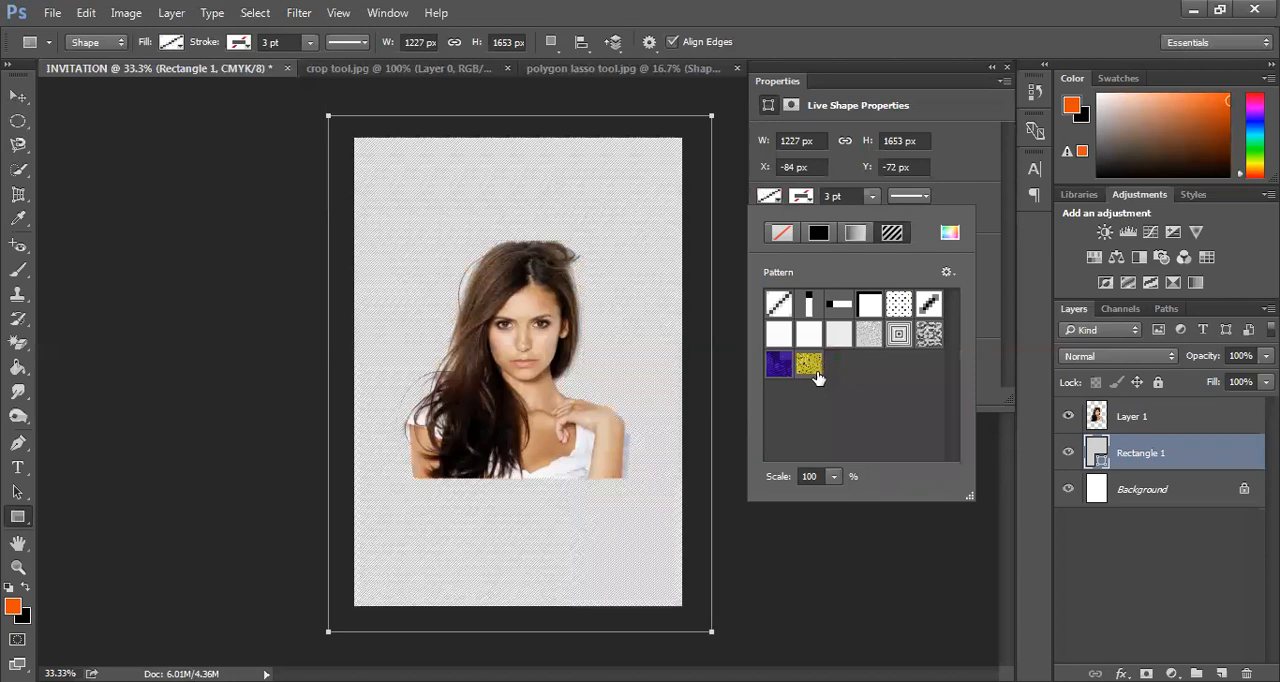
click(819, 233)
click(855, 233)
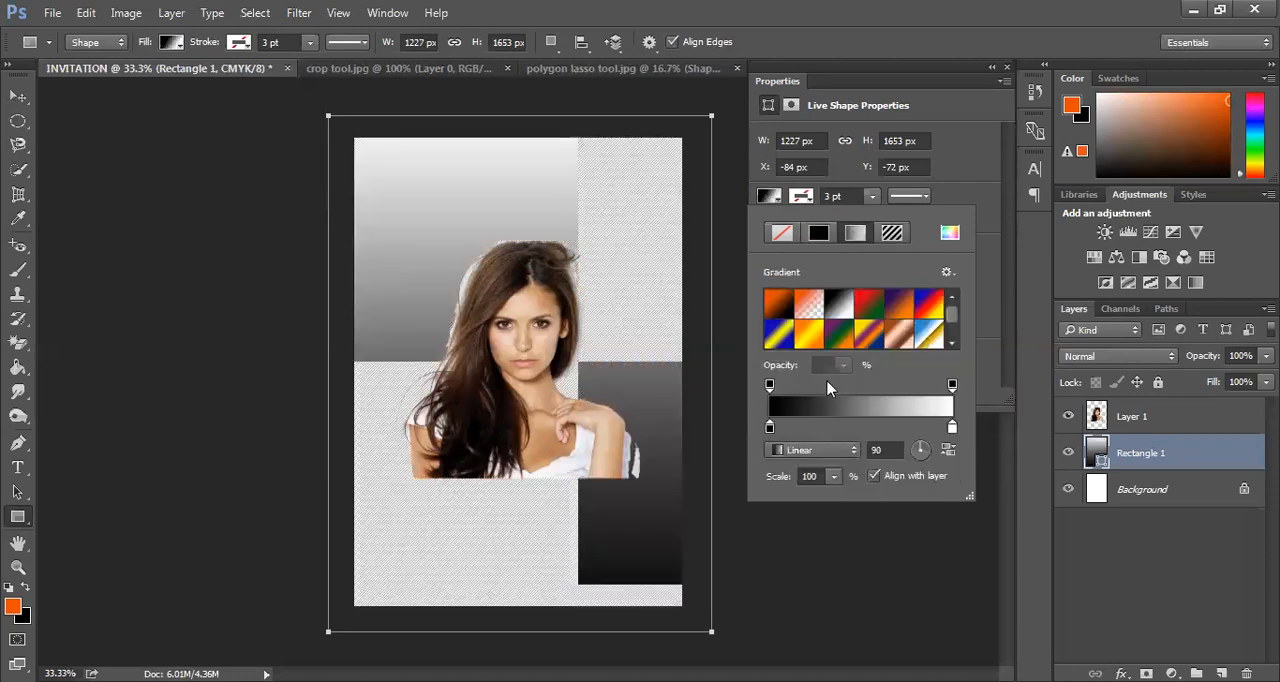
click(858, 309)
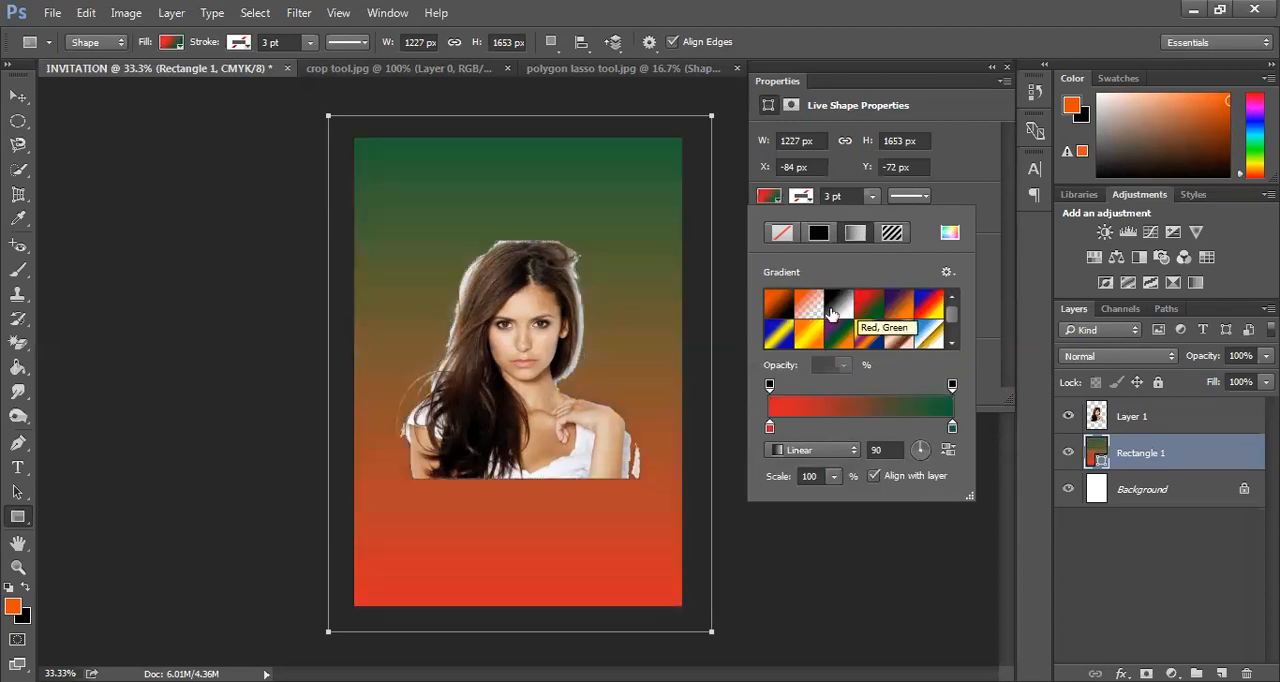
Set the background rectangle's fill to a solid light salmon pink and return to the Move tool
click(810, 232)
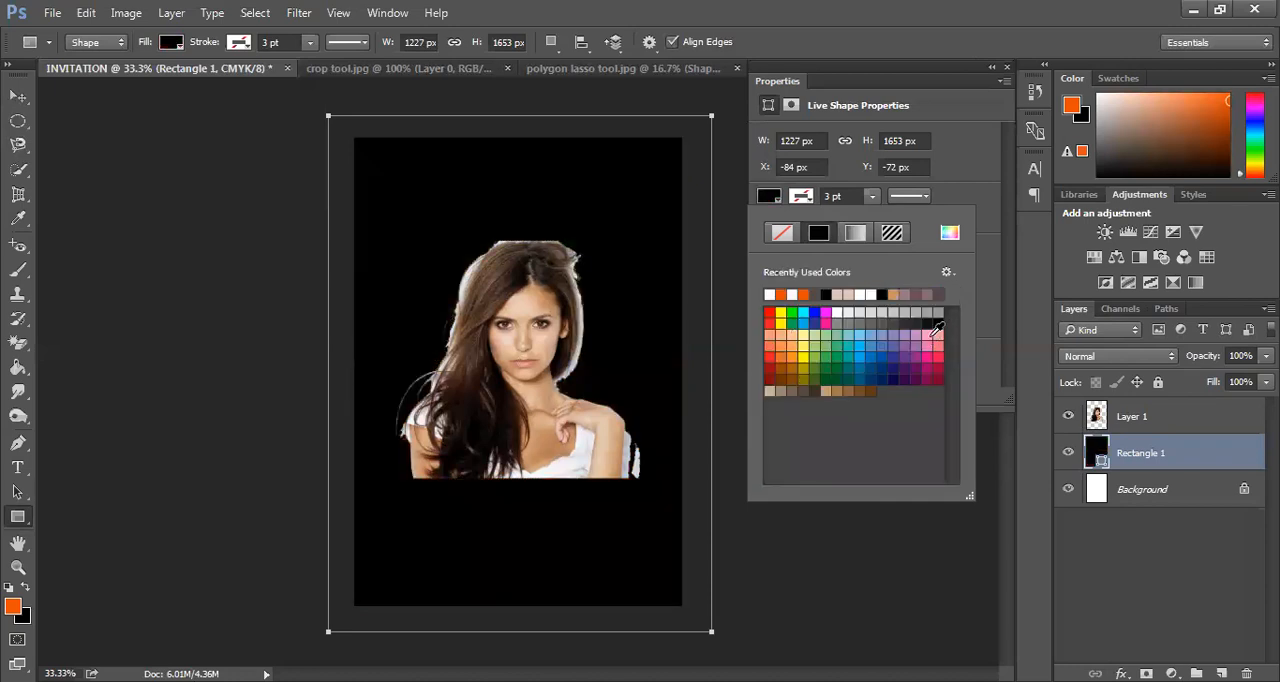
click(928, 336)
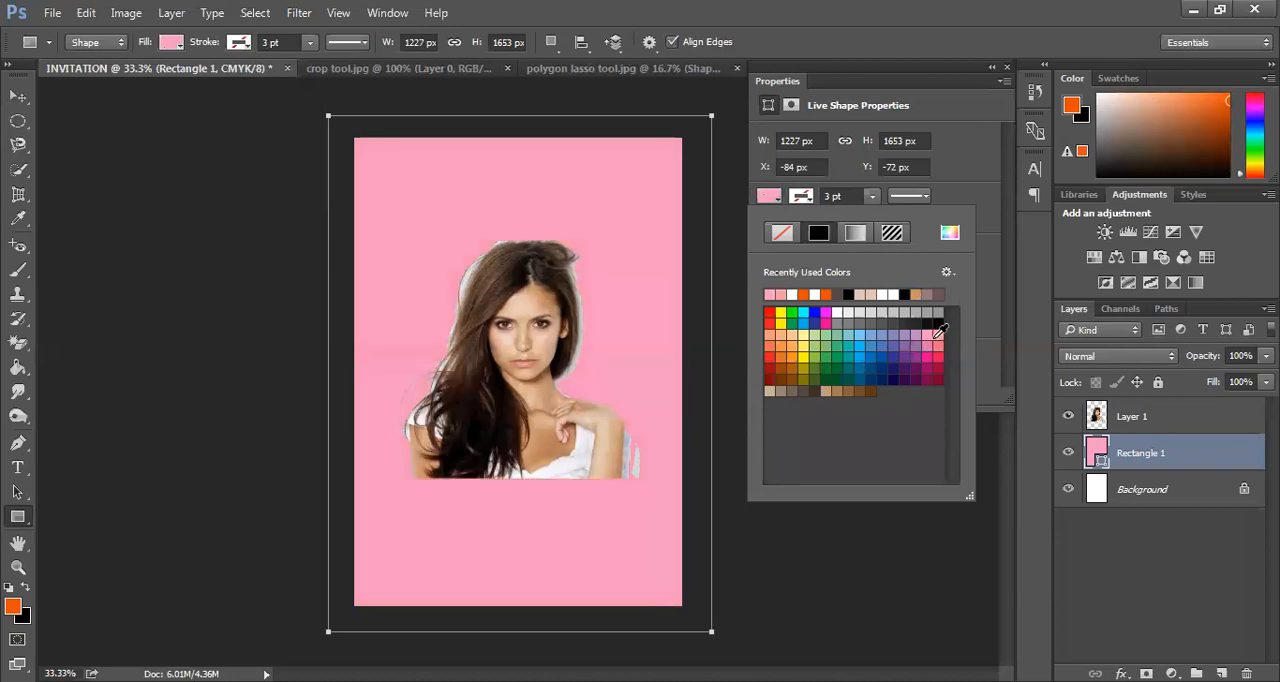
click(938, 333)
click(19, 96)
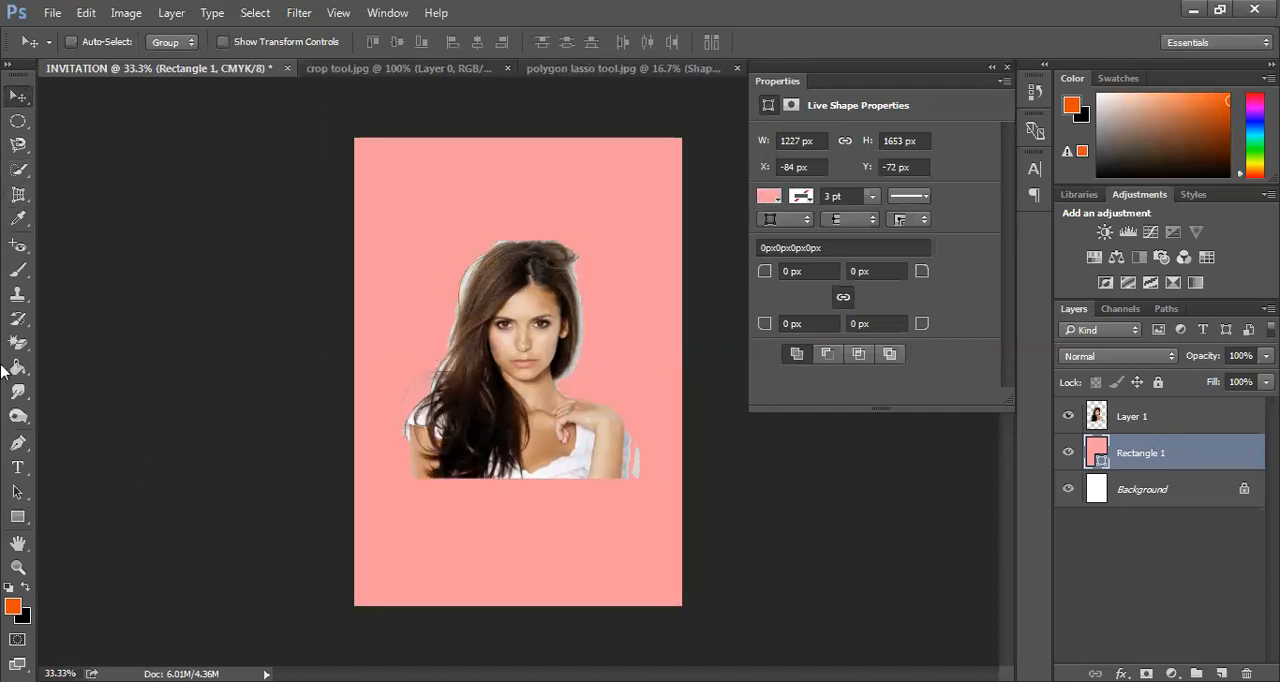
mouse_move(492, 394)
mouse_down()
mouse_move(494, 426)
mouse_move(509, 387)
mouse_move(492, 389)
mouse_up()
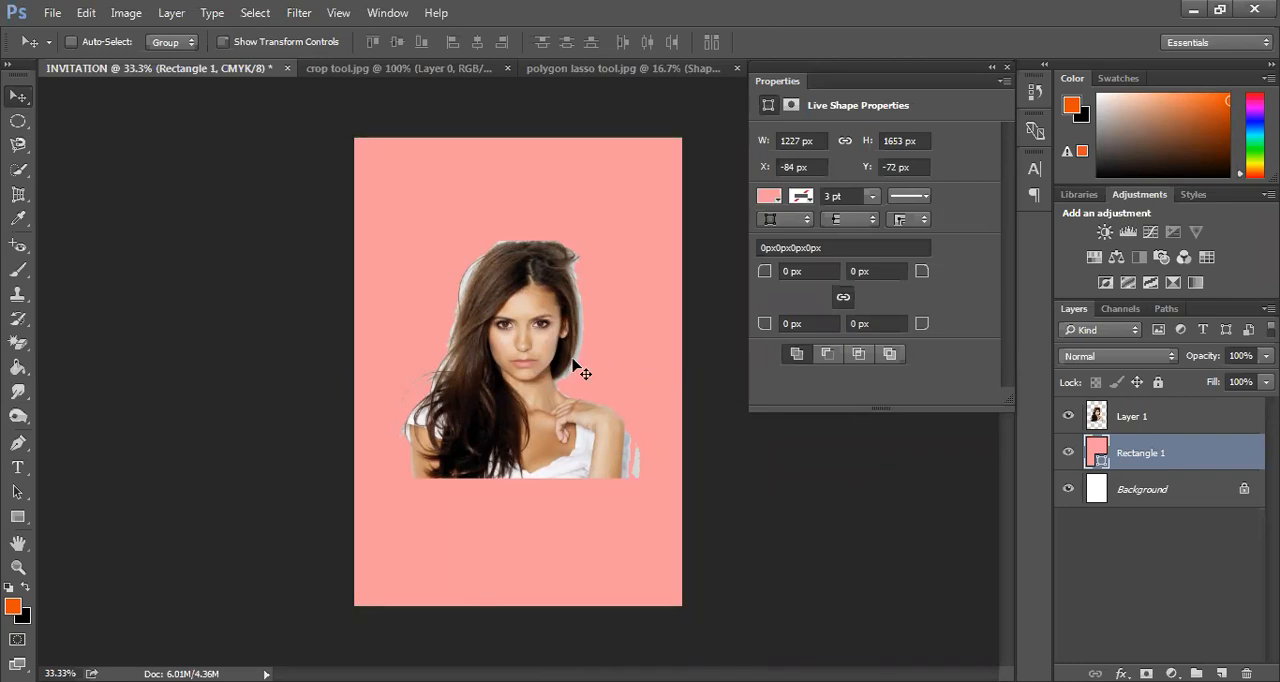
Move the background rectangle slightly up to about X -88 px, Y -116 px, keeping the page covered and its layer selected
drag(549, 364, 548, 349)
click(11, 466)
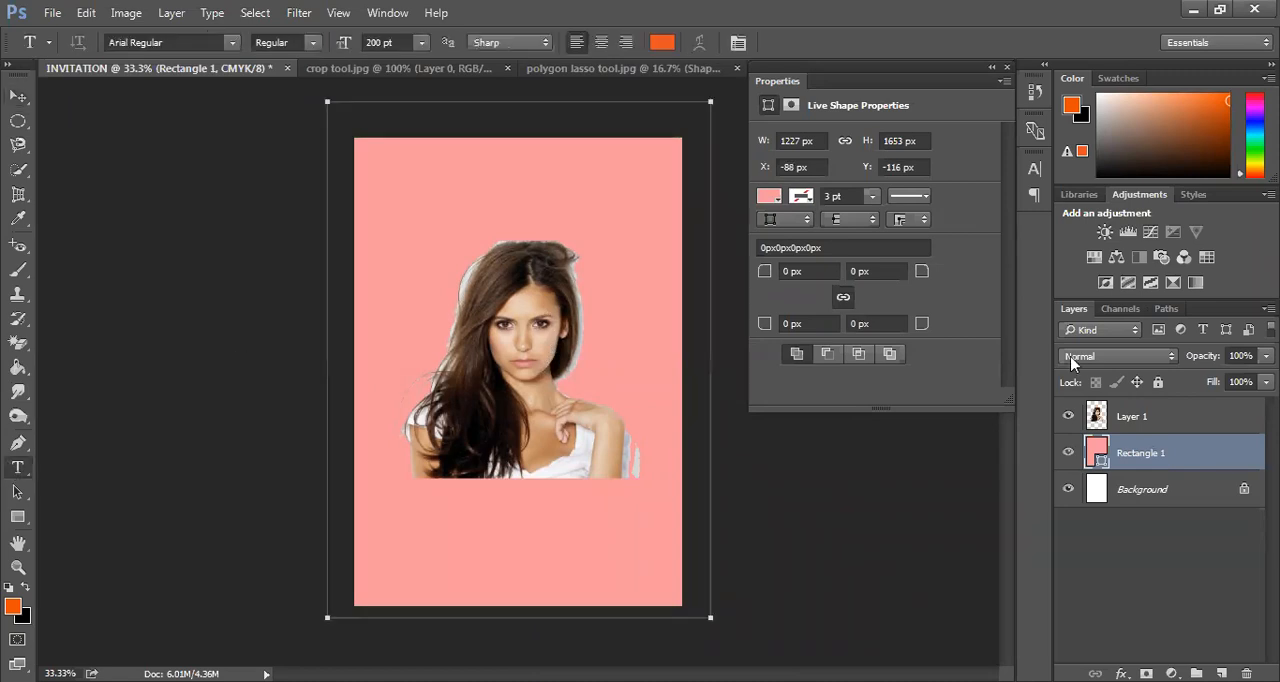
click(20, 98)
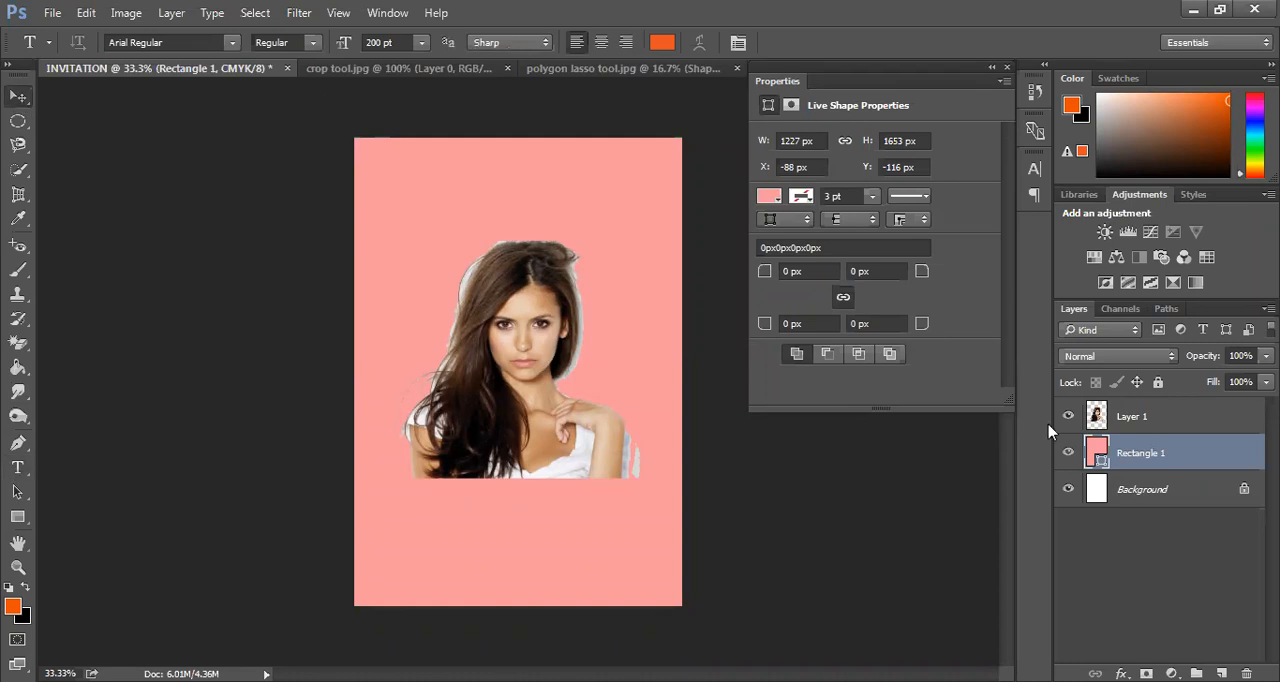
click(1150, 424)
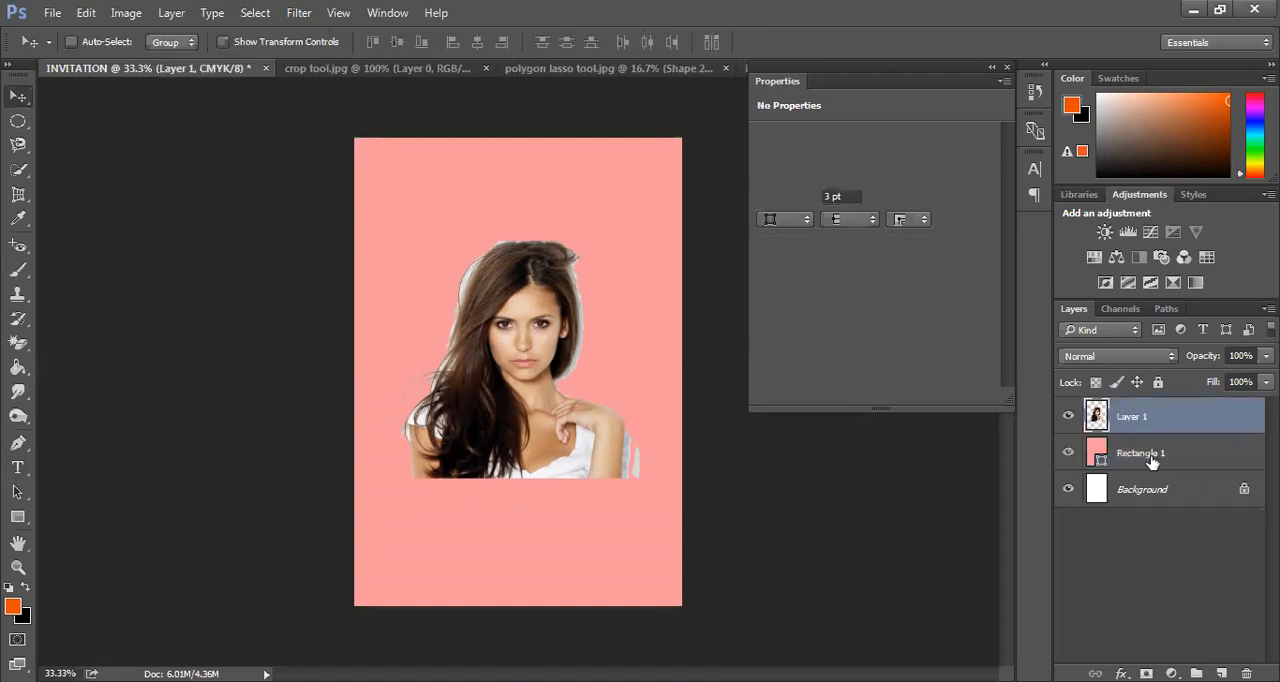
click(1150, 459)
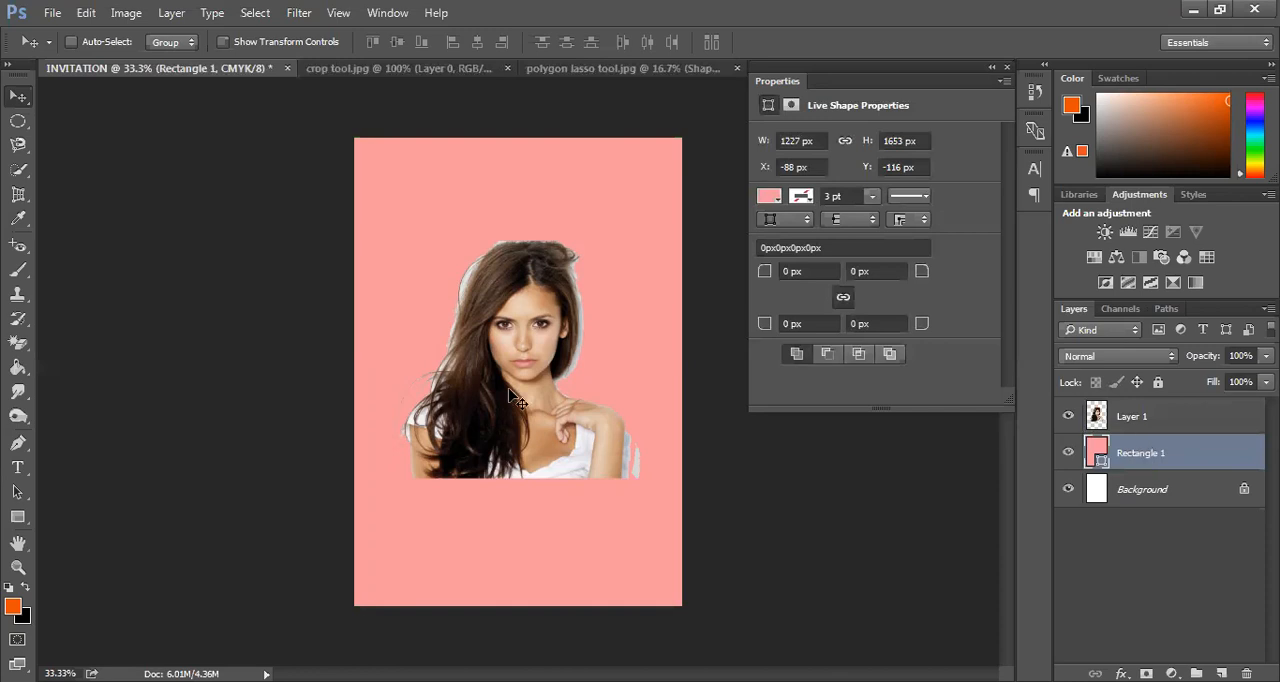
Add a new layer above the portrait and write VODU in orange Arial Regular at 65 pt across the page above the head
click(1127, 424)
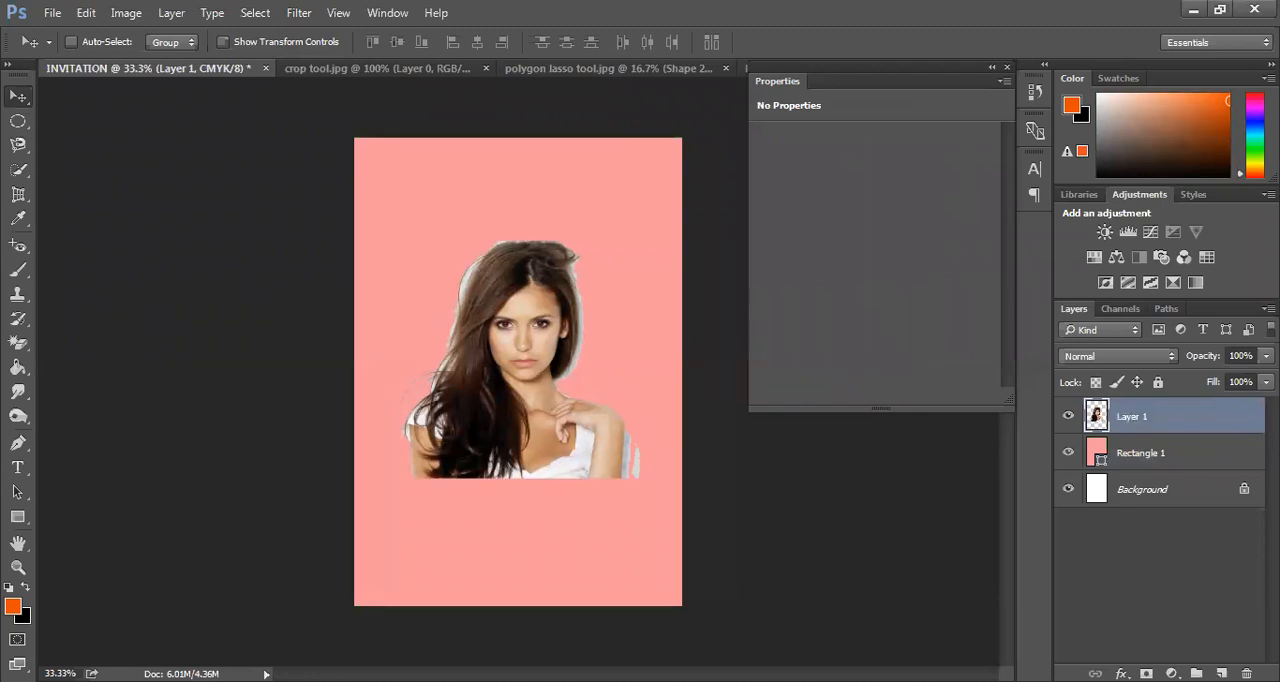
click(1221, 673)
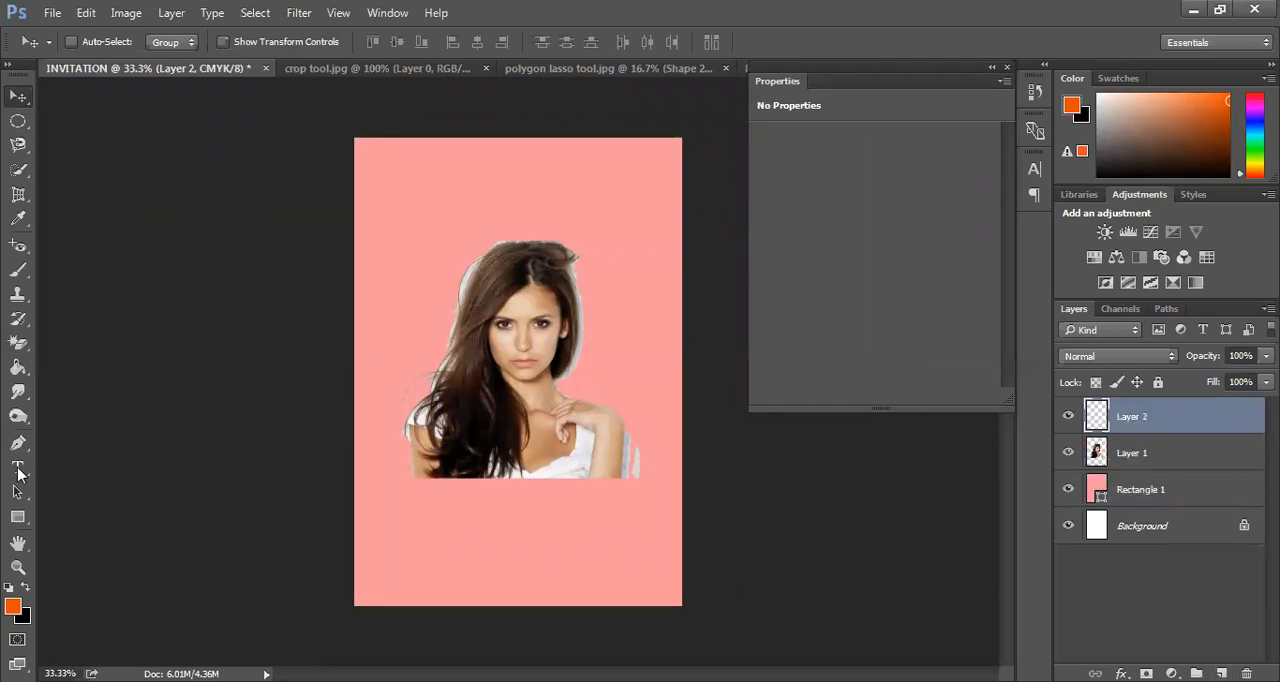
click(17, 467)
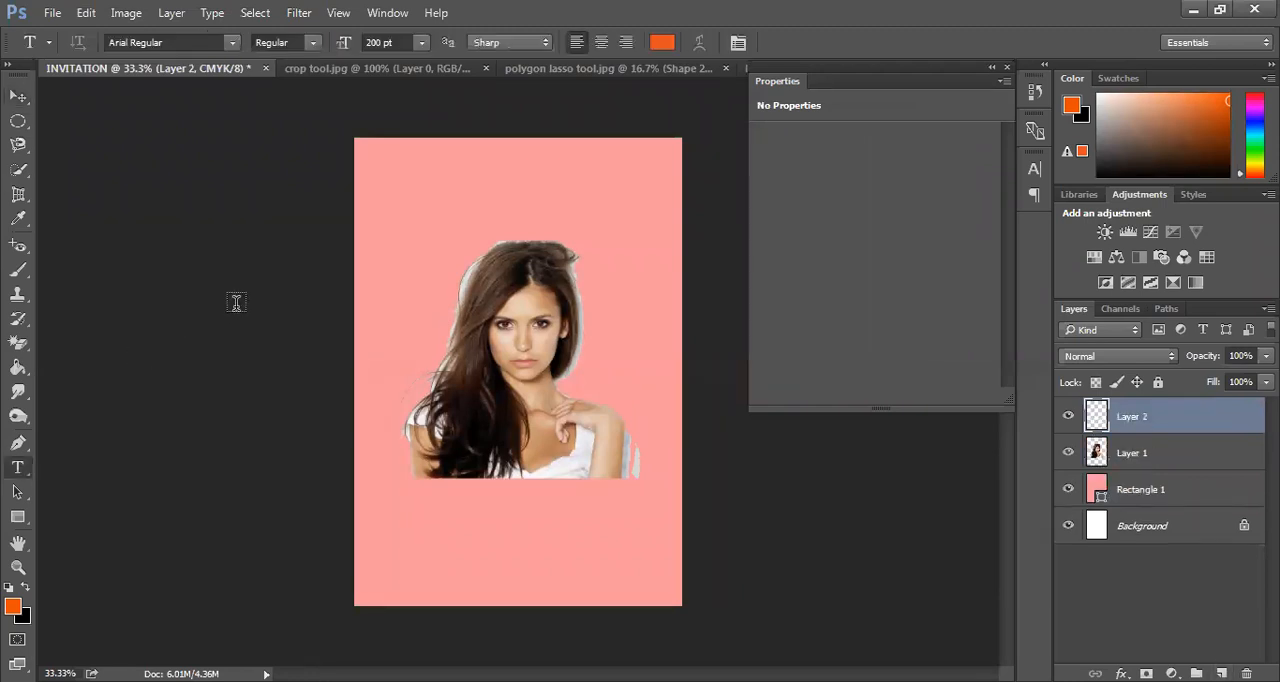
click(397, 176)
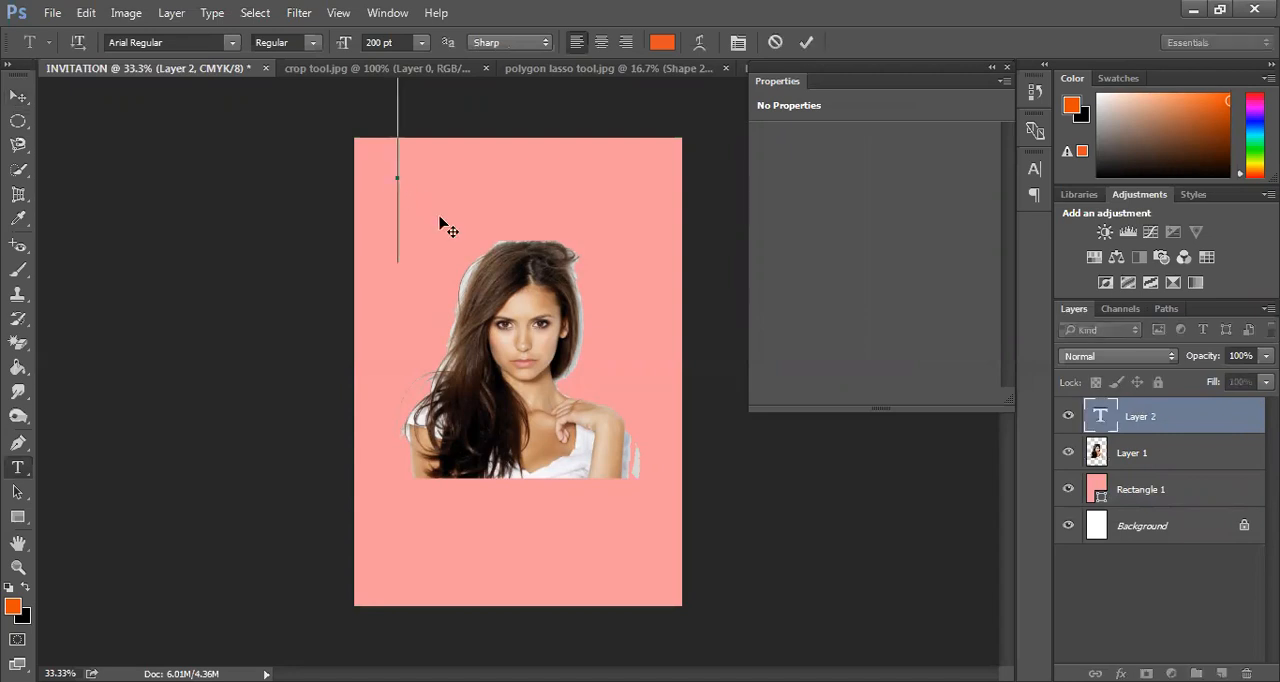
text(VO)
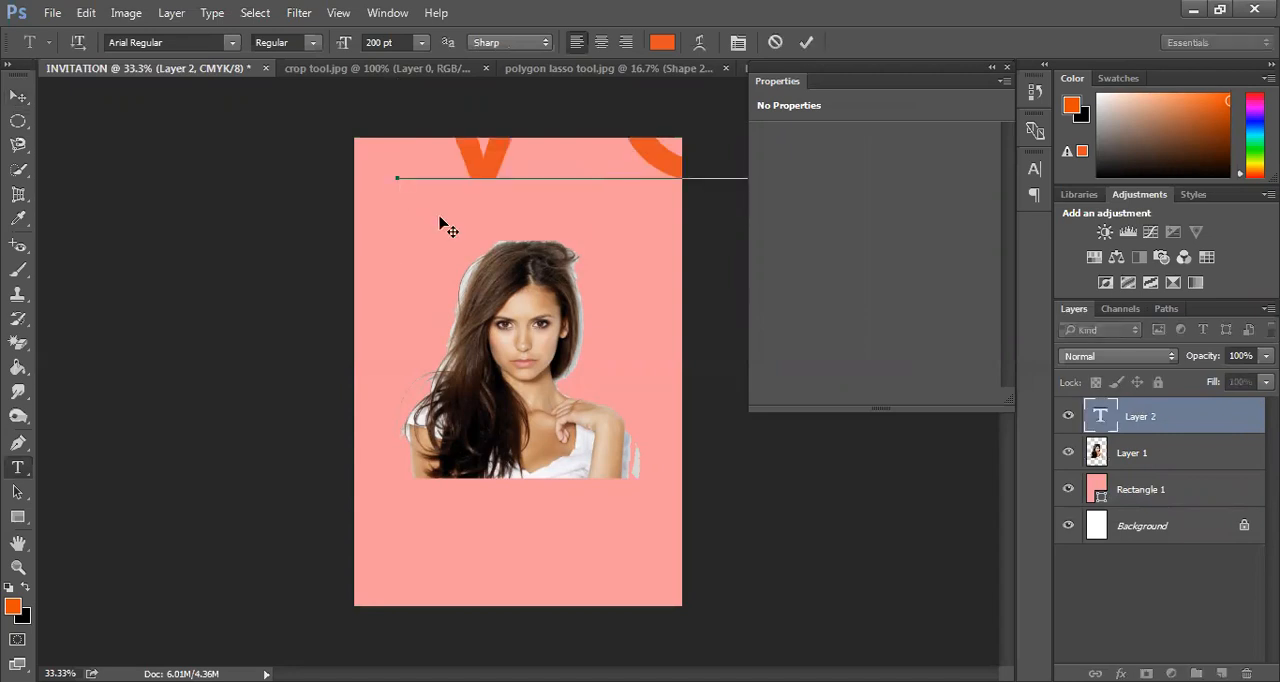
key(ctrl+a)
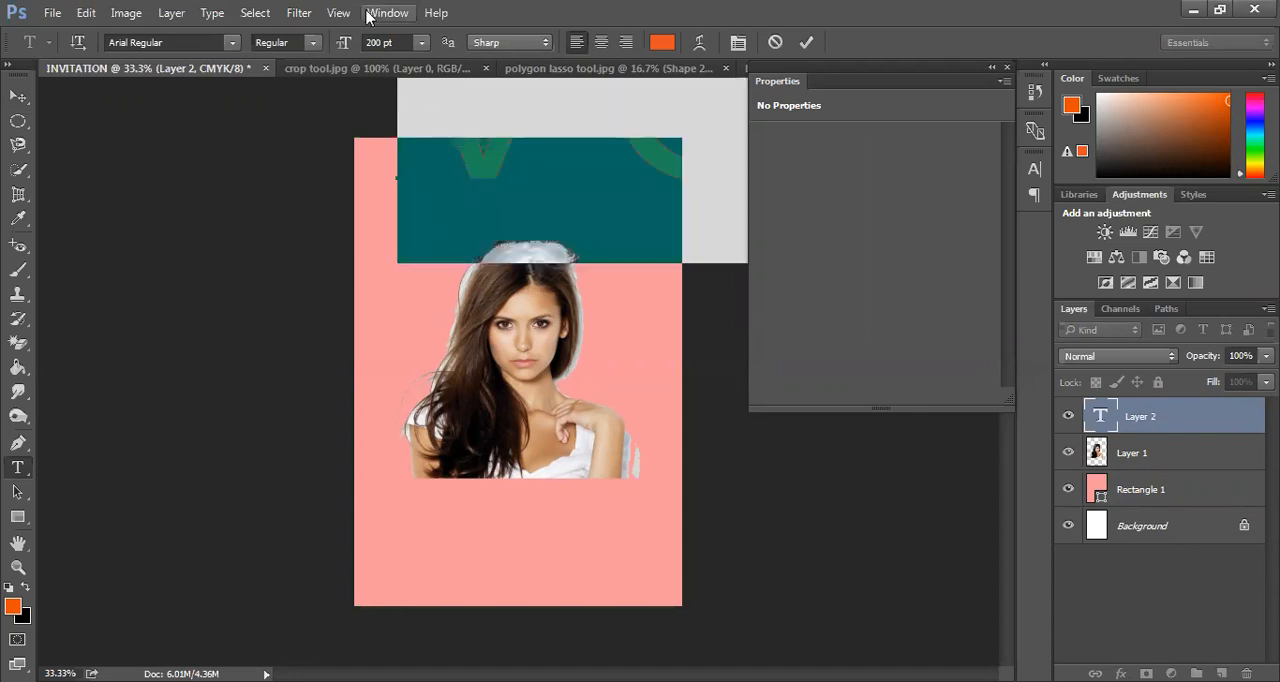
drag(340, 45, 205, 61)
drag(693, 225, 676, 278)
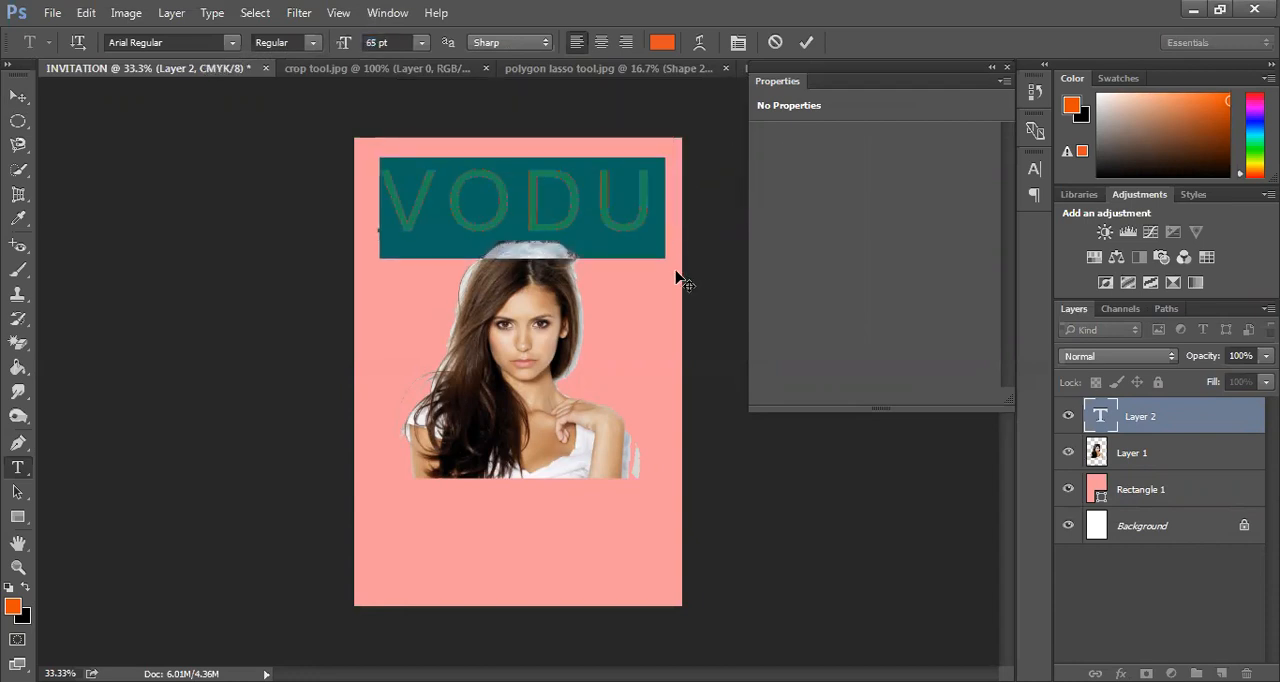
Correct the heading to VOGUE, reduce its size to 53 pt so it fits the page width, and commit the text
click(649, 197)
key(BackSpace)
key(BackSpace)
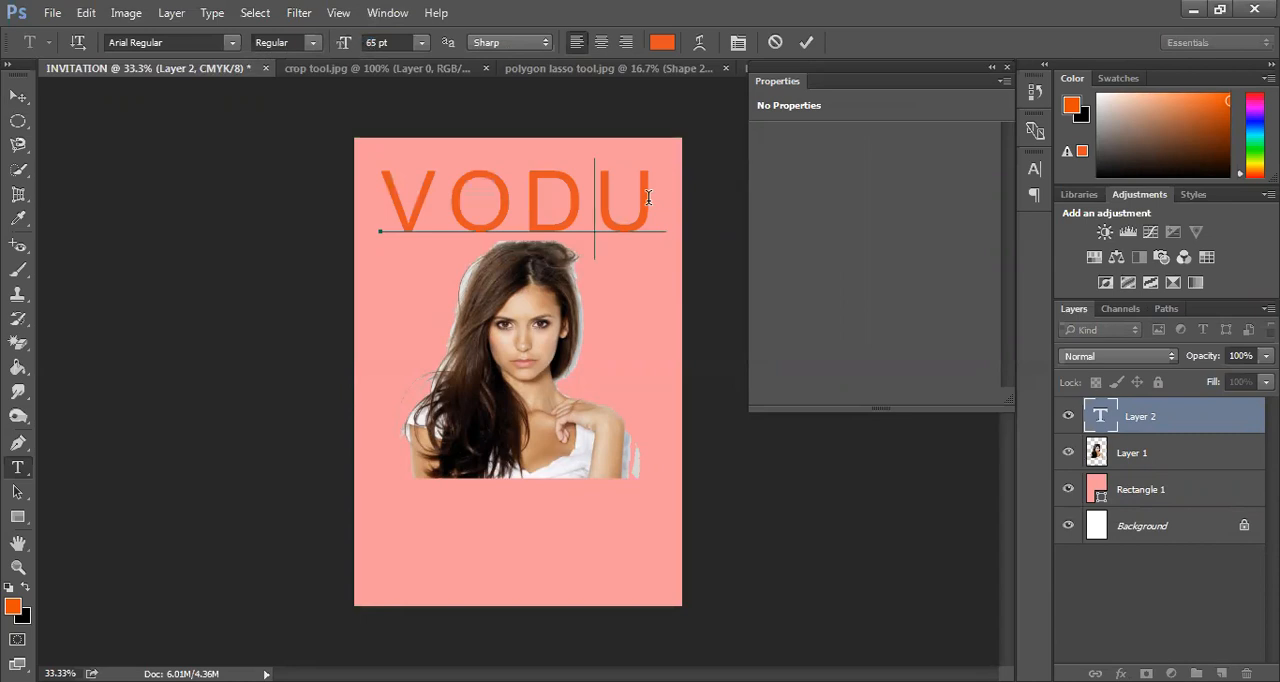
text(GUE)
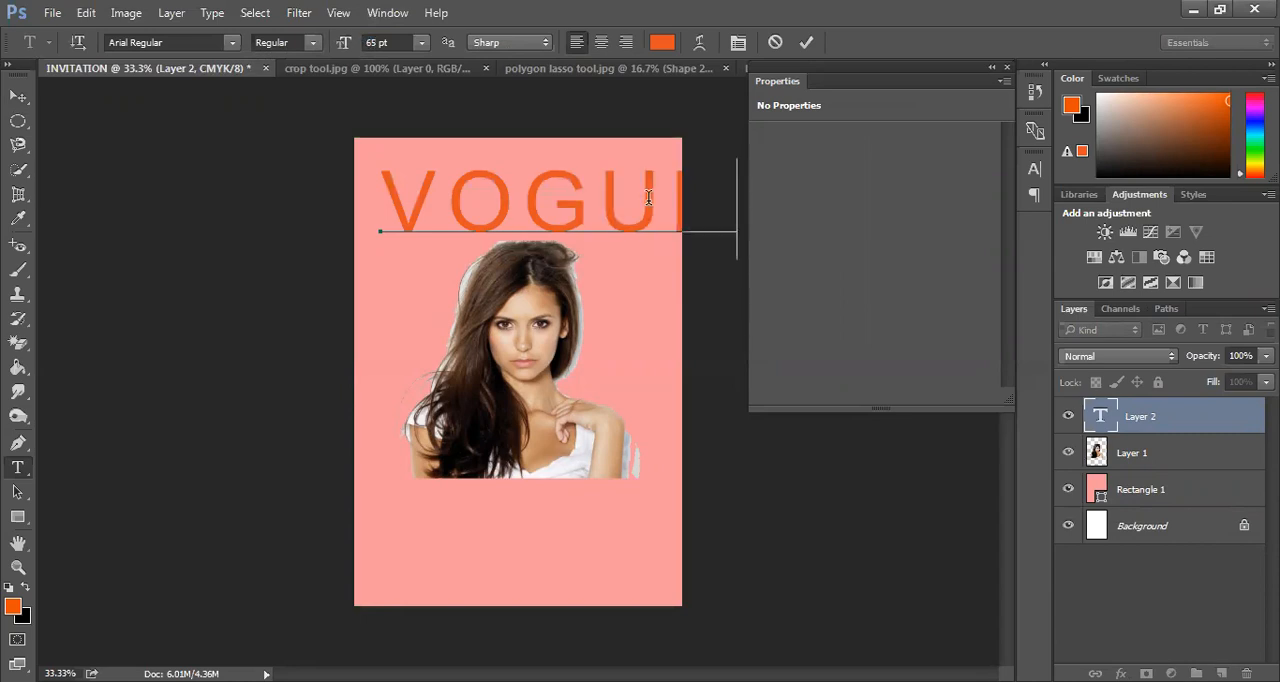
key(ctrl+a)
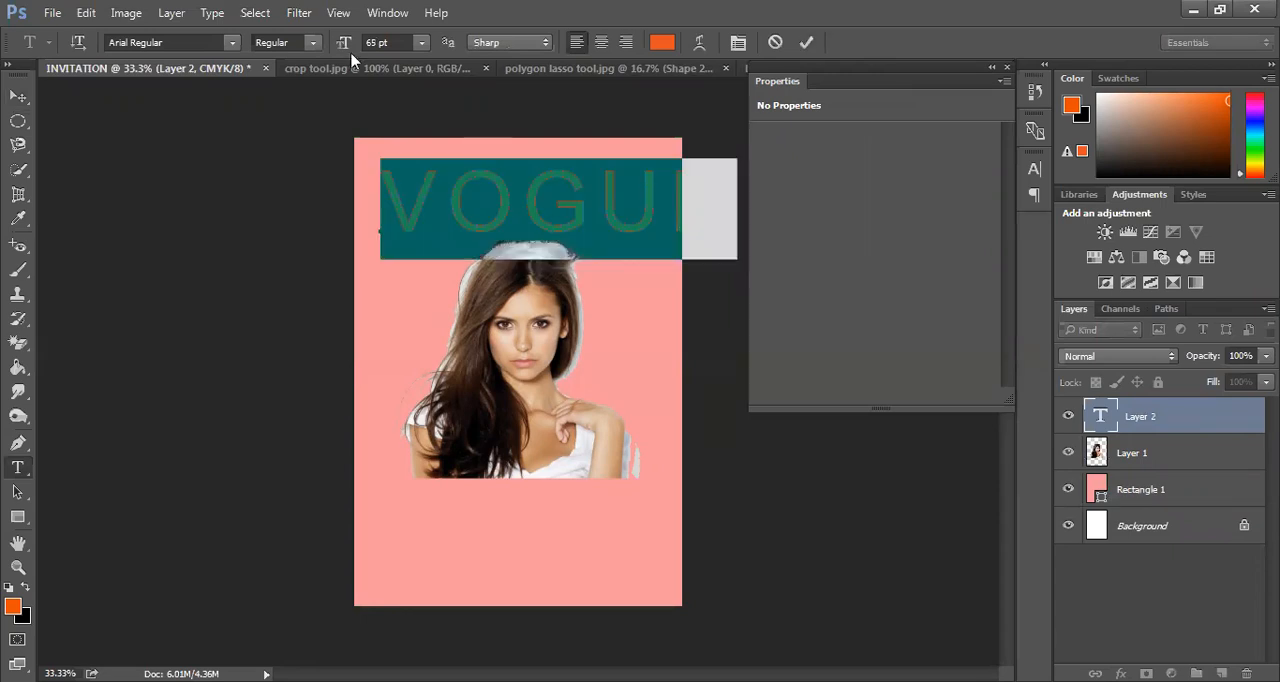
drag(343, 44, 329, 48)
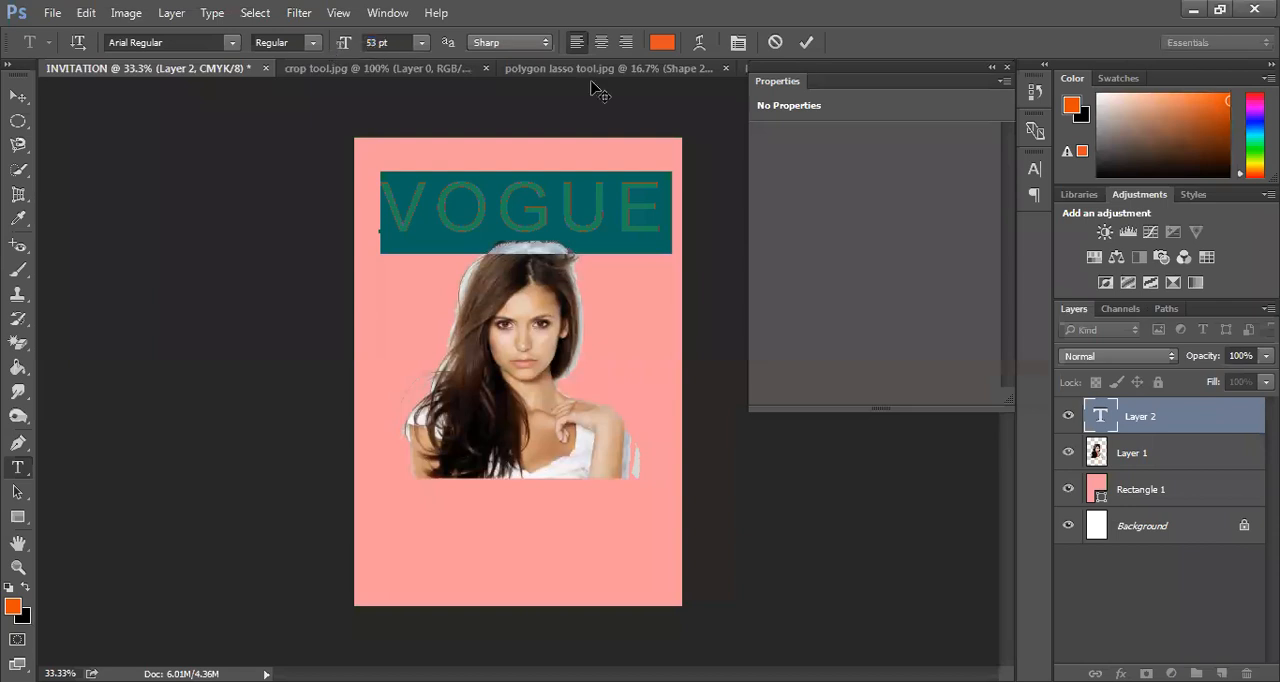
click(806, 42)
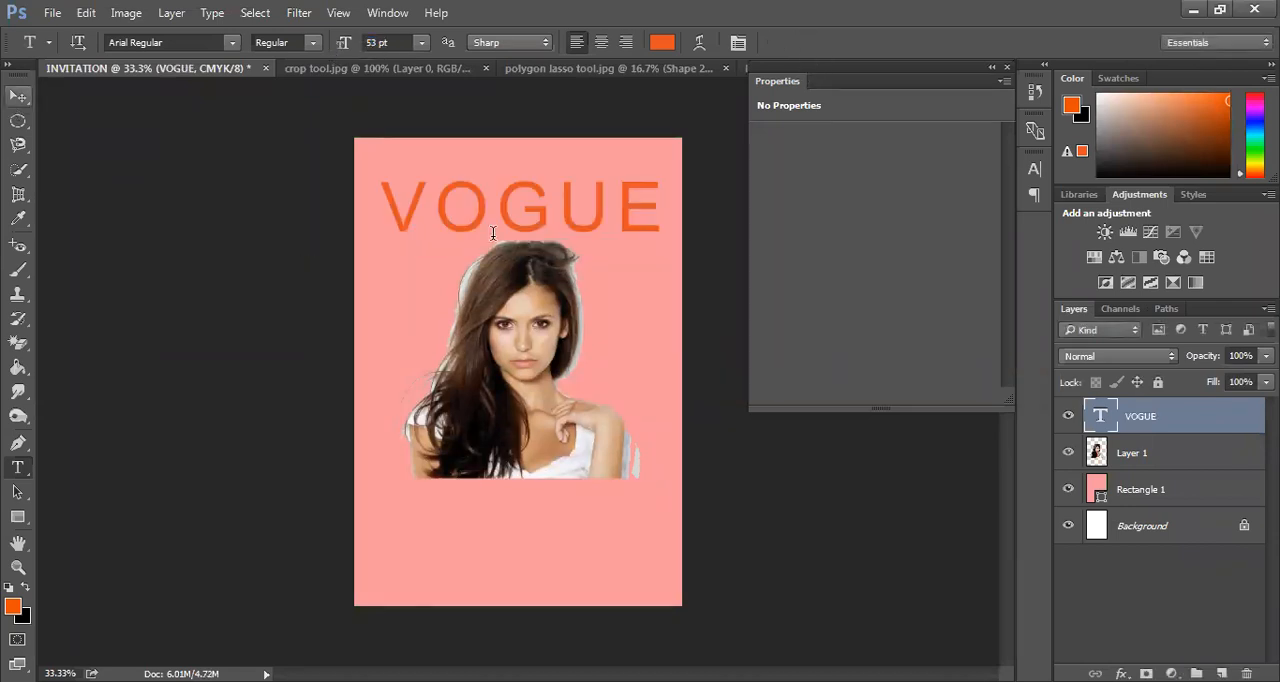
Set the whole VOGUE heading to Arial Bold and nudge it slightly up above the portrait
click(516, 208)
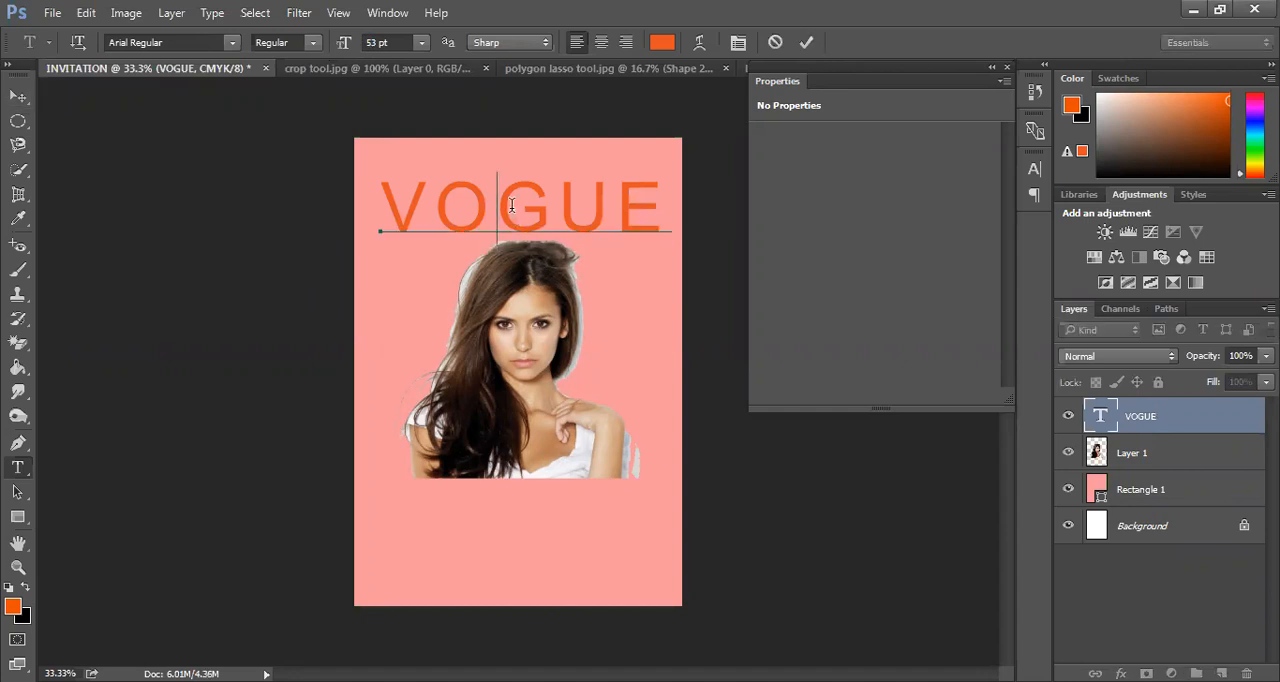
double_click(512, 212)
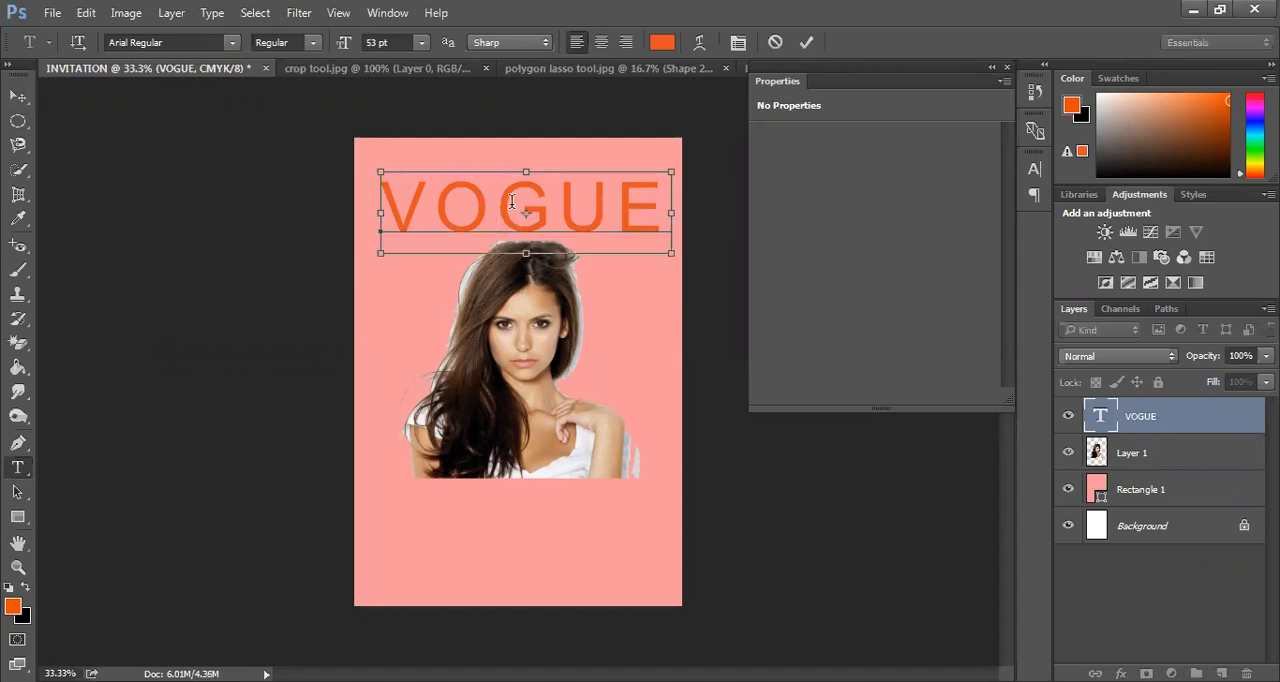
click(314, 44)
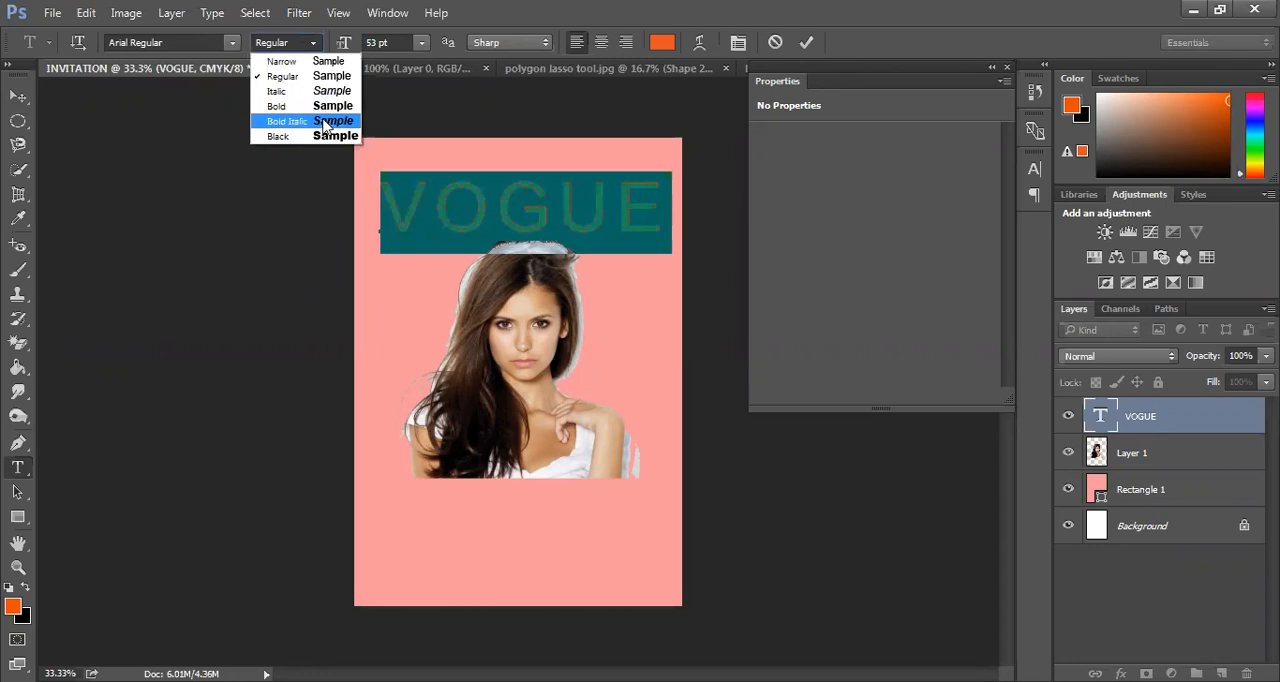
click(333, 105)
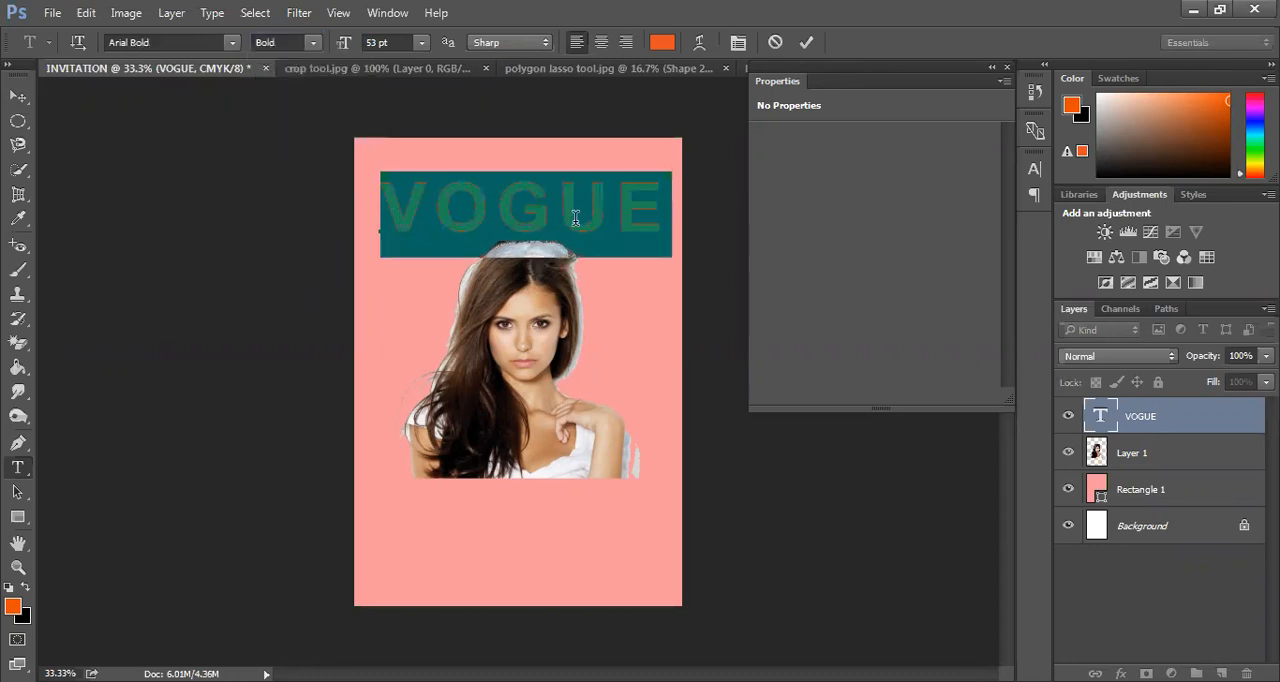
click(15, 103)
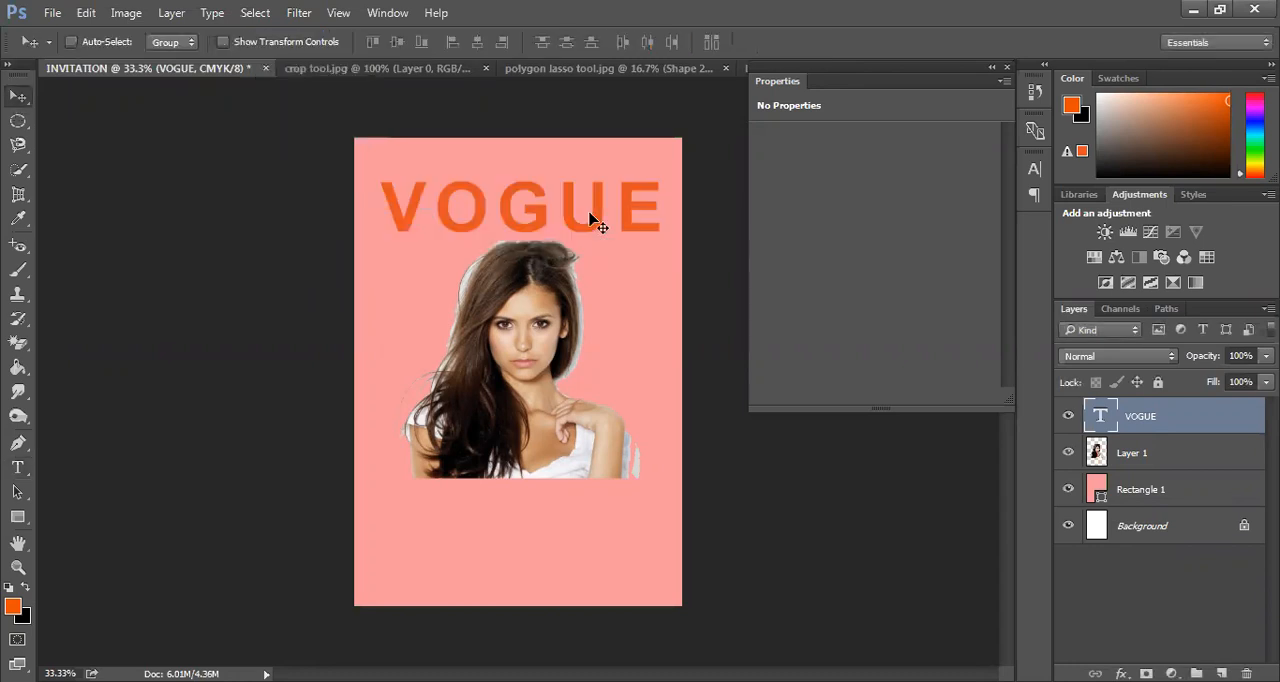
drag(578, 213, 577, 223)
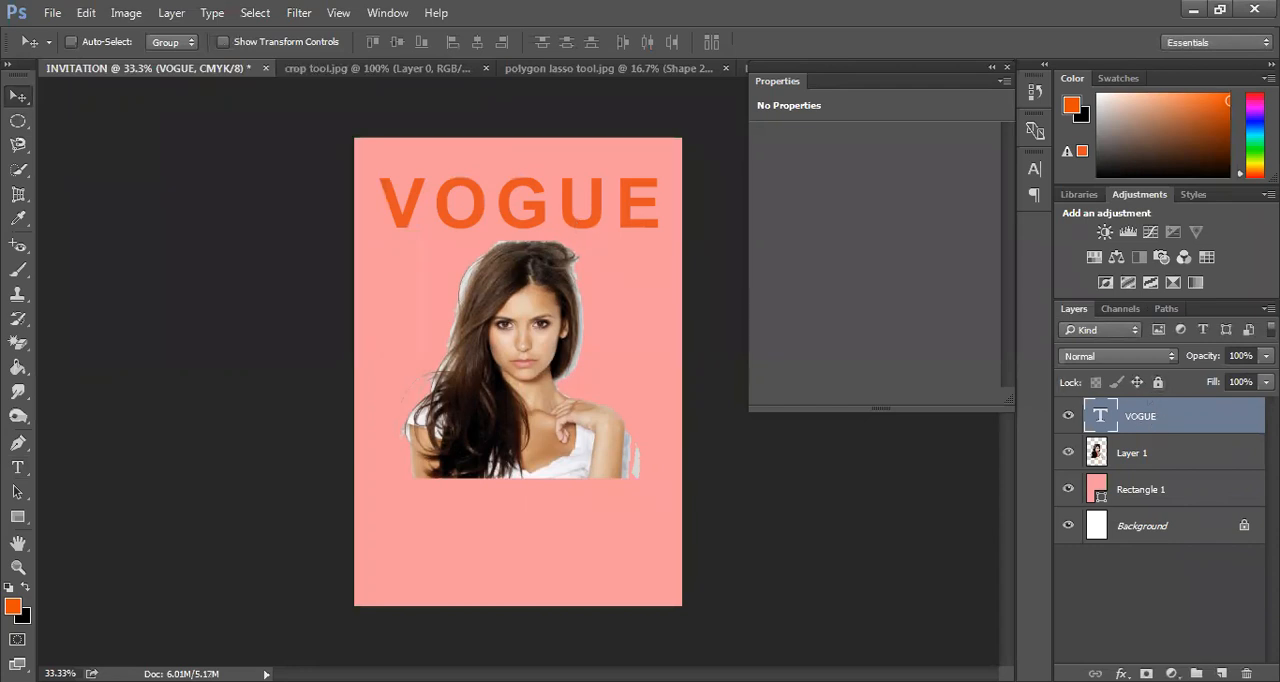
Give the VOGUE text layer a 1 px inside Stroke in the orange sampled from its letters (e75225)
mouse_move(1152, 414)
mouse_down()
mouse_move(1157, 537)
mouse_move(1137, 585)
mouse_move(1152, 410)
mouse_up()
click(1121, 673)
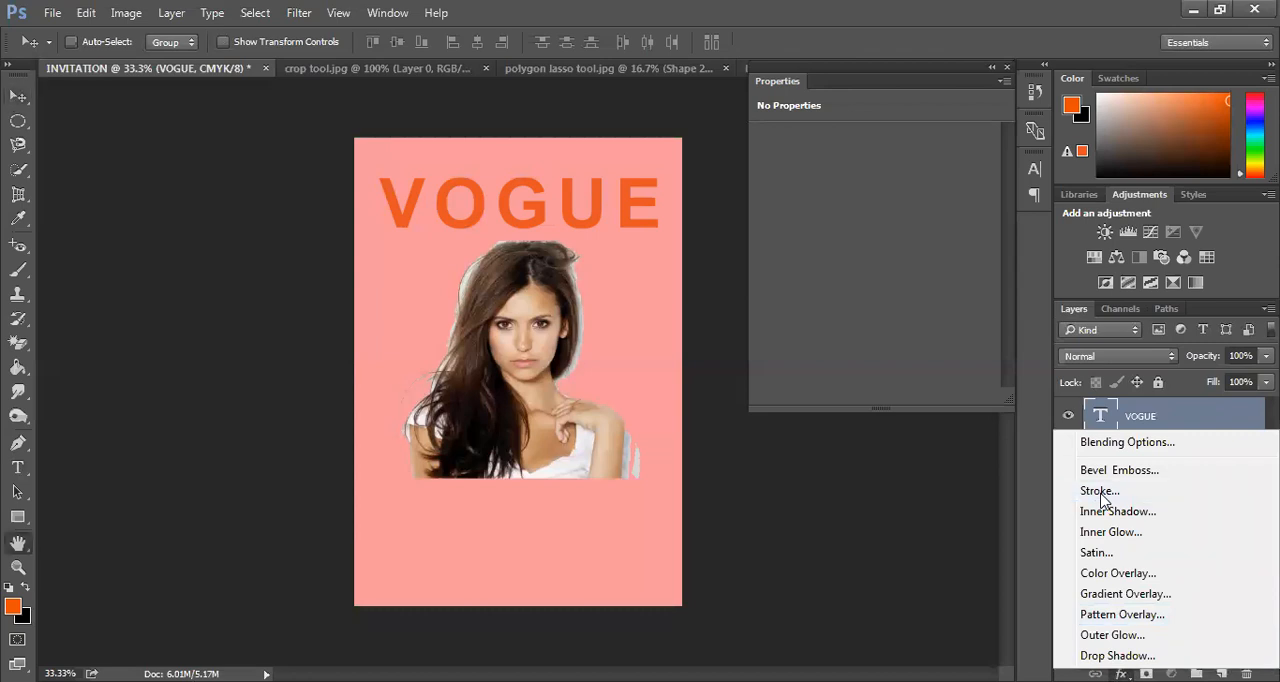
click(1100, 492)
drag(451, 70, 857, 62)
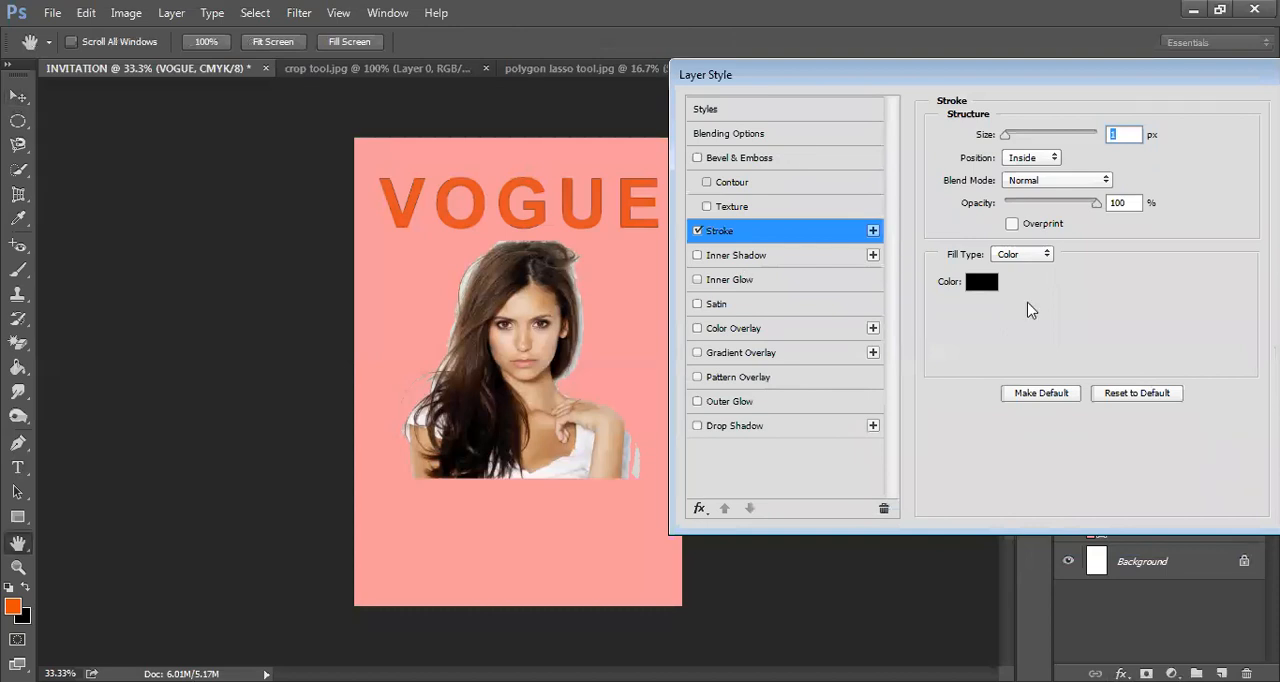
click(975, 285)
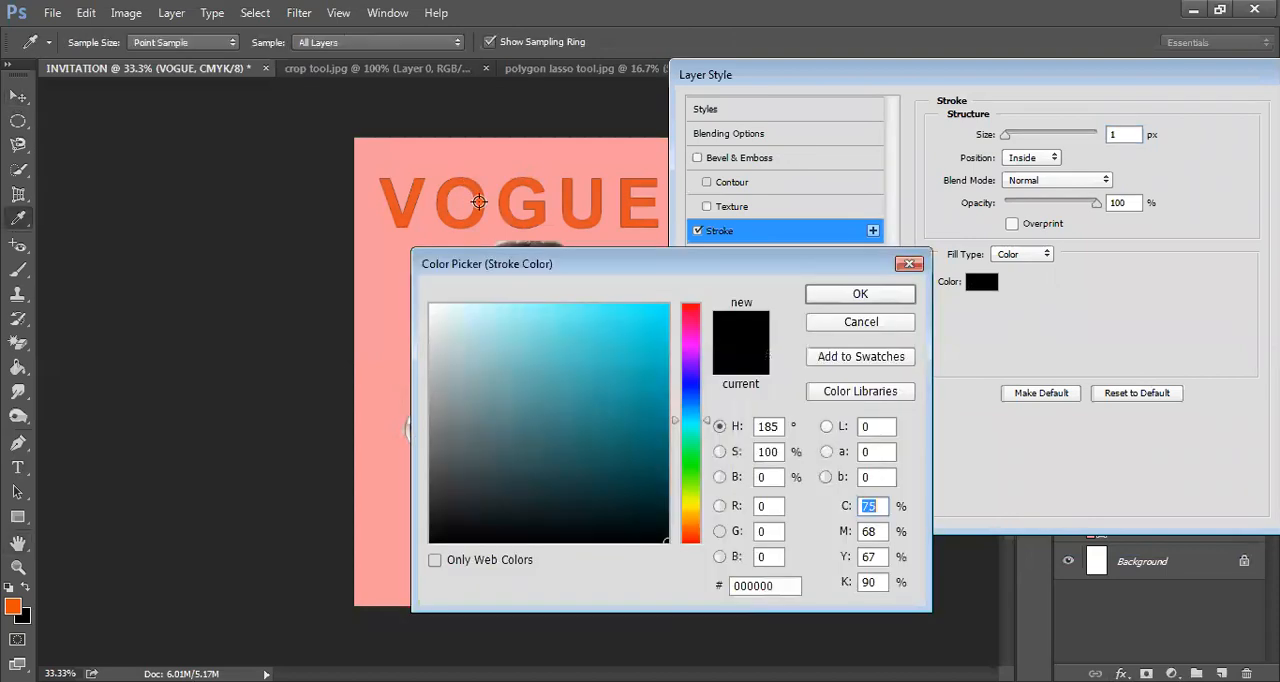
click(479, 202)
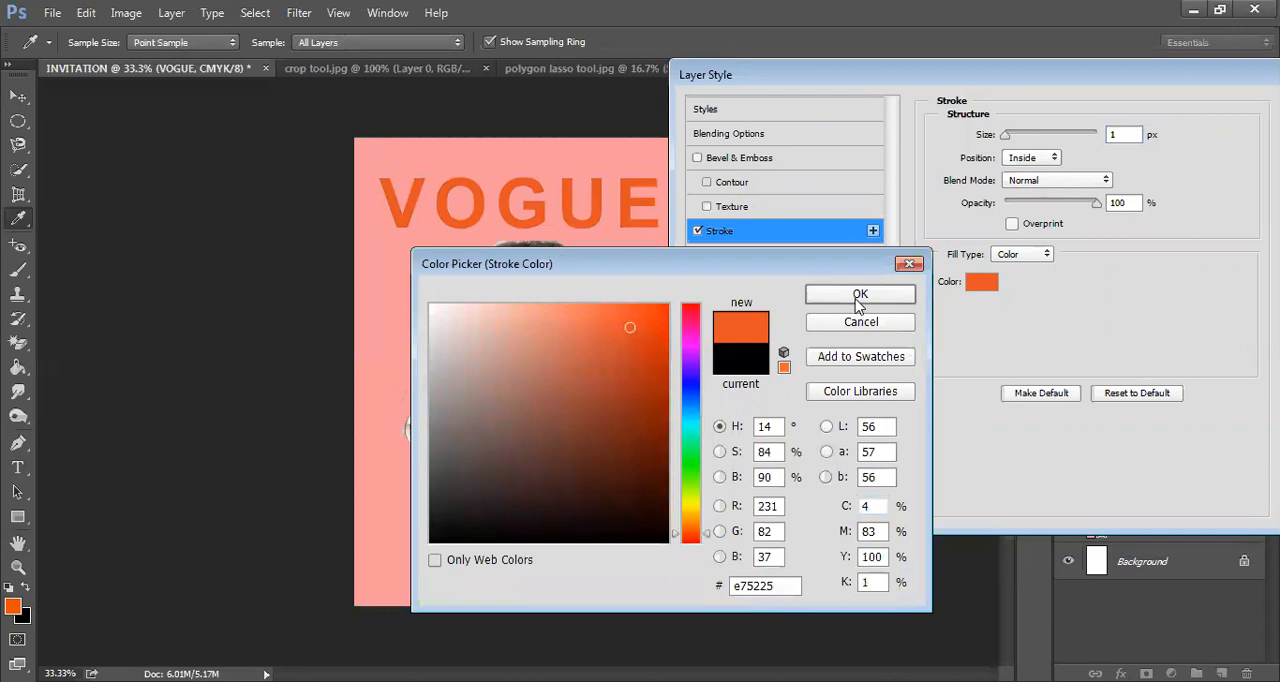
key(Return)
drag(1005, 135, 1005, 136)
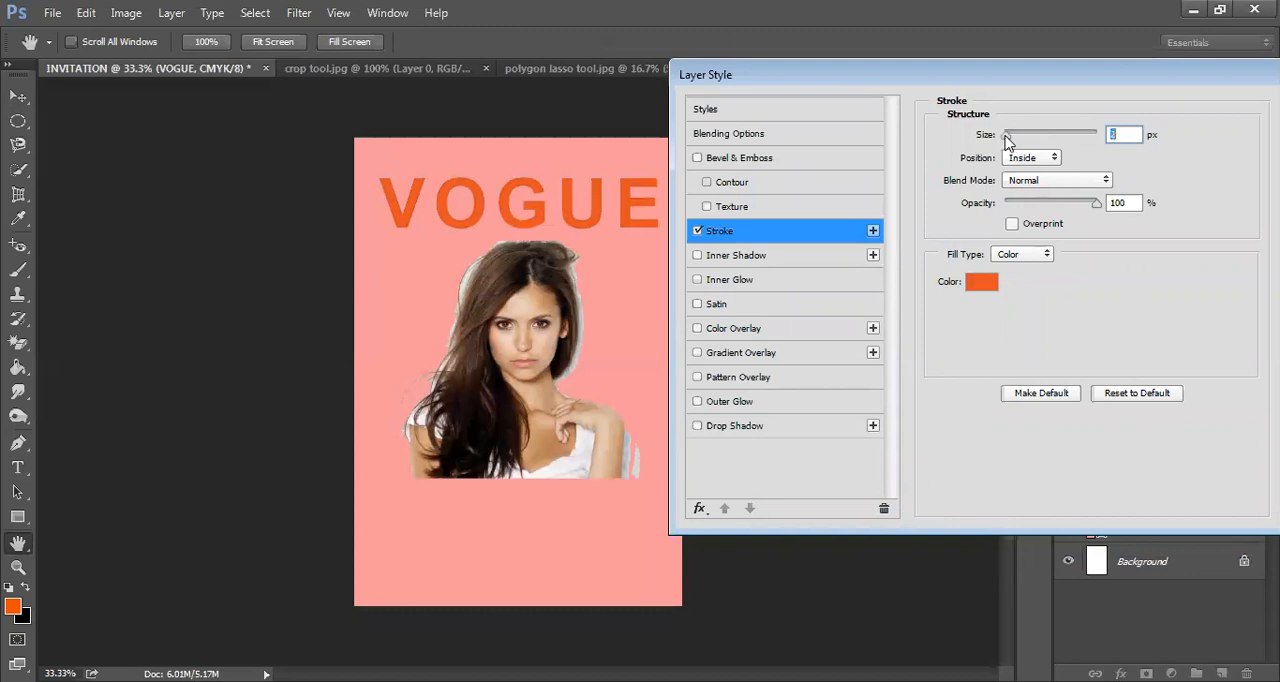
drag(999, 71, 757, 149)
click(1103, 184)
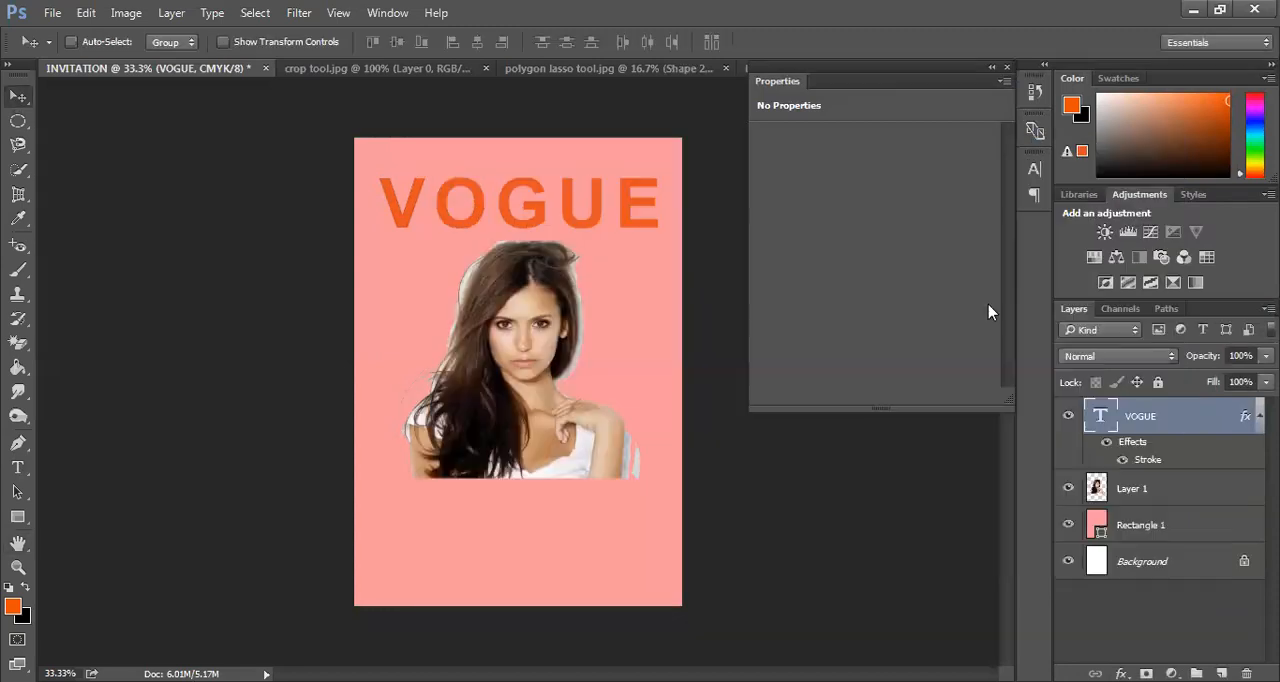
Recolour the whole VOGUE heading with the salmon pink sampled from the page background (f6989d)
click(17, 467)
click(641, 197)
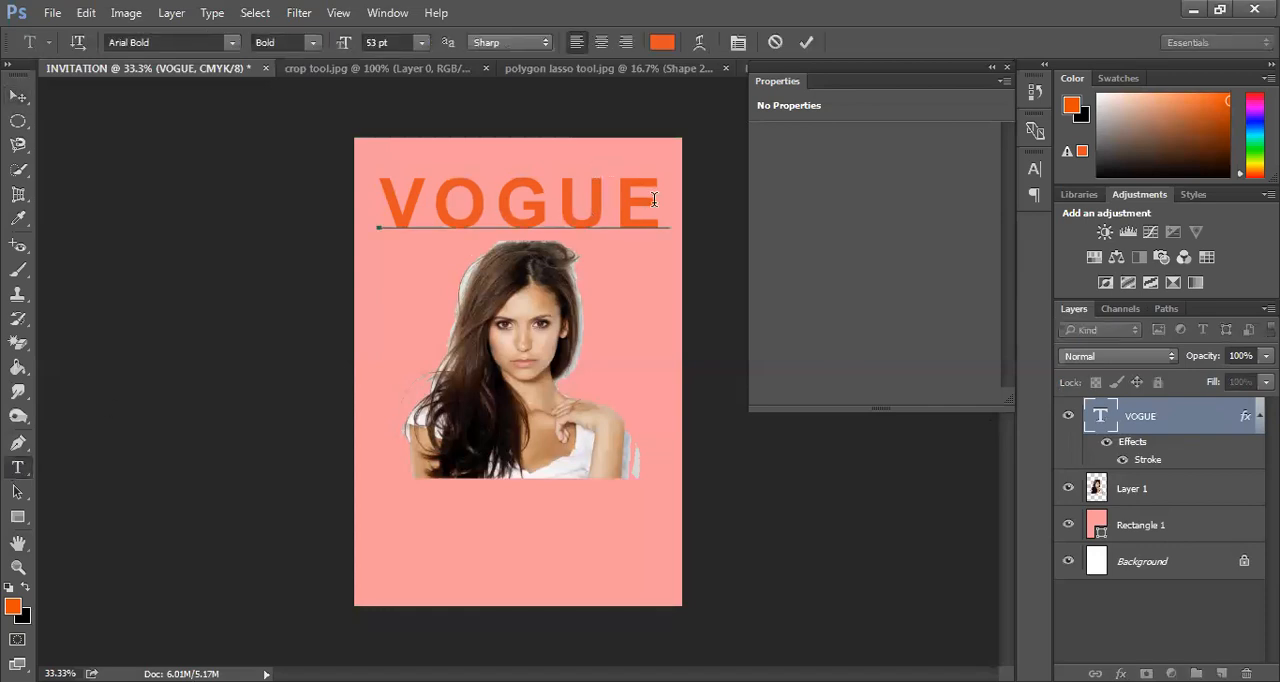
key(ctrl+a)
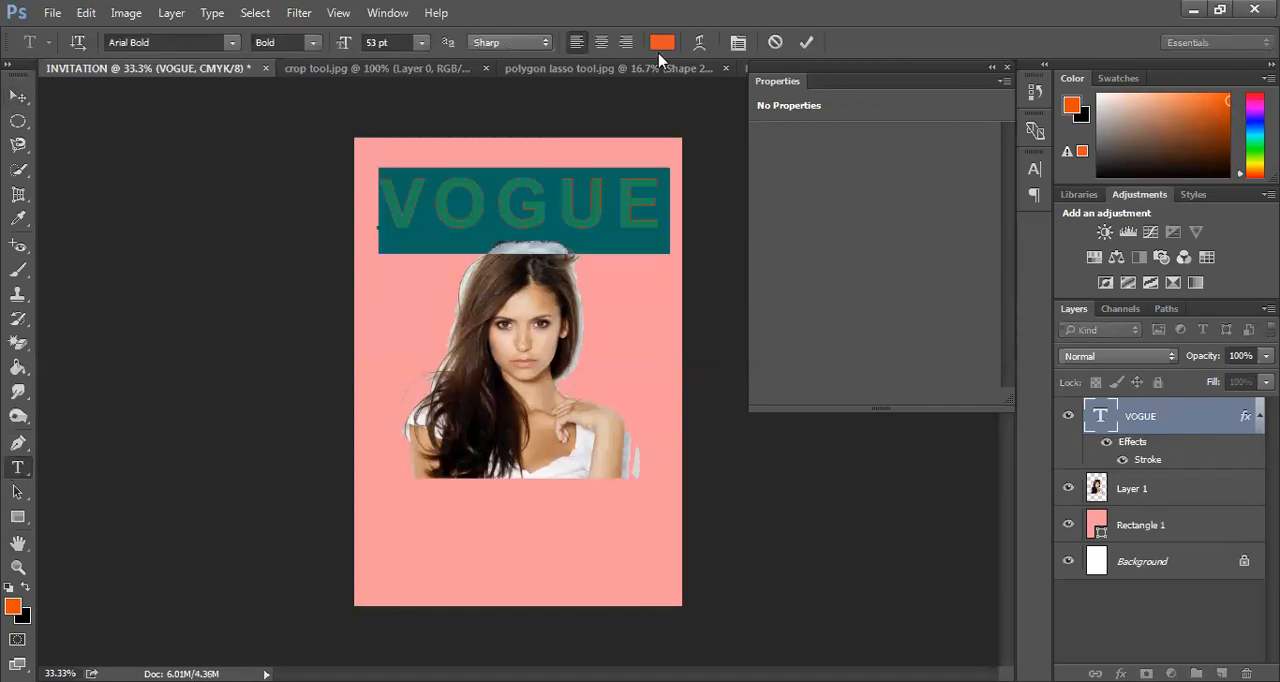
click(661, 42)
click(391, 295)
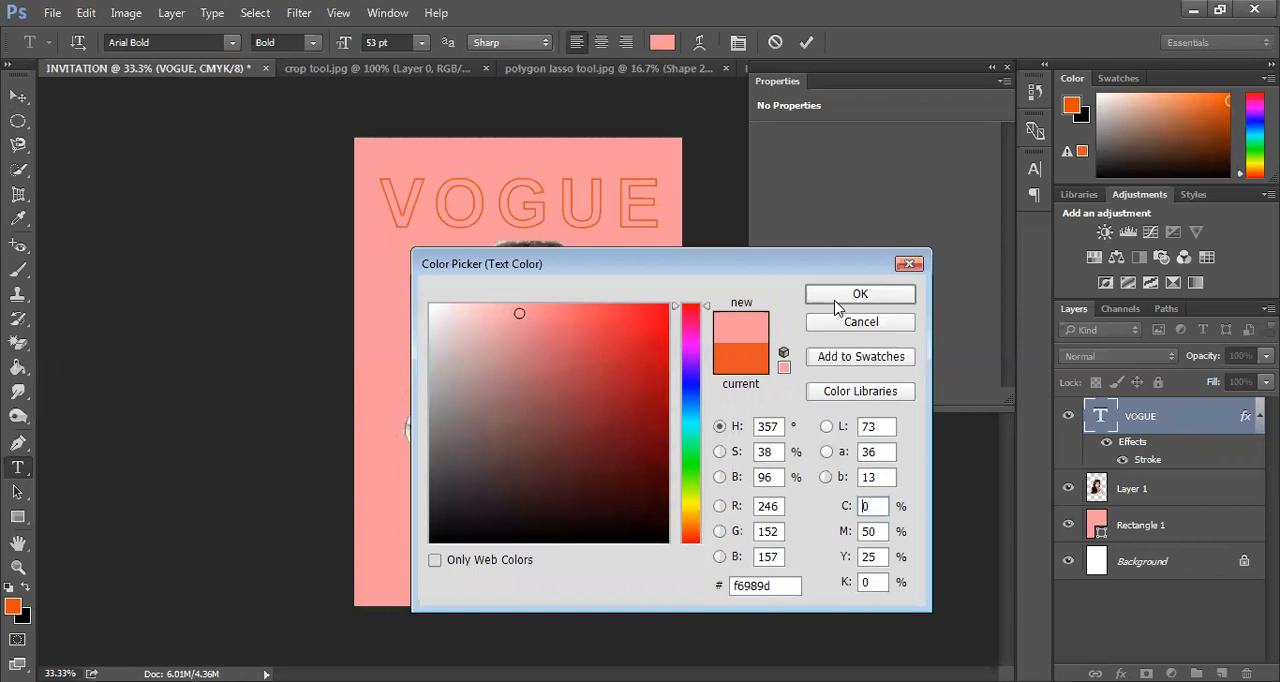
key(Return)
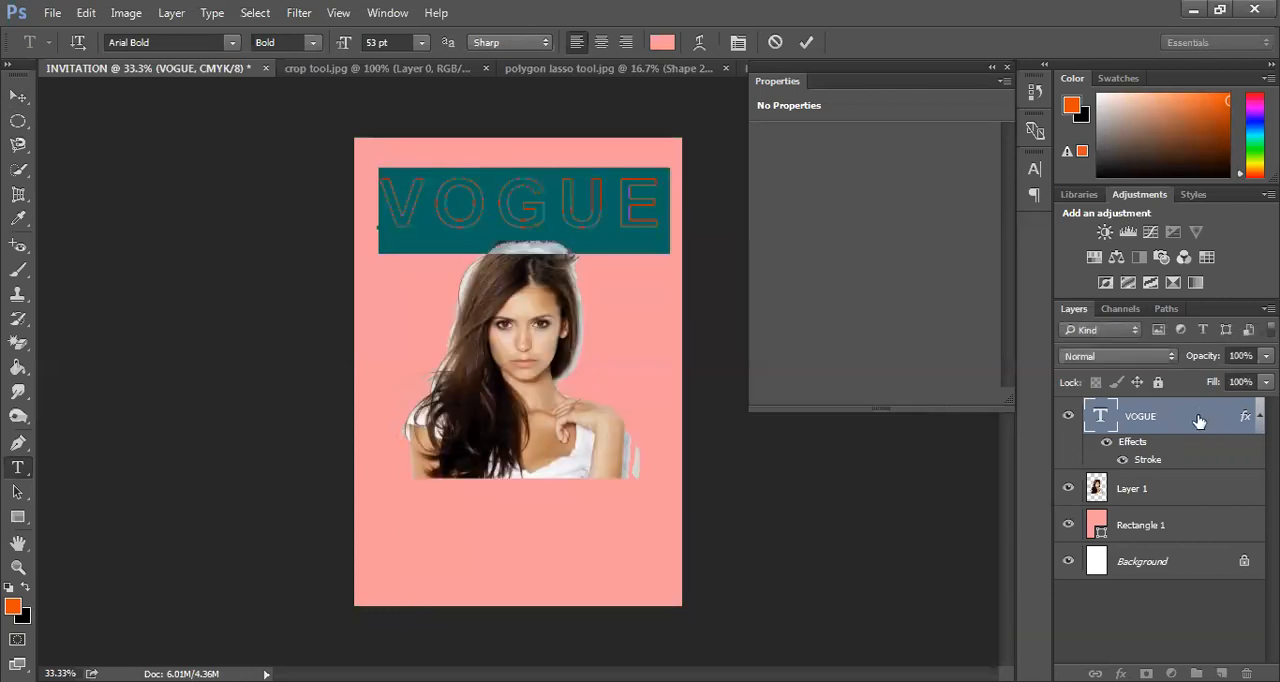
Duplicate the outlined VOGUE text layer and recolour the copy's letters dark orange (ba3d26)
drag(1206, 446, 1250, 676)
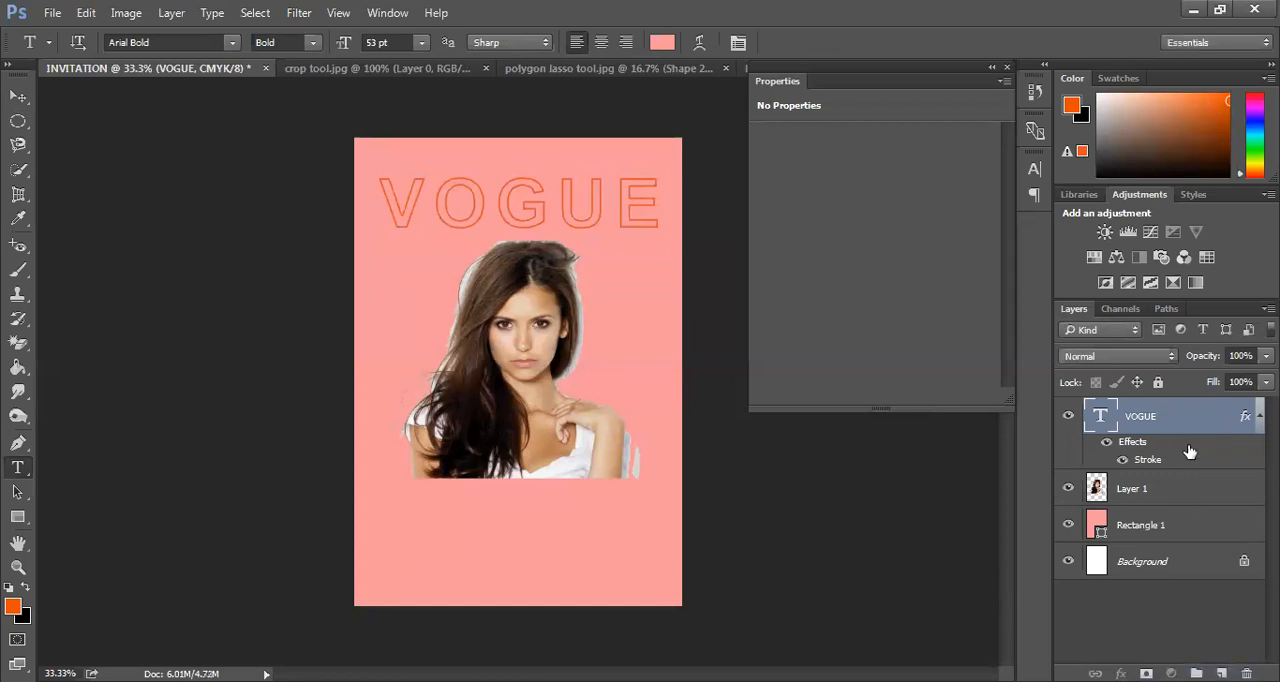
drag(1205, 441, 1221, 673)
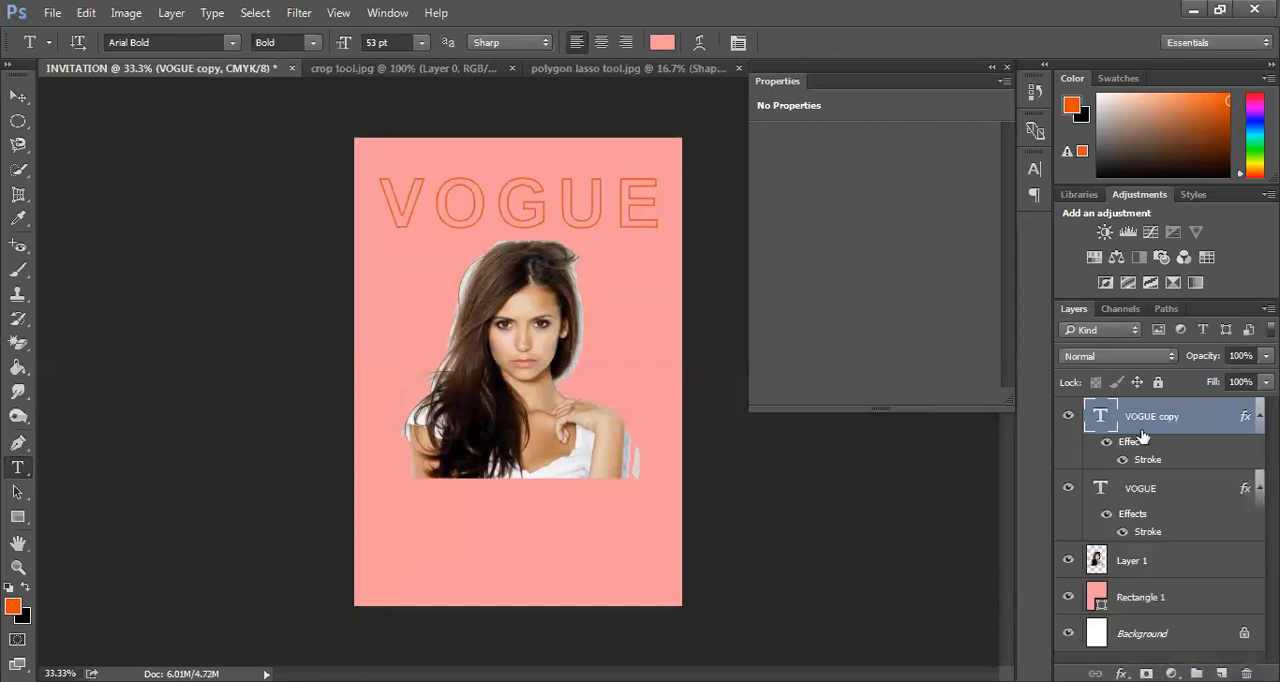
click(669, 199)
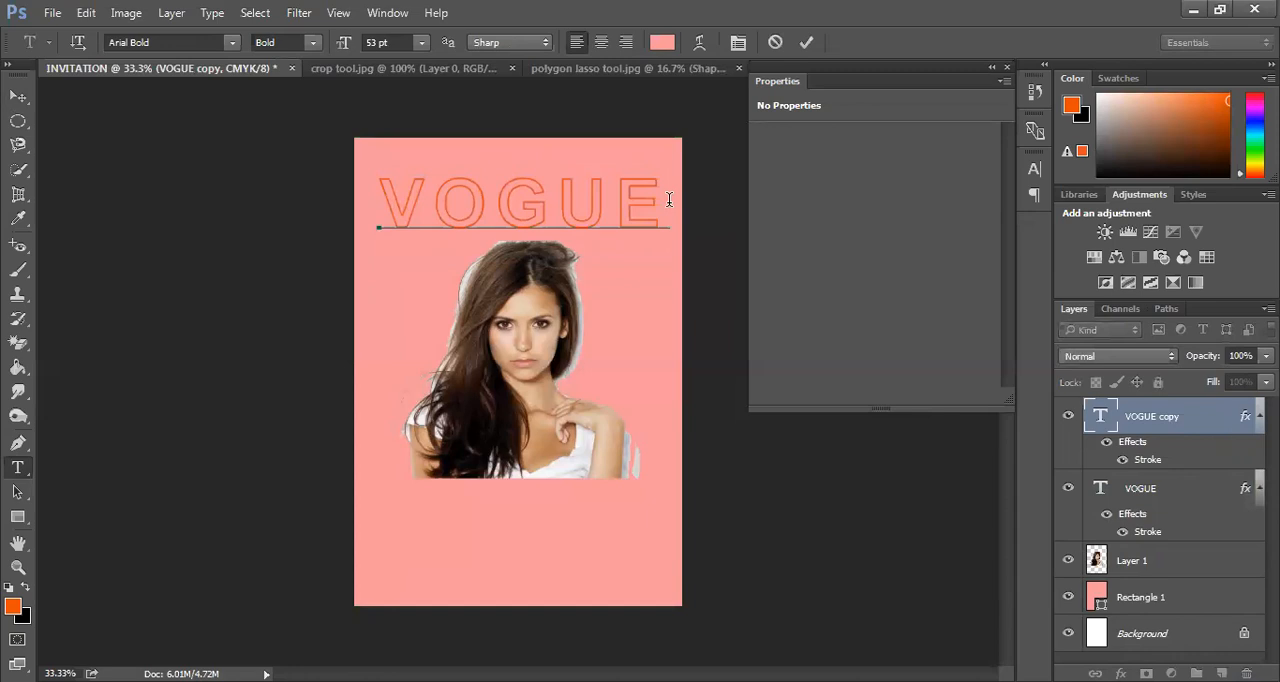
drag(472, 207, 246, 185)
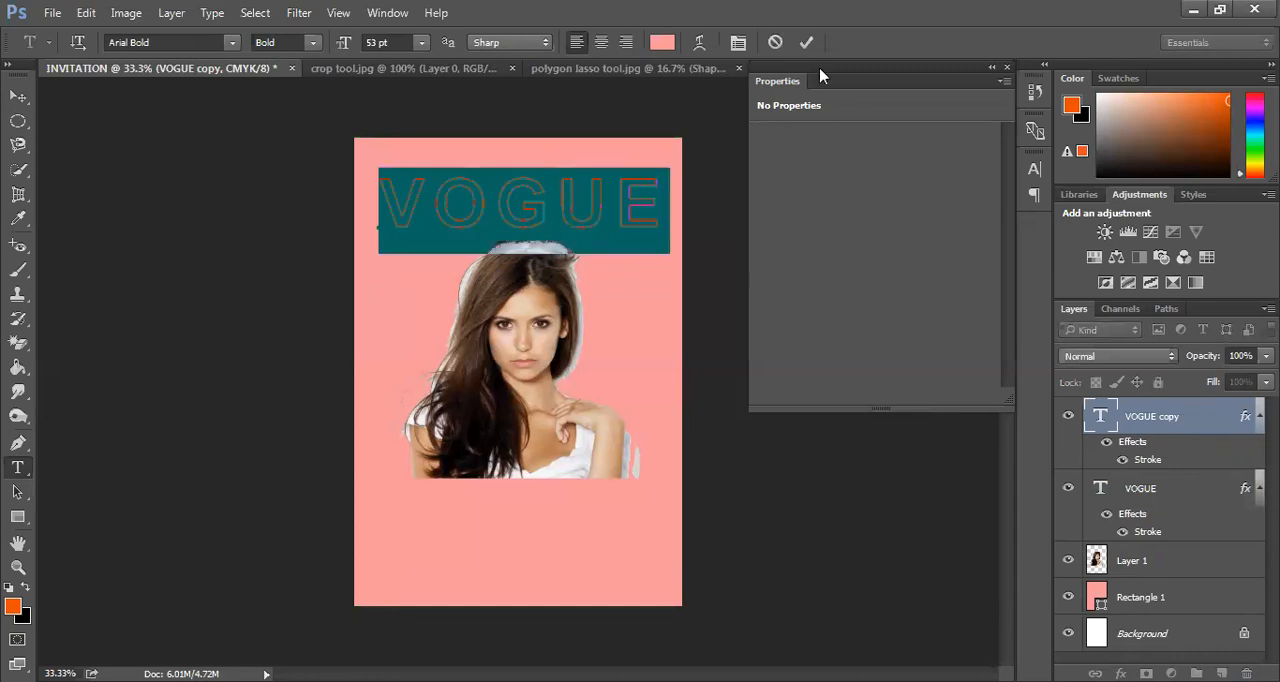
click(662, 42)
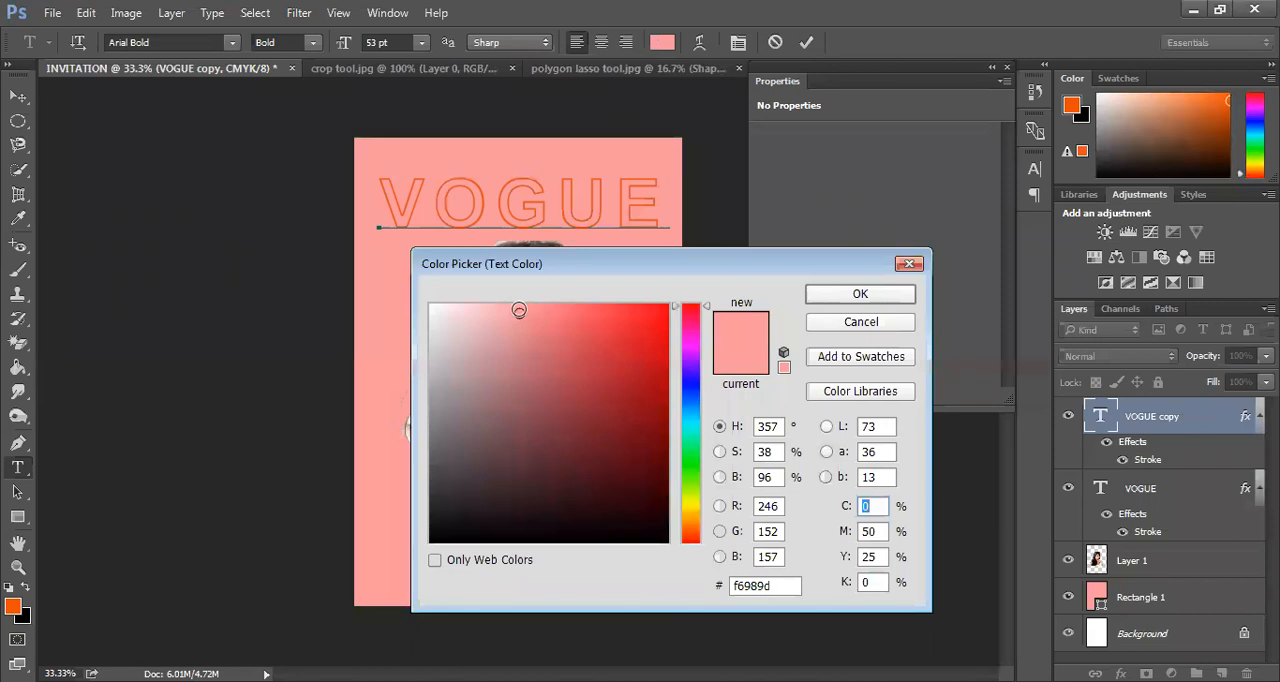
click(479, 191)
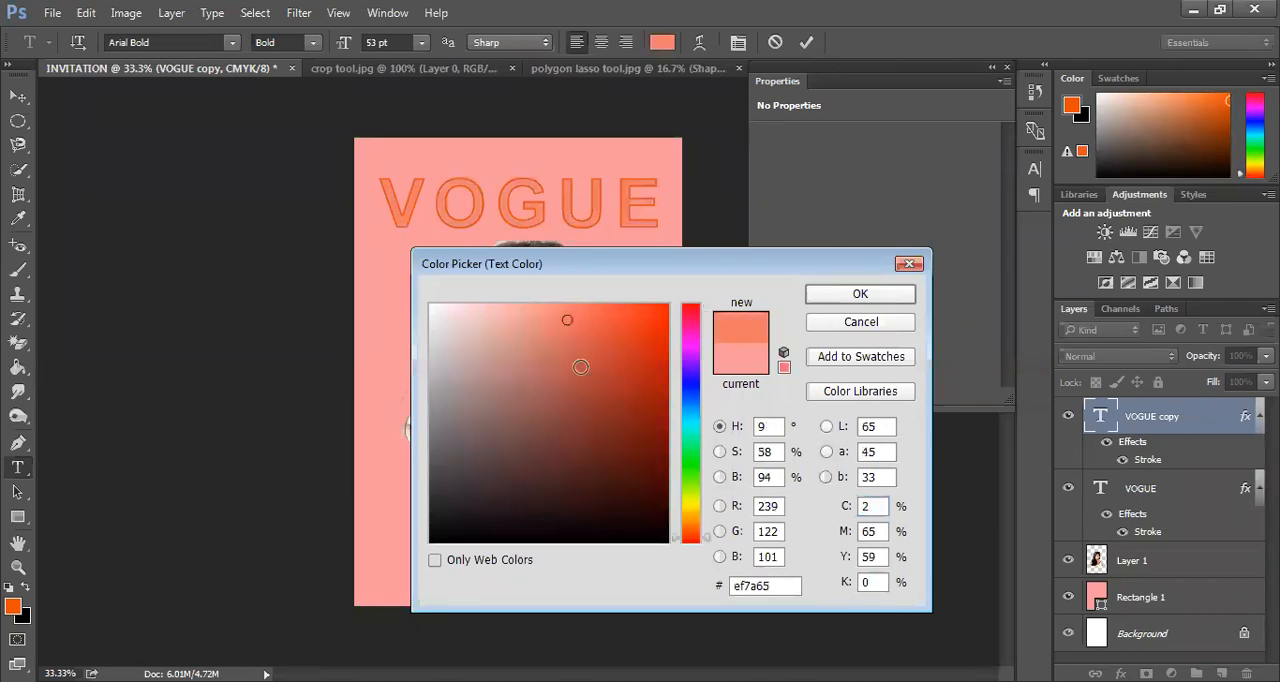
click(620, 369)
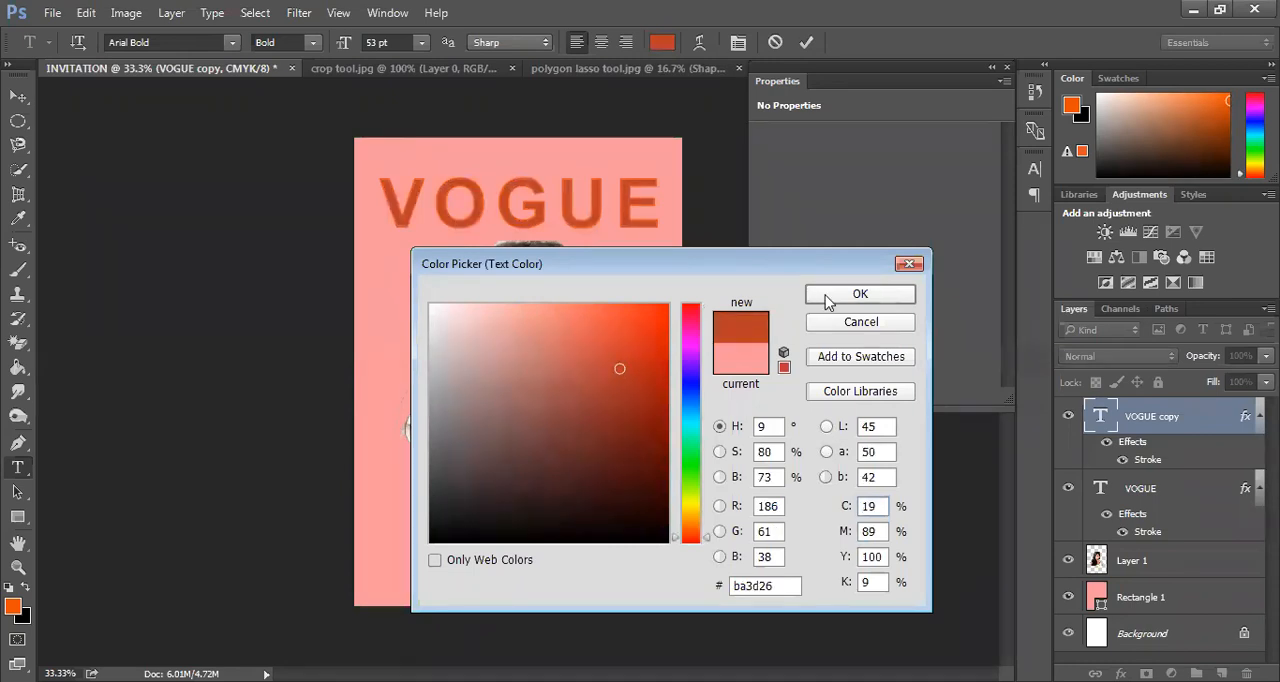
key(Return)
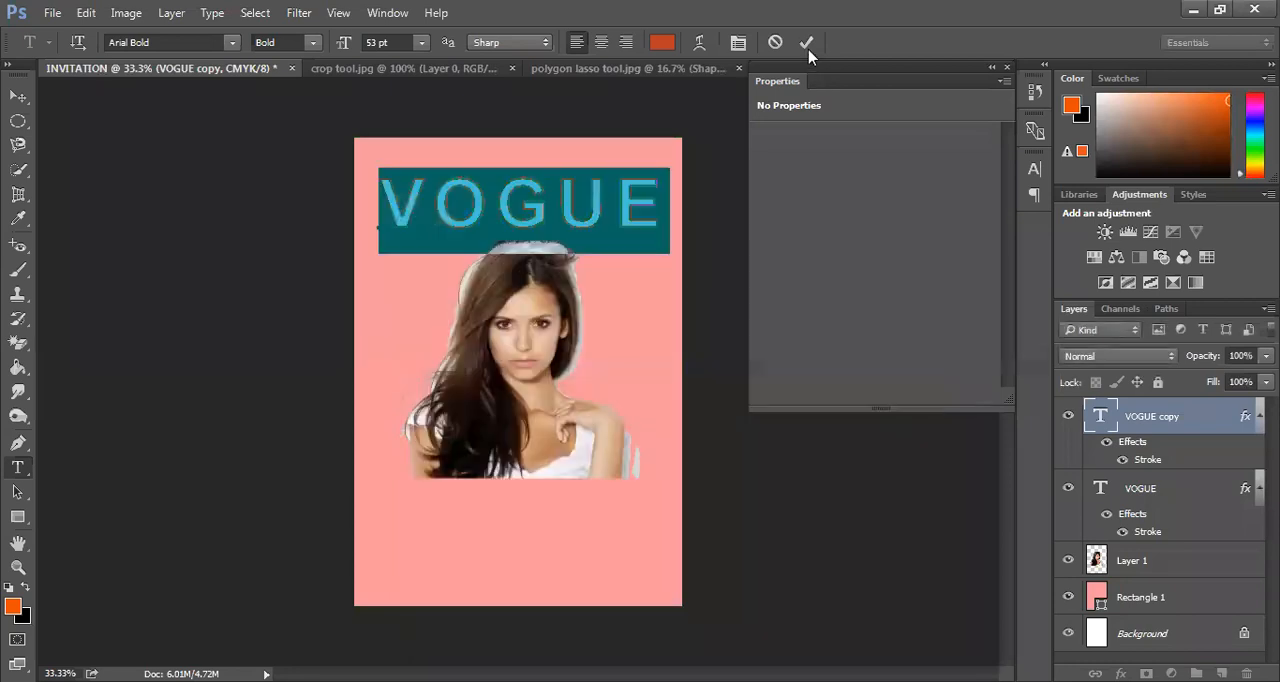
key(ctrl+Return)
Try offsetting the dark orange VOGUE copy from the outlined heading, and move it back over the original
key(v)
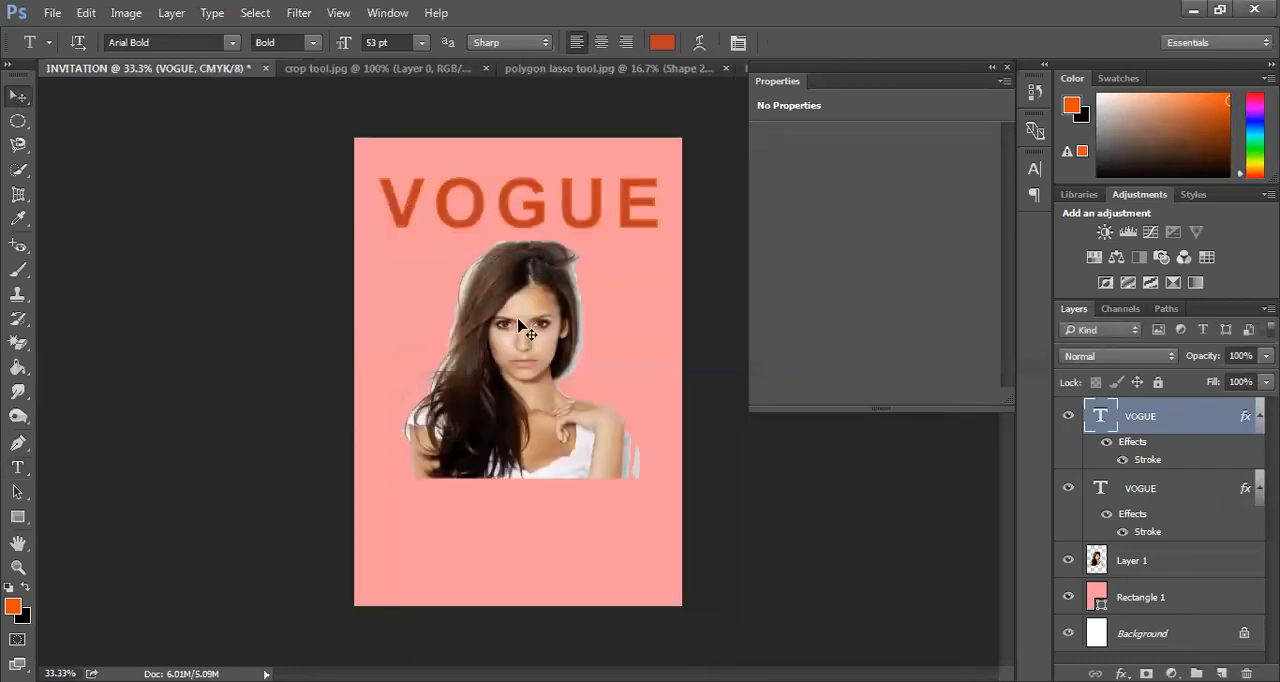
mouse_move(455, 226)
mouse_down()
mouse_move(478, 226)
mouse_move(460, 221)
mouse_up()
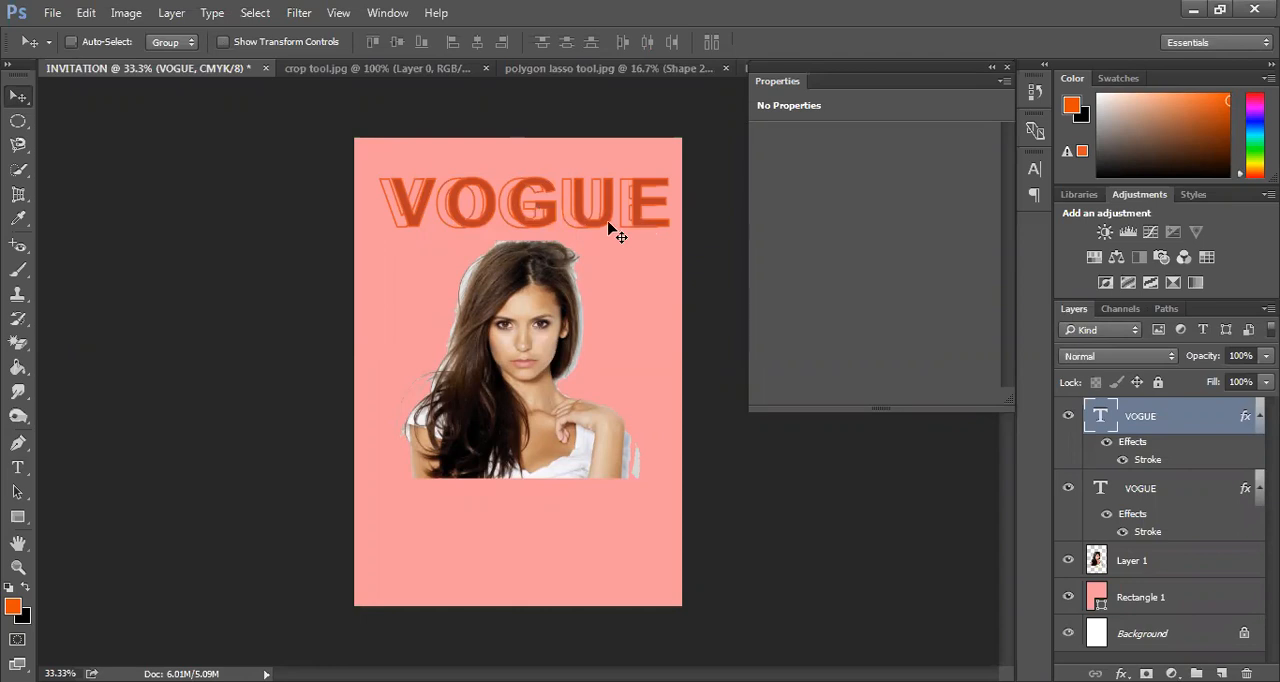
drag(594, 229, 592, 240)
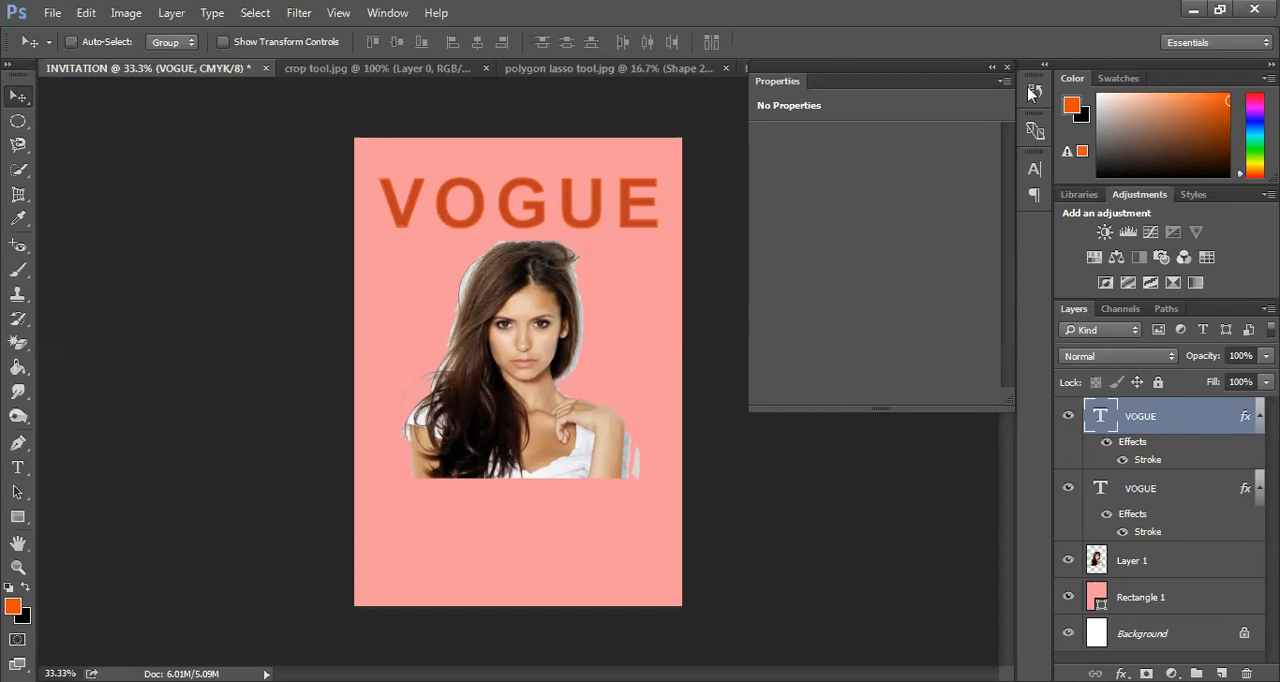
Draw a rectangular frame of about 984 × 1392 px just inside the page edges, with no fill and a white 3 pt stroke
click(992, 68)
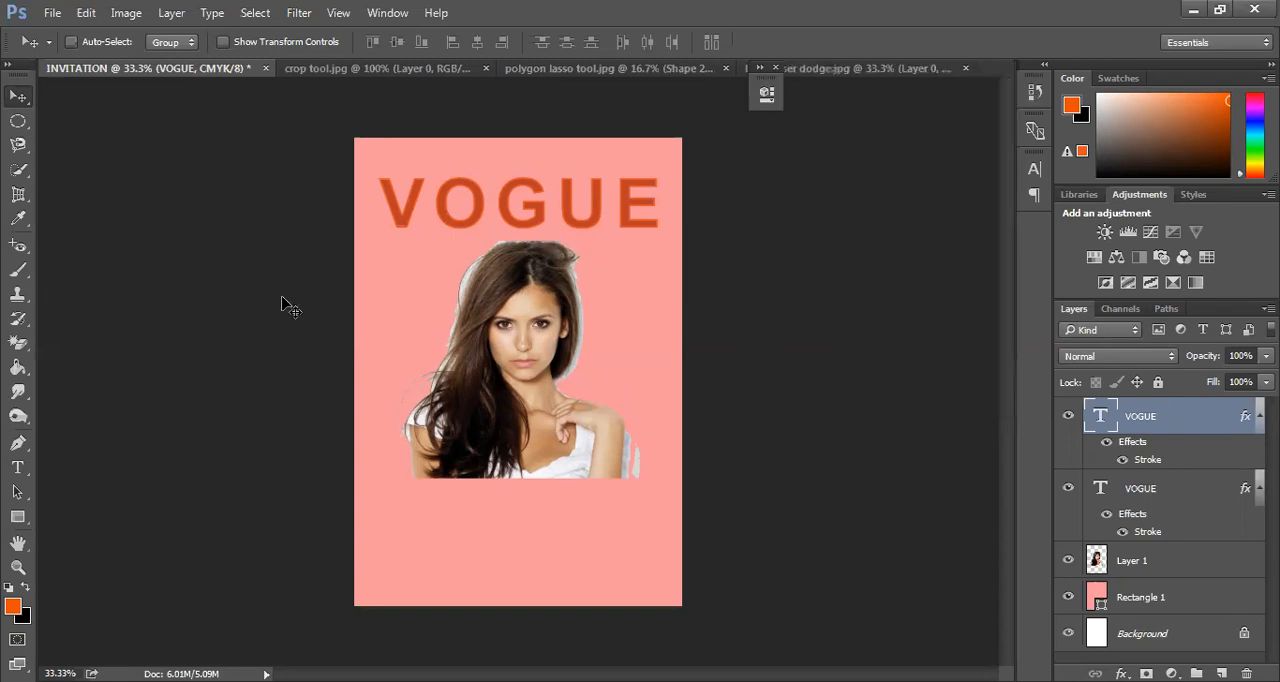
click(19, 518)
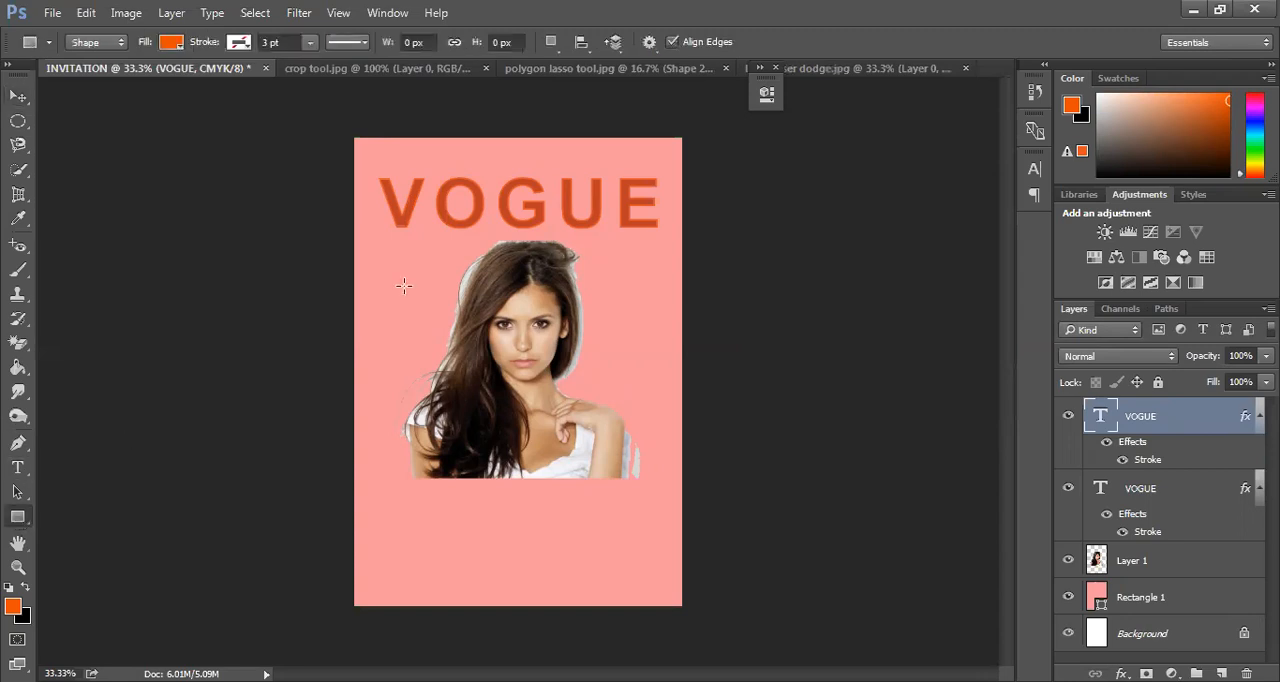
drag(362, 148, 670, 584)
click(501, 203)
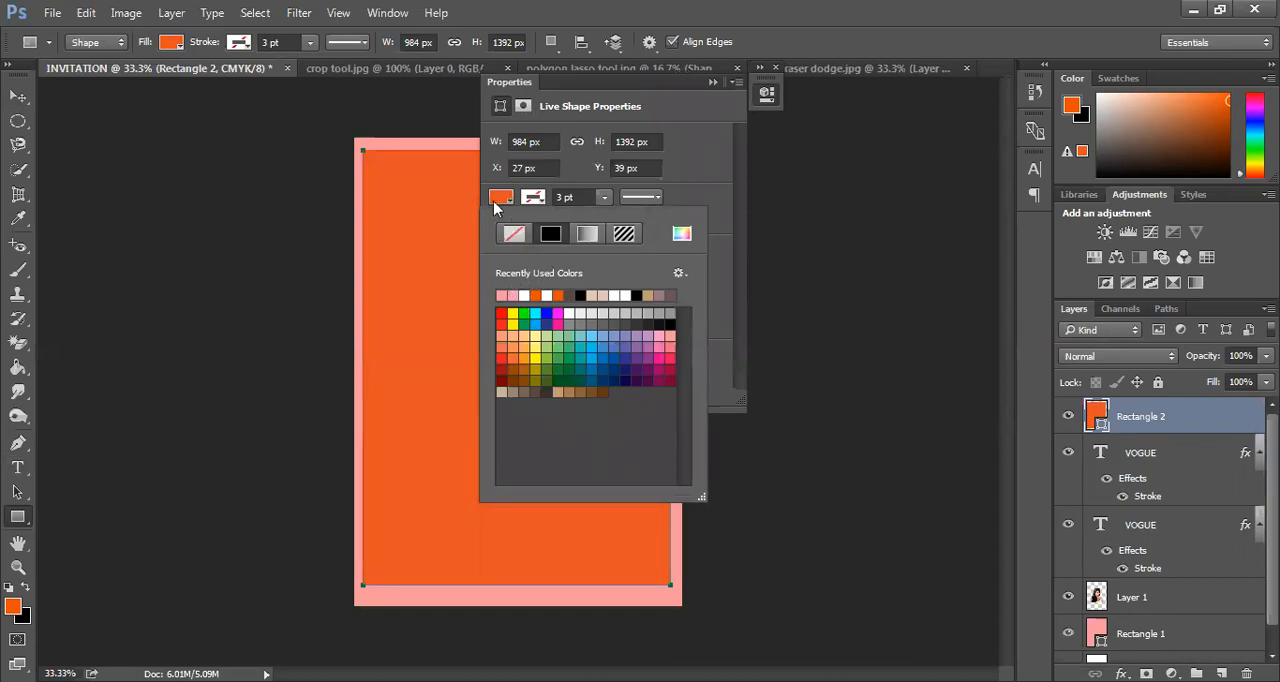
click(512, 234)
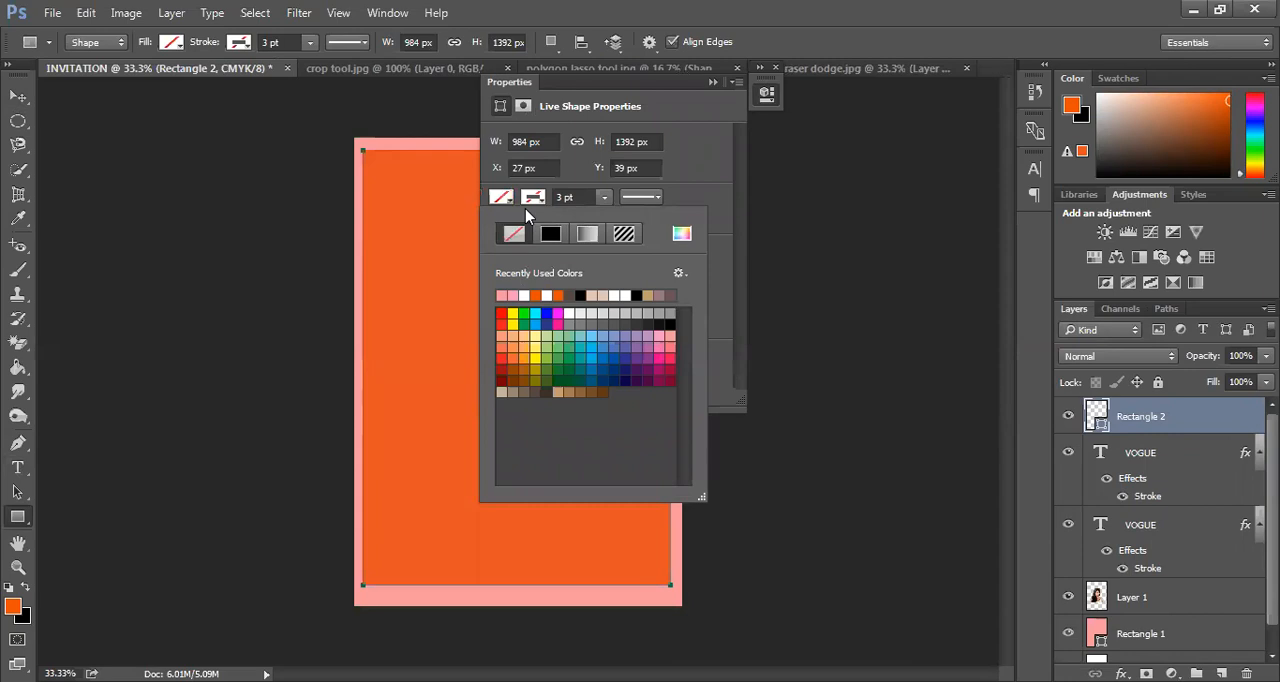
click(549, 294)
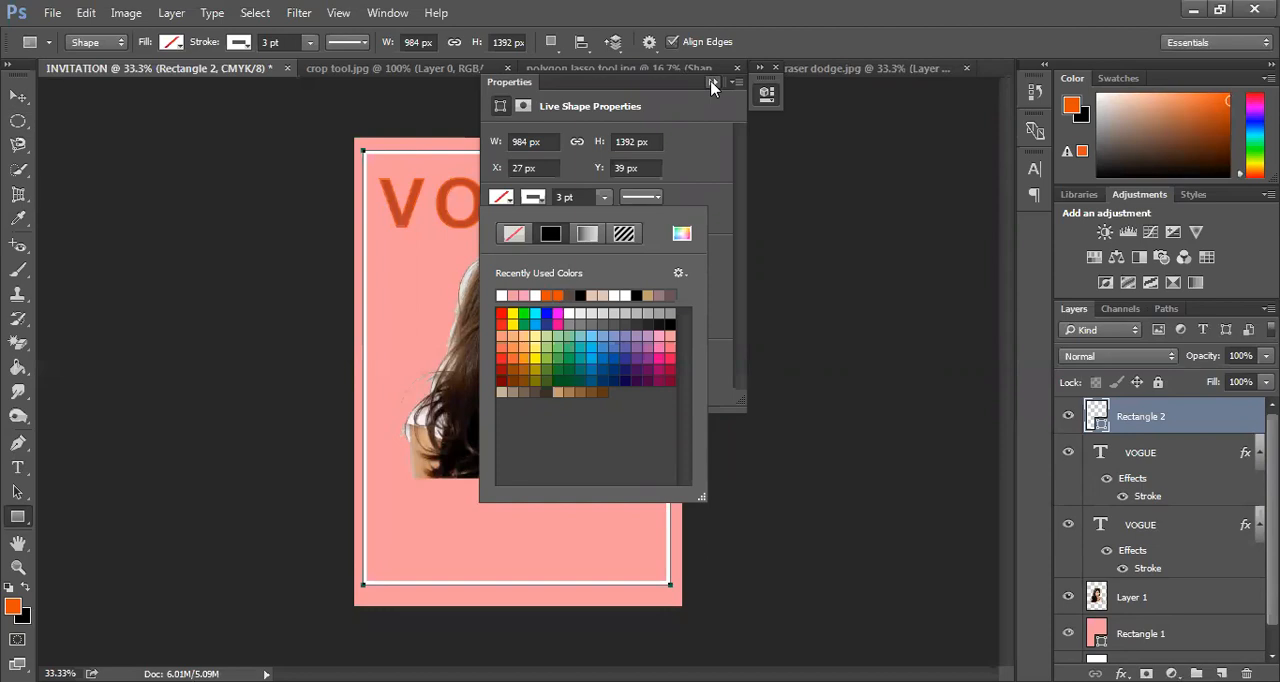
click(711, 82)
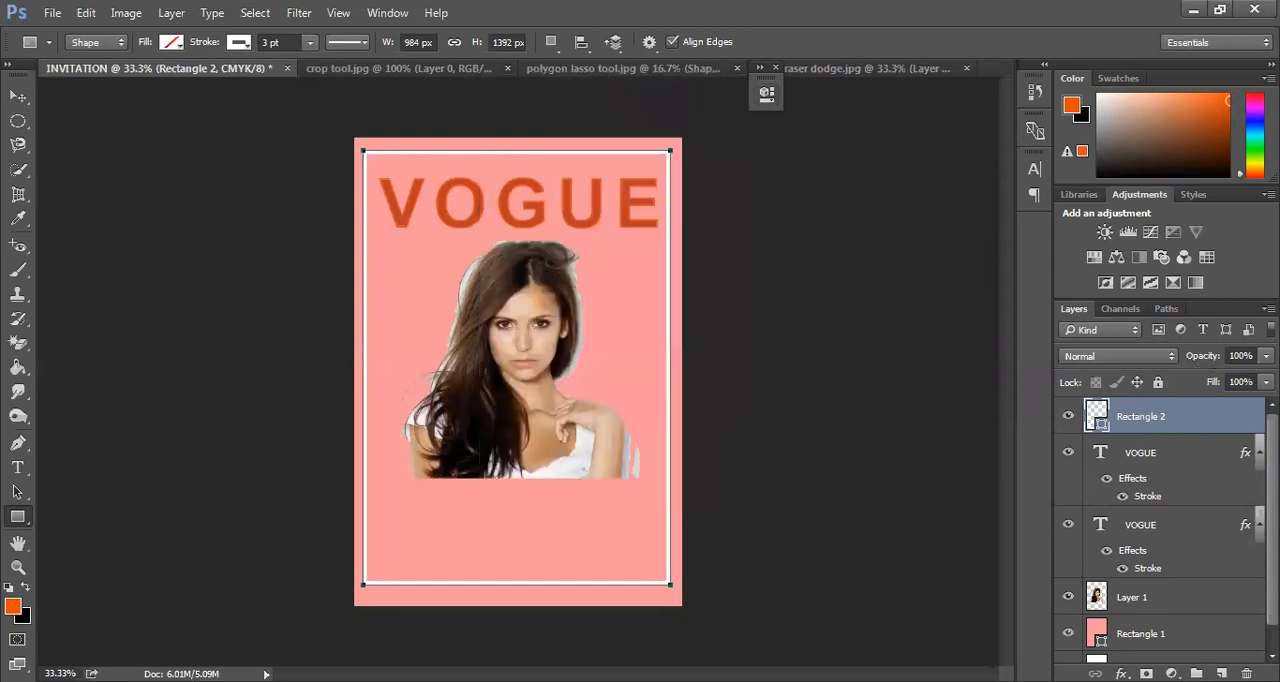
Lower the white frame layer's opacity to 52%
click(1266, 356)
drag(1267, 379, 1221, 393)
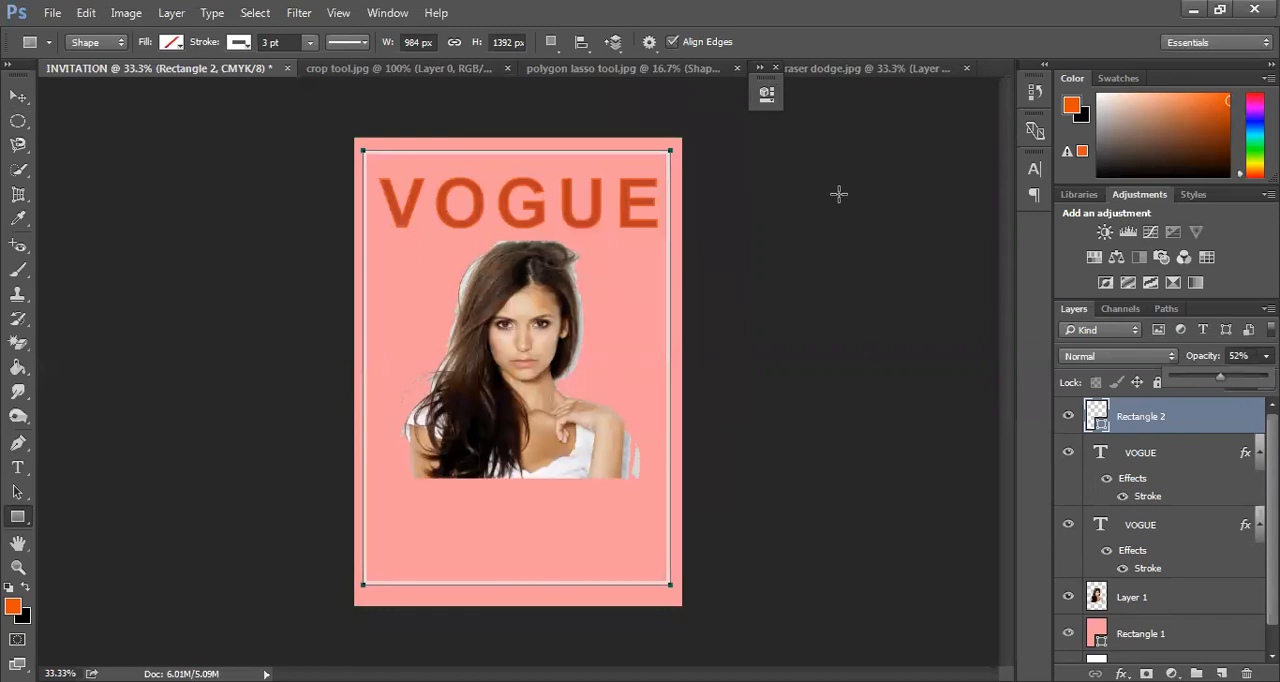
key(v)
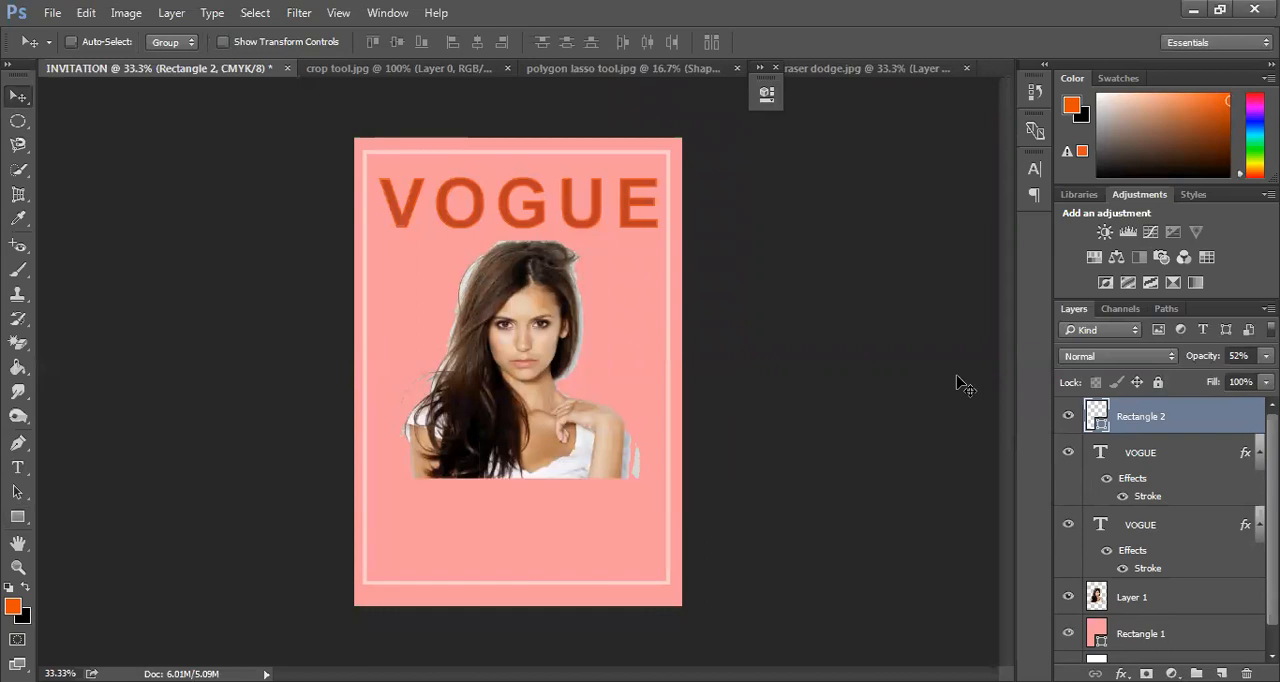
Add a new layer and enter the model's first name in capitals as text below the portrait
key(ctrl+minus)
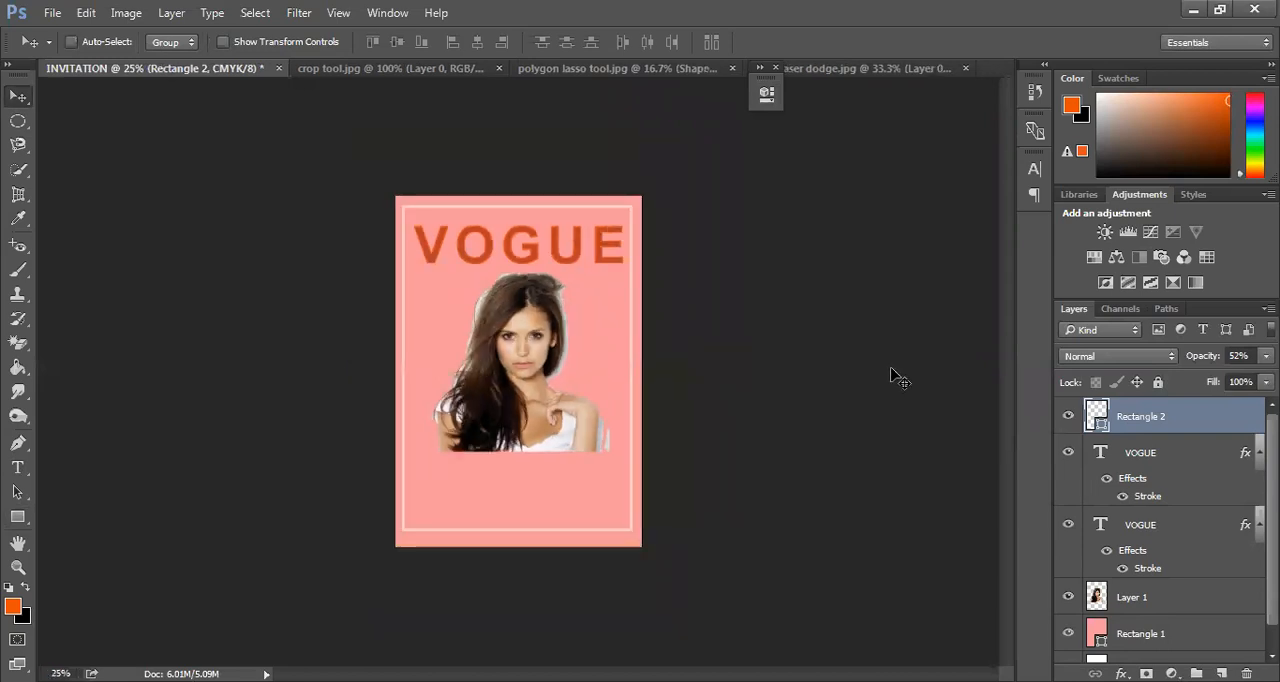
click(15, 470)
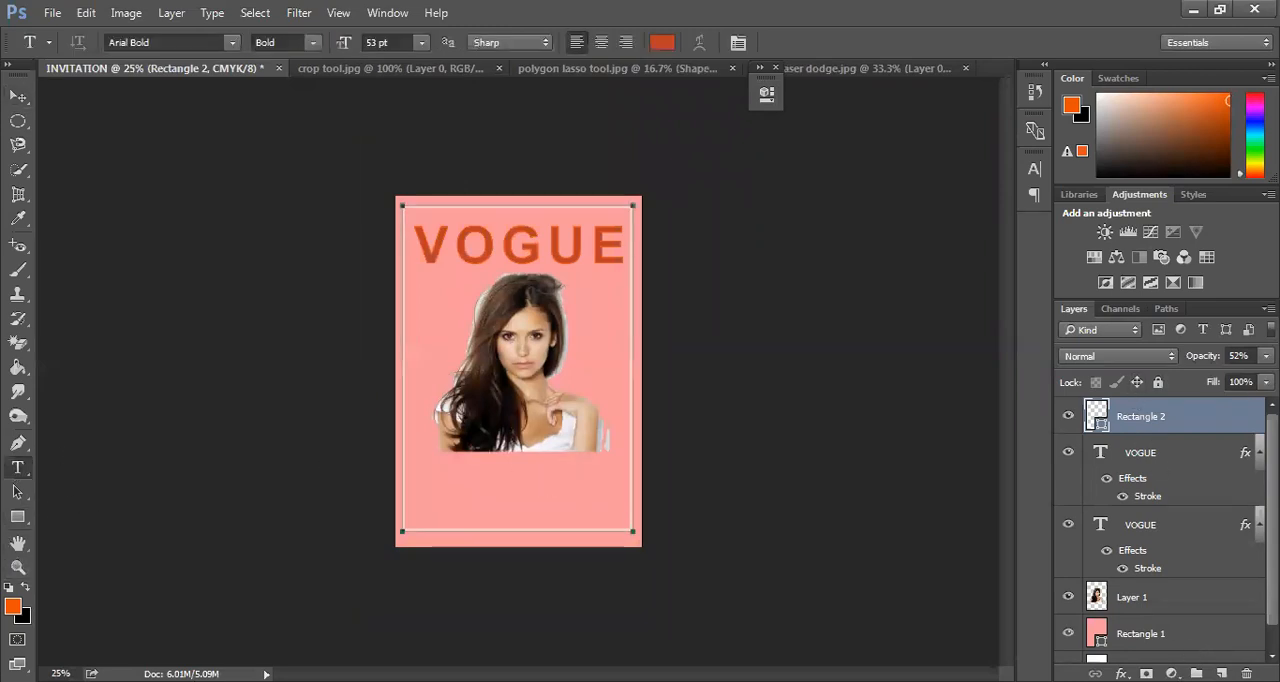
click(1221, 674)
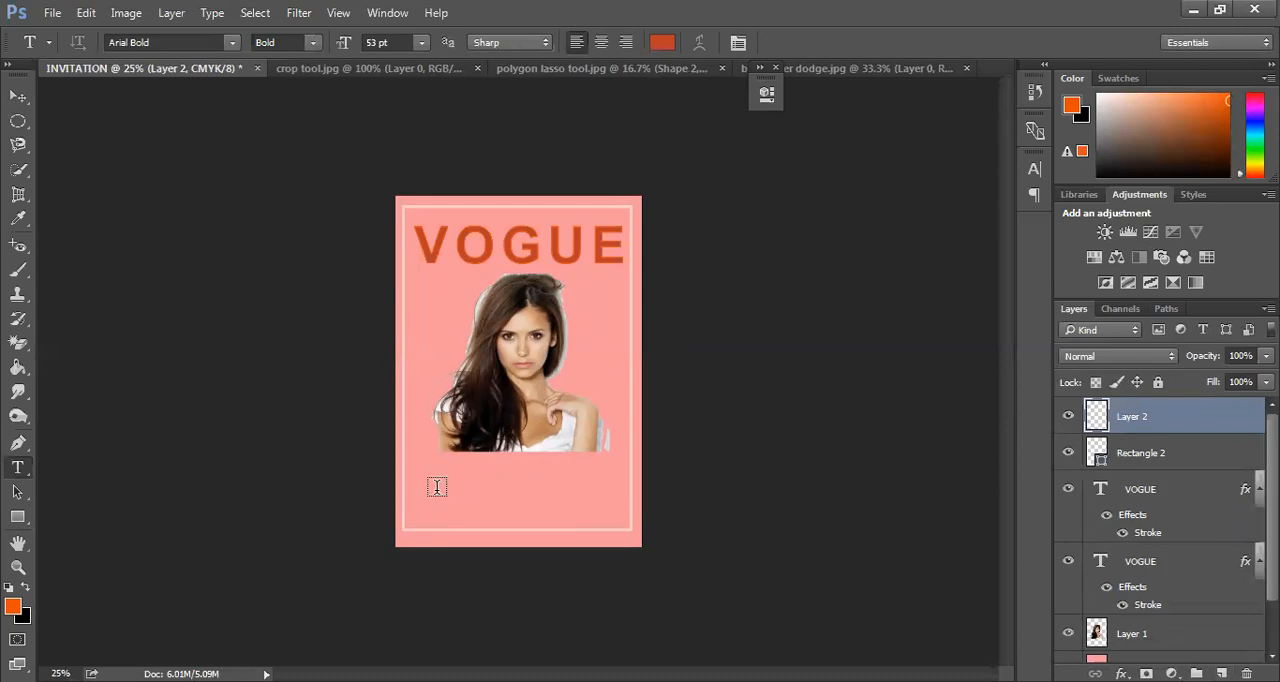
click(437, 489)
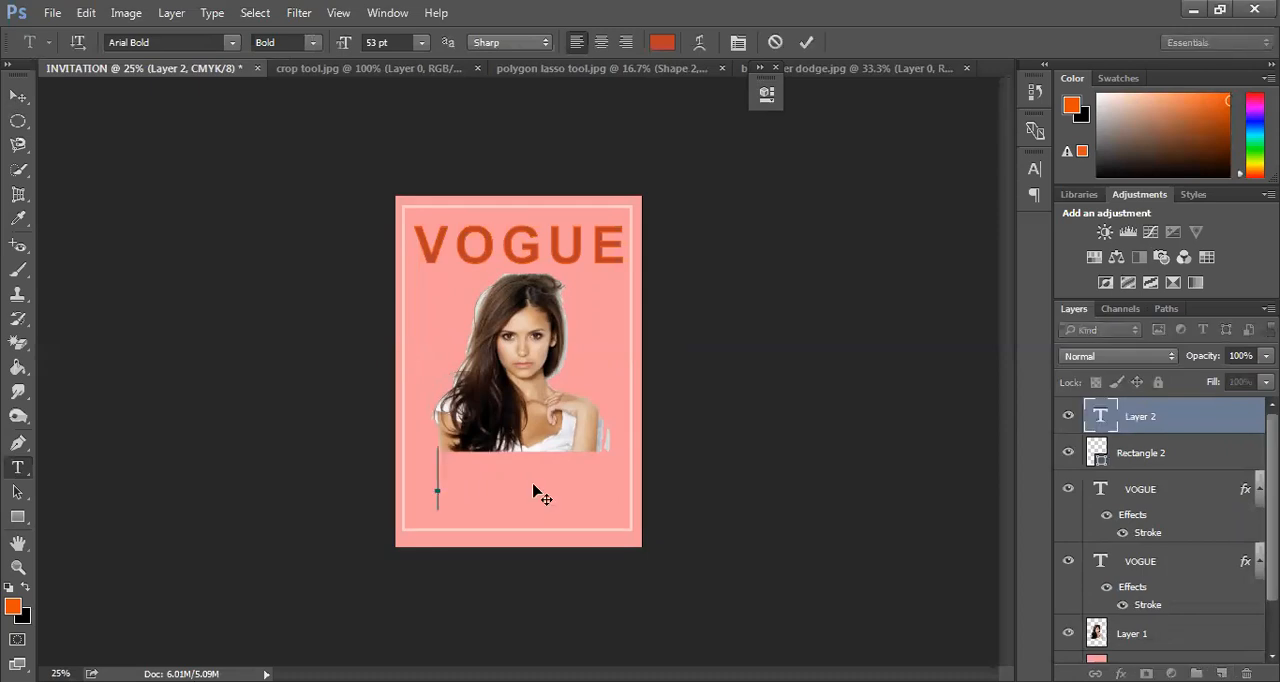
text(CAS)
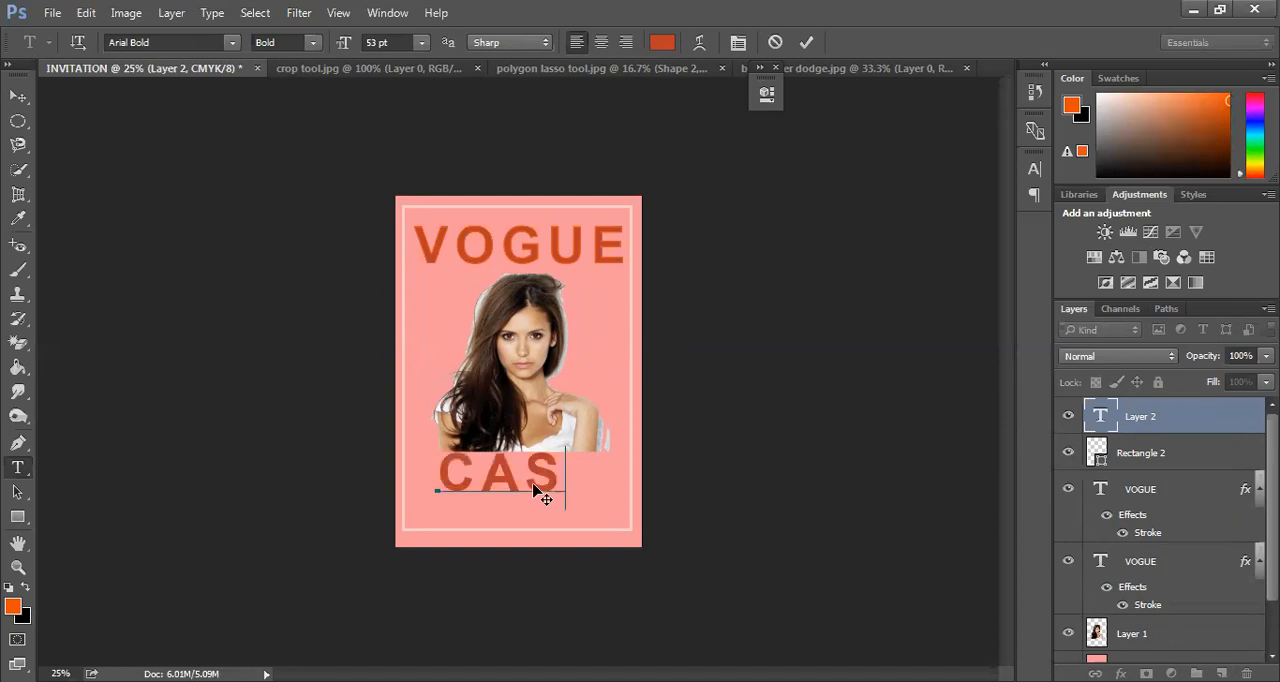
text(SA)
key(BackSpace)
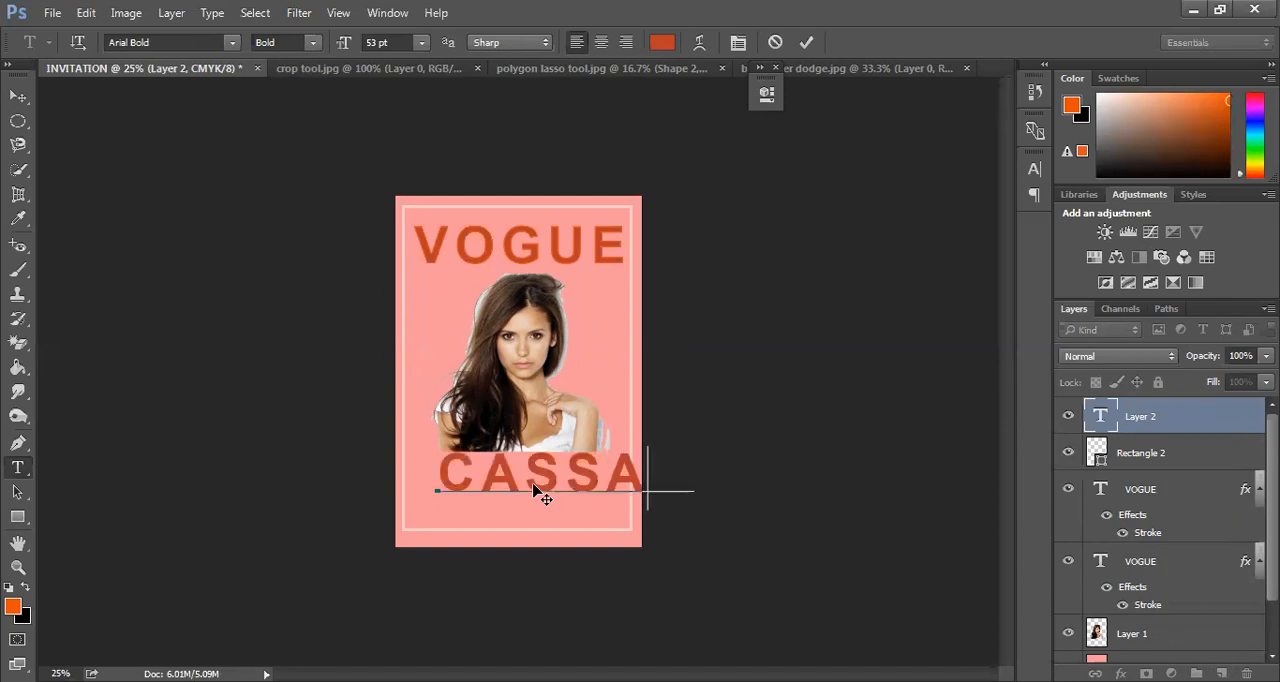
text(NDRA)
key(ctrl)
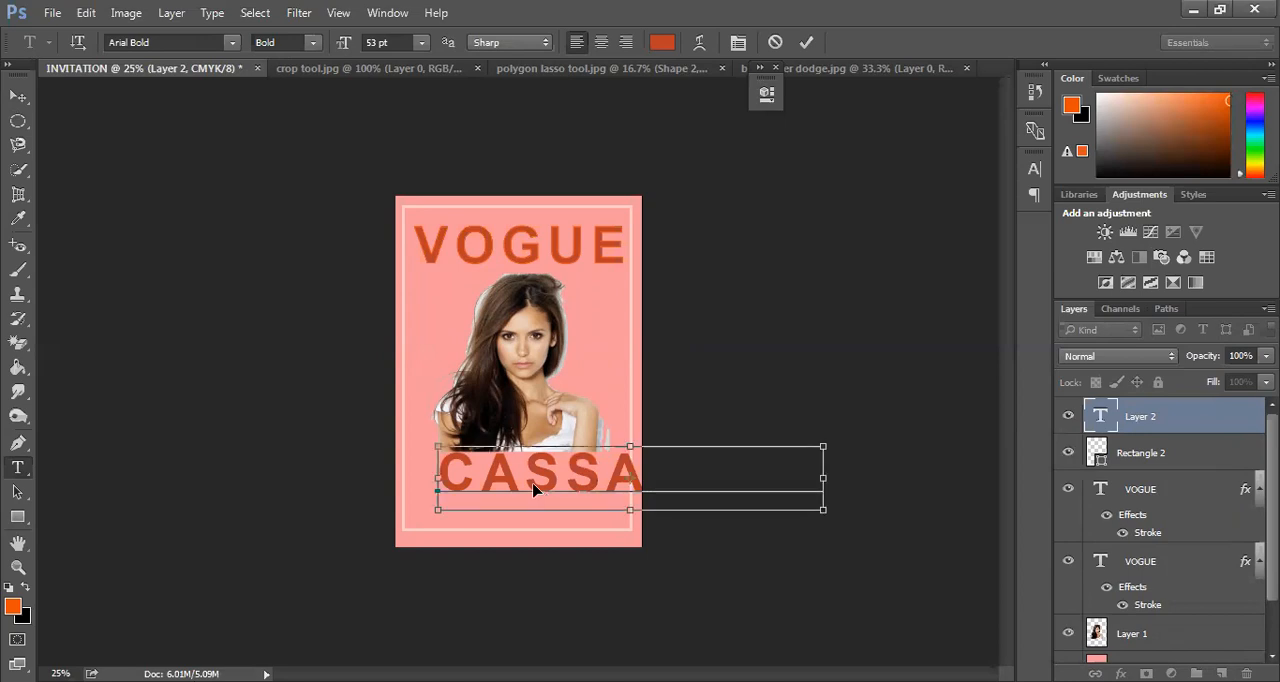
Reduce the name text below the portrait to 25 pt
key(ctrl+a)
drag(345, 44, 307, 44)
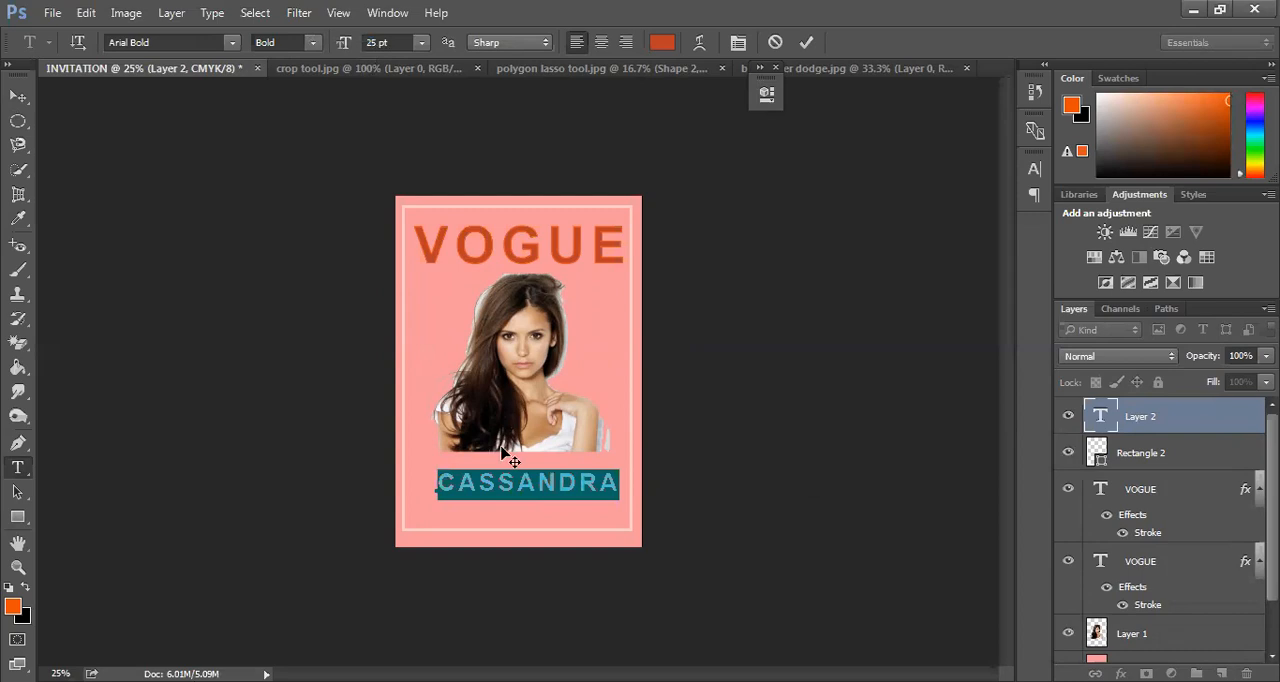
click(596, 483)
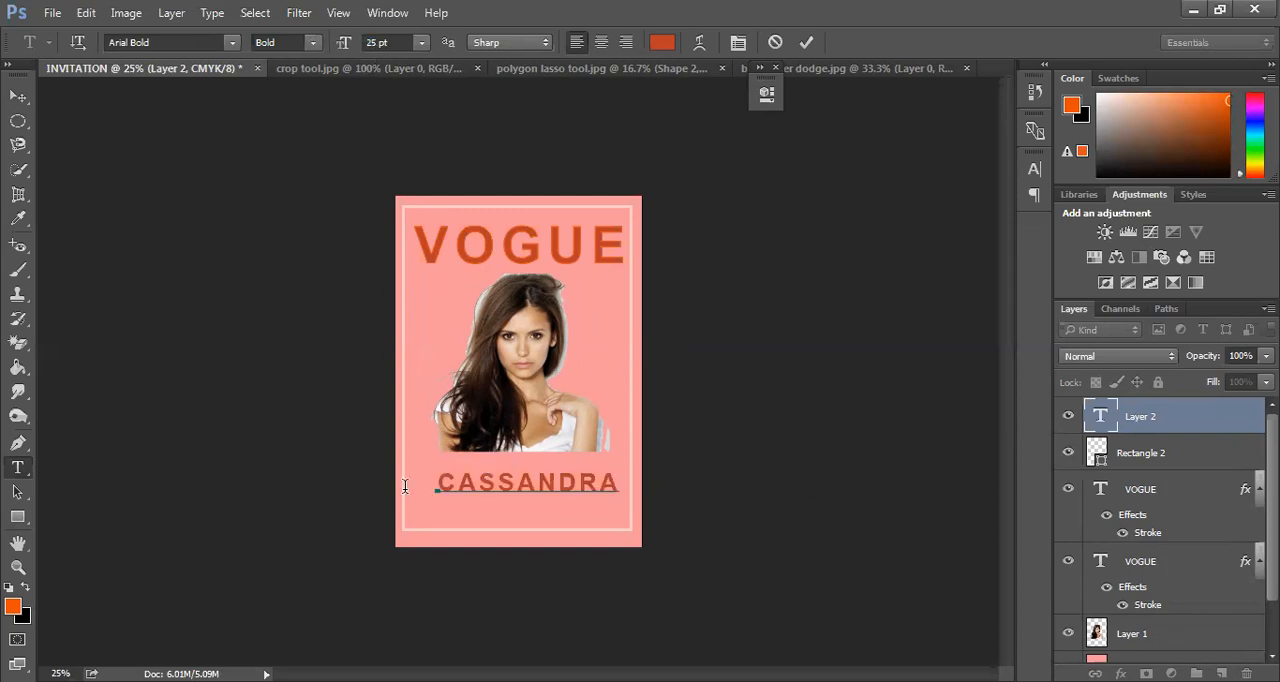
Replace the all-capitals name below the portrait with the same name in lowercase with a capital initial
key(ctrl+a)
key(BackSpace)
text(cassandra)
key(BackSpace)
key(BackSpace)
key(BackSpace)
key(BackSpace)
key(BackSpace)
key(BackSpace)
key(BackSpace)
key(BackSpace)
key(BackSpace)
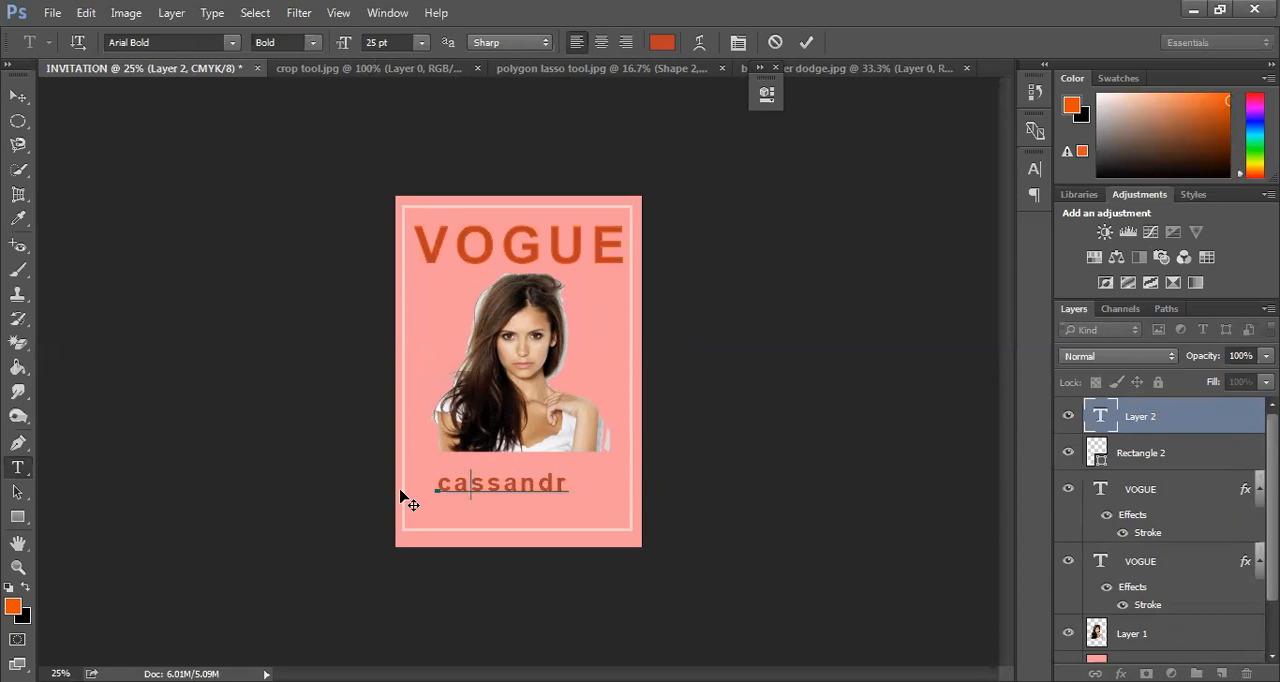
text(Cassandra)
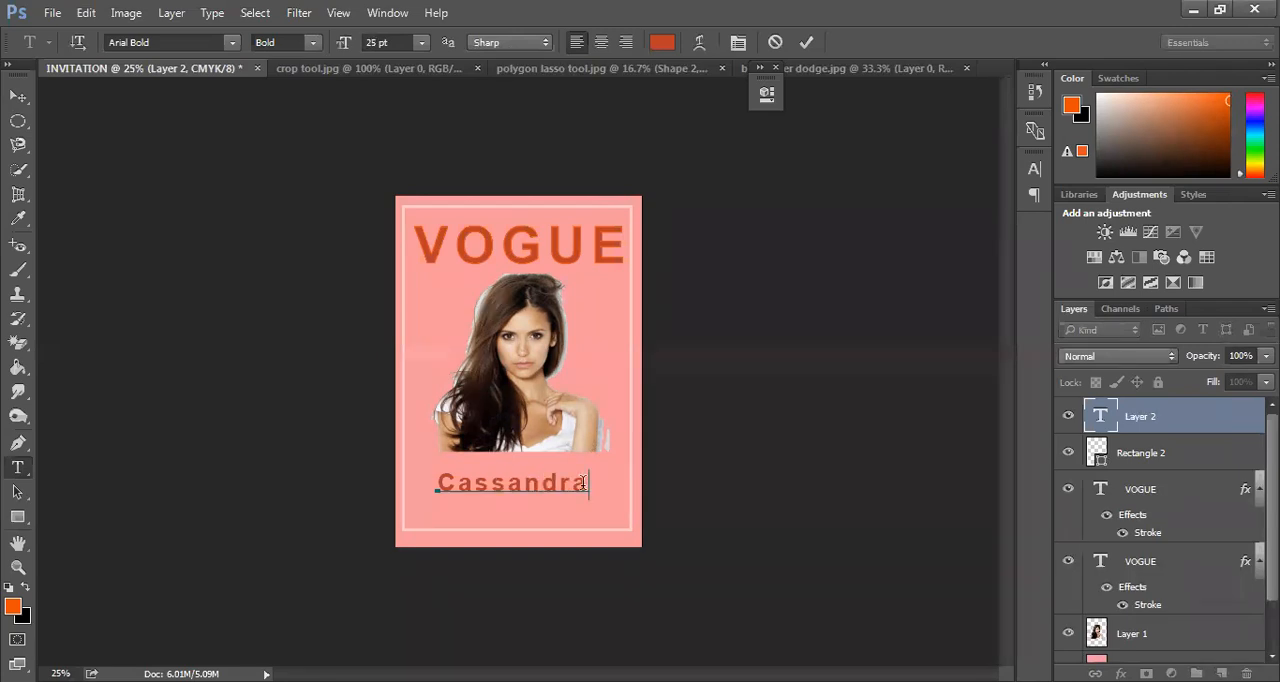
Set the whole name below the portrait to the Brush Script Std Medium font
drag(586, 483, 436, 484)
click(160, 43)
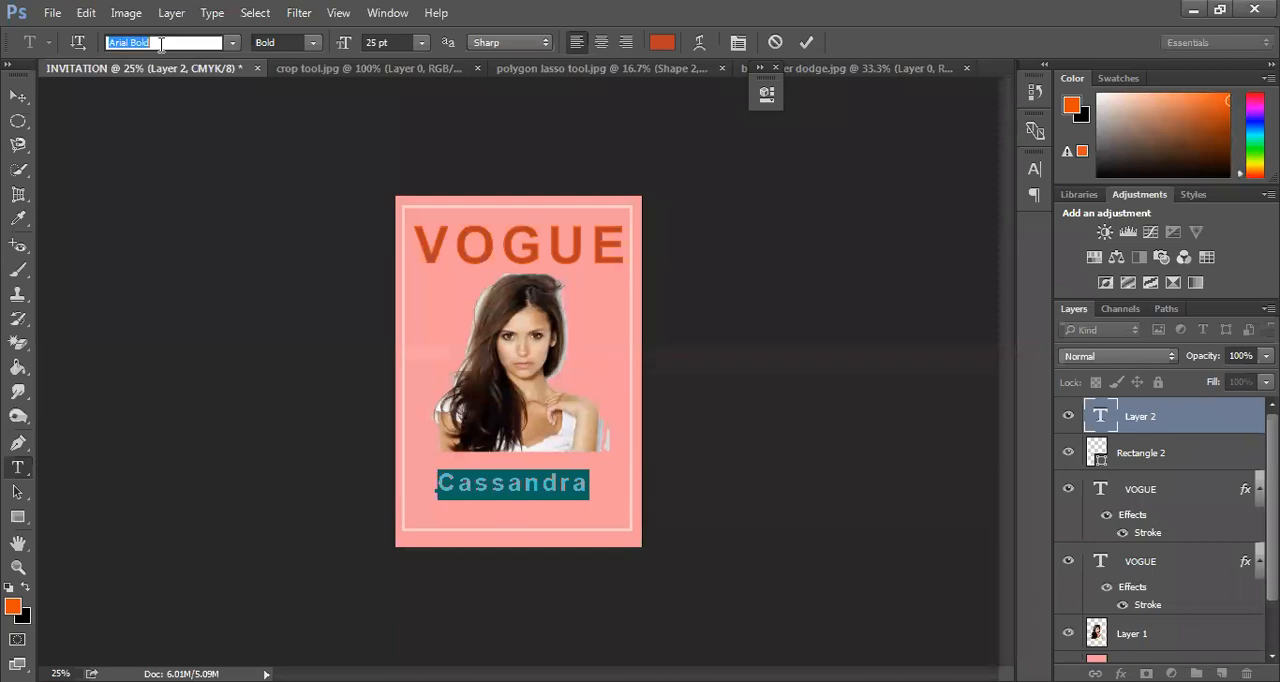
click(233, 44)
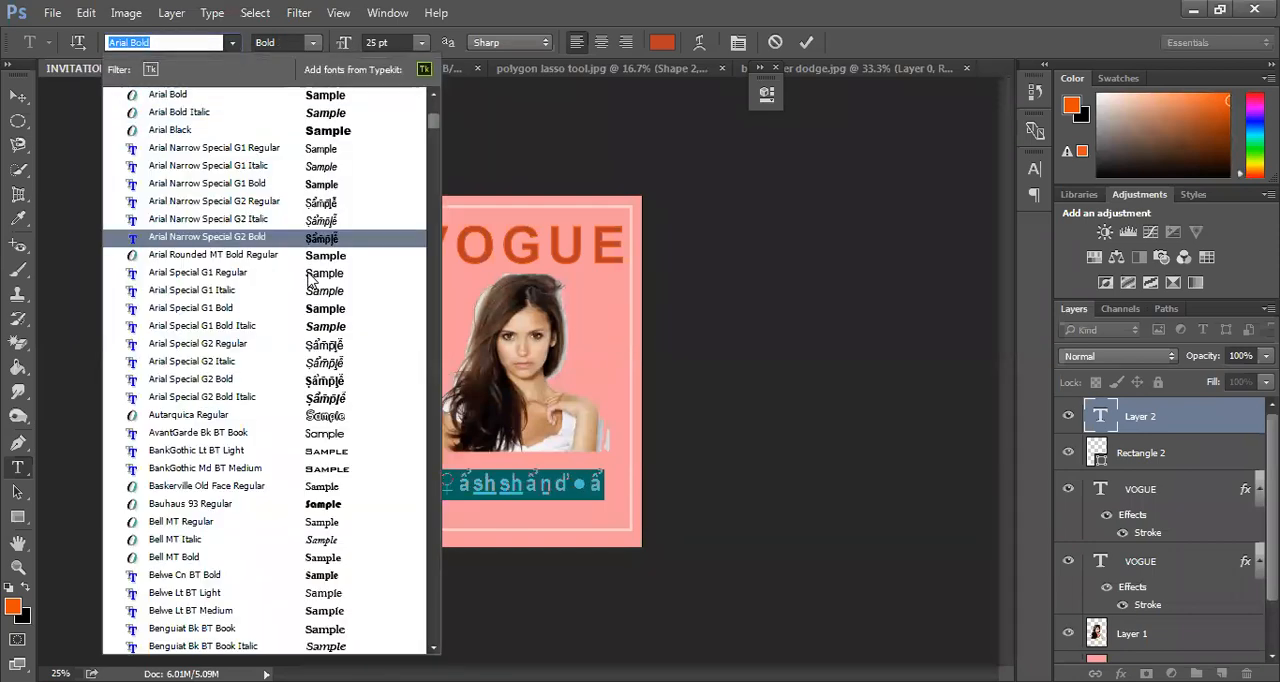
scroll(312, 300, down, 1)
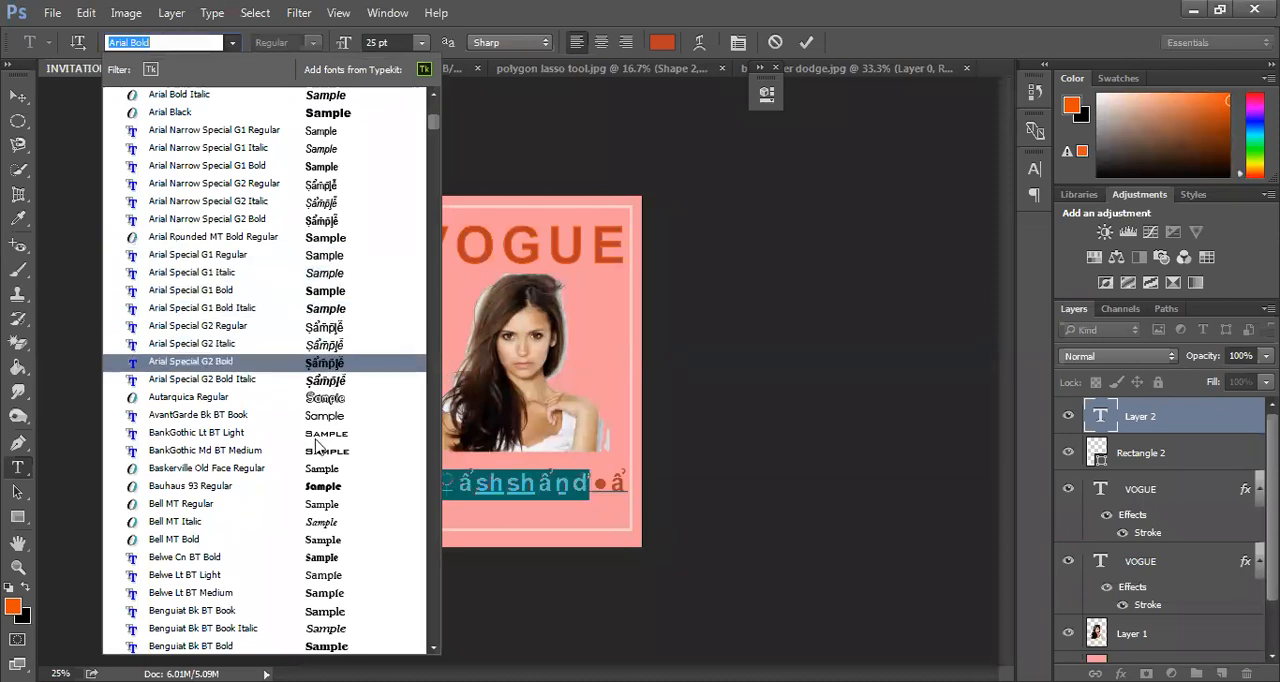
scroll(316, 440, down, 5)
scroll(316, 425, down, 7)
scroll(320, 418, down, 2)
scroll(323, 407, down, 4)
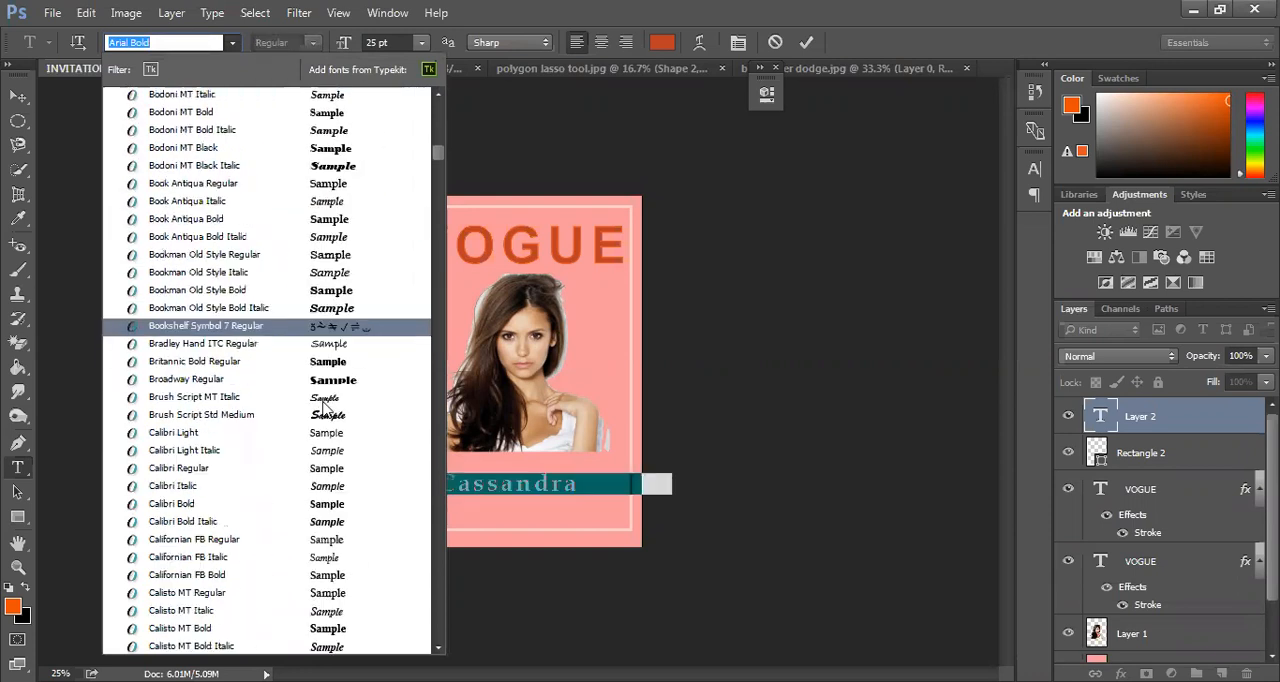
click(336, 420)
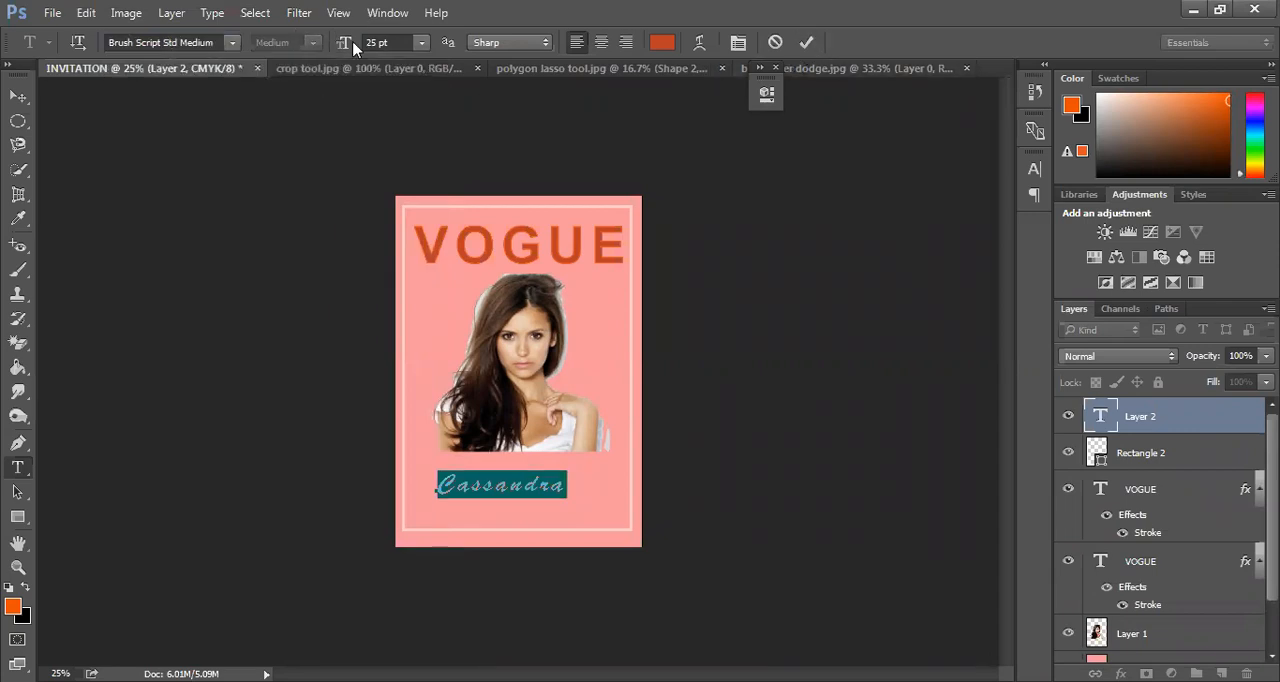
Enlarge the name below the portrait to 34 pt and shift the text slightly down and left
drag(345, 46, 362, 46)
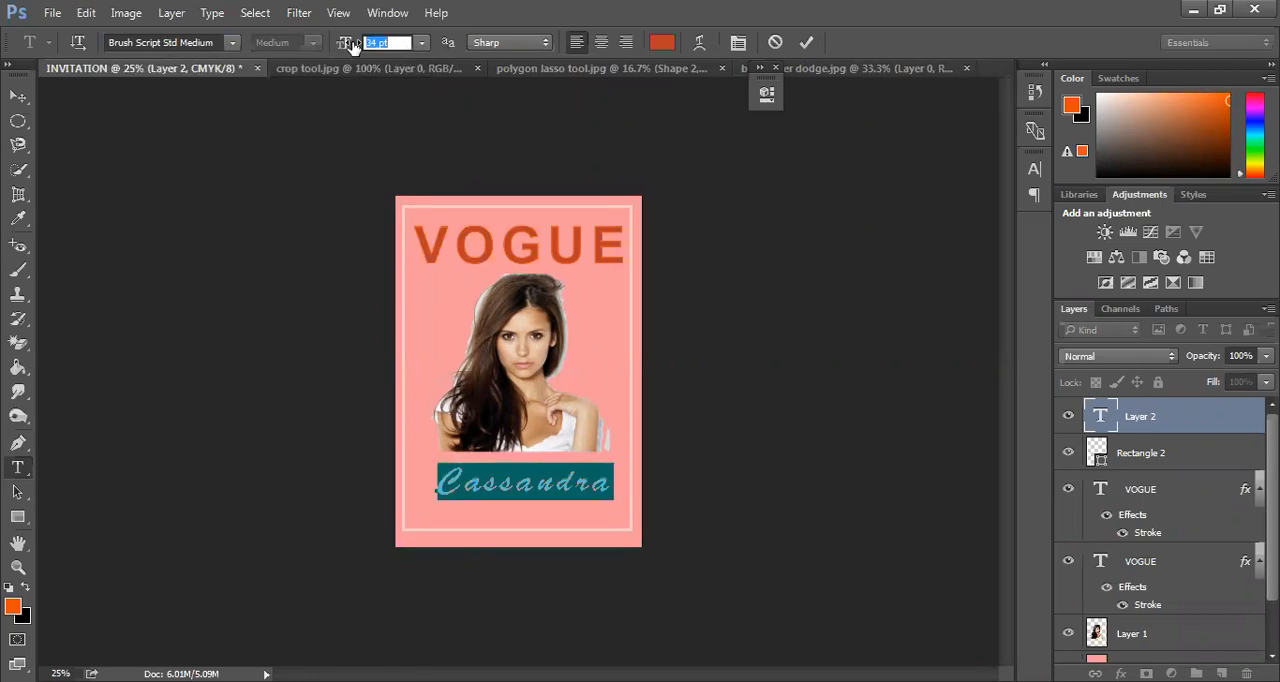
click(806, 42)
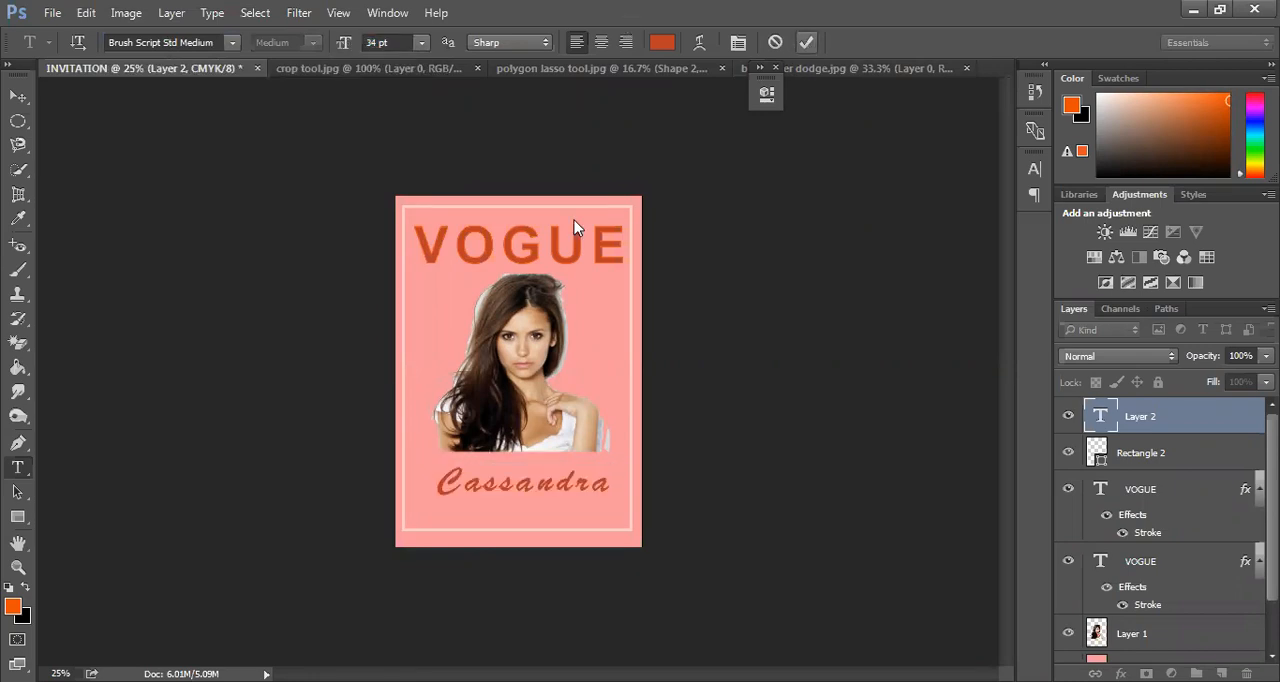
click(17, 98)
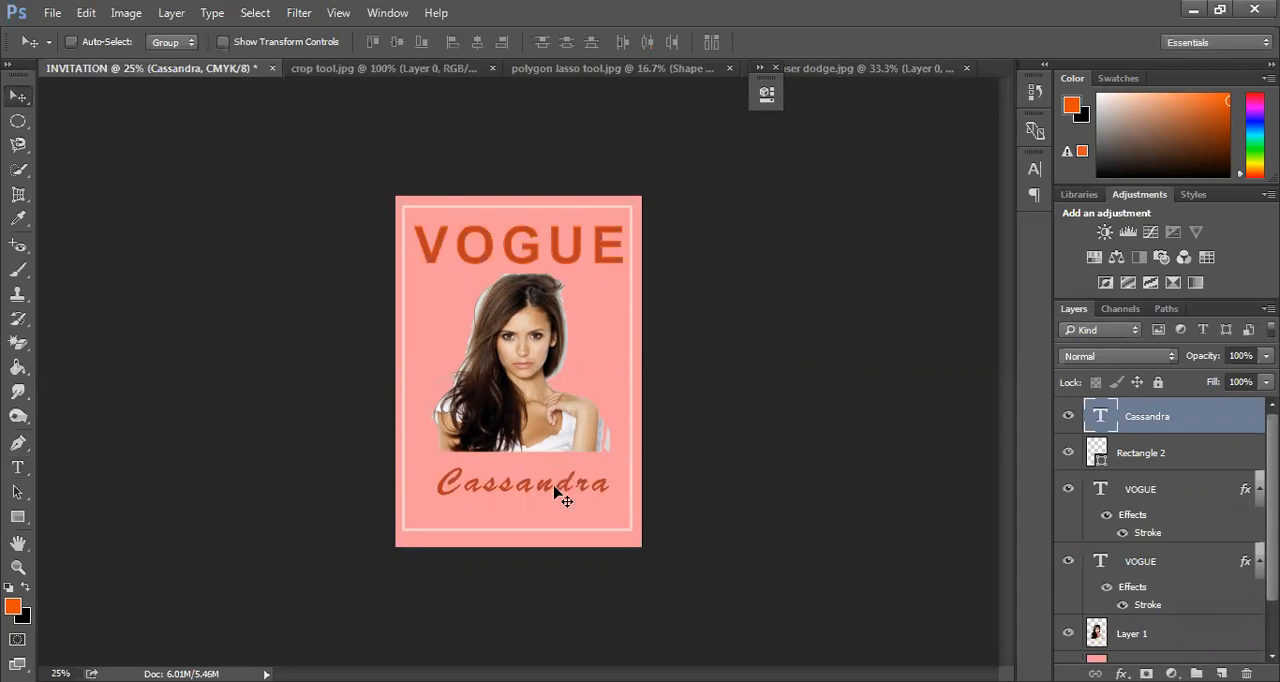
mouse_move(548, 494)
mouse_down()
mouse_move(556, 483)
mouse_move(556, 499)
mouse_up()
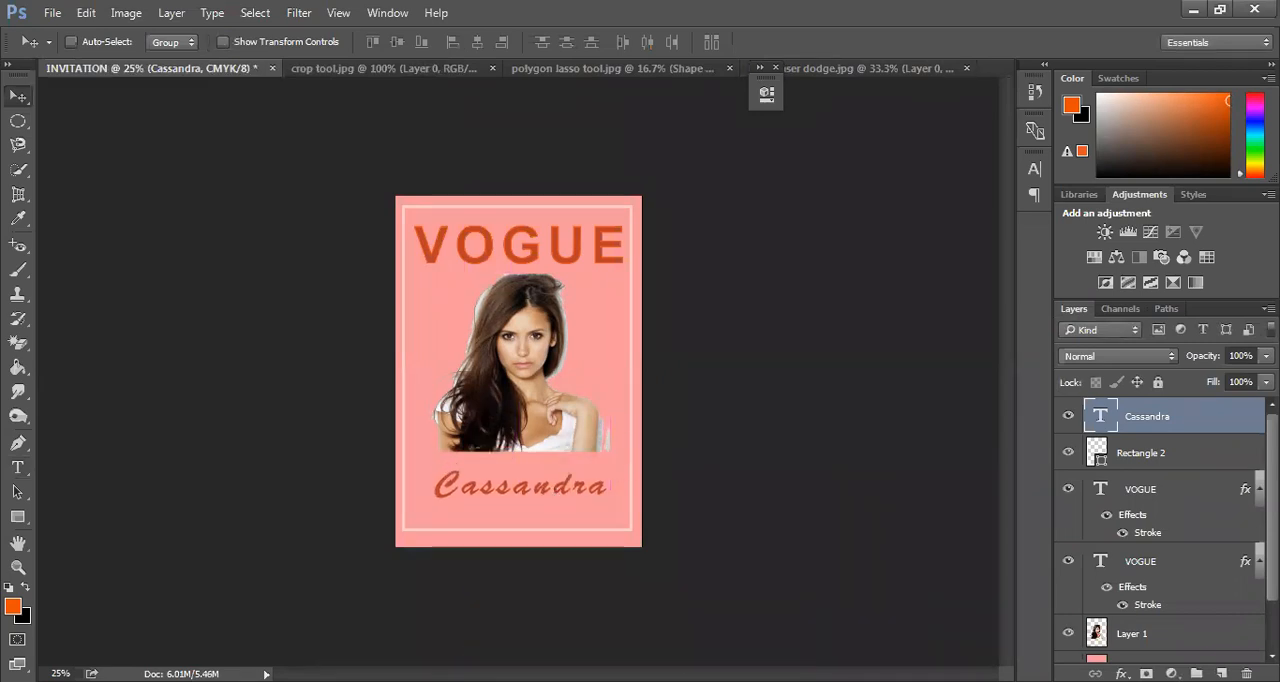
Place the "content aware tool" landscape image directly above the salmon pink Rectangle 1 layer
scroll(1157, 628, down, 2)
click(1157, 626)
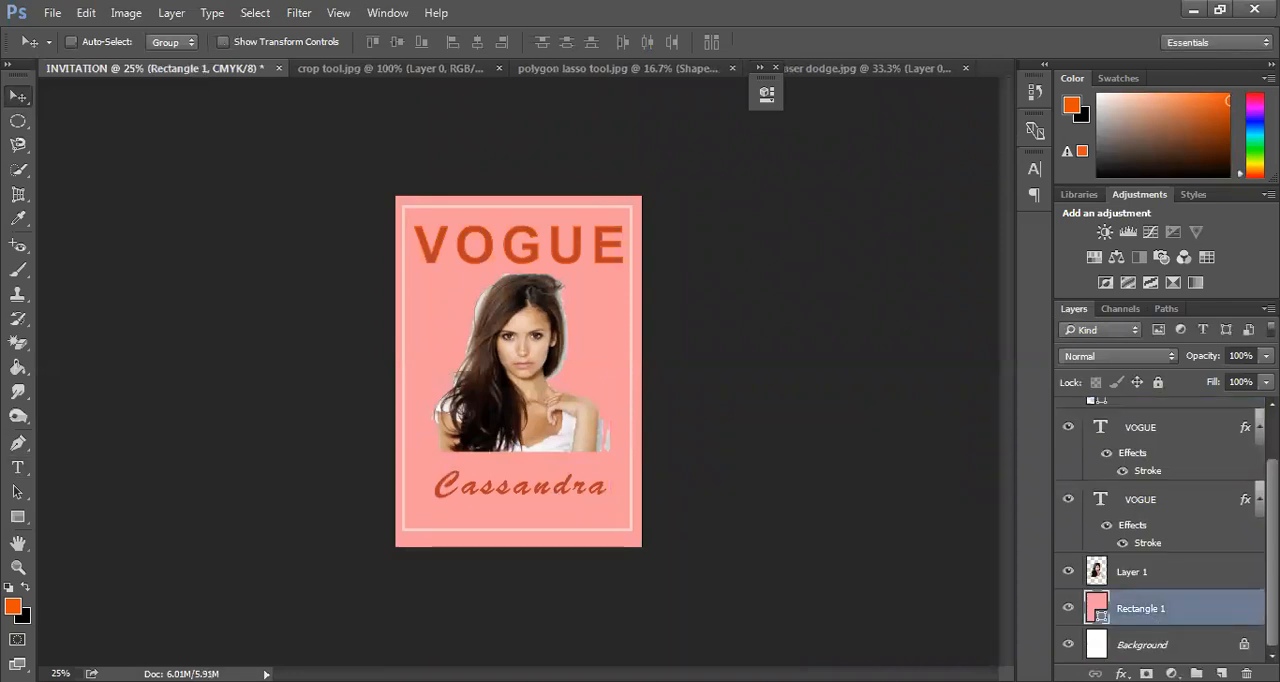
key(ctrl+o)
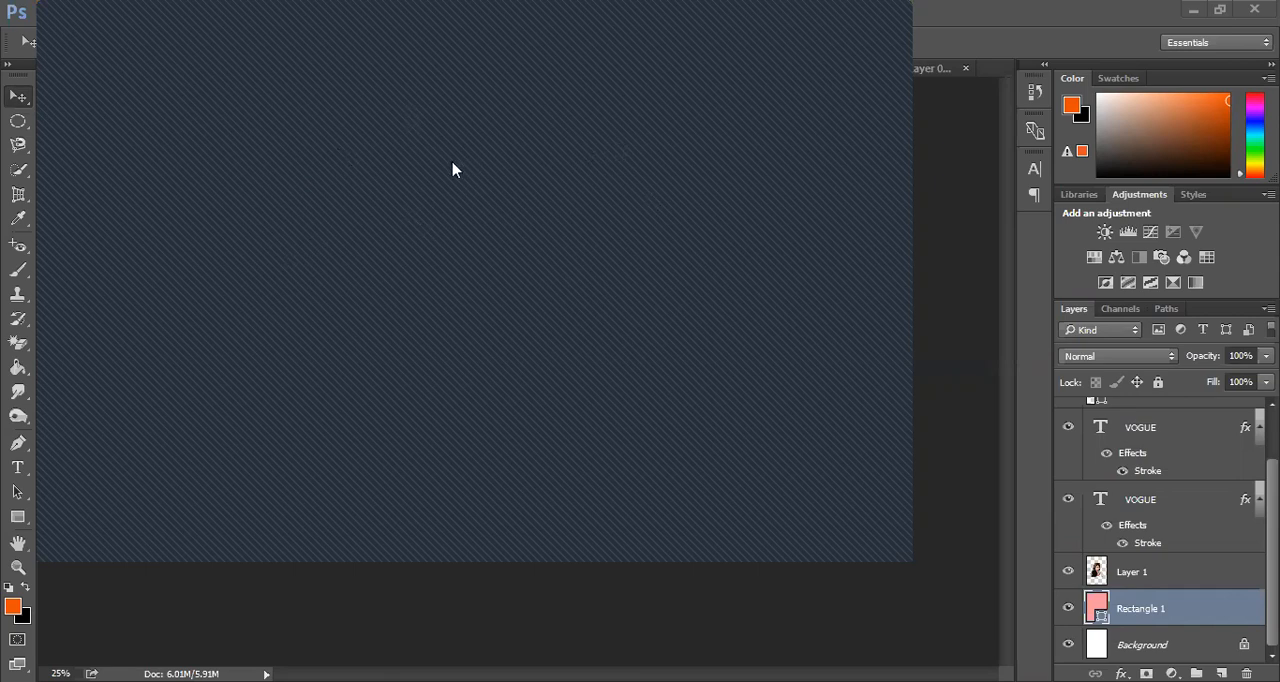
drag(452, 167, 945, 266)
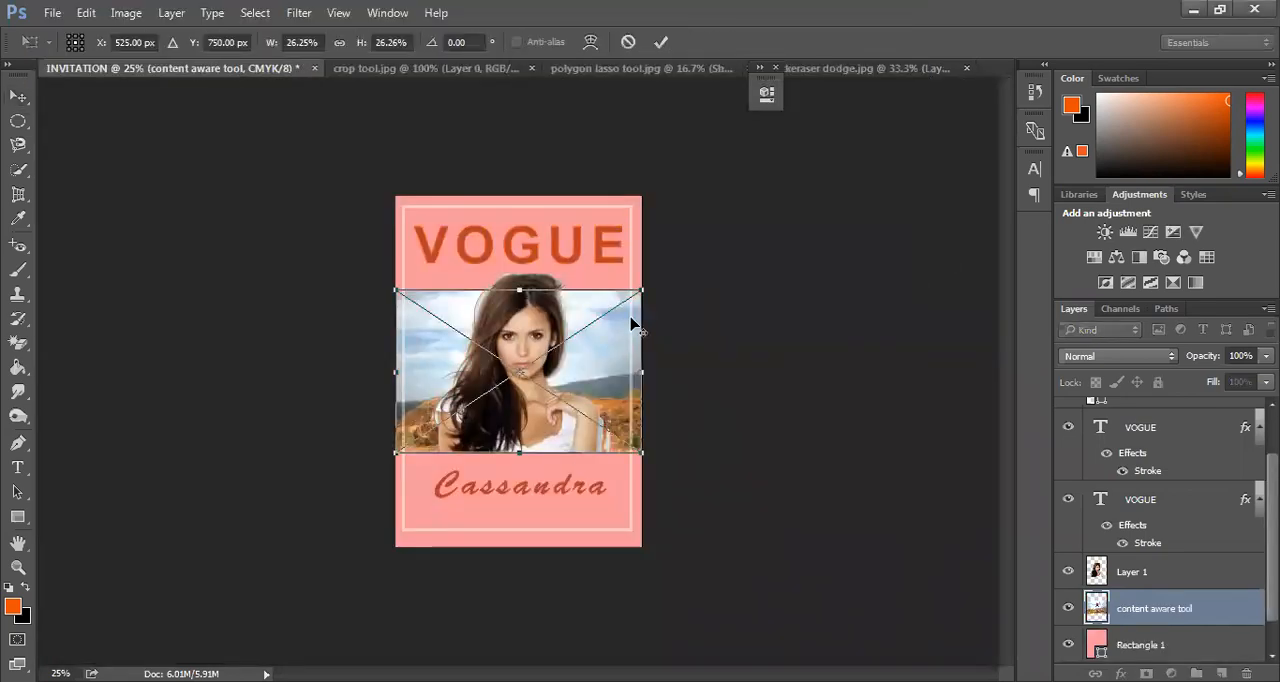
Scale the placed landscape to about 80% and position its empty right-hand sky and hills over the whole cover
drag(641, 291, 766, 49)
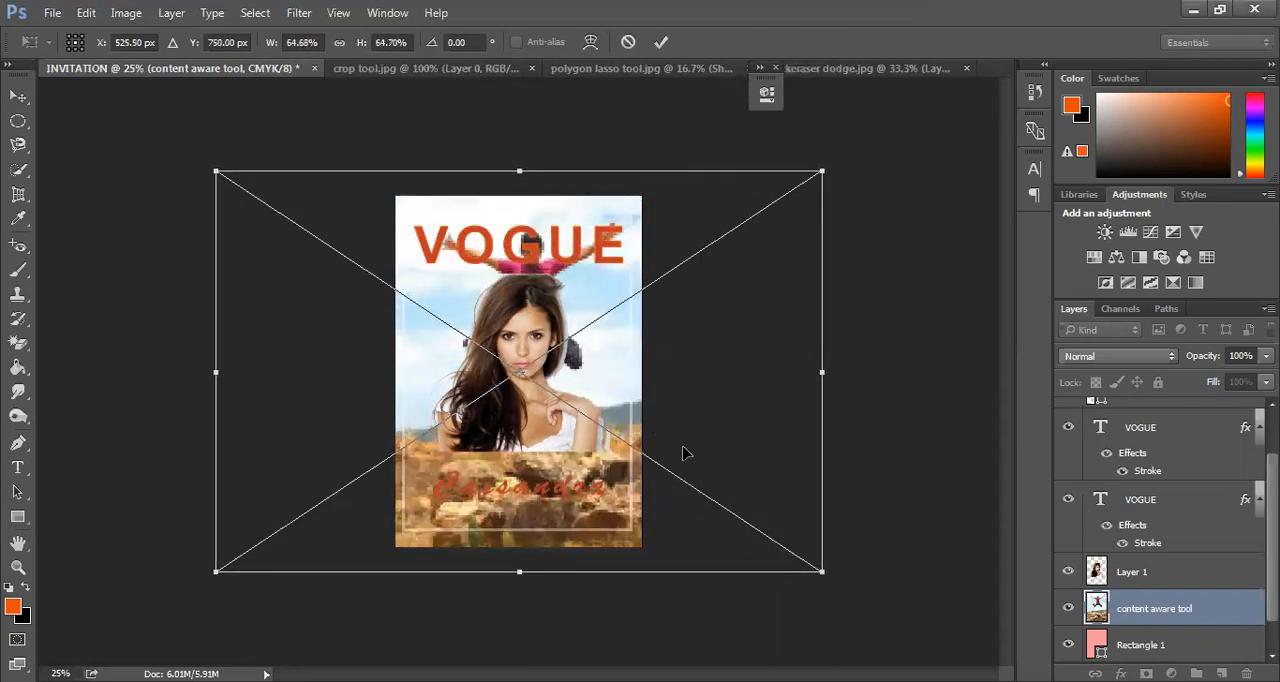
drag(686, 463, 514, 458)
drag(630, 175, 655, 156)
drag(640, 575, 628, 570)
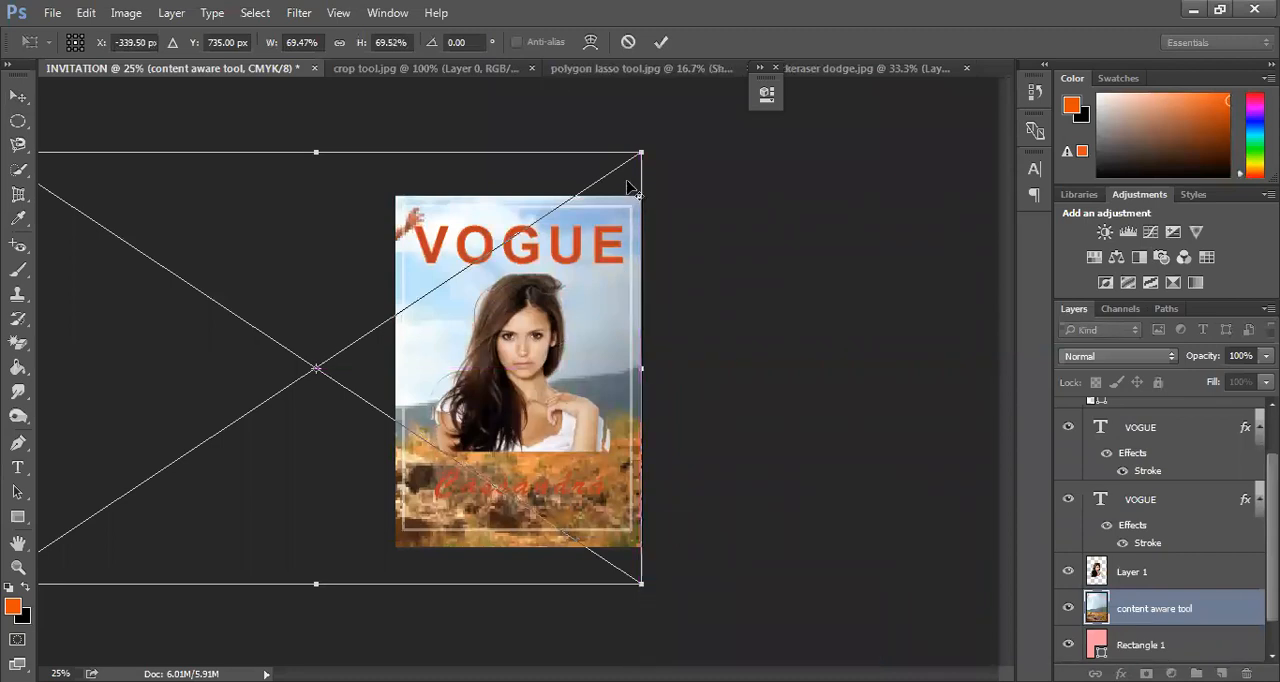
drag(642, 147, 691, 120)
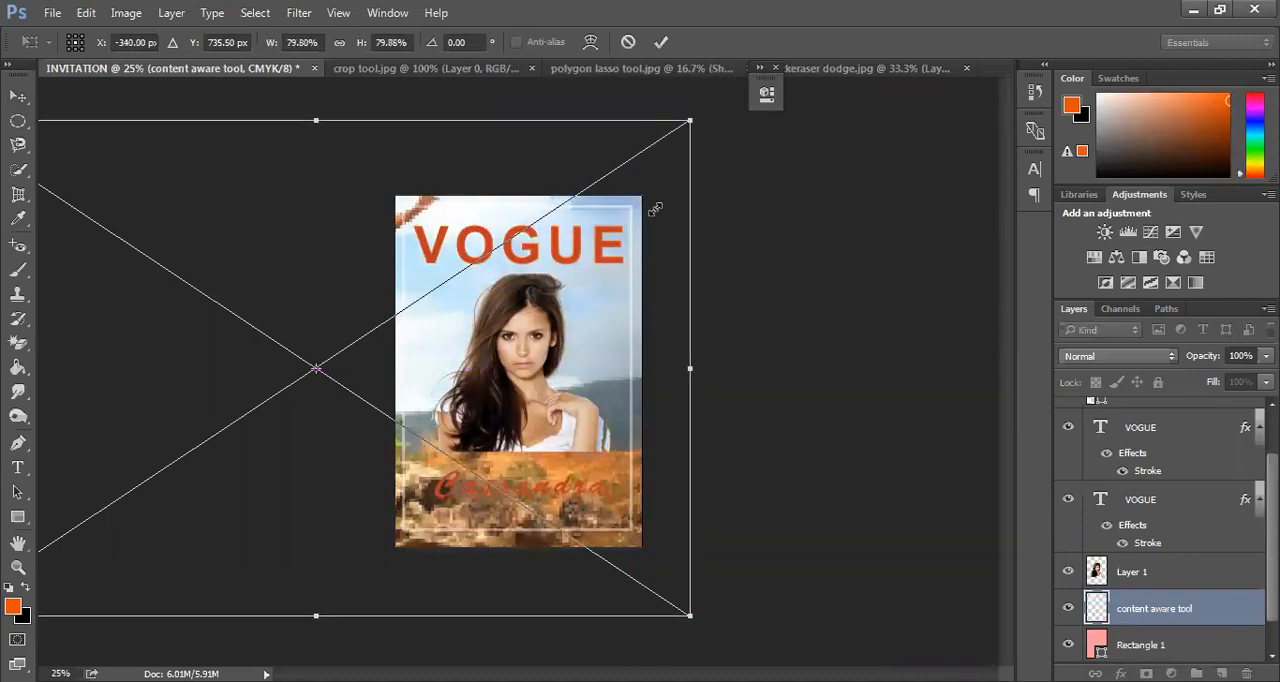
drag(660, 570, 640, 547)
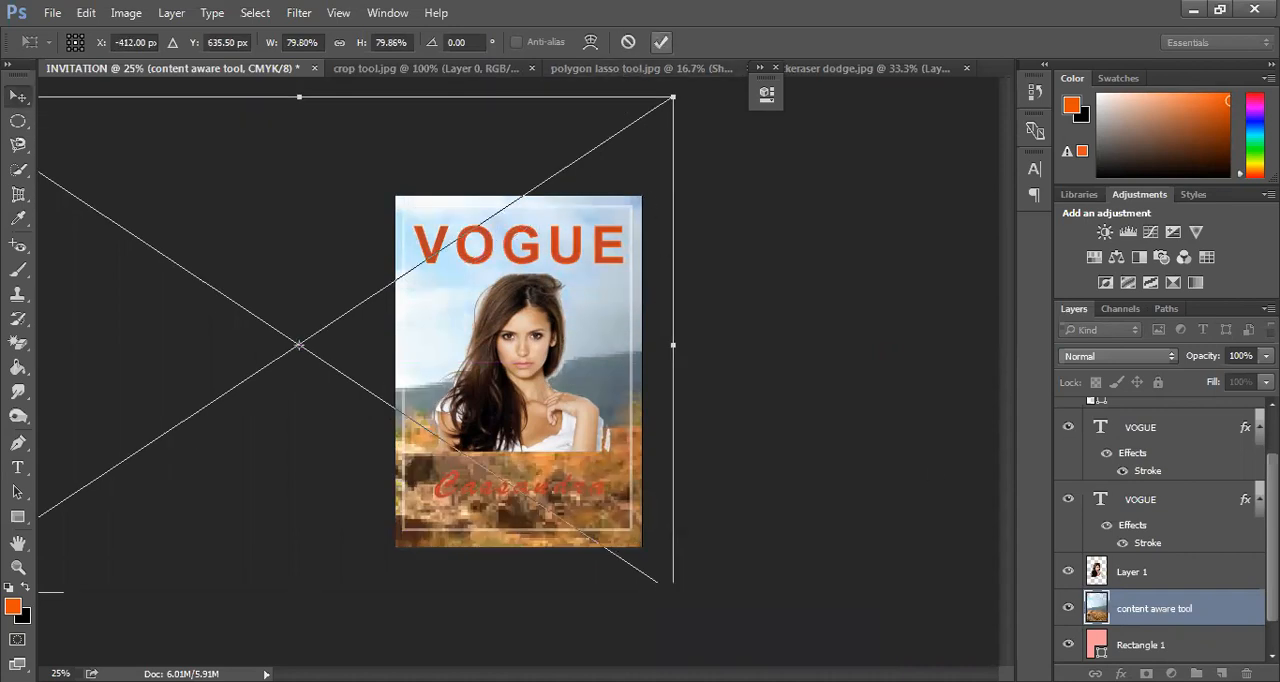
click(661, 42)
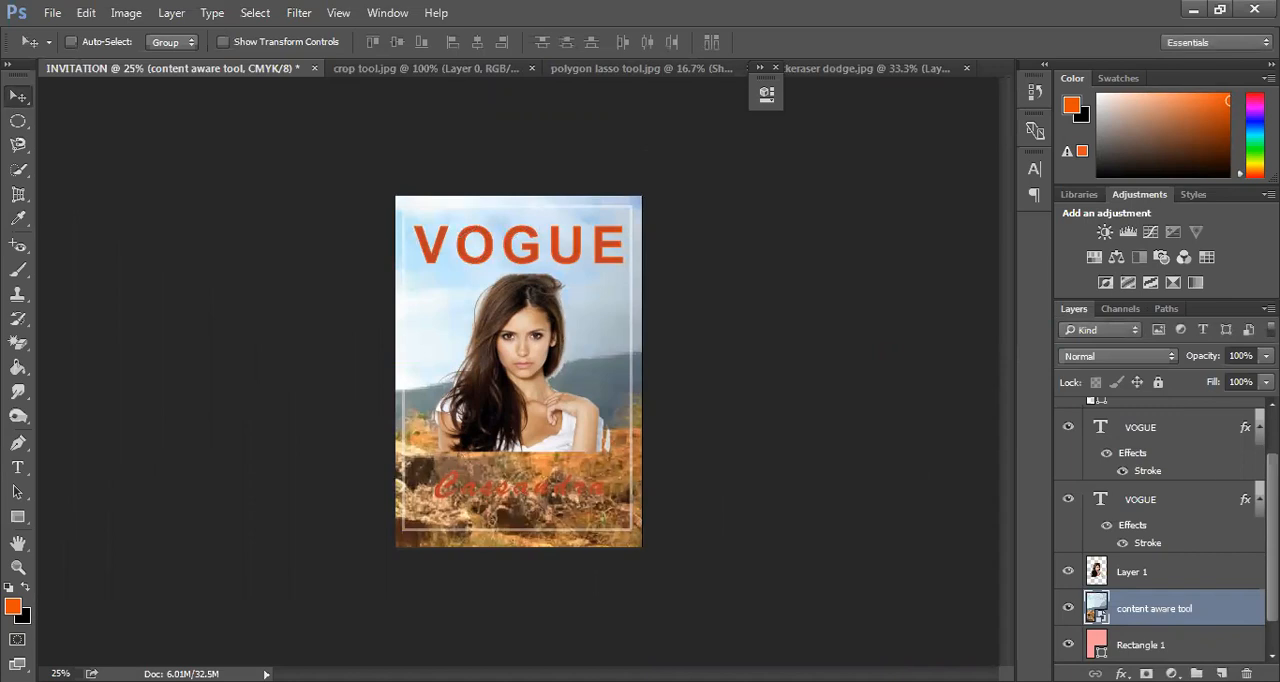
Reduce the landscape image layer's opacity to 46%
click(1266, 356)
mouse_move(1228, 390)
mouse_down()
mouse_move(1206, 396)
mouse_move(1217, 394)
mouse_up()
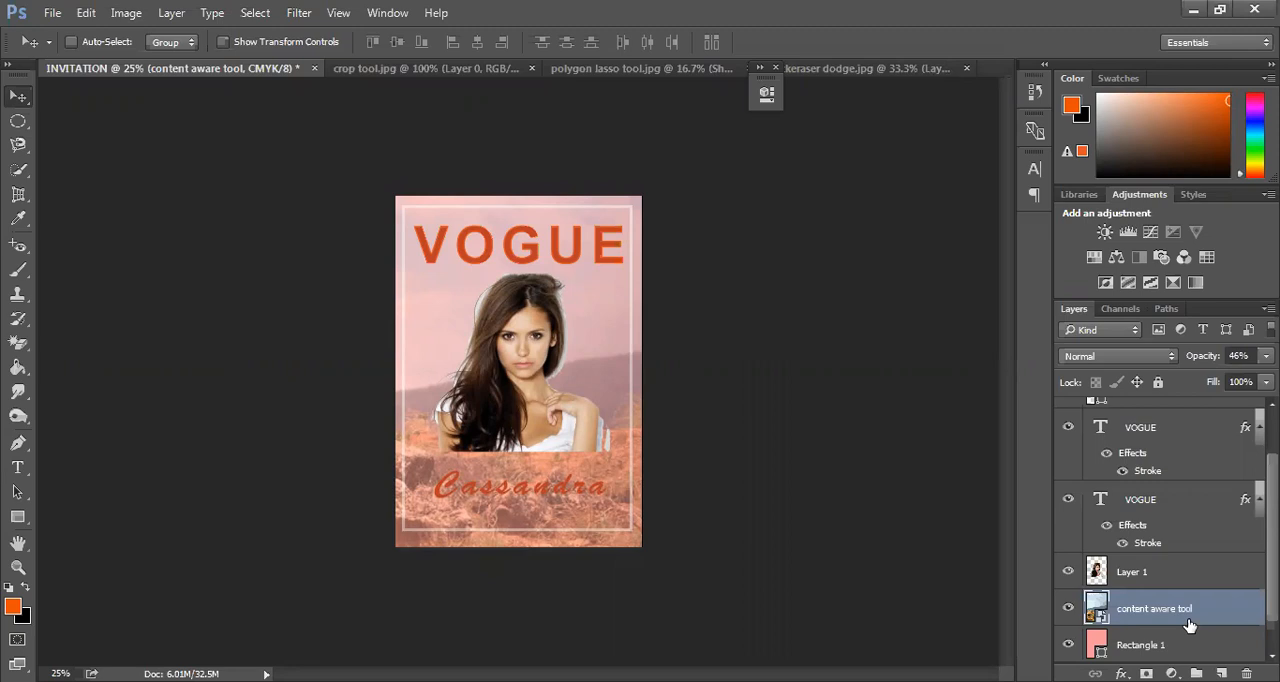
Move the landscape layer beneath the pink Rectangle 1 layer and restore its opacity to 100%
scroll(1160, 530, down, 1)
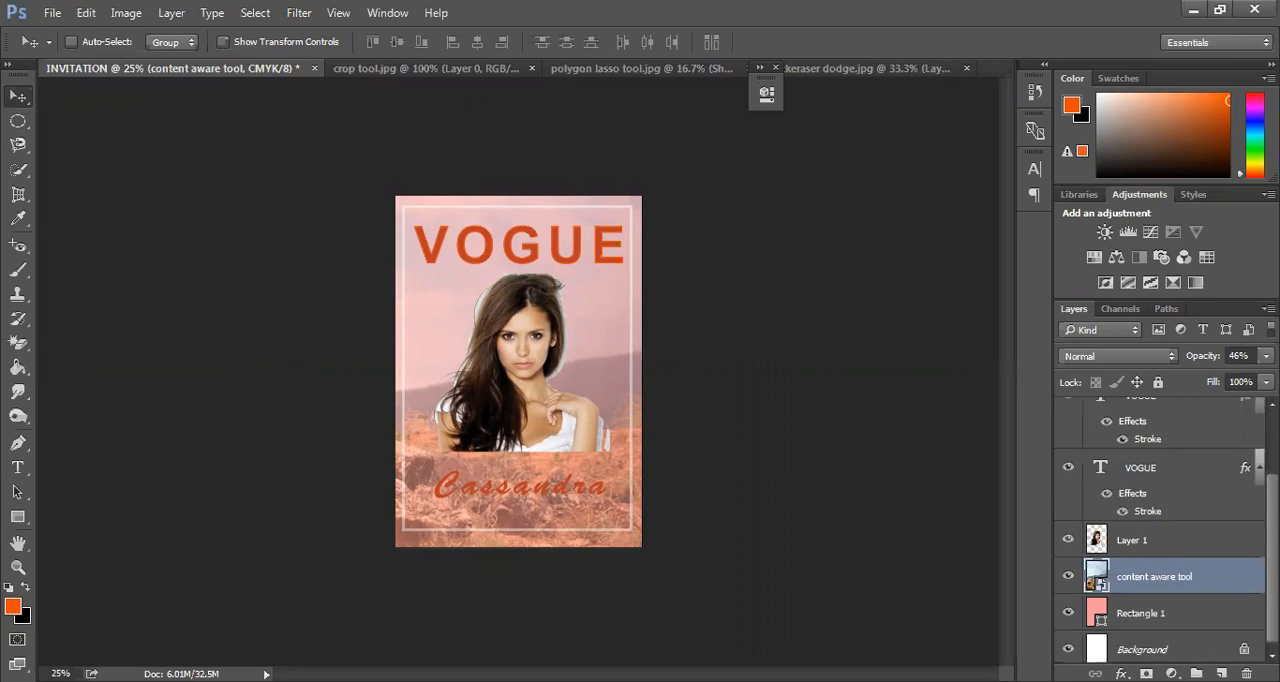
drag(1150, 578, 1163, 618)
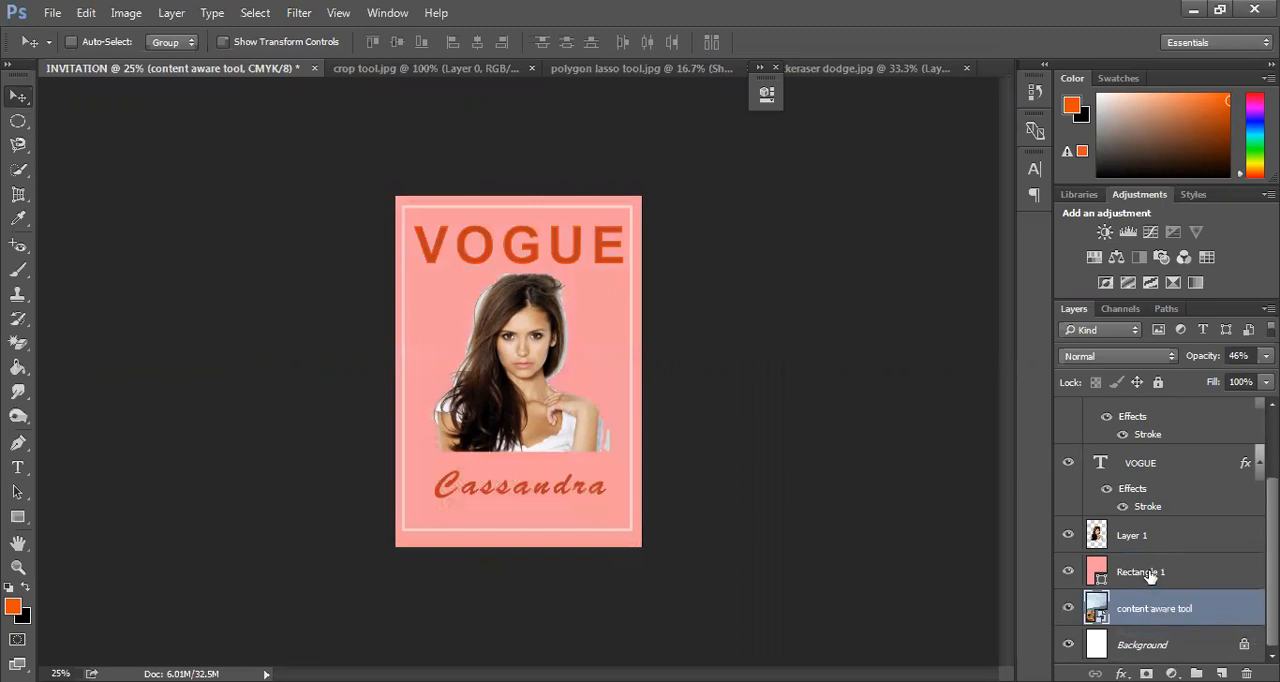
click(1149, 584)
click(1163, 606)
click(1266, 356)
drag(1224, 376, 1270, 376)
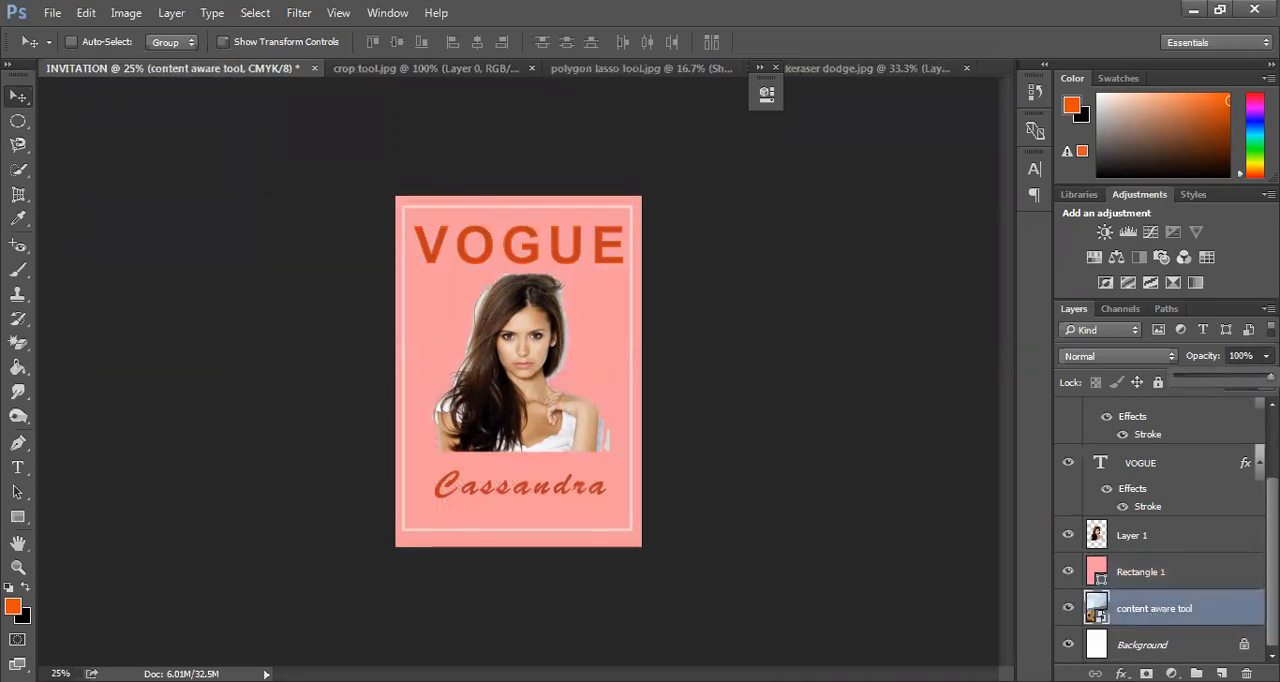
Set the opacity of the pink Rectangle 1 layer to 46%
click(1172, 572)
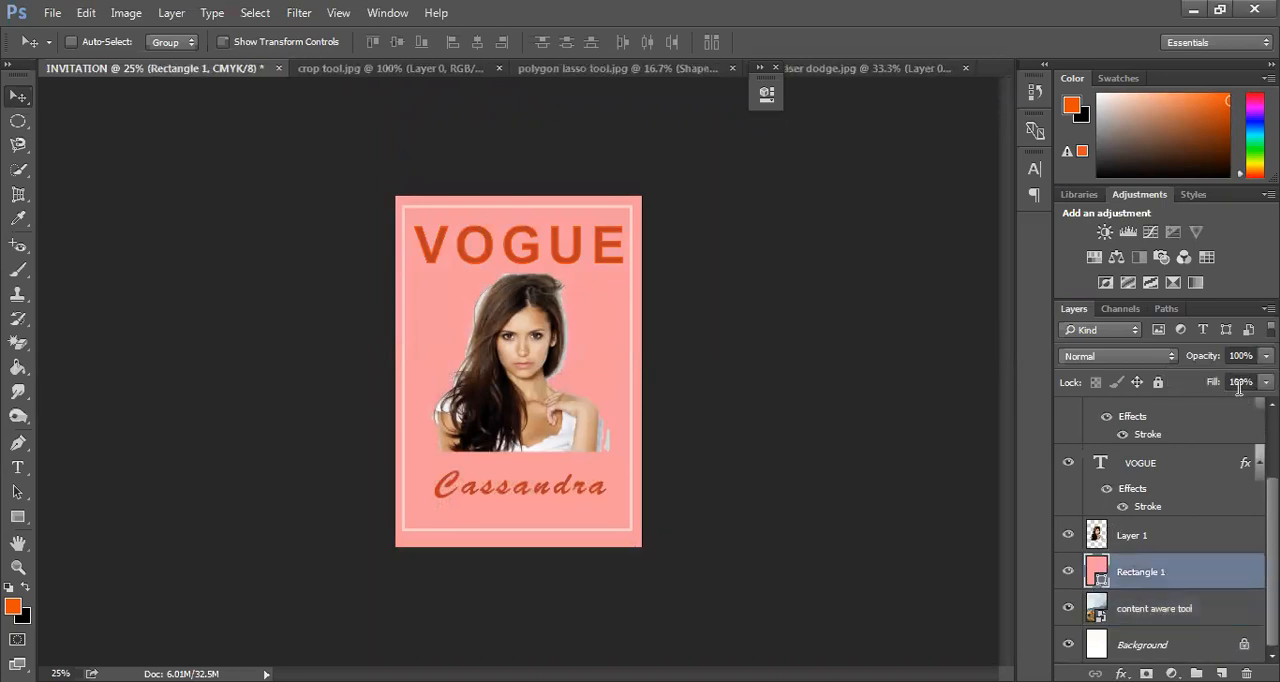
click(1266, 356)
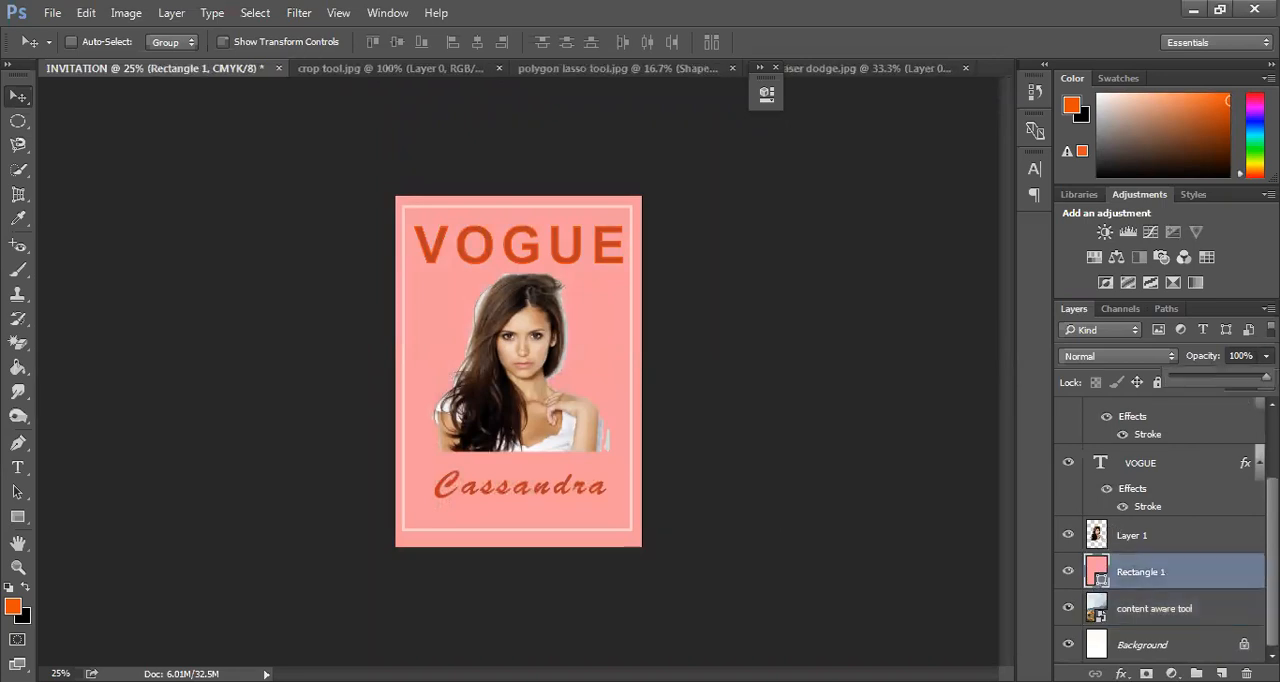
drag(1266, 376, 1214, 396)
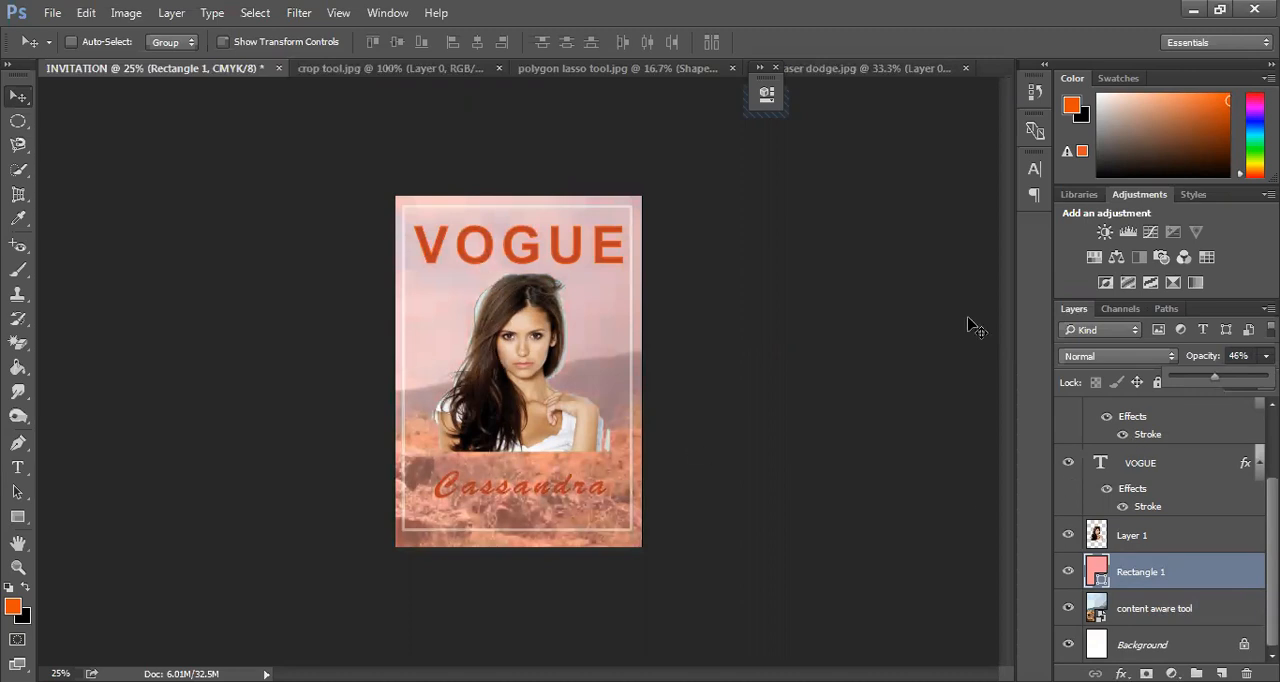
Offset the lower pink VOGUE text layer slightly down and left behind the solid orange heading
click(1155, 470)
mouse_move(478, 255)
mouse_down()
mouse_move(487, 265)
mouse_move(470, 264)
mouse_up()
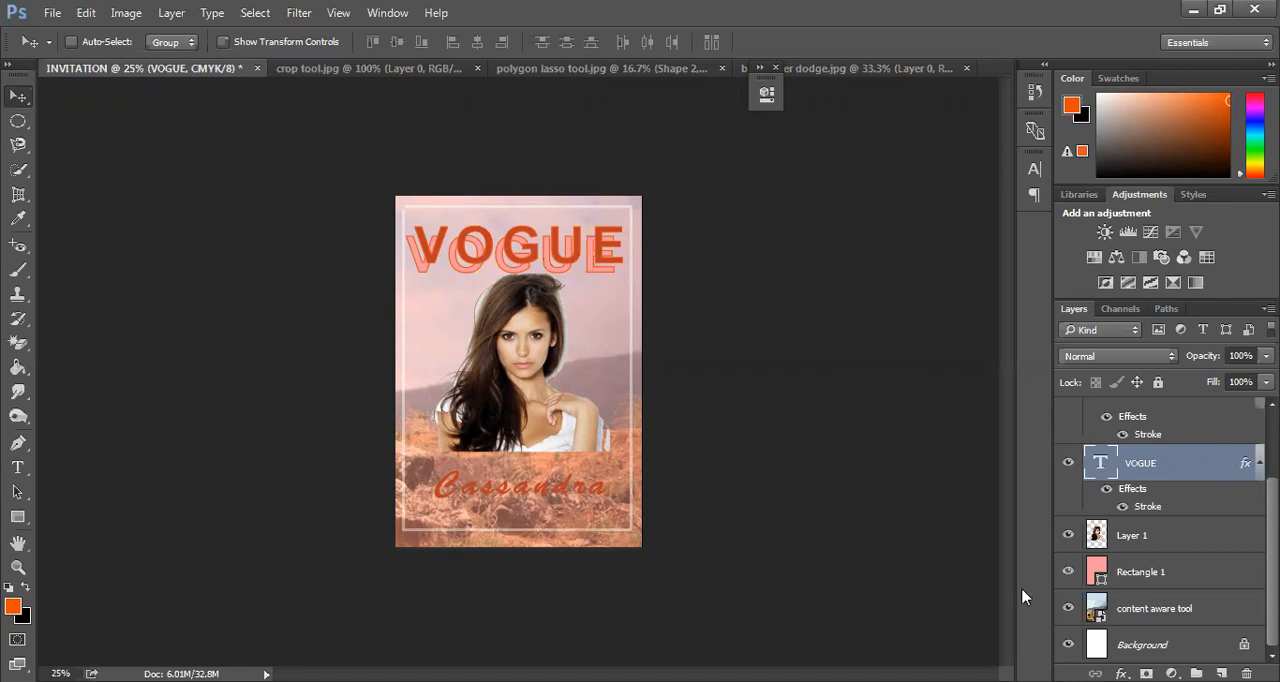
Change the colour of the whole script name below the portrait to white (ffffff)
click(17, 467)
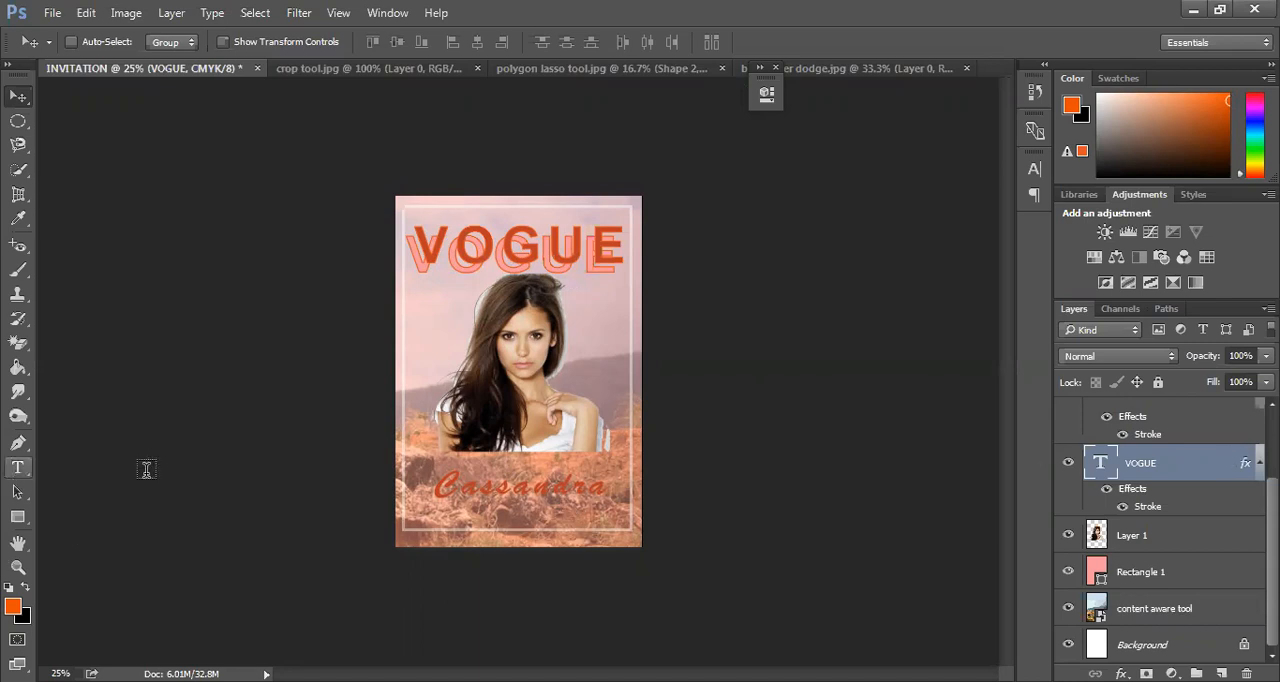
click(532, 497)
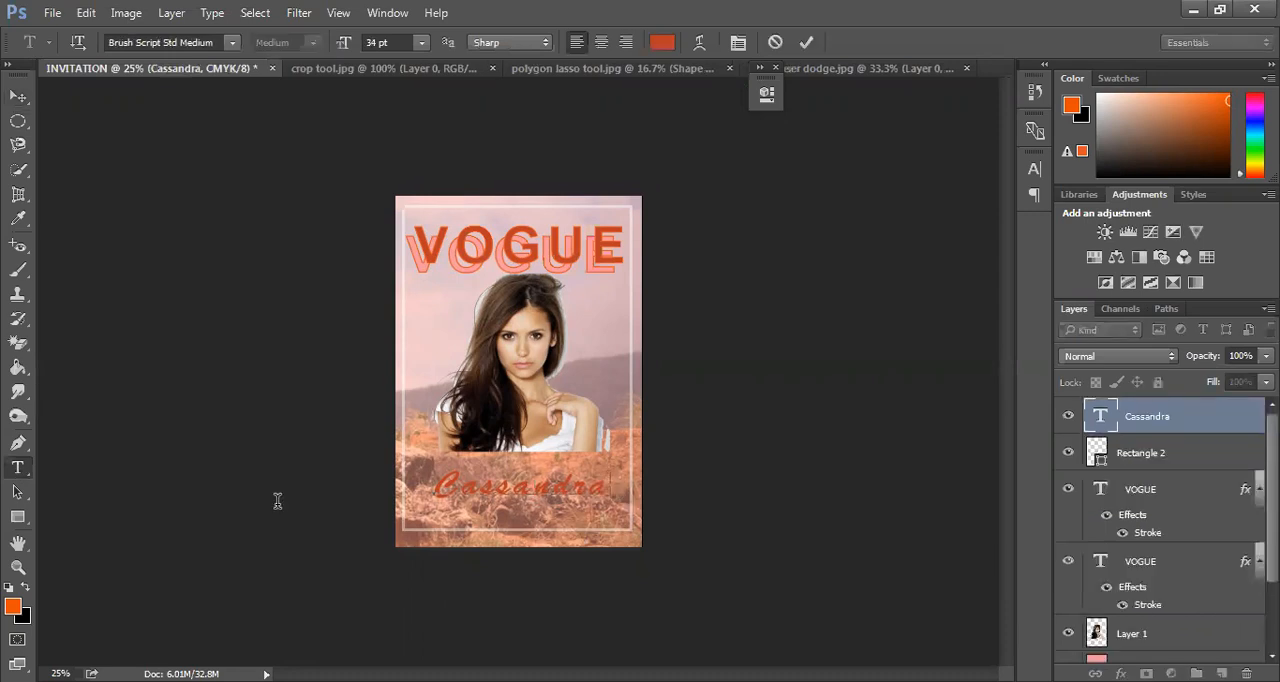
key(ctrl+a)
click(659, 40)
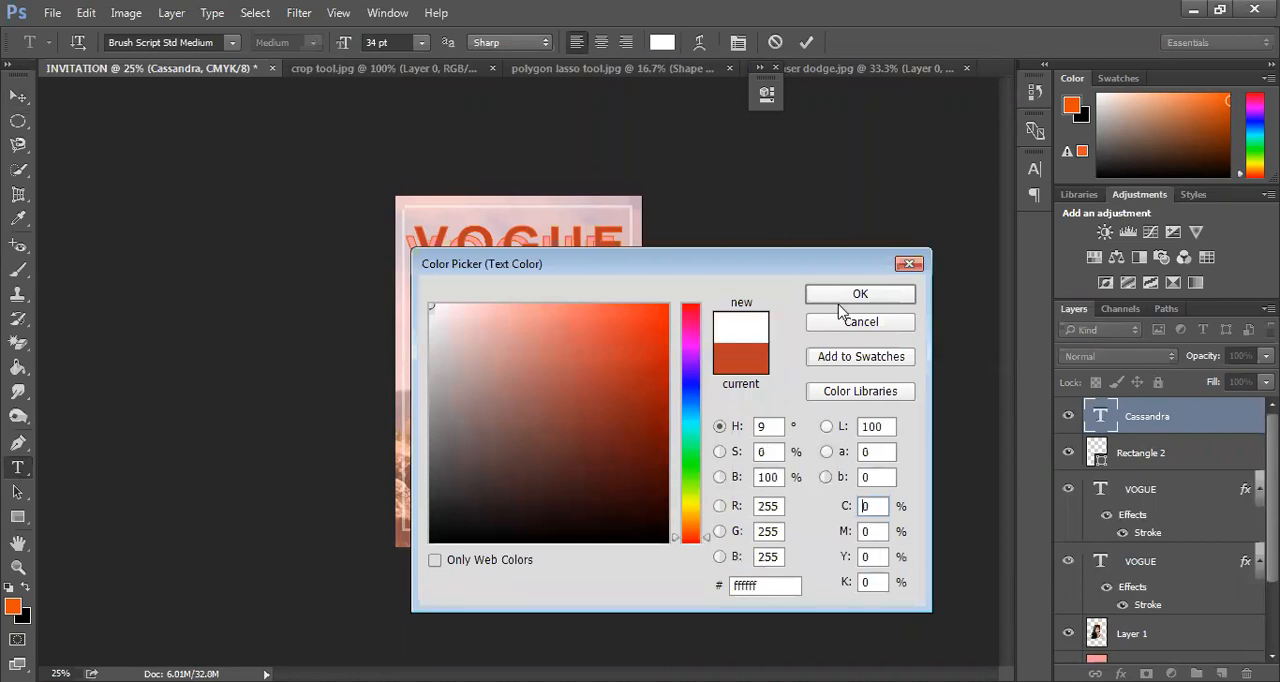
click(838, 301)
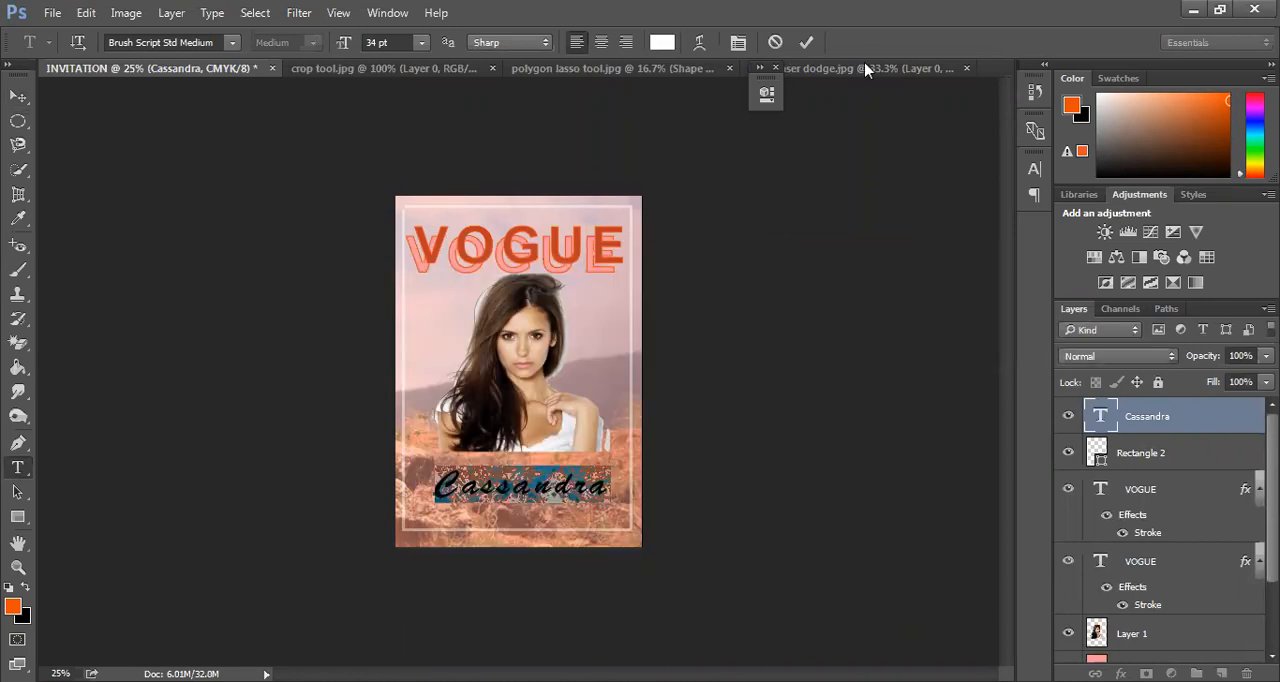
click(806, 41)
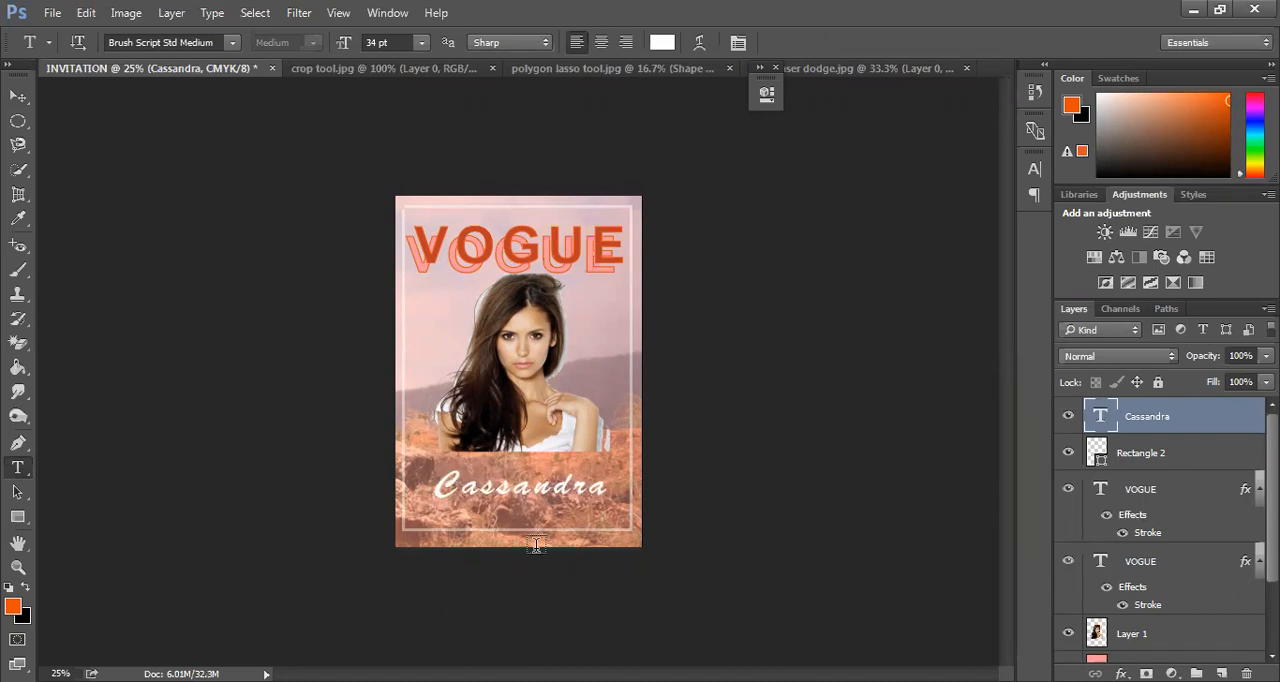
Apply a drop shadow with 100% opacity and a size of 32 px to the script name
click(1121, 673)
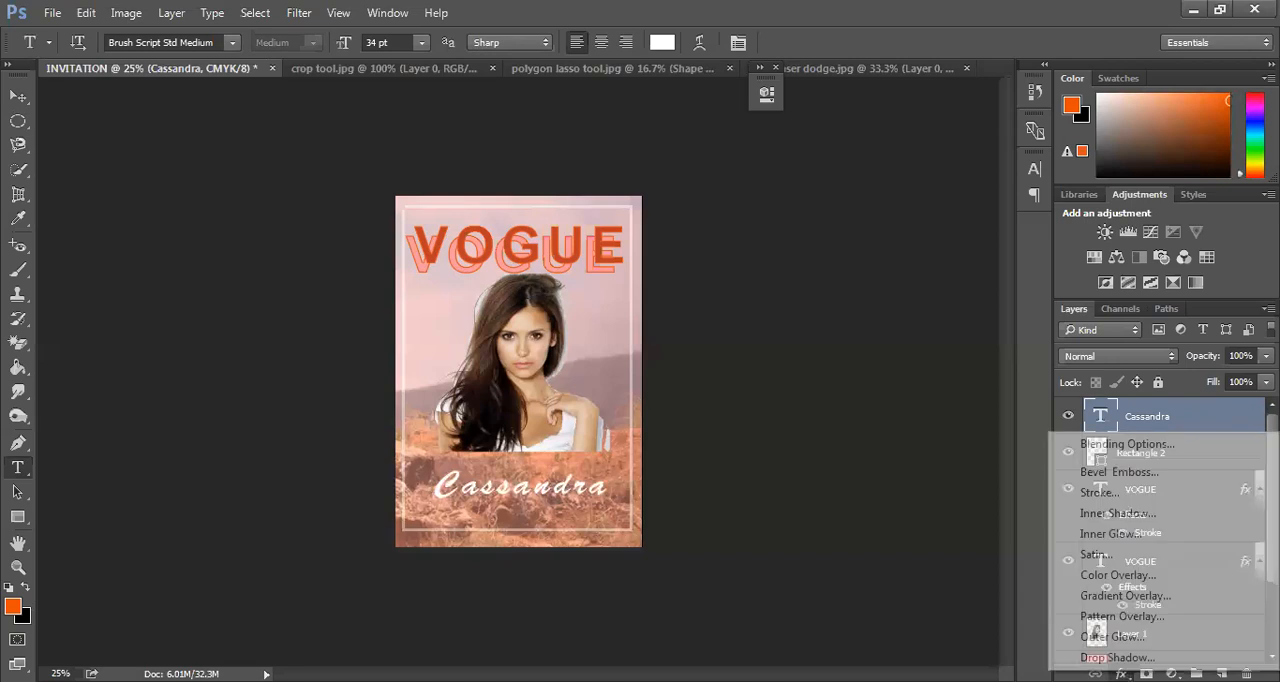
click(1117, 657)
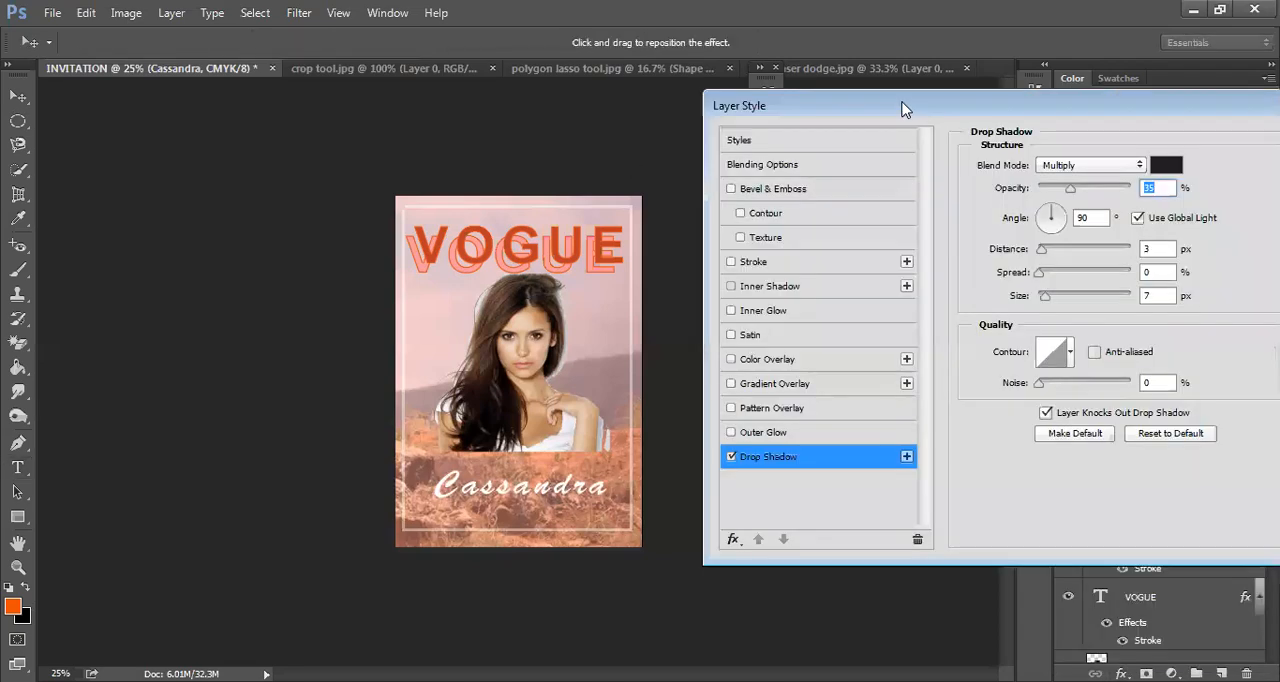
drag(1070, 195, 1235, 206)
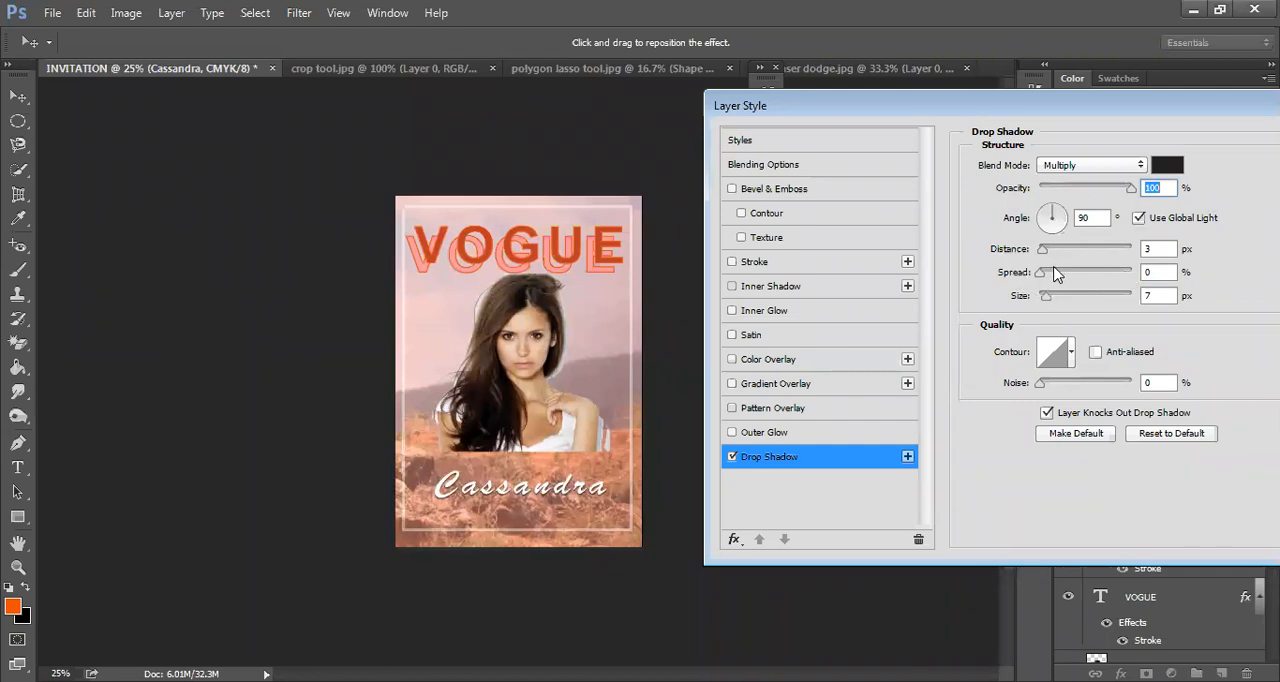
drag(1043, 277, 1056, 298)
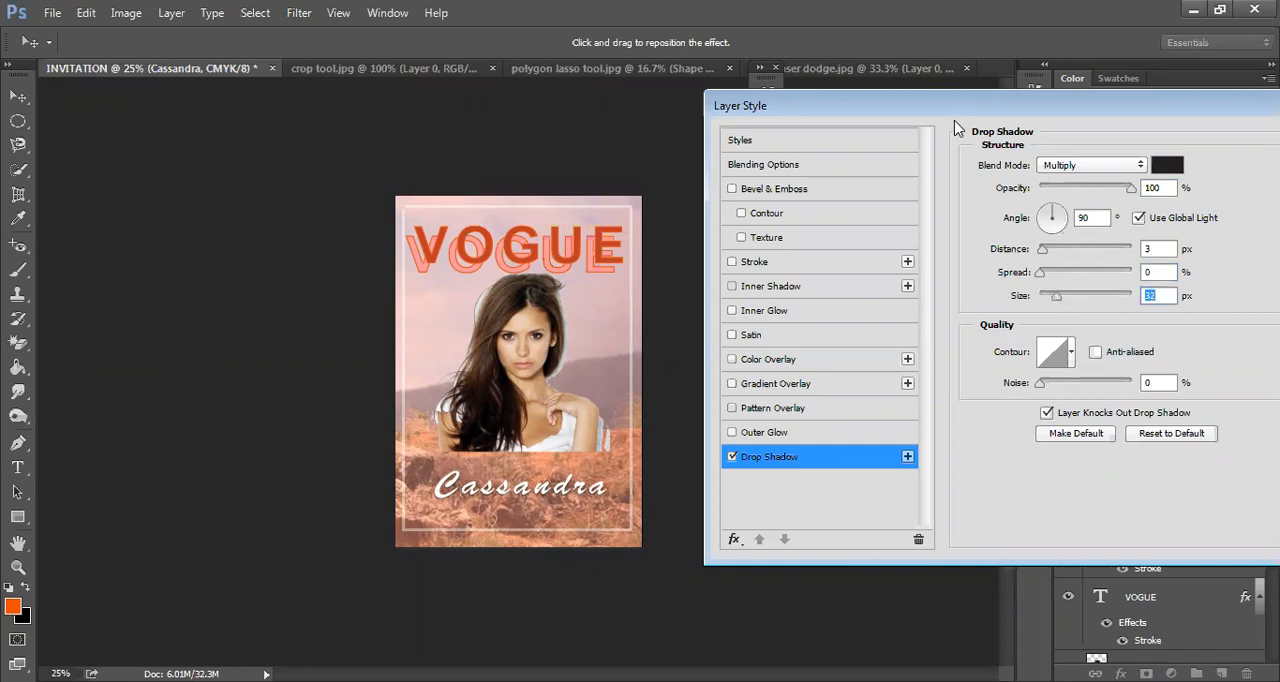
drag(995, 113, 821, 129)
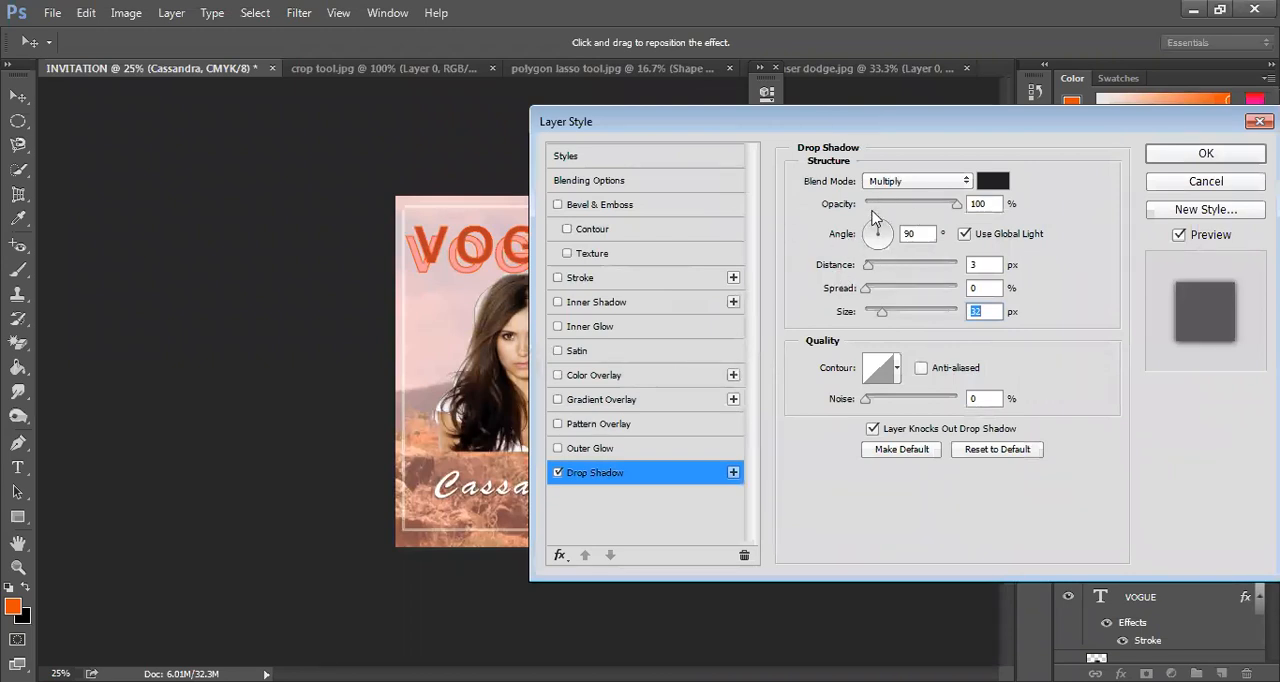
mouse_move(800, 130)
mouse_down()
mouse_move(957, 40)
mouse_move(943, 14)
mouse_move(634, 151)
mouse_move(1080, 108)
mouse_move(776, 133)
mouse_up()
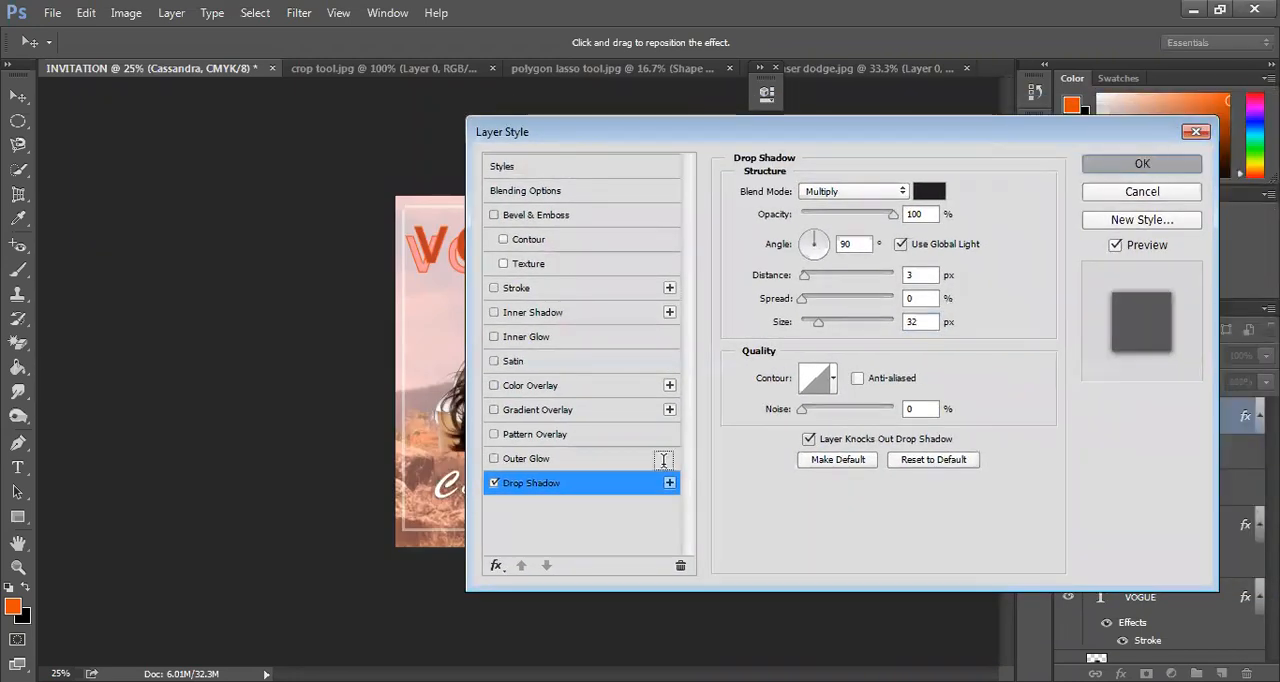
click(1148, 164)
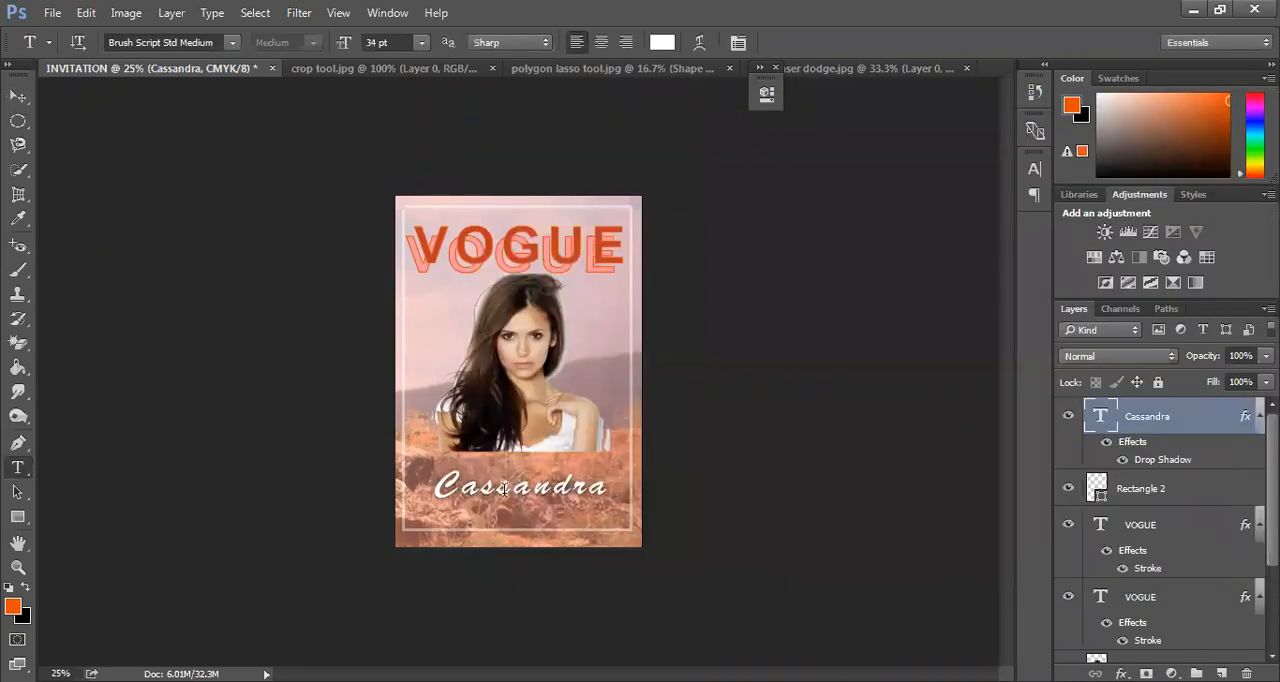
click(596, 488)
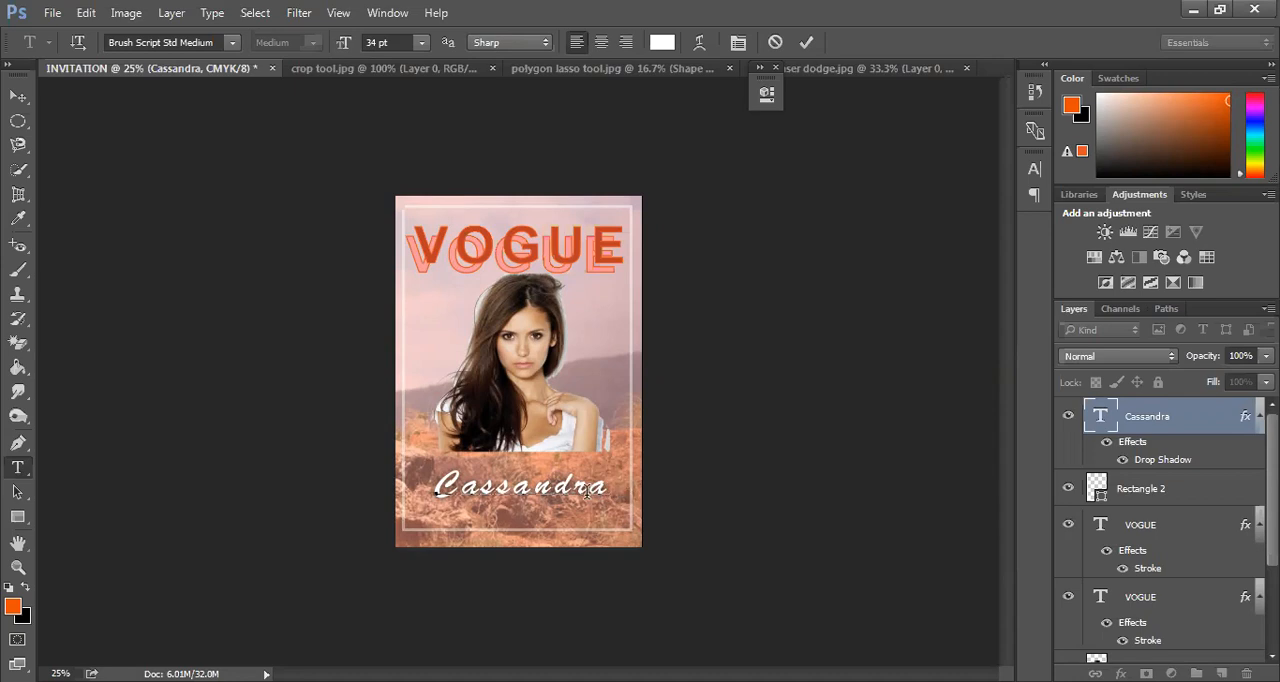
text(@__)
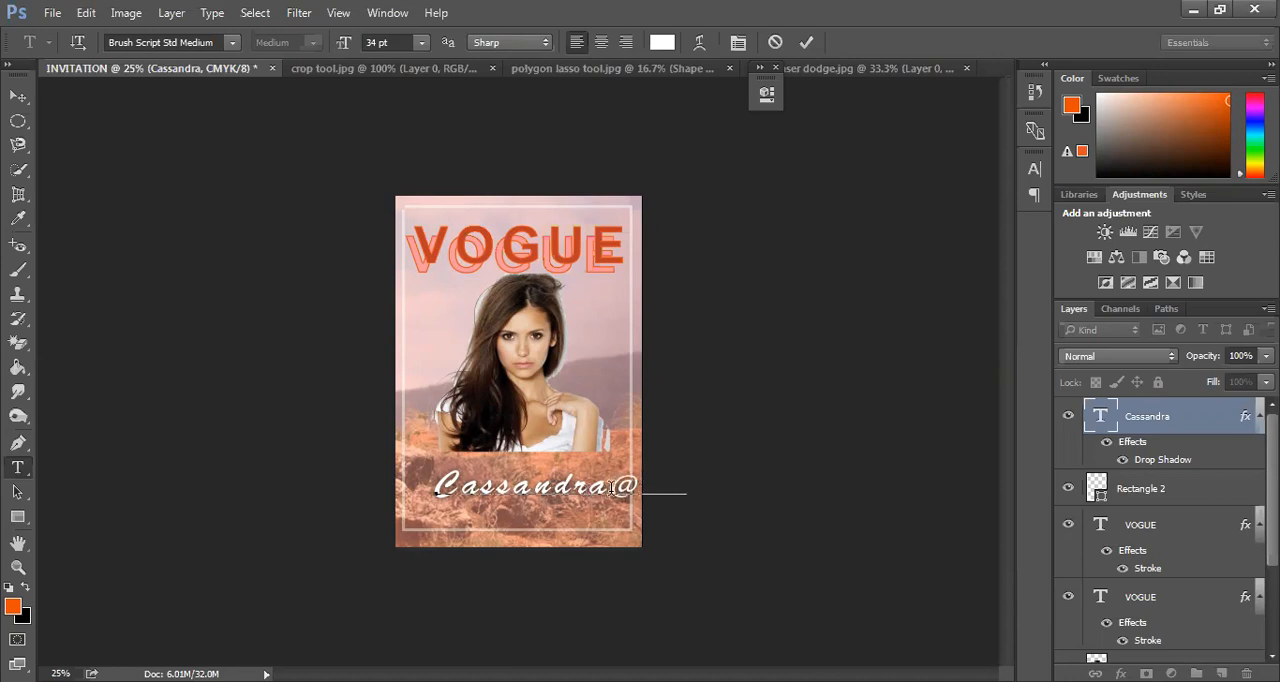
key(BackSpace)
key(BackSpace)
key(BackSpace)
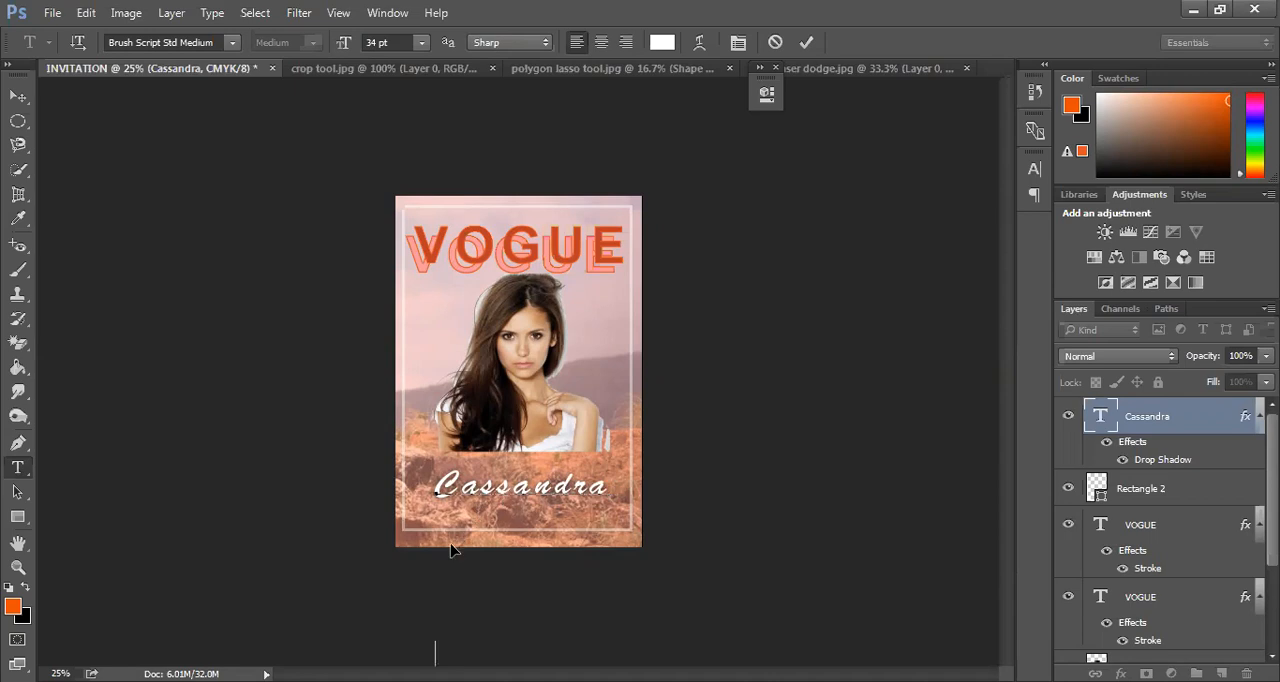
key(ctrl+a)
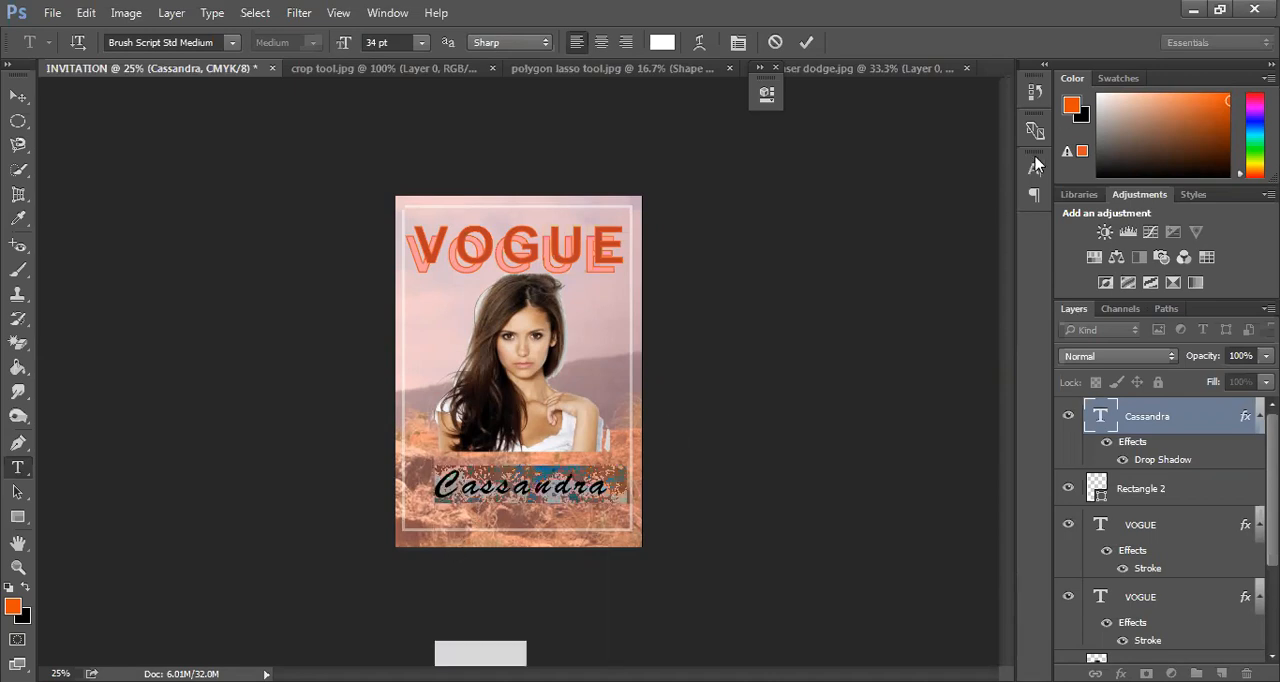
click(1035, 172)
drag(897, 215, 784, 248)
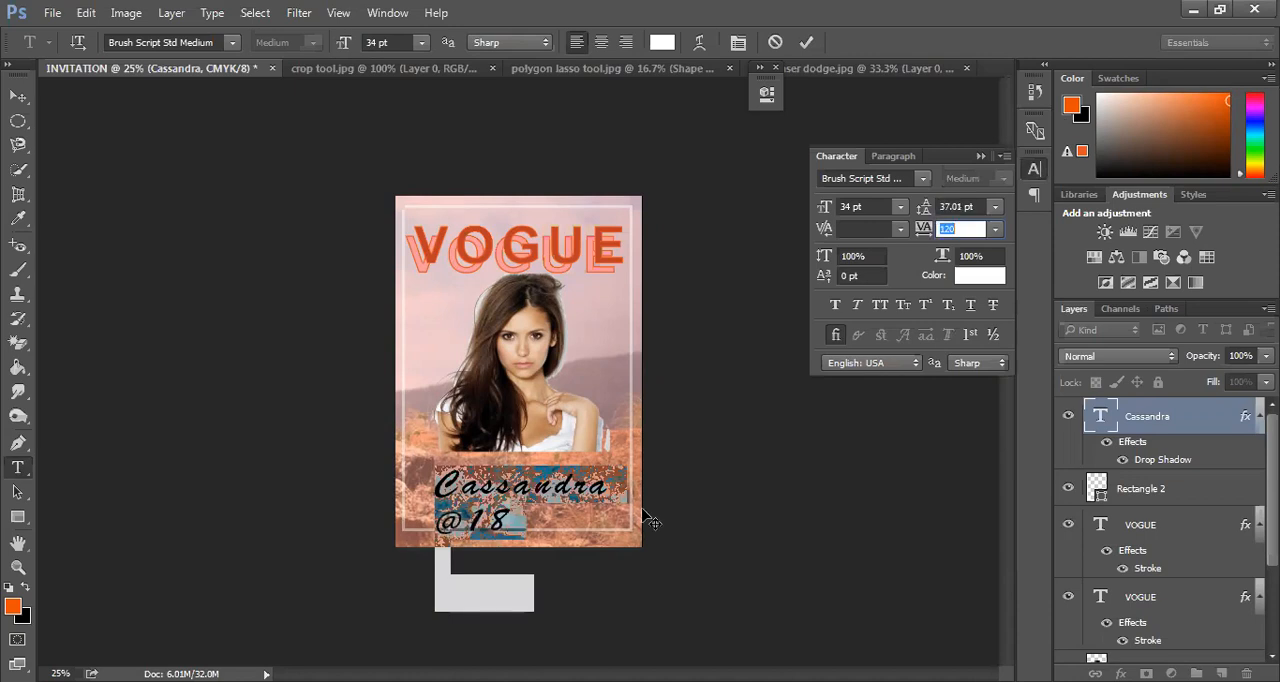
click(444, 540)
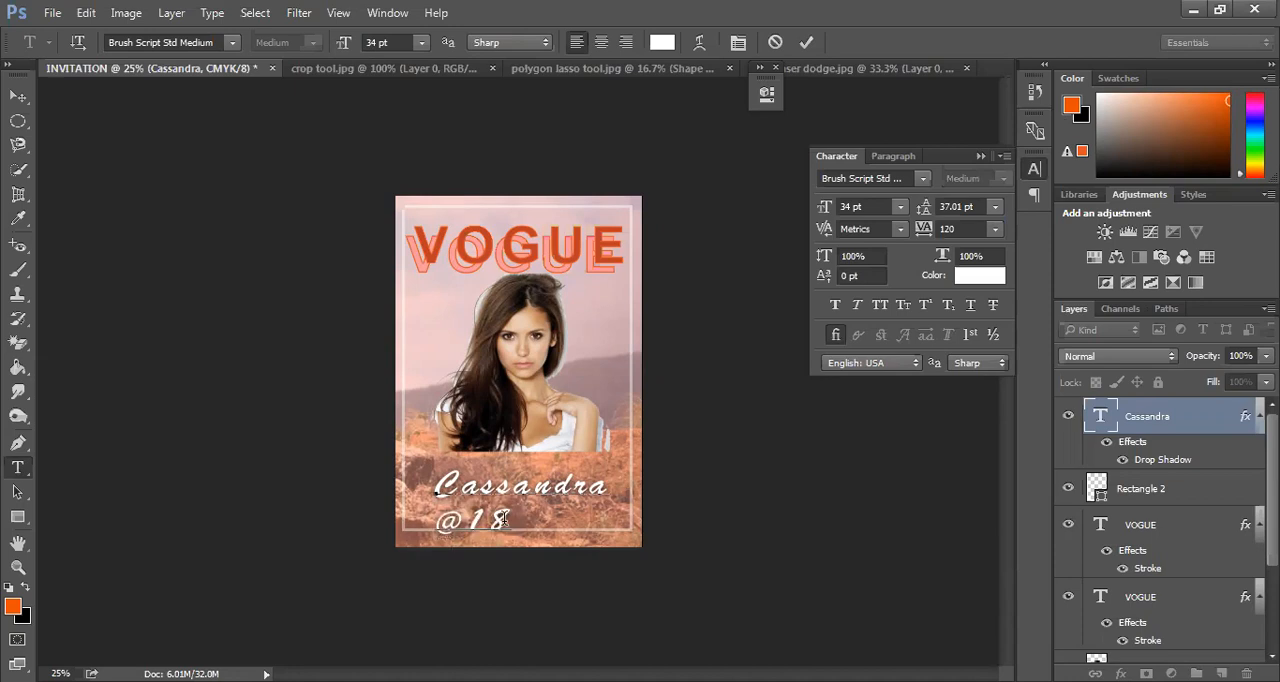
Right-align the two-line script text and reposition it below the portrait so both lines sit inside the white frame
key(ctrl+a)
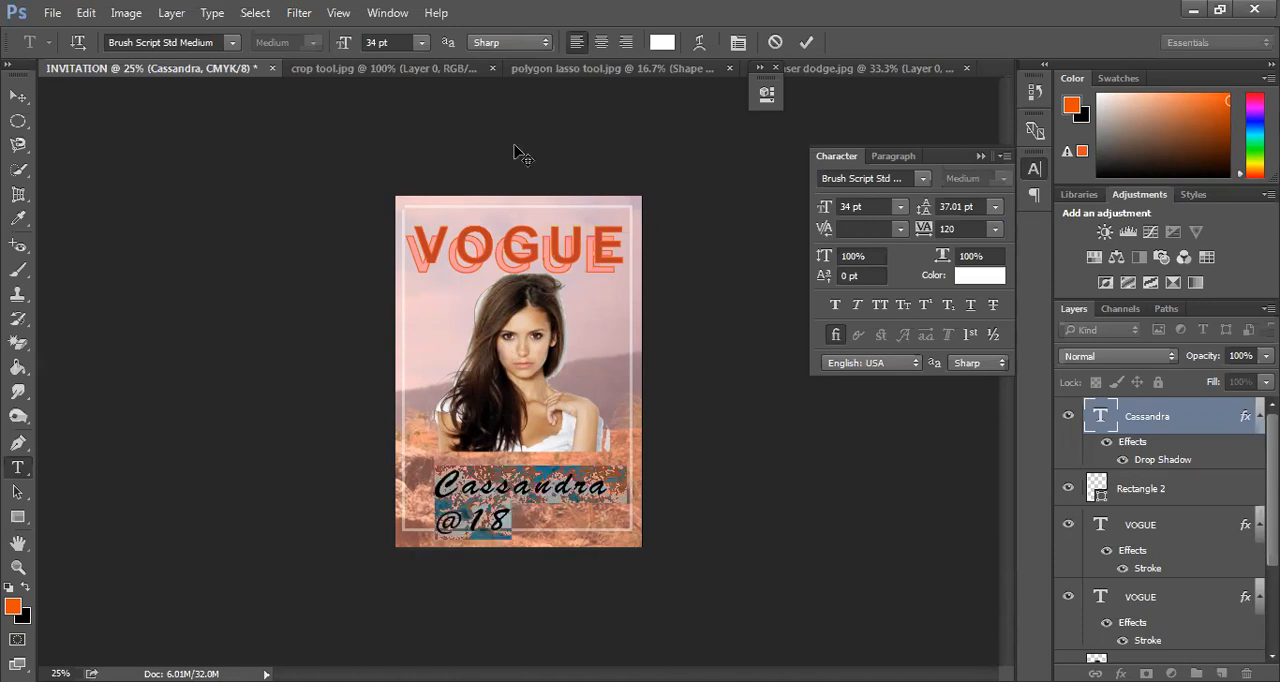
click(625, 42)
drag(453, 566, 607, 564)
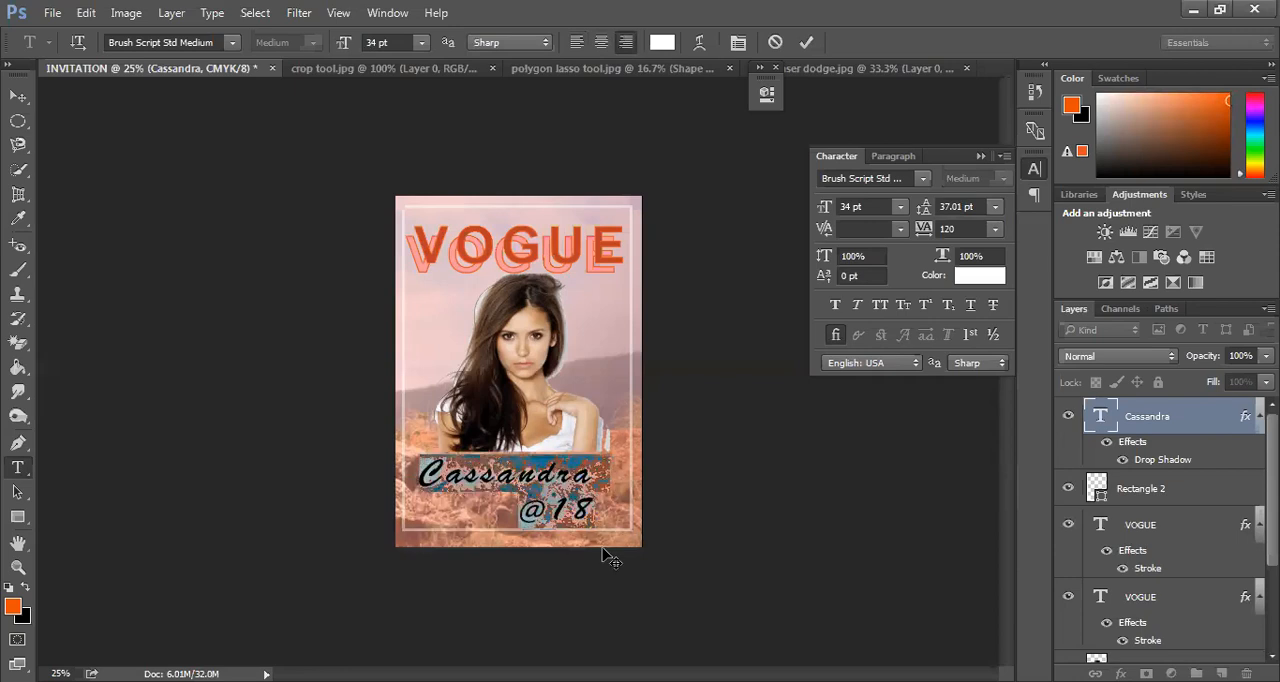
click(807, 43)
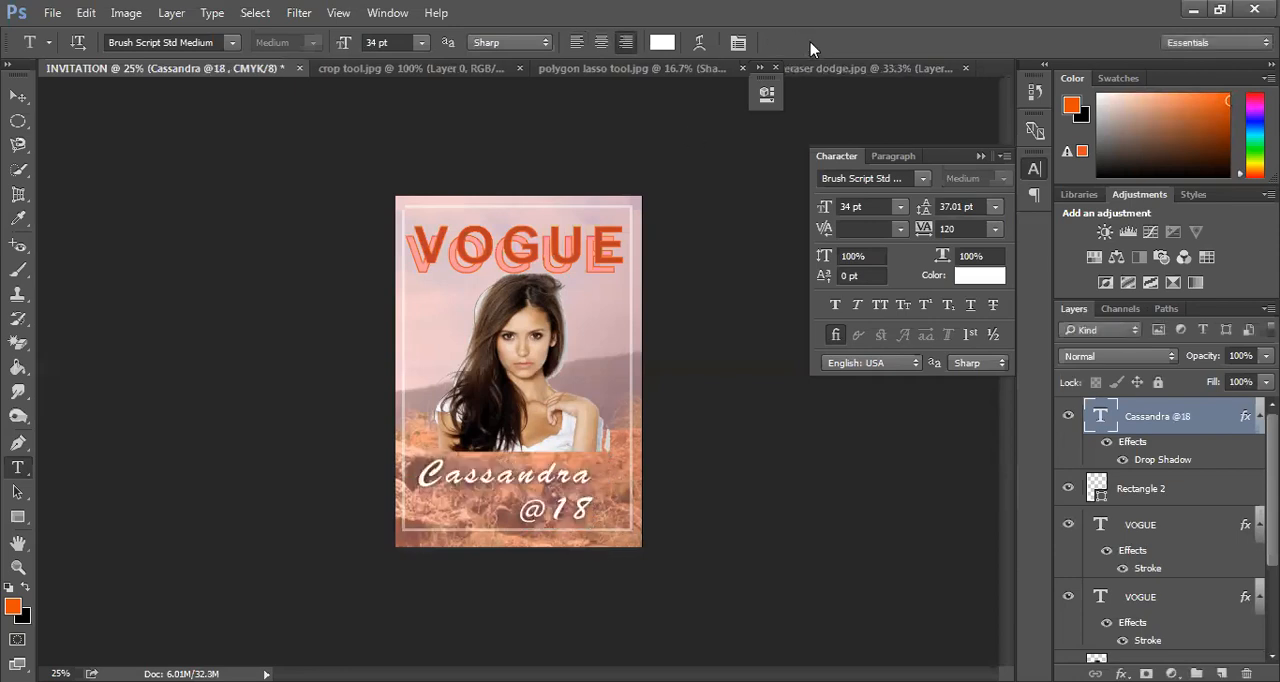